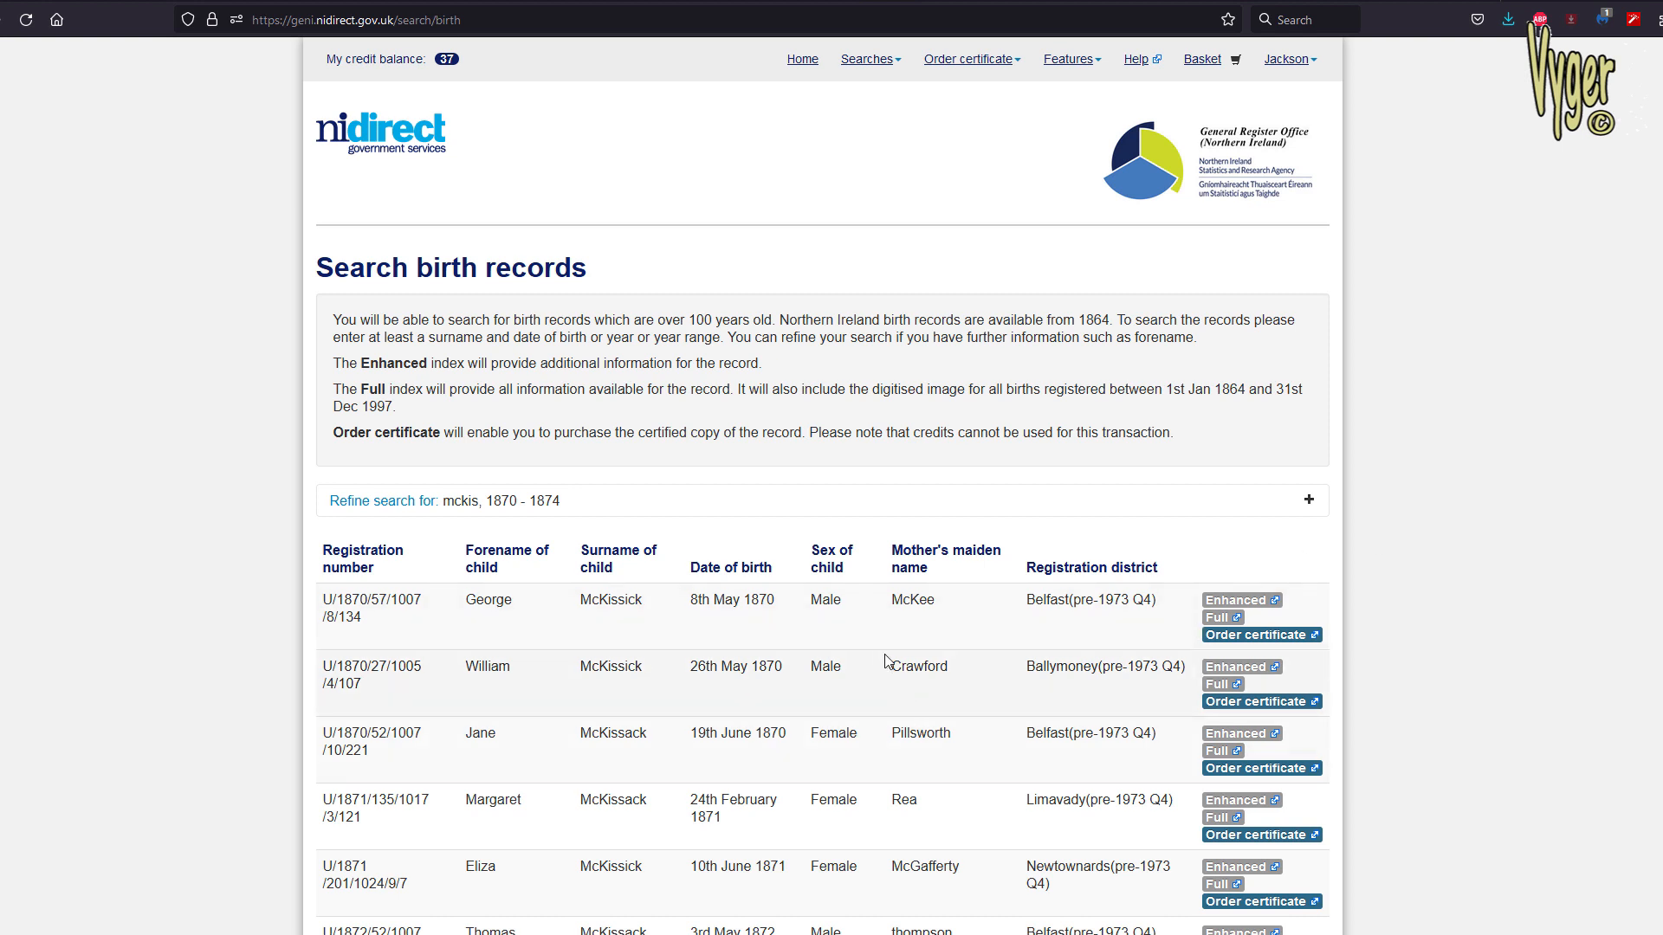
Examine the mother's maiden name, registration number and Ballymoney registration district of the second birth record
{"action": "scroll", "coordinate": [885, 658], "scroll_direction": "down", "scroll_amount": 4}
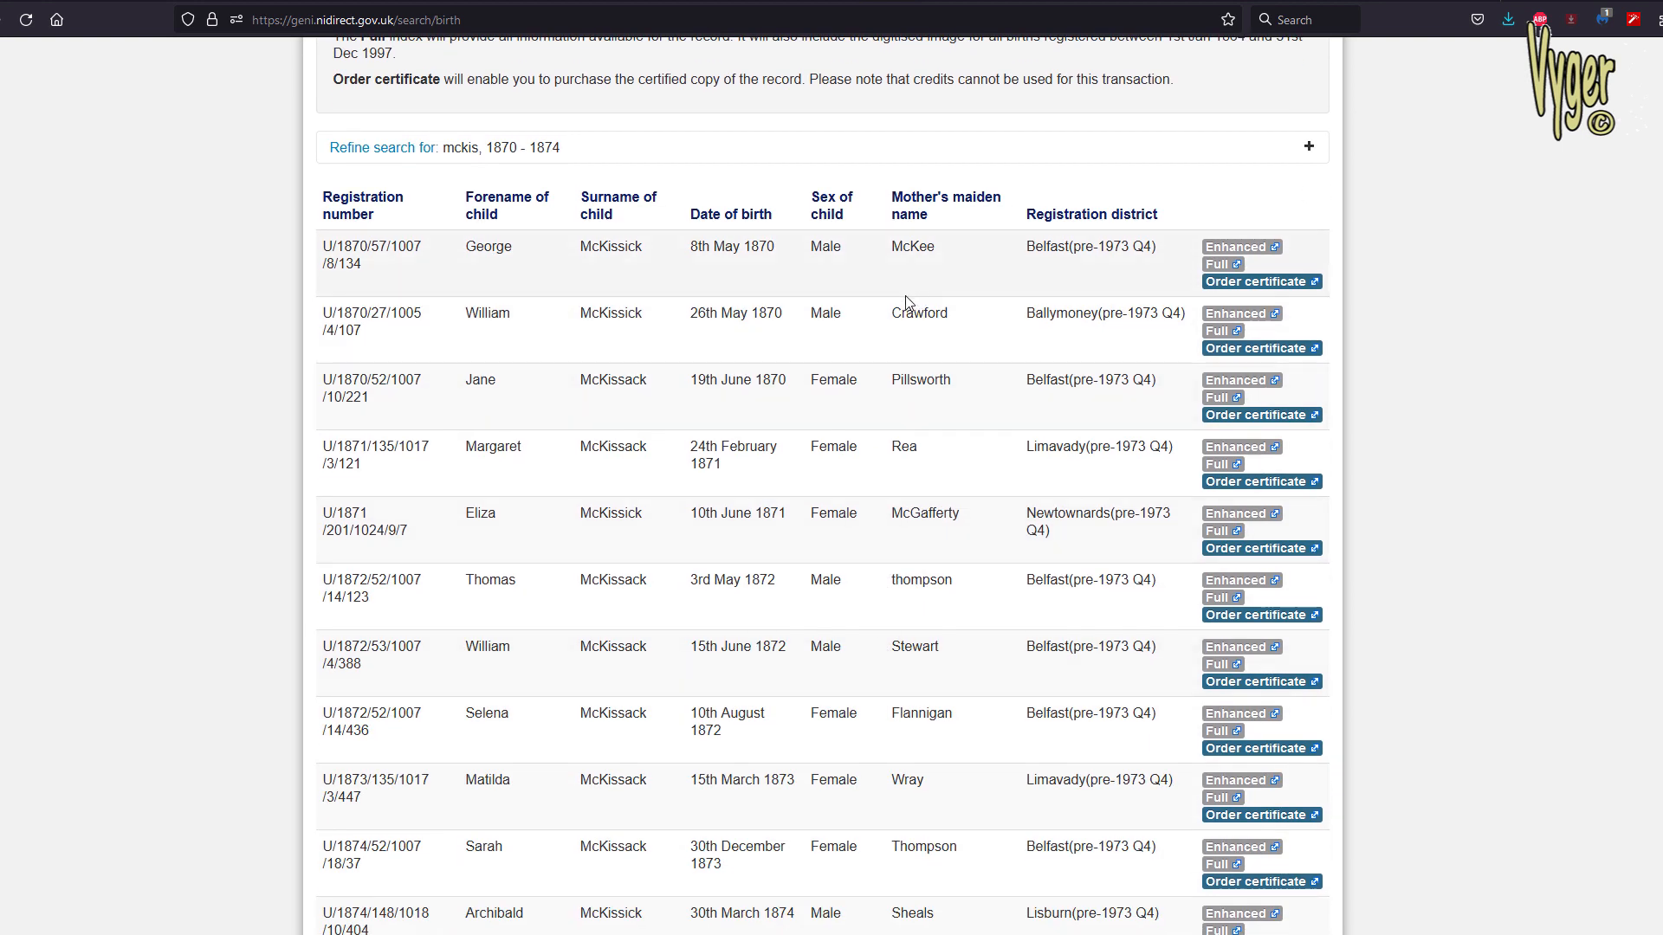
{"action": "left_click_drag", "start_coordinate": [893, 314], "coordinate": [954, 326]}
{"action": "left_click_drag", "start_coordinate": [324, 313], "coordinate": [369, 330]}
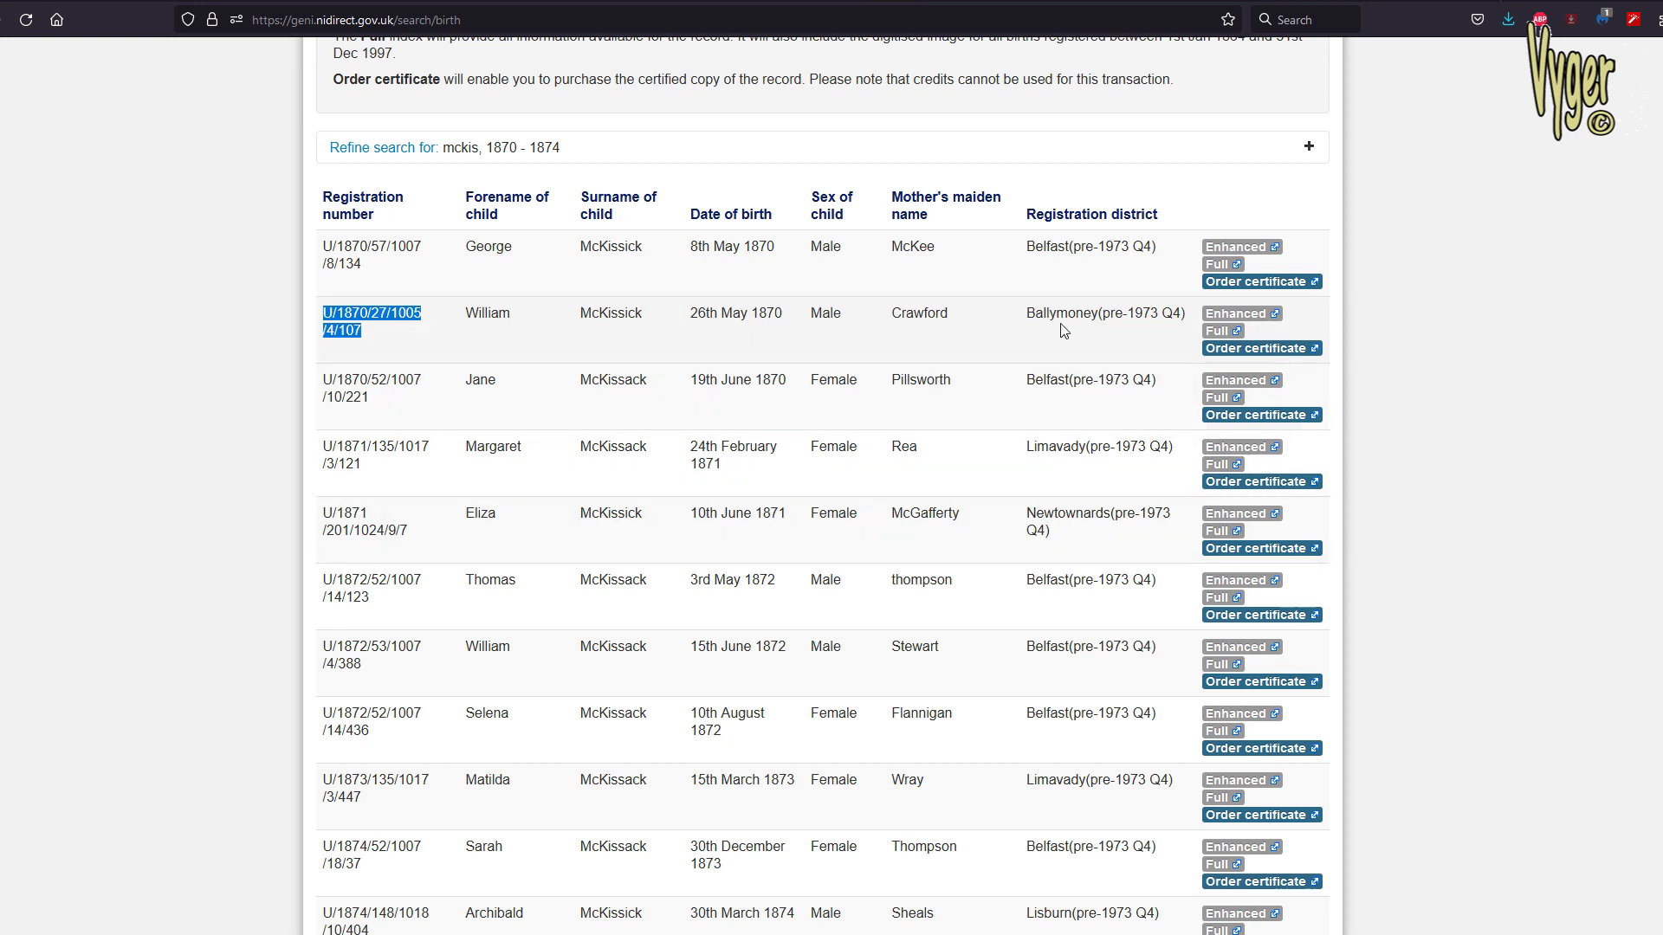
{"action": "left_click_drag", "start_coordinate": [1028, 314], "coordinate": [1178, 313]}
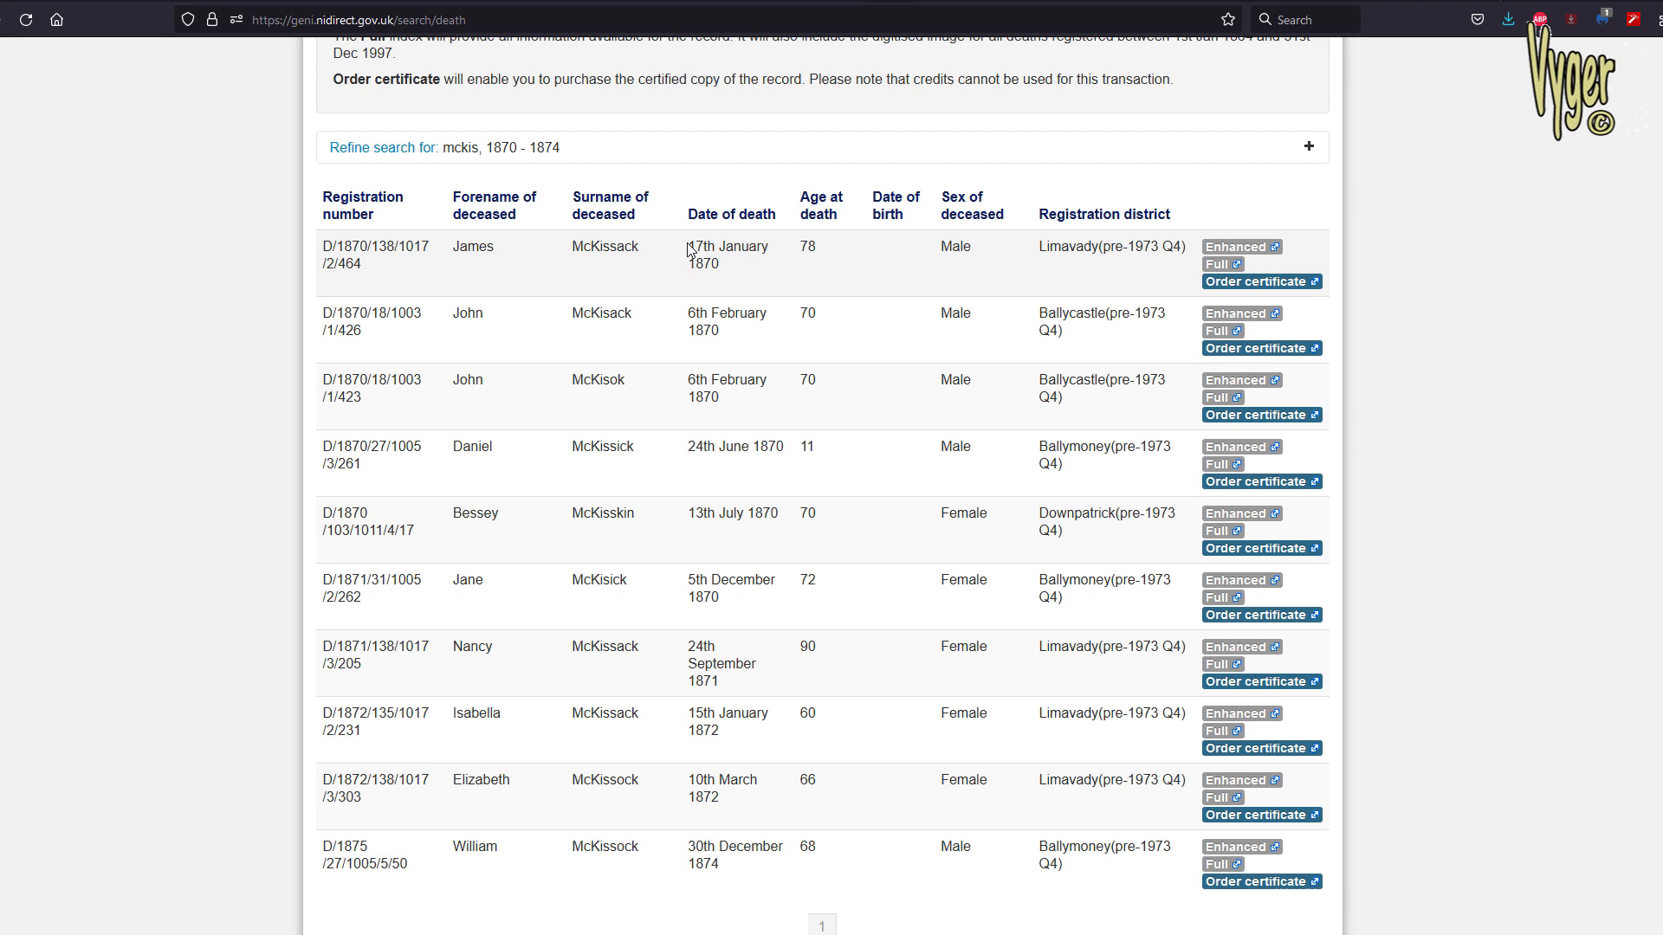
Examine the first death record's date of death and age at death, along with the full table of results
{"action": "left_click_drag", "start_coordinate": [688, 249], "coordinate": [736, 268]}
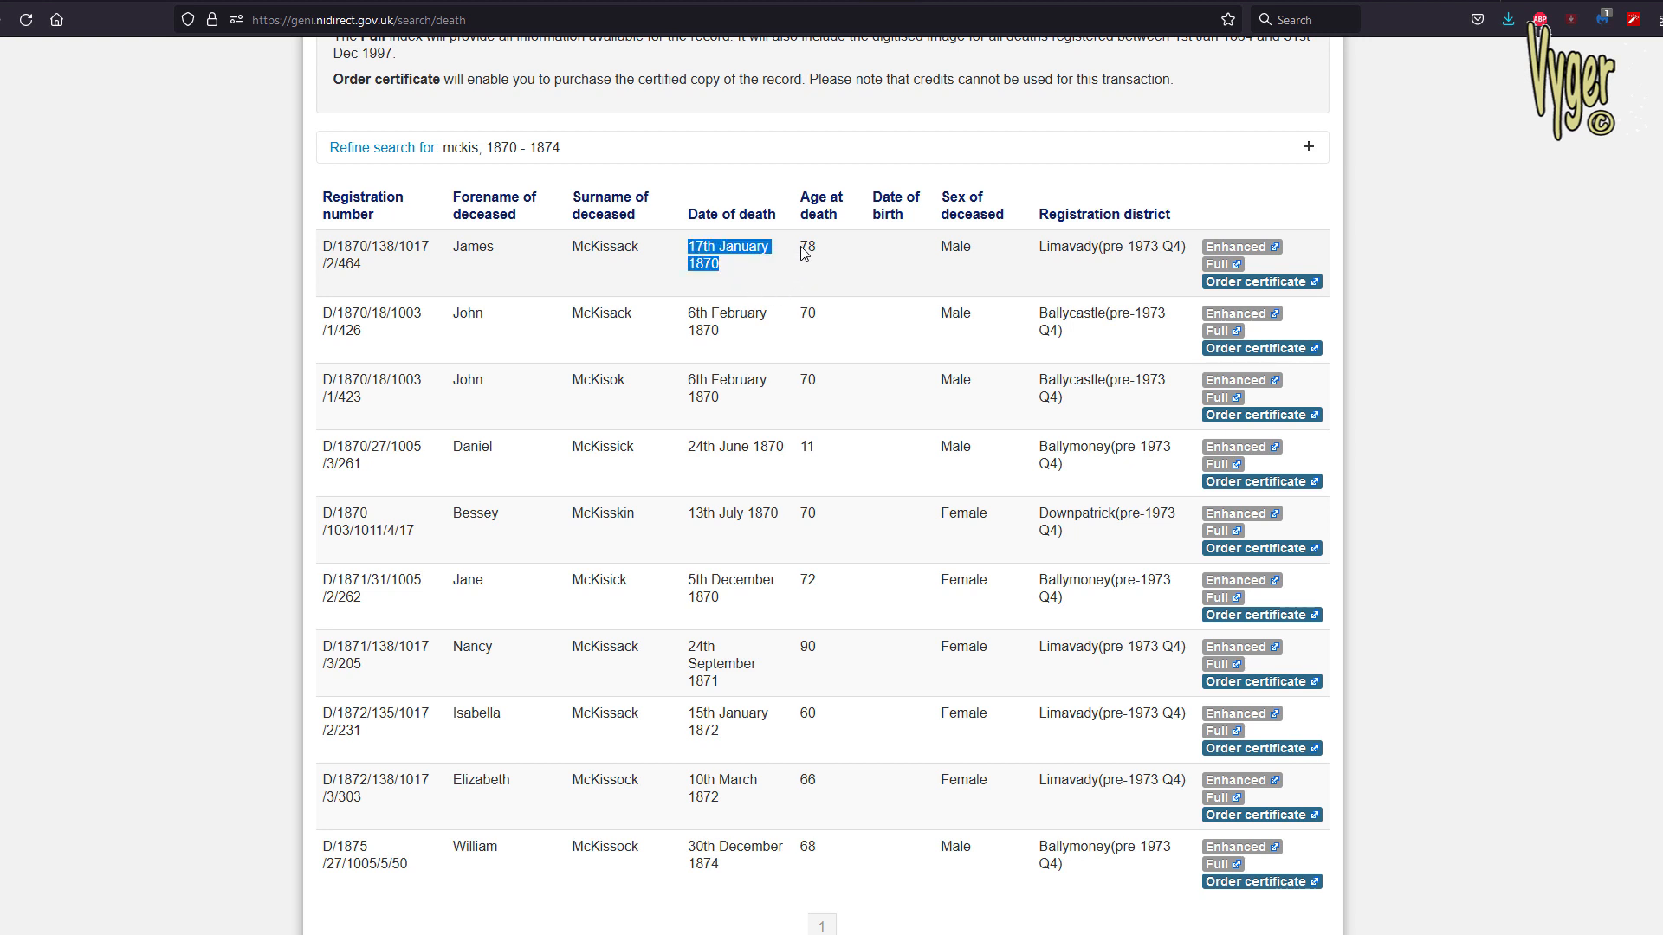
{"action": "left_click_drag", "start_coordinate": [801, 248], "coordinate": [823, 252]}
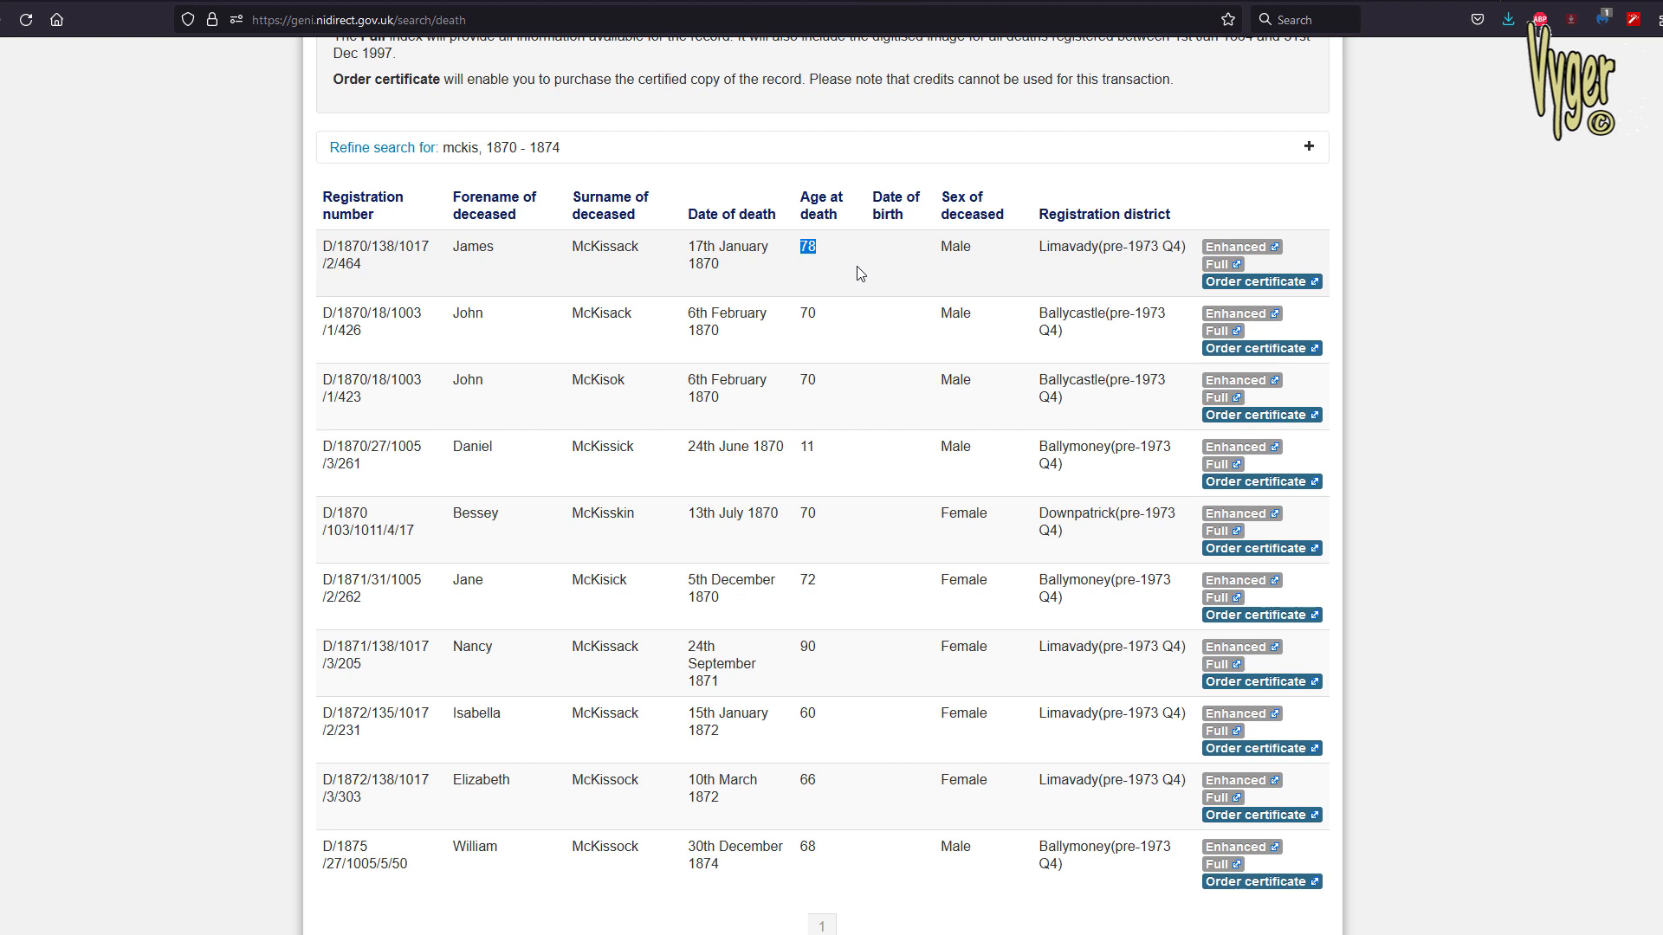
{"action": "left_click_drag", "start_coordinate": [324, 246], "coordinate": [1332, 892]}
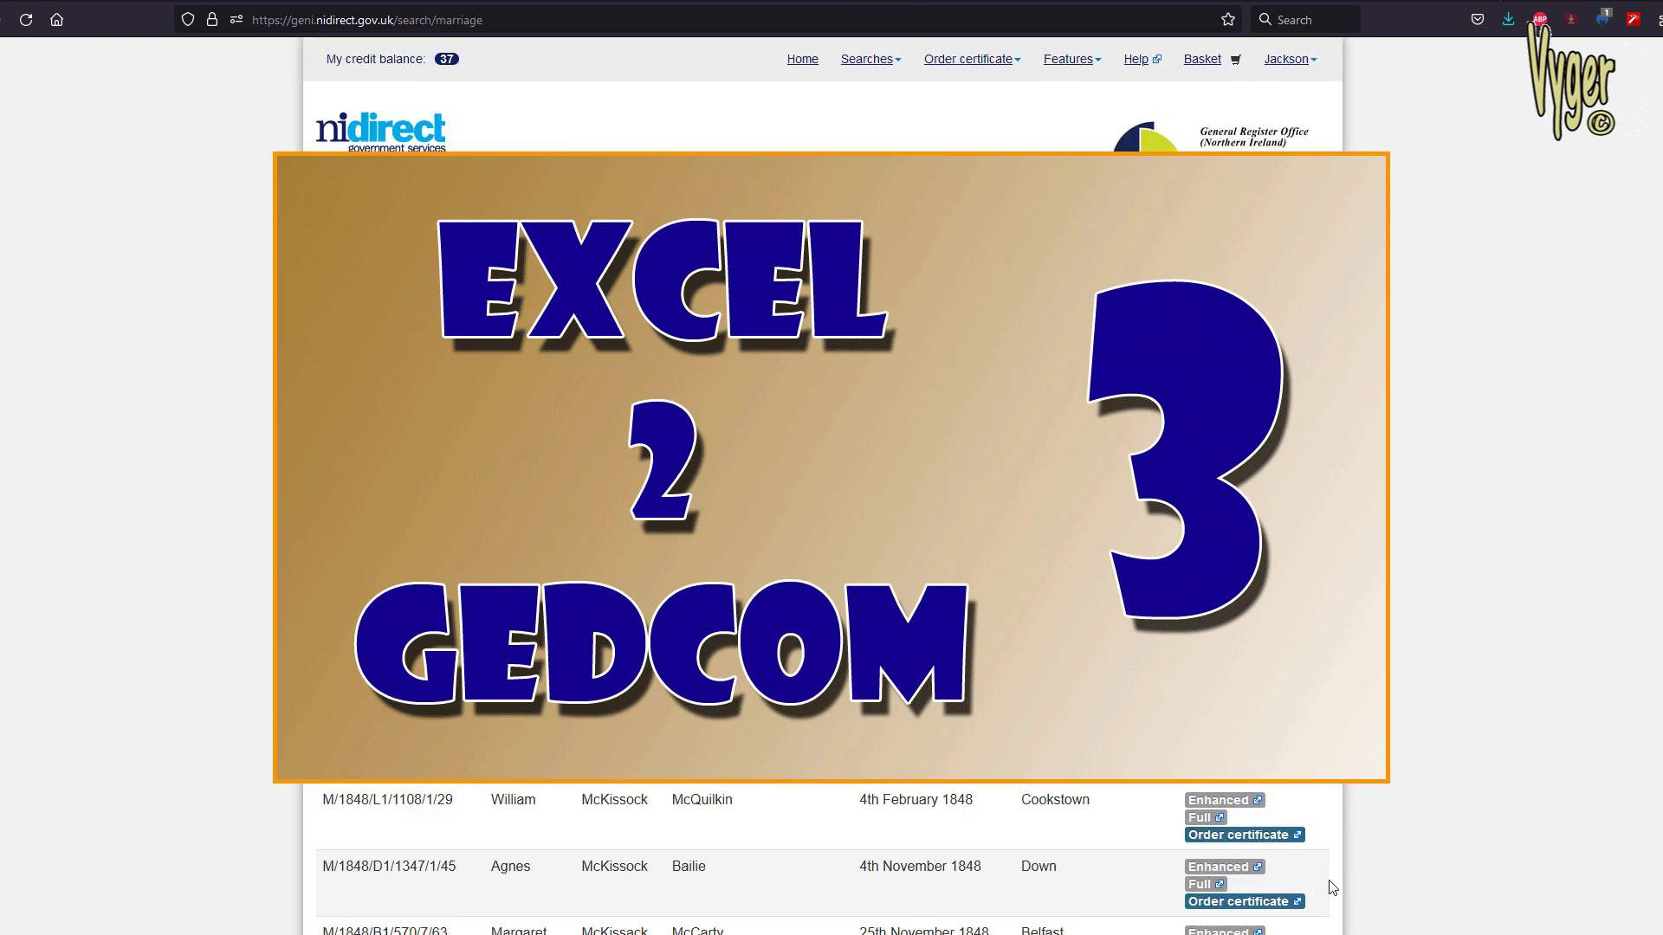
Examine the marriage results for 1845 - 1849, comparing forename, surname and surname of the other party
{"action": "scroll", "coordinate": [1331, 888], "scroll_direction": "down", "scroll_amount": 3}
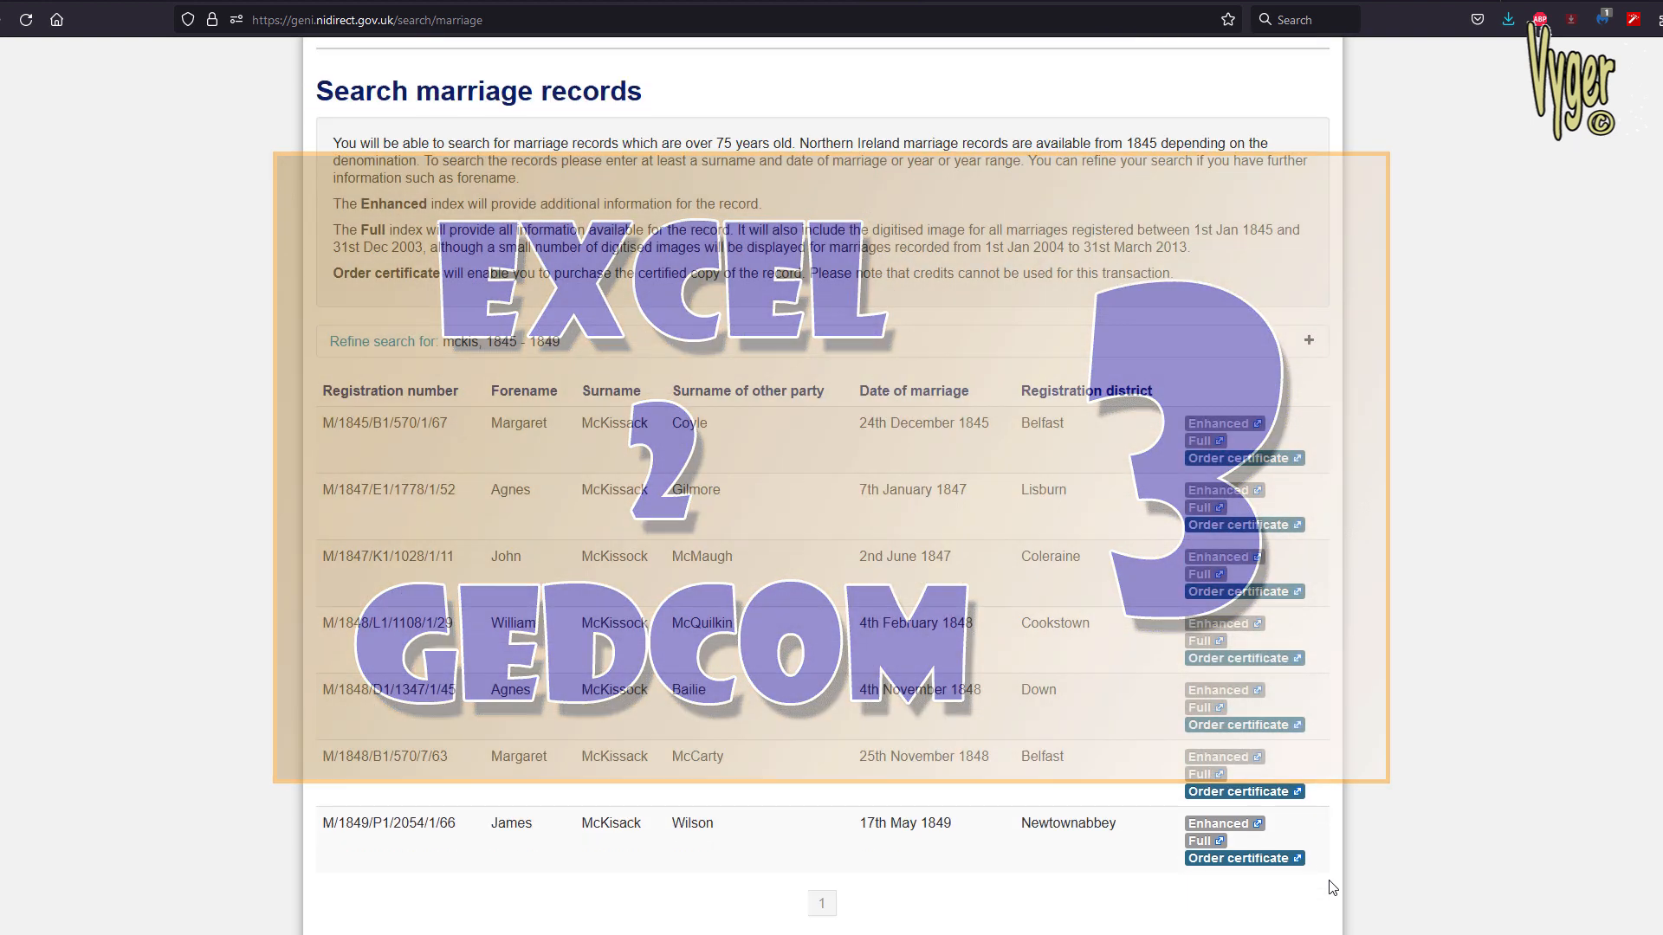
{"action": "left_click_drag", "start_coordinate": [491, 381], "coordinate": [708, 382]}
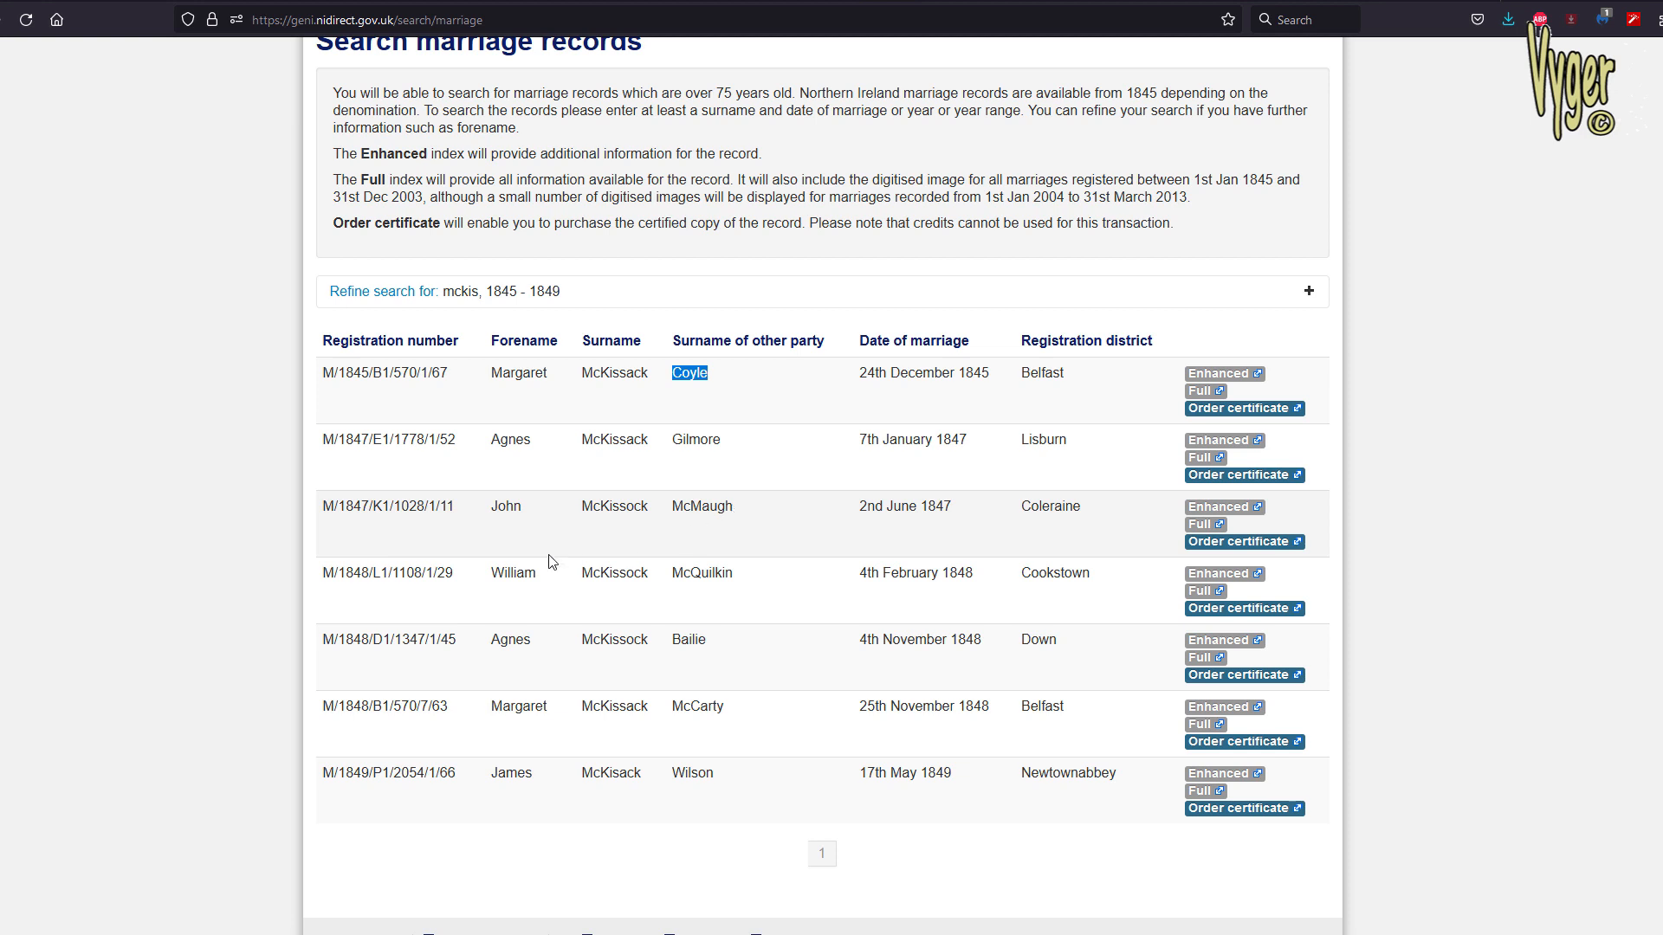
{"action": "left_click", "coordinate": [510, 575]}
{"action": "left_click_drag", "start_coordinate": [510, 575], "coordinate": [647, 570]}
Switch to RootsMagic, choose the surname's family group for the People view and narrow the Name column
{"action": "key", "text": "alt+Tab"}
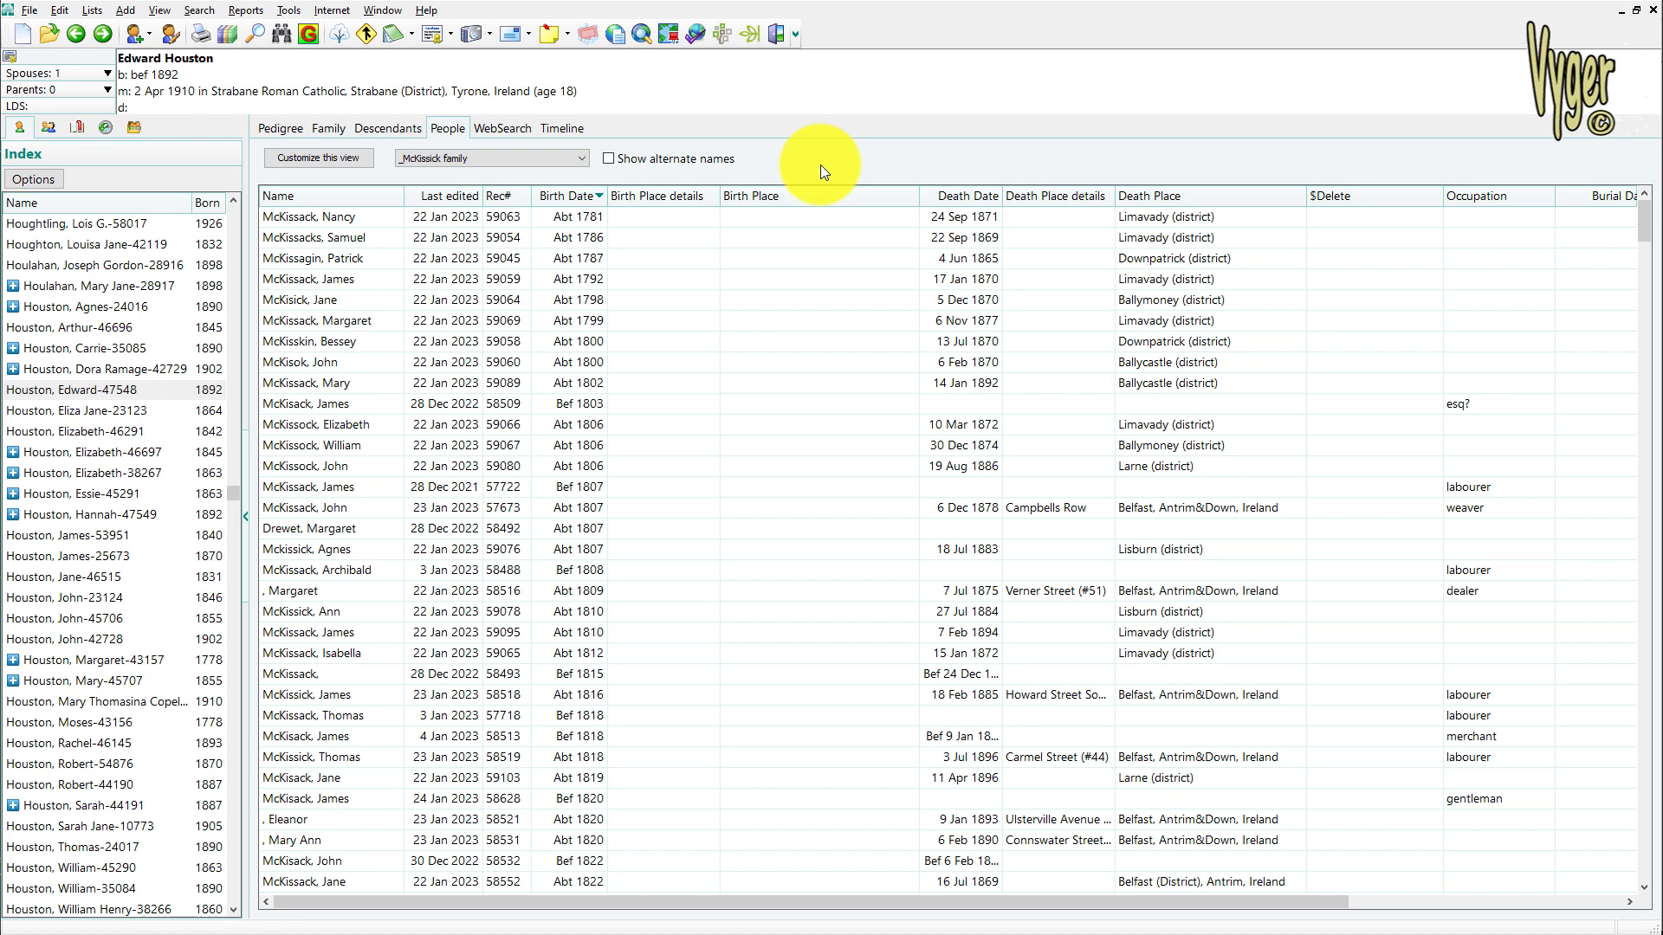
{"action": "left_click", "coordinate": [515, 158]}
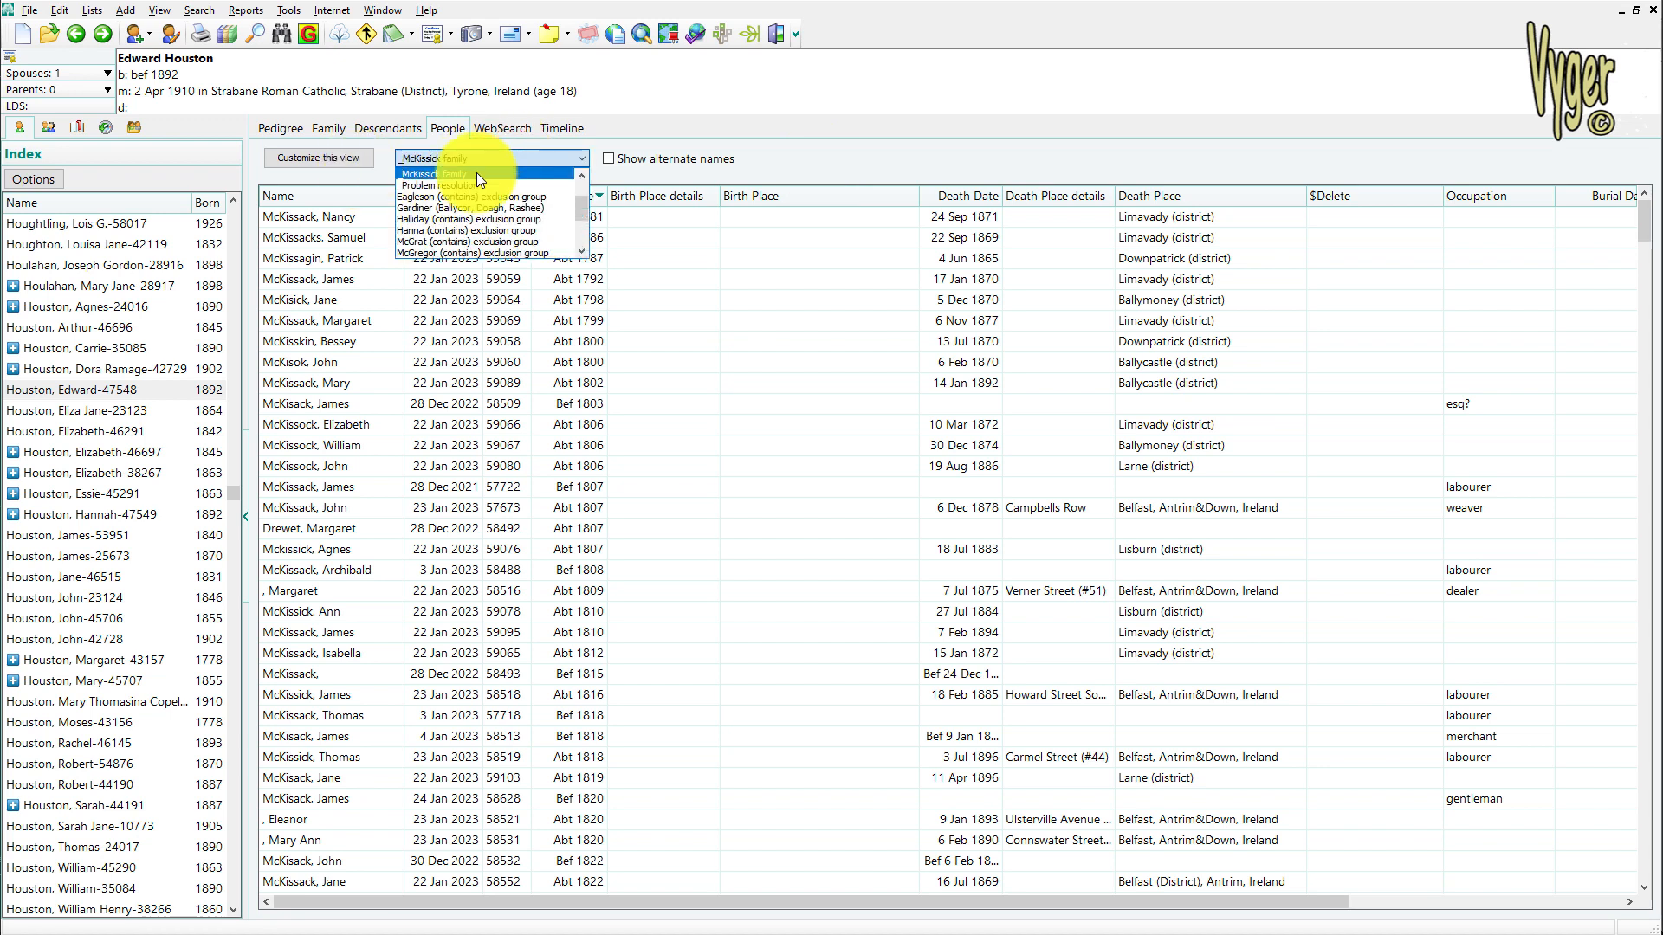
{"action": "left_click", "coordinate": [476, 173]}
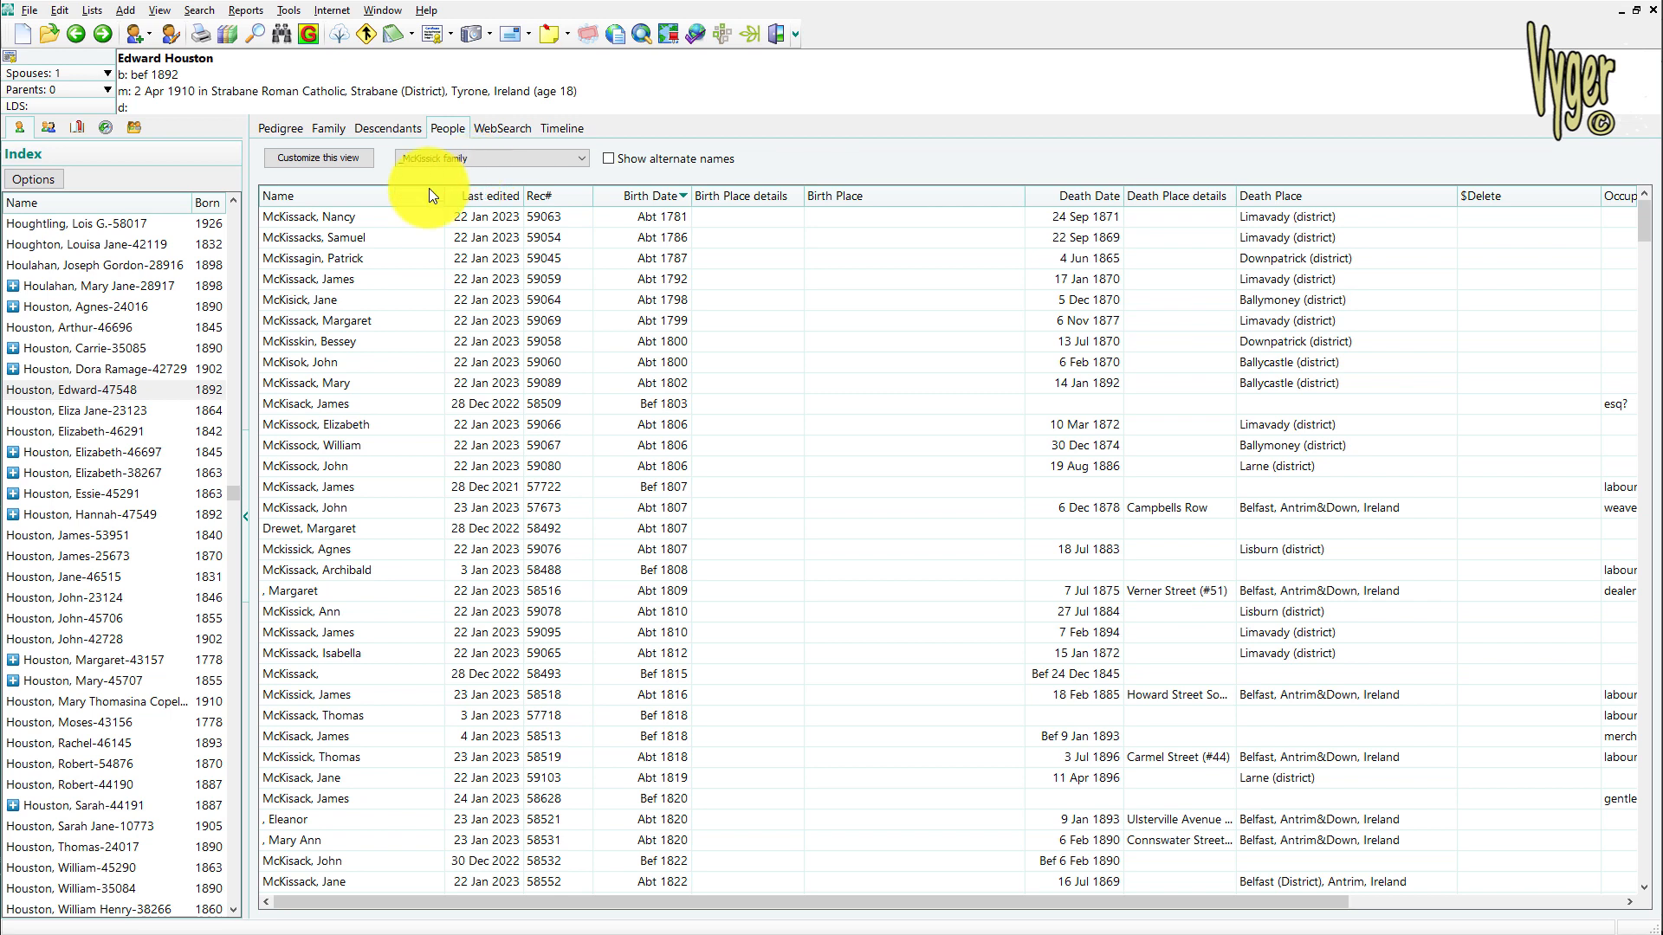
{"action": "left_click_drag", "start_coordinate": [444, 196], "coordinate": [409, 197]}
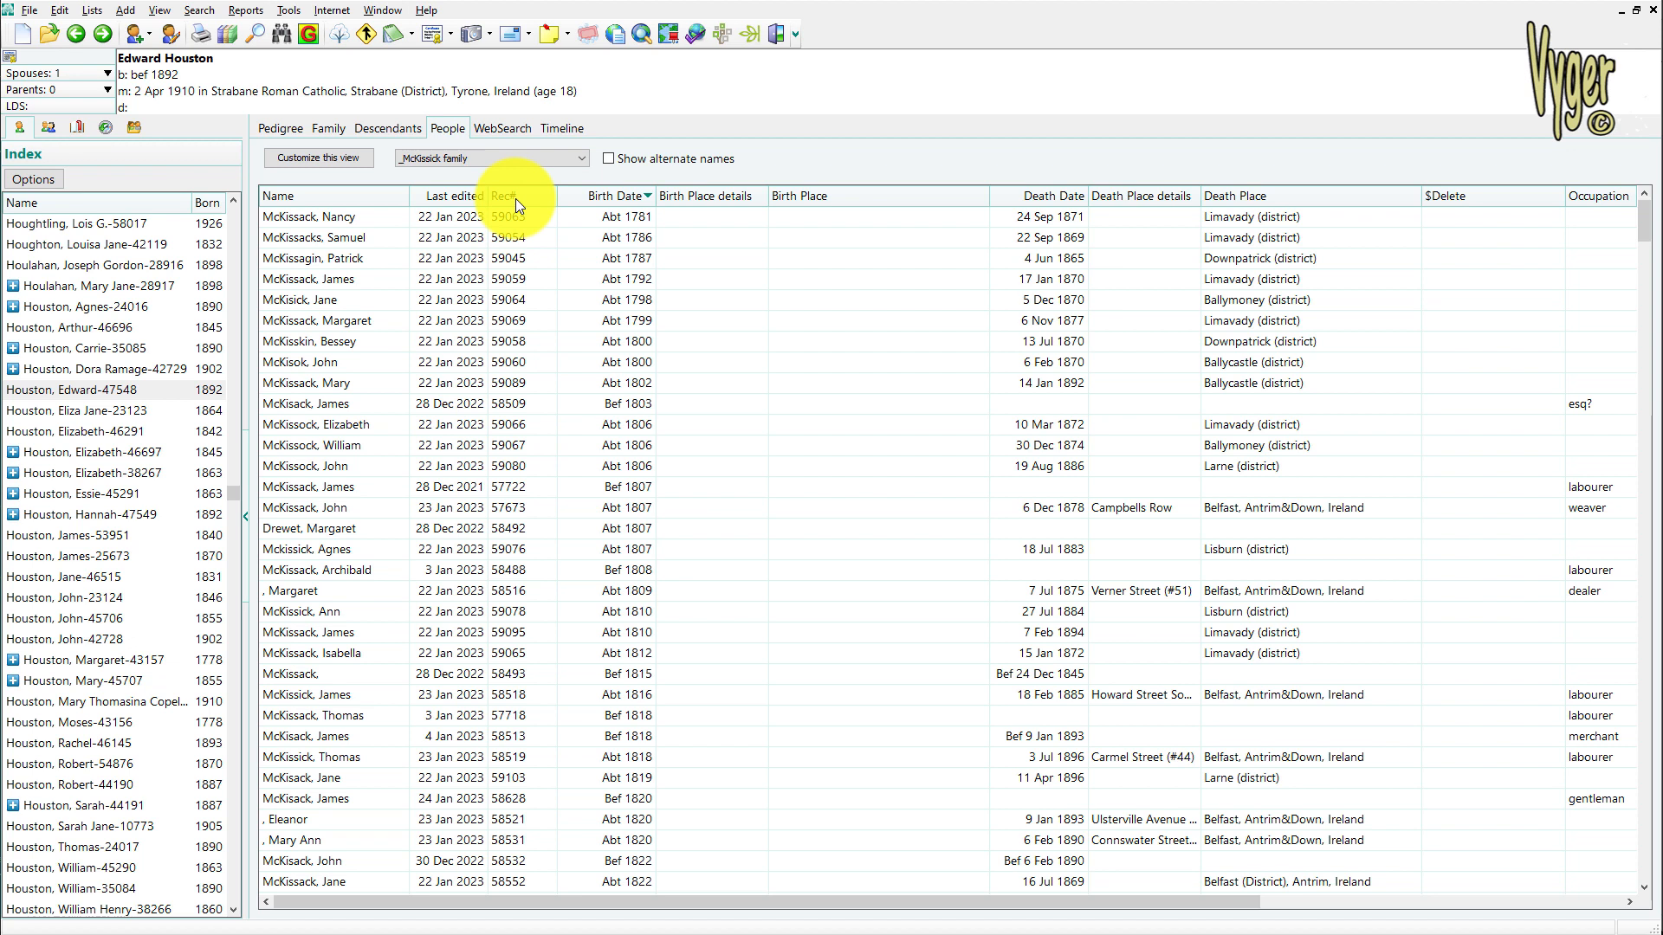
Set the number displayed after names to Record number (RIN) in the file options
{"action": "left_click", "coordinate": [288, 11]}
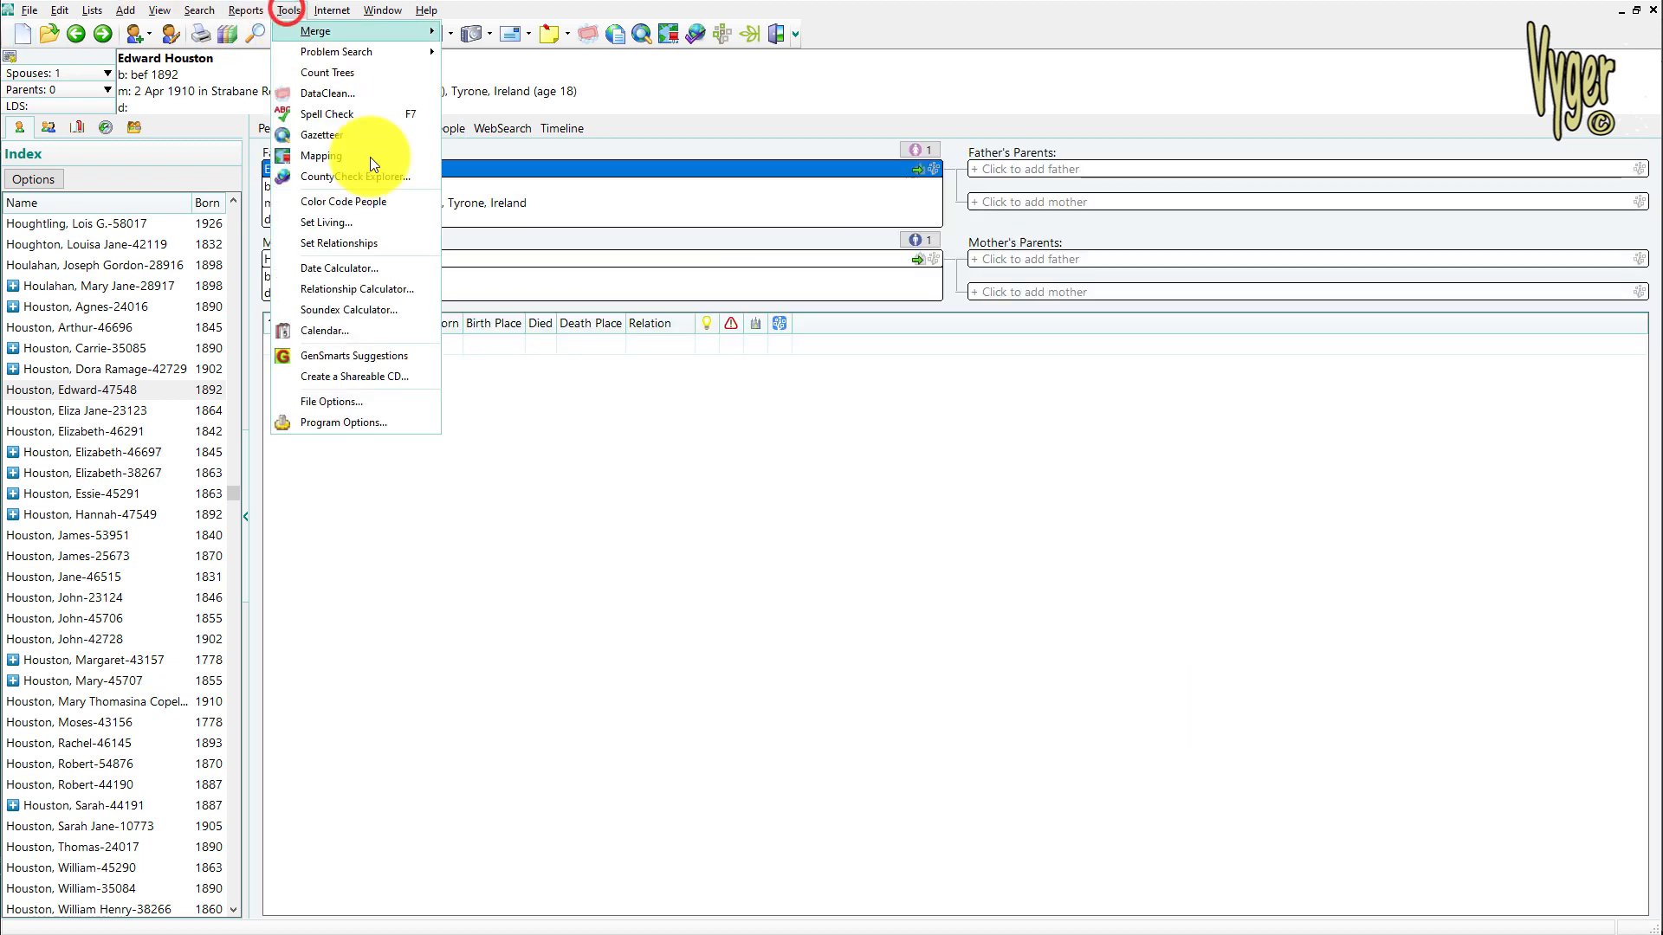
{"action": "left_click", "coordinate": [368, 402]}
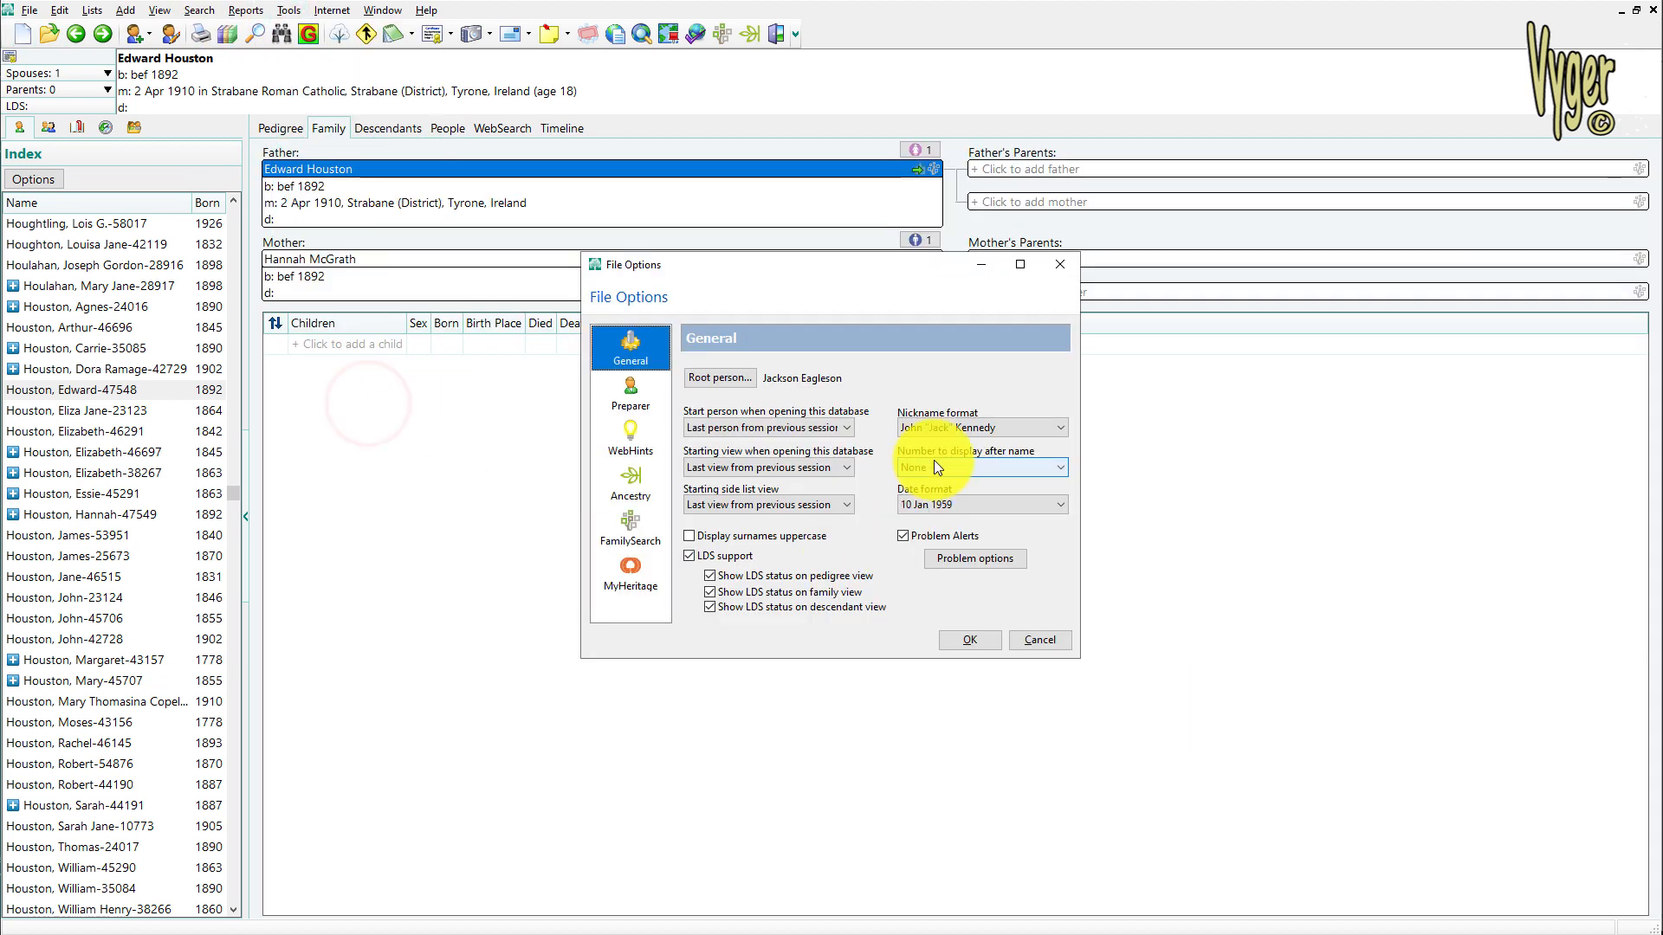
{"action": "left_click", "coordinate": [990, 477]}
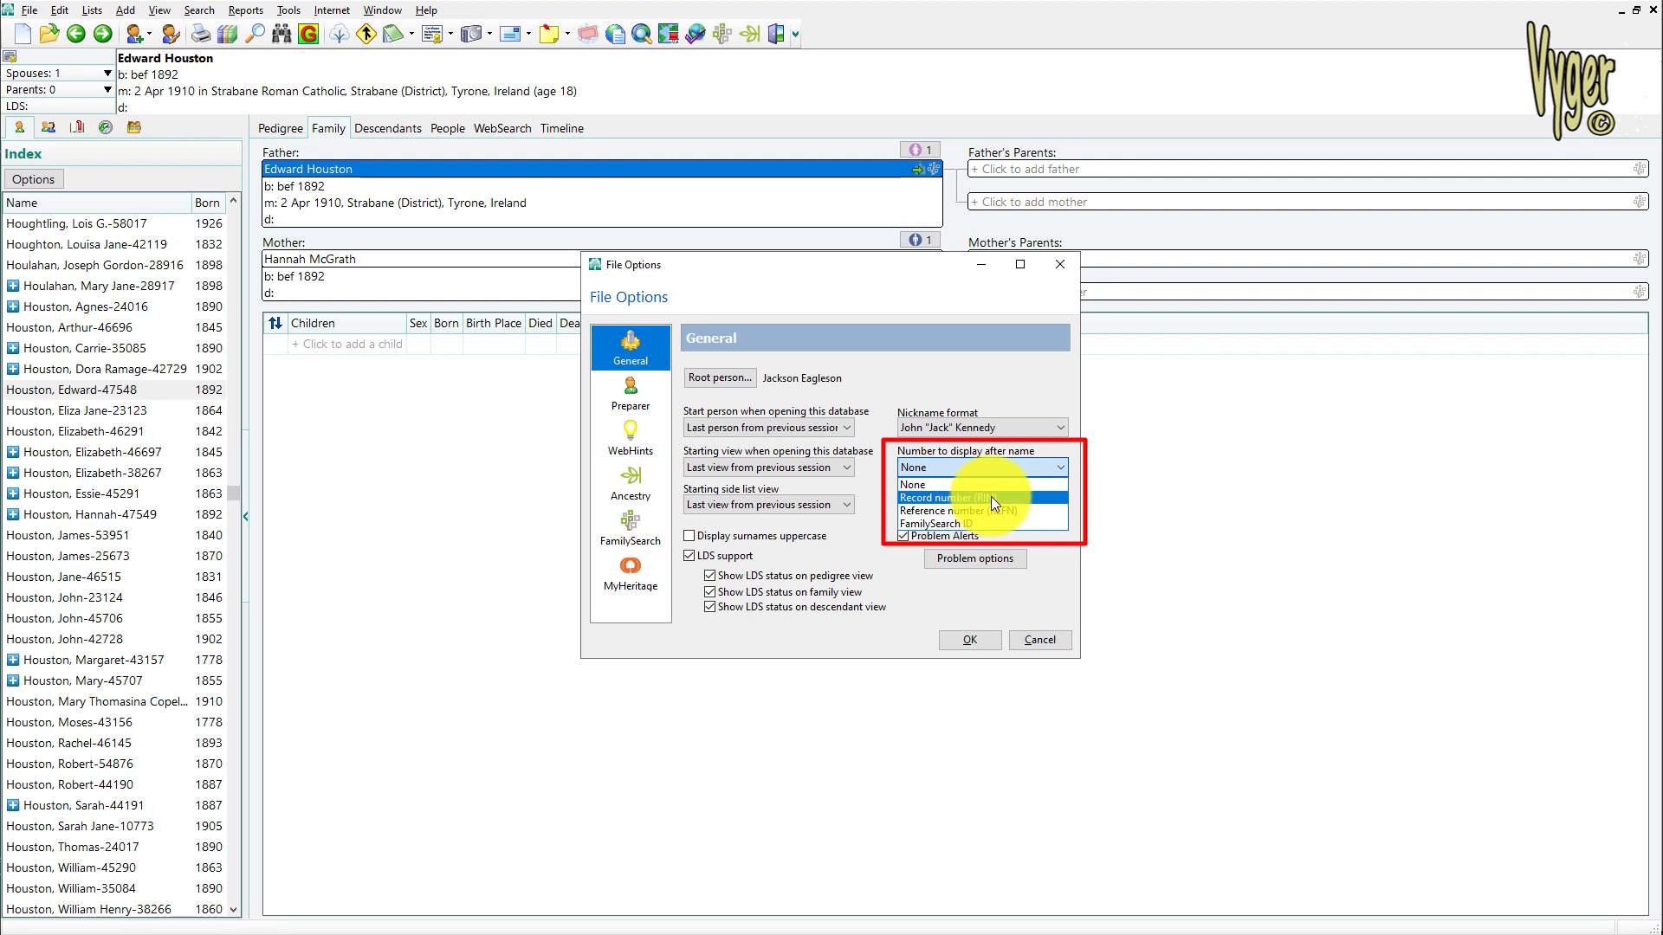
{"action": "left_click", "coordinate": [991, 496]}
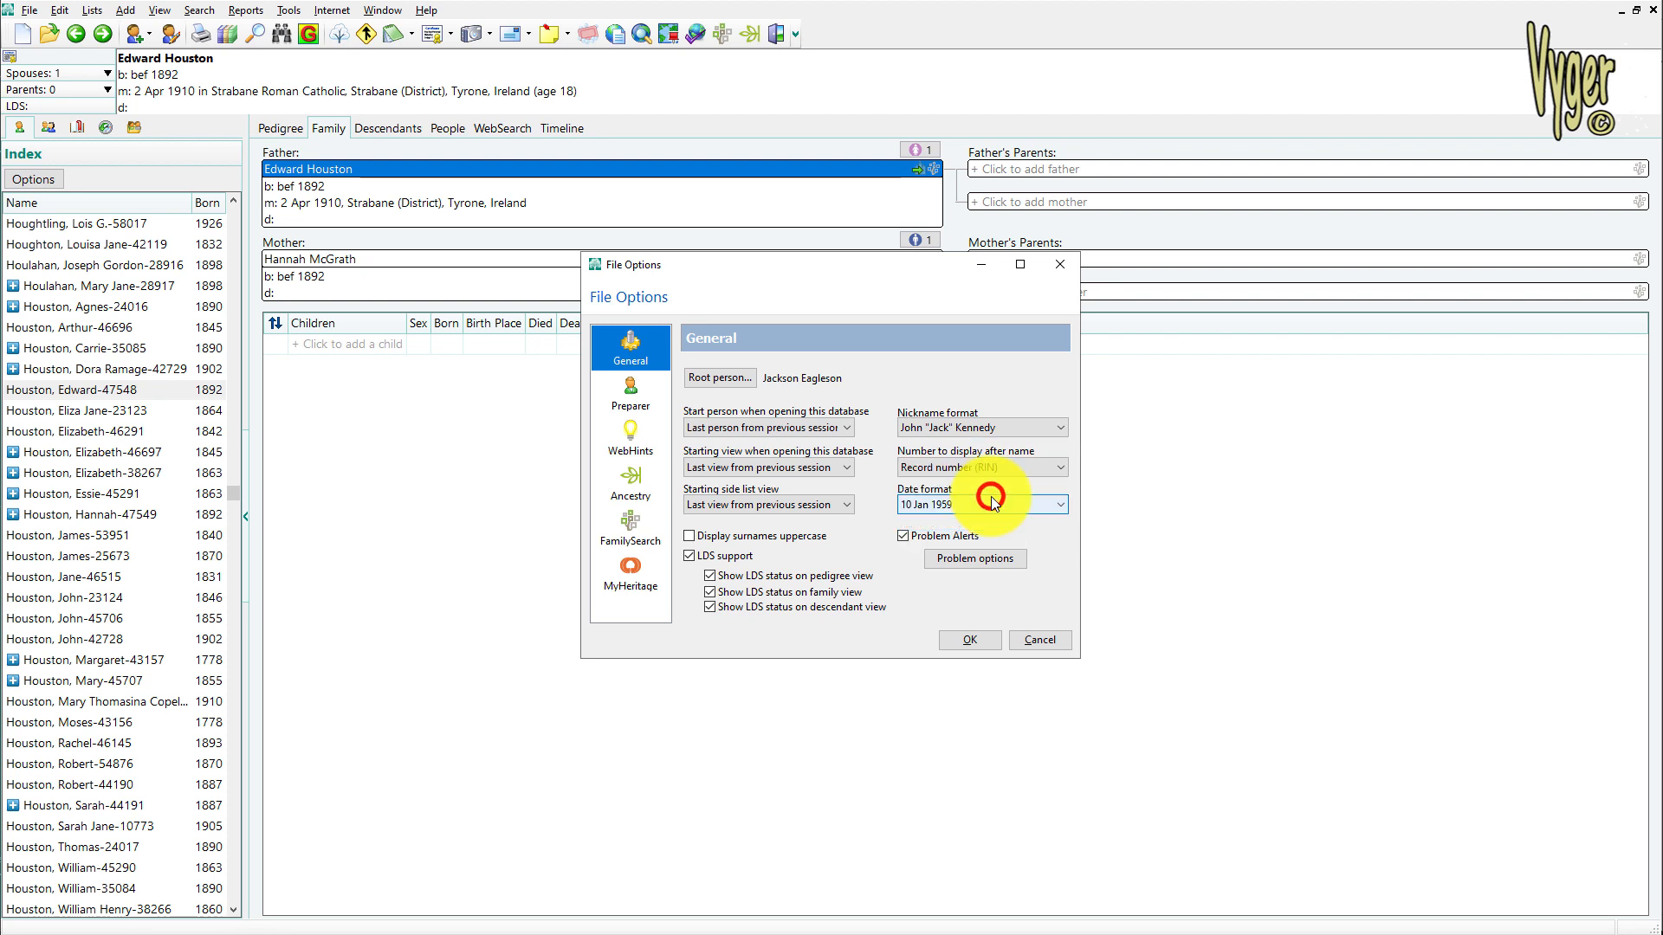
{"action": "left_click", "coordinate": [969, 640]}
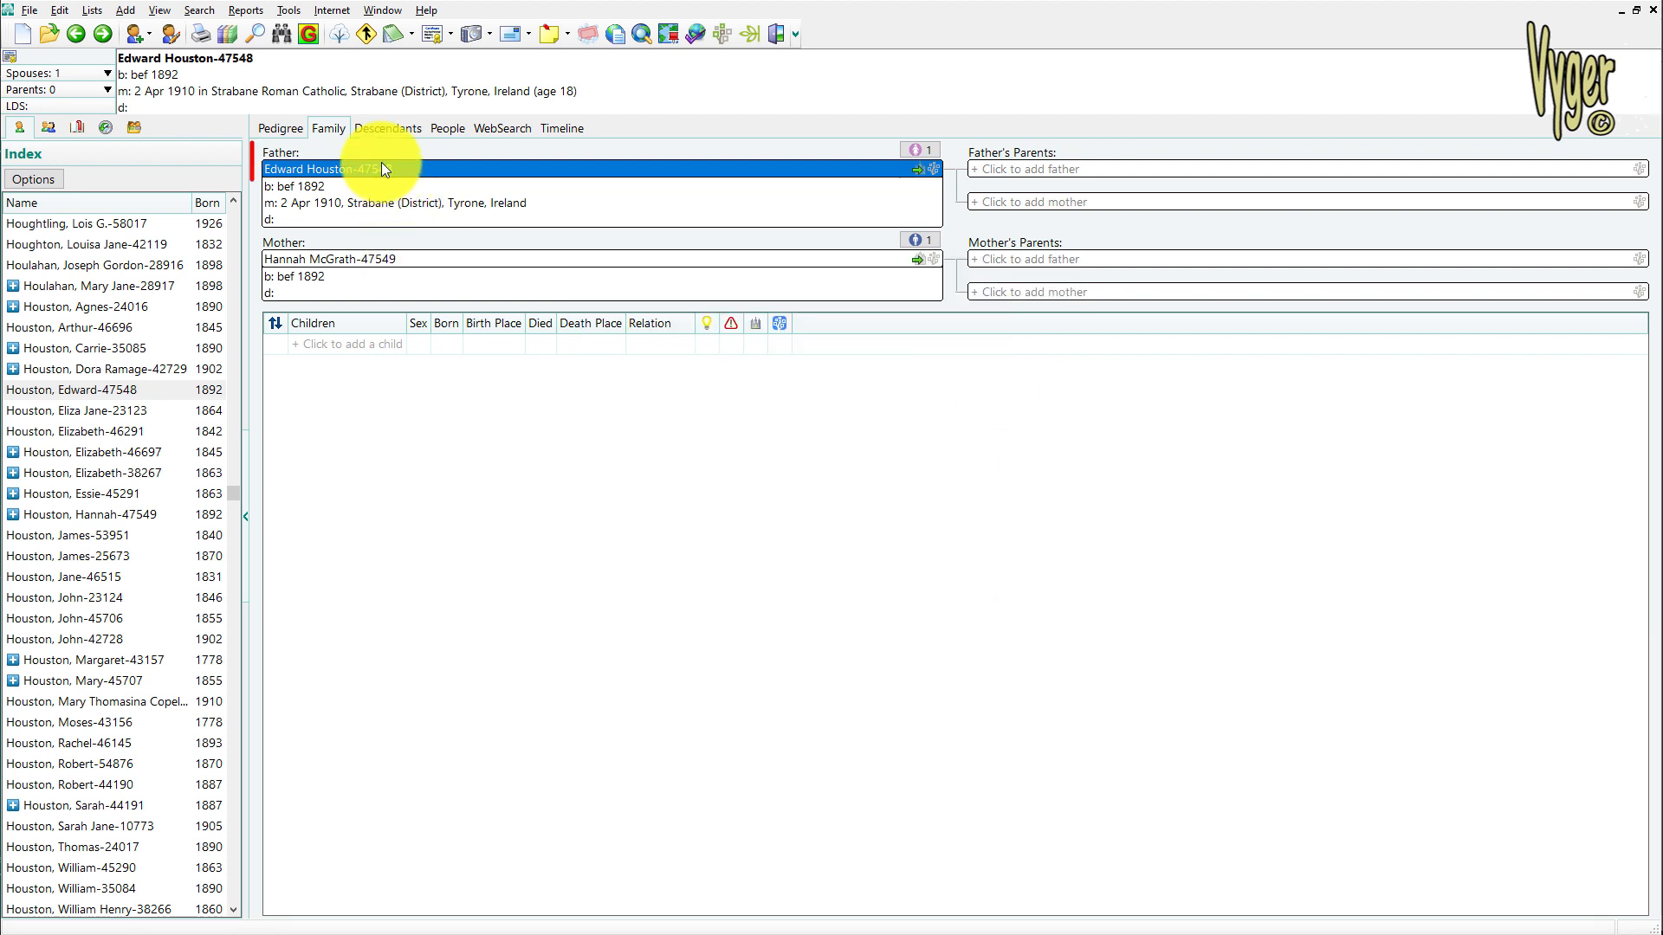
Sort the People list by last edited date, with the most recently edited records first
{"action": "left_click", "coordinate": [451, 131]}
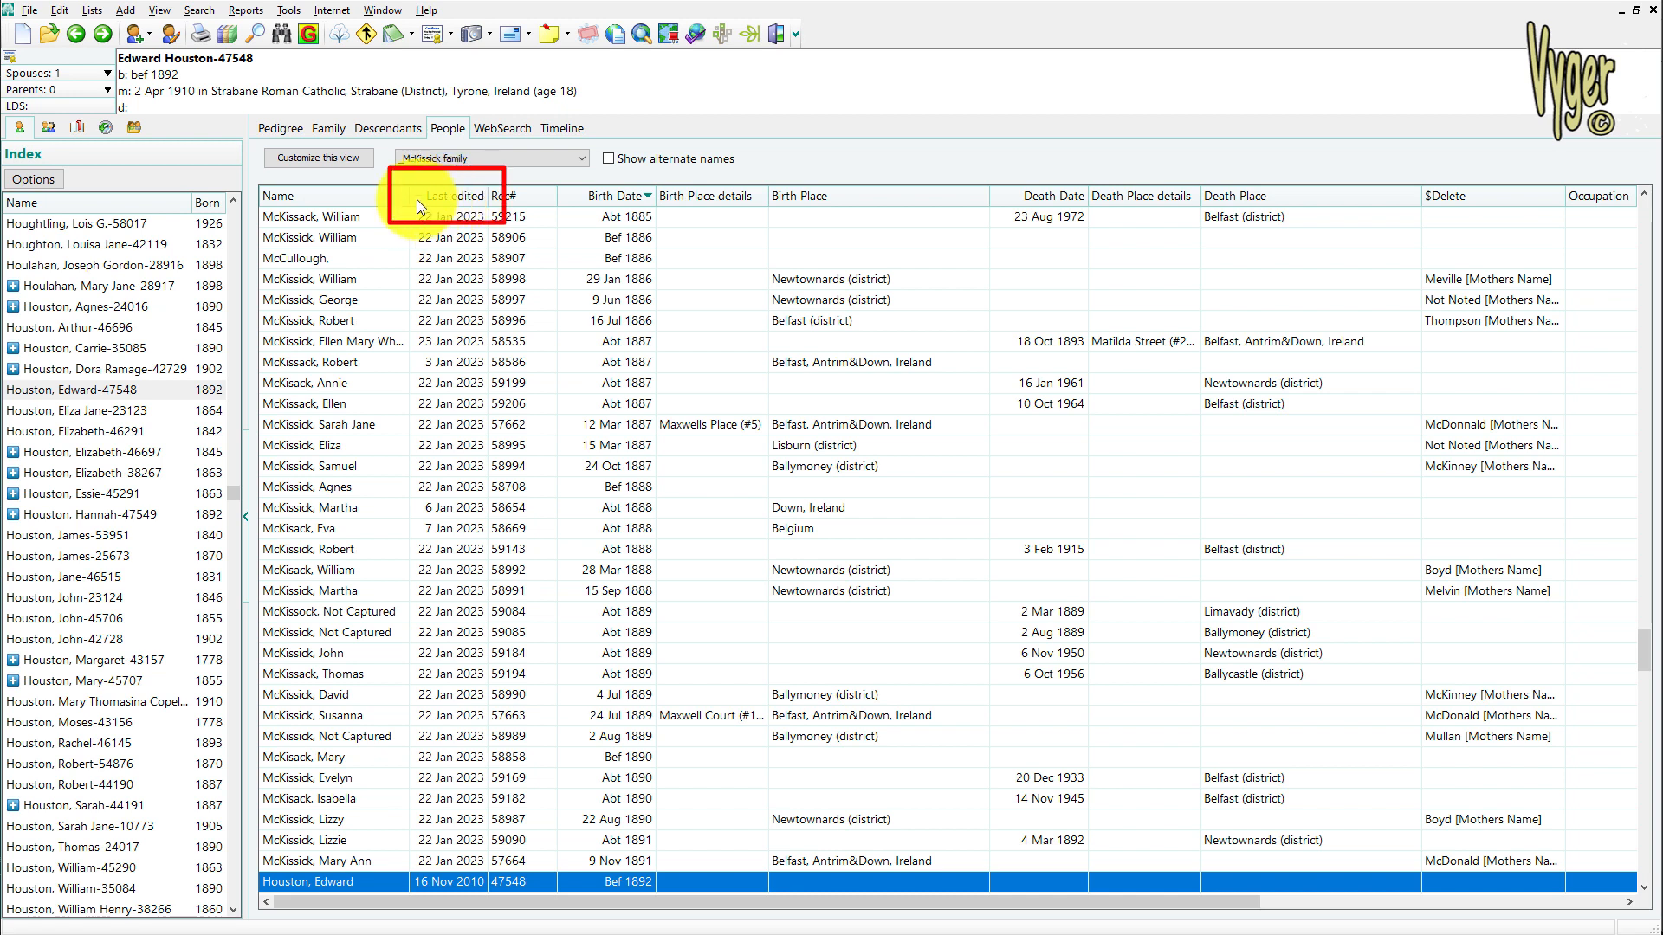
{"action": "left_click", "coordinate": [482, 200]}
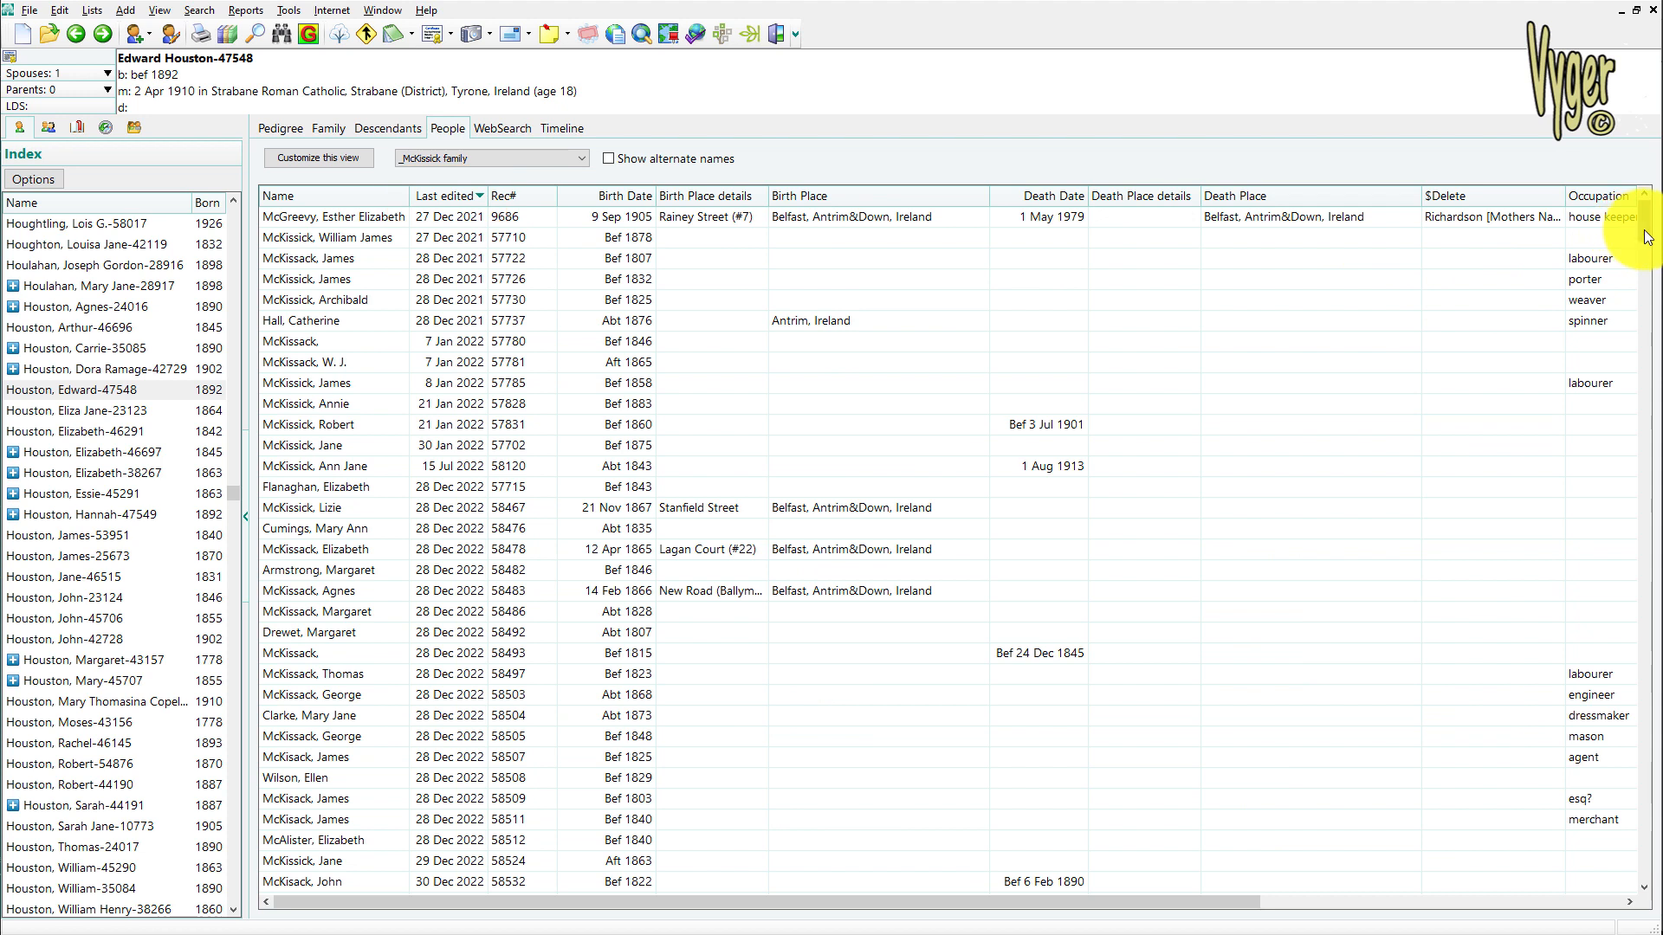
{"action": "left_click", "coordinate": [472, 197]}
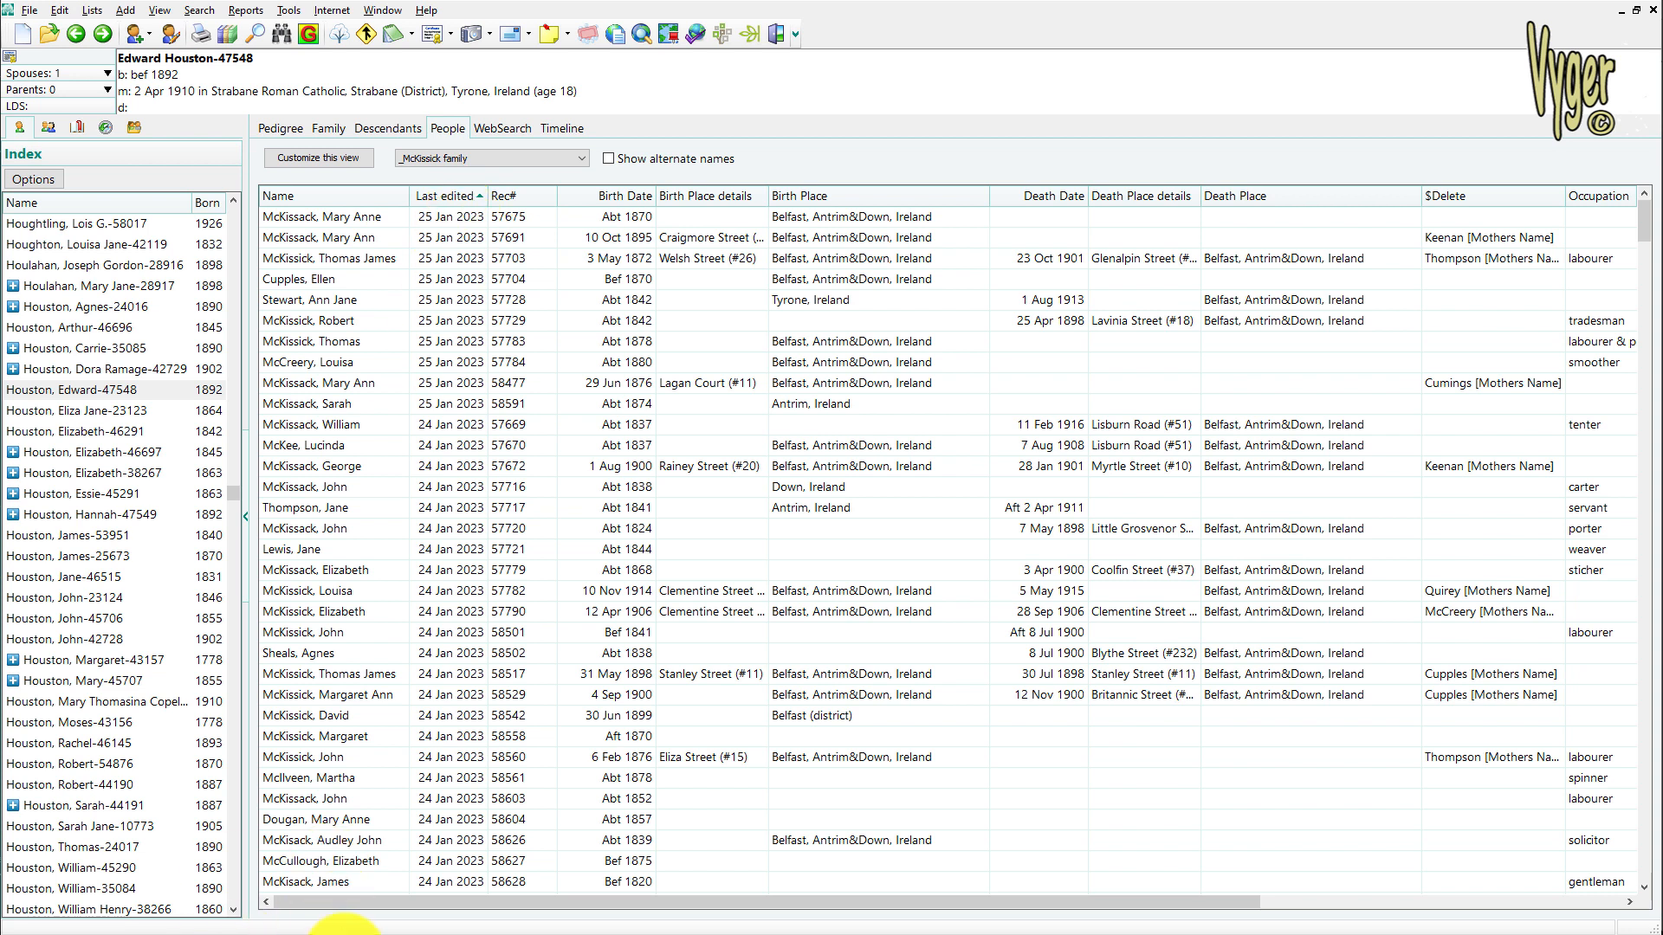
Switch to Family Historian and examine the Relationship, Family as Child and mother's name columns of the surname-filtered individuals
{"action": "left_click", "coordinate": [343, 928]}
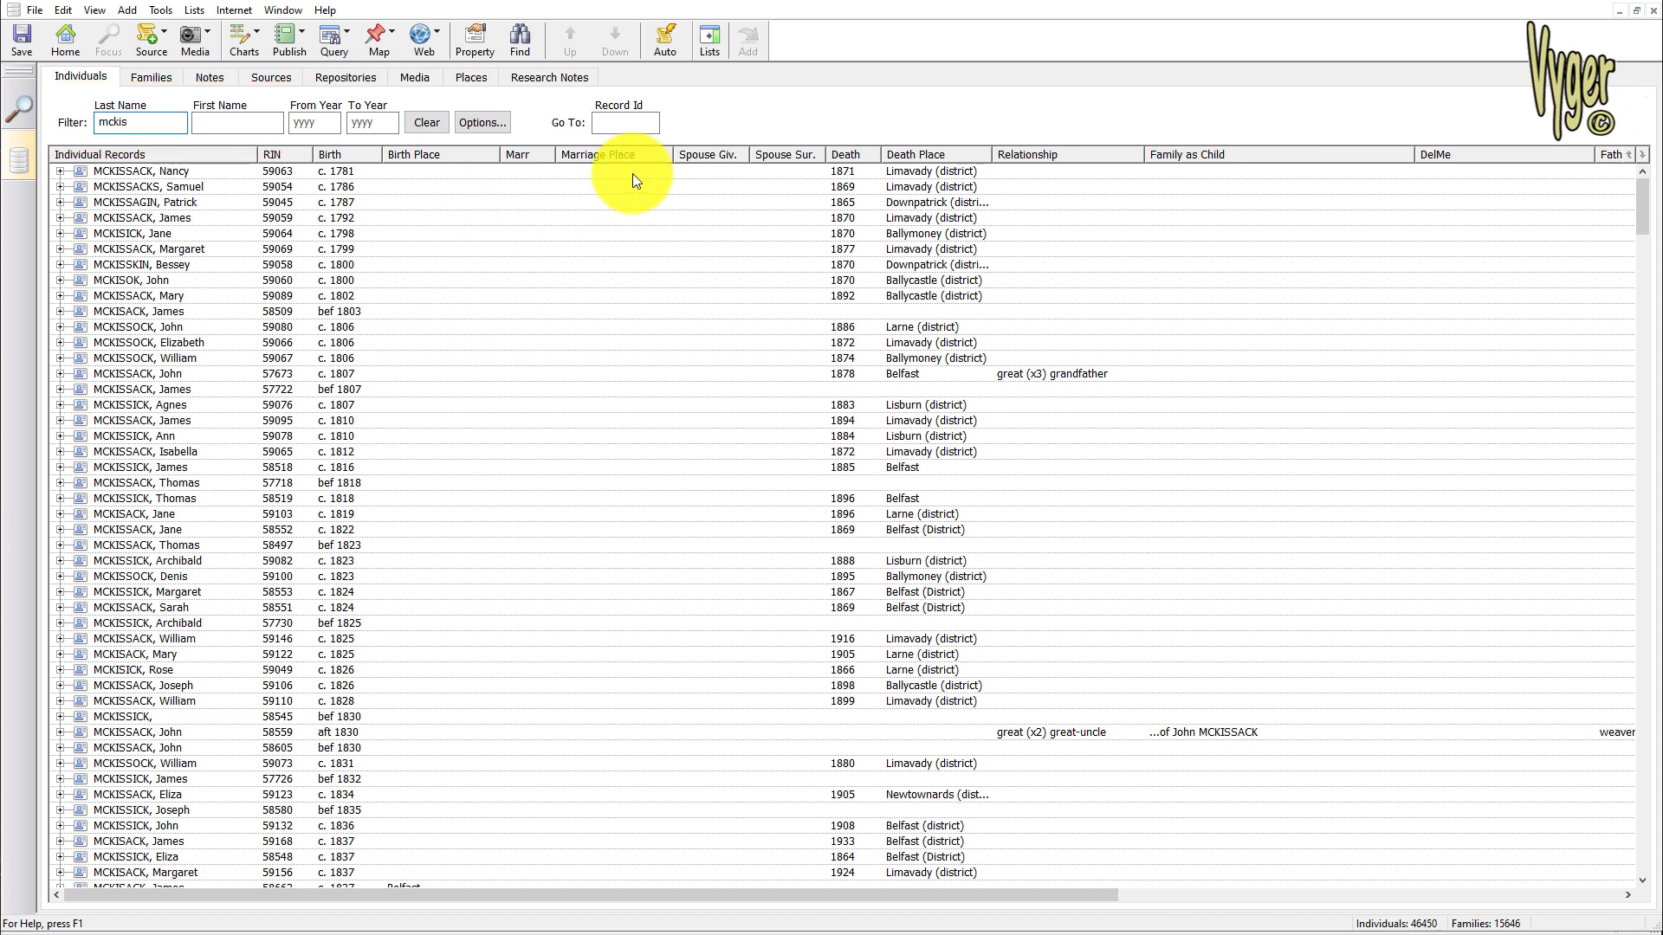
{"action": "left_click", "coordinate": [1079, 375]}
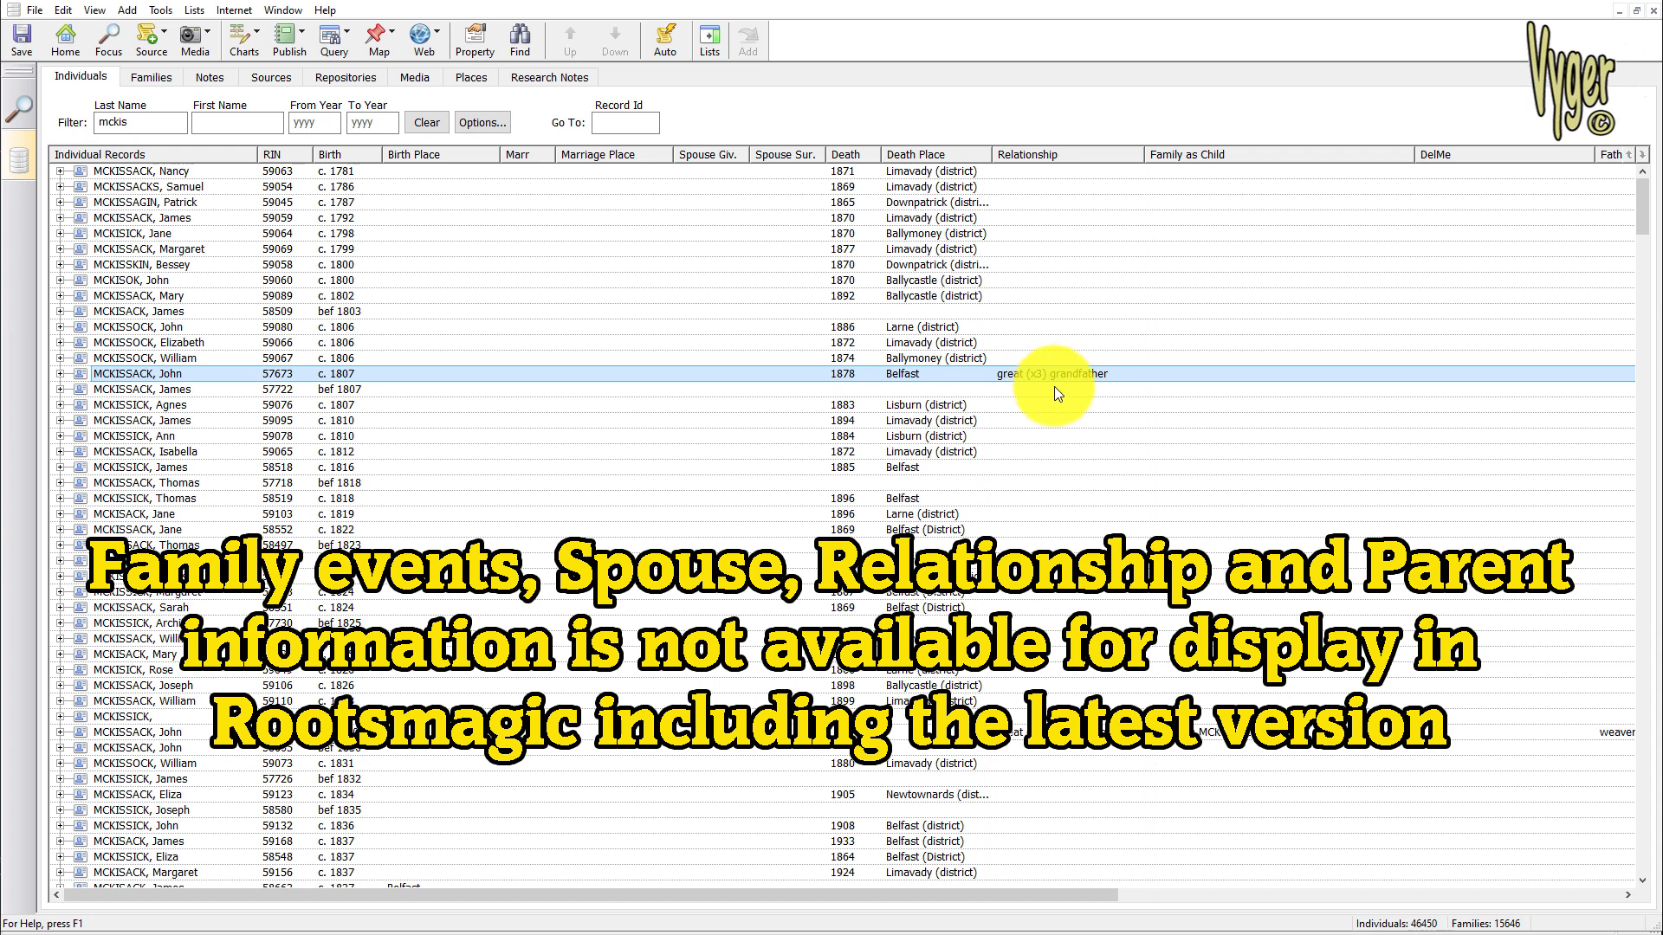
{"action": "left_click_drag", "start_coordinate": [1637, 213], "coordinate": [1651, 403]}
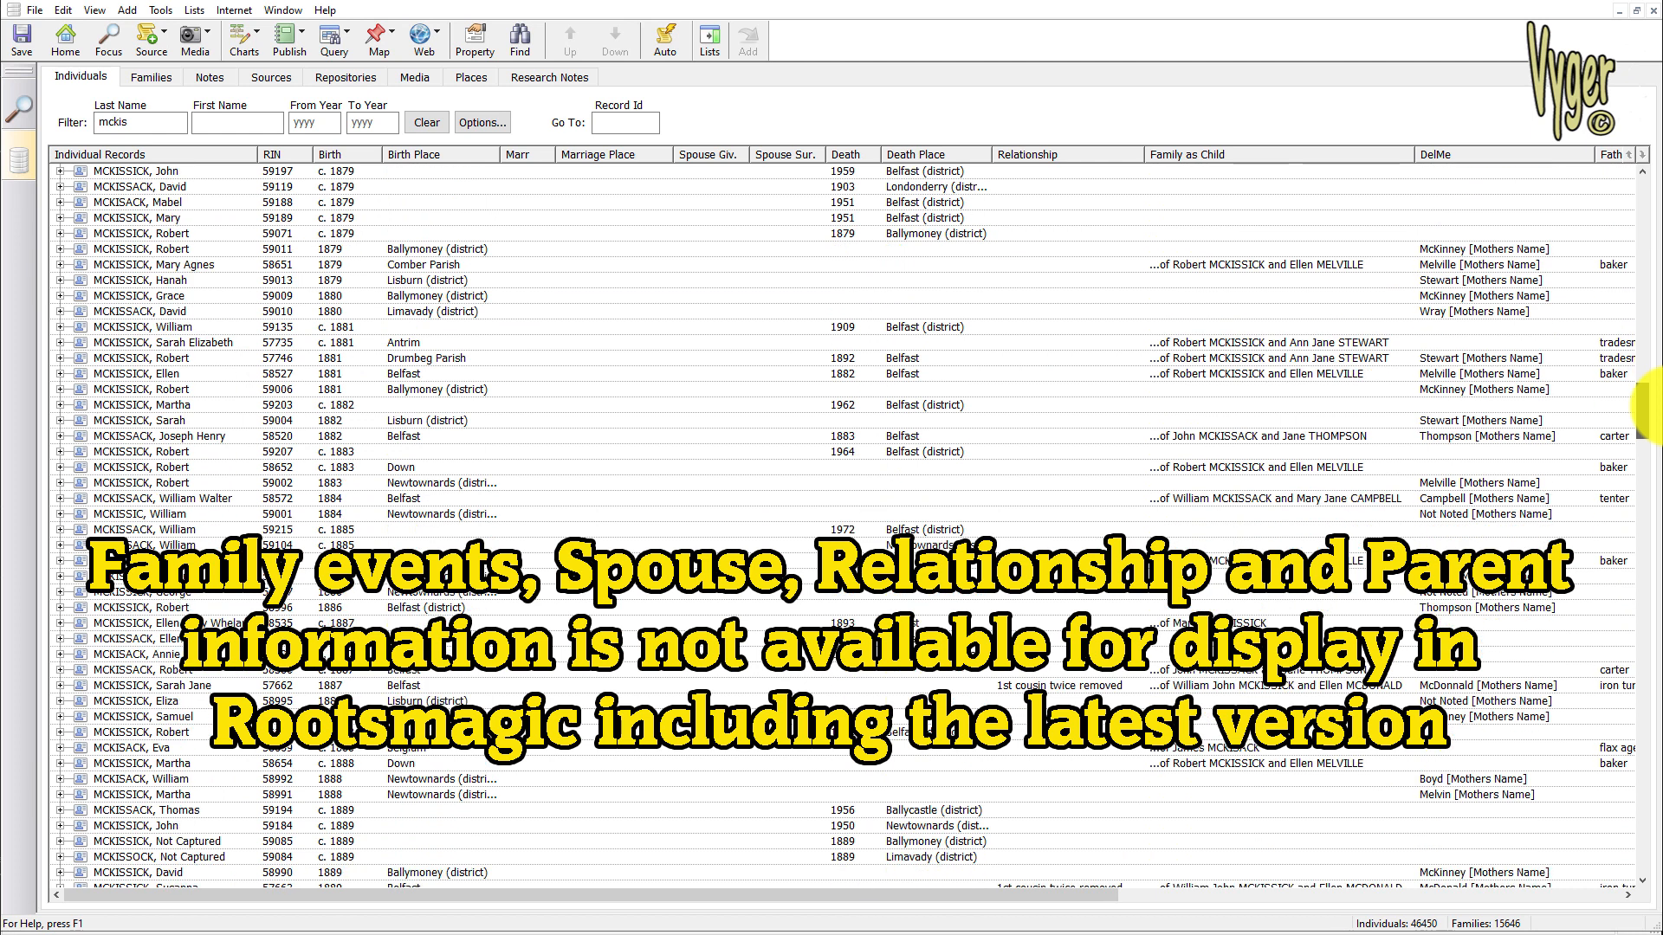
{"action": "left_click", "coordinate": [1214, 269]}
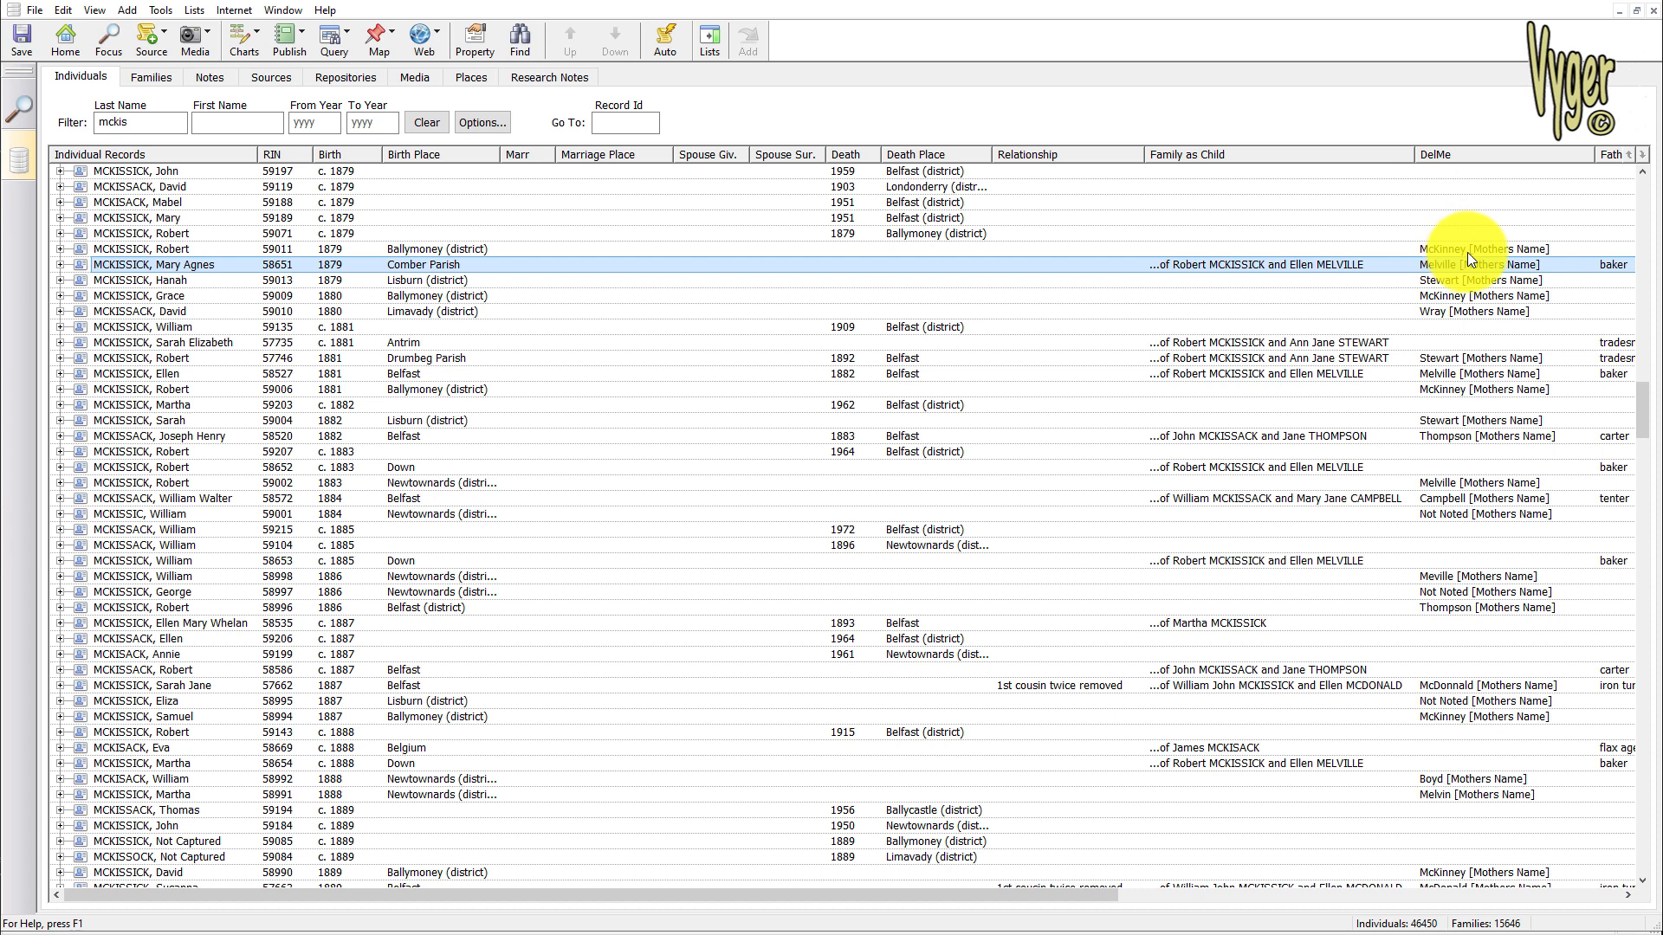
{"action": "left_click", "coordinate": [1444, 359]}
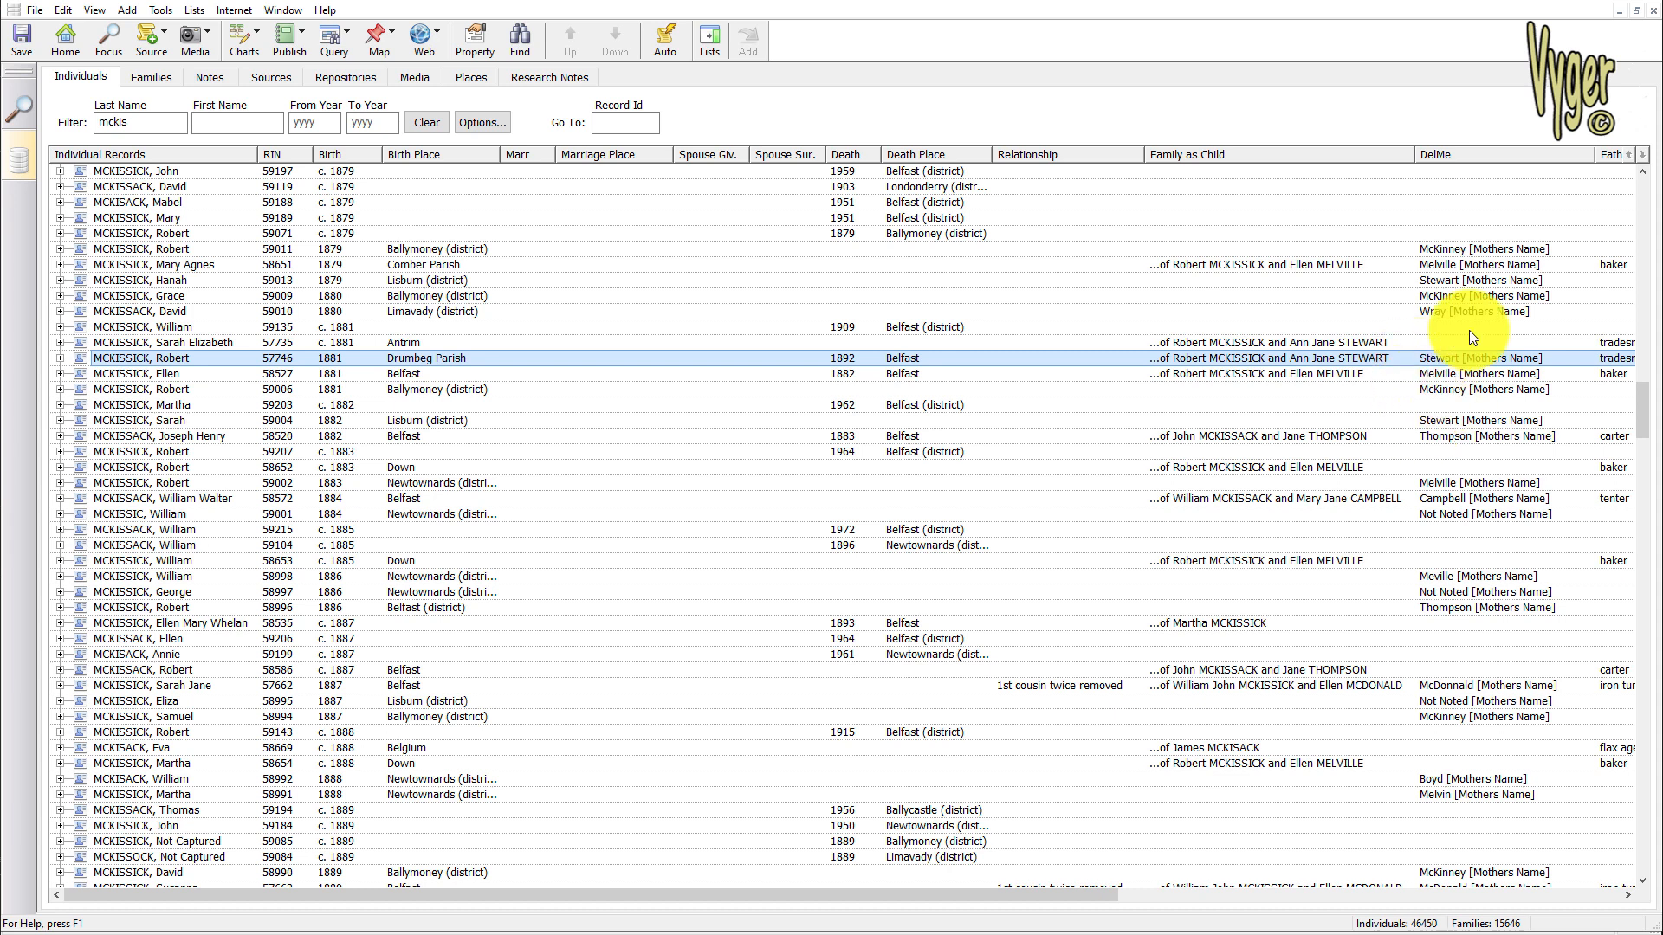
Add a first-name filter to the individuals list and compare the two records with 1897 Belfast marriages
{"action": "left_click", "coordinate": [220, 122]}
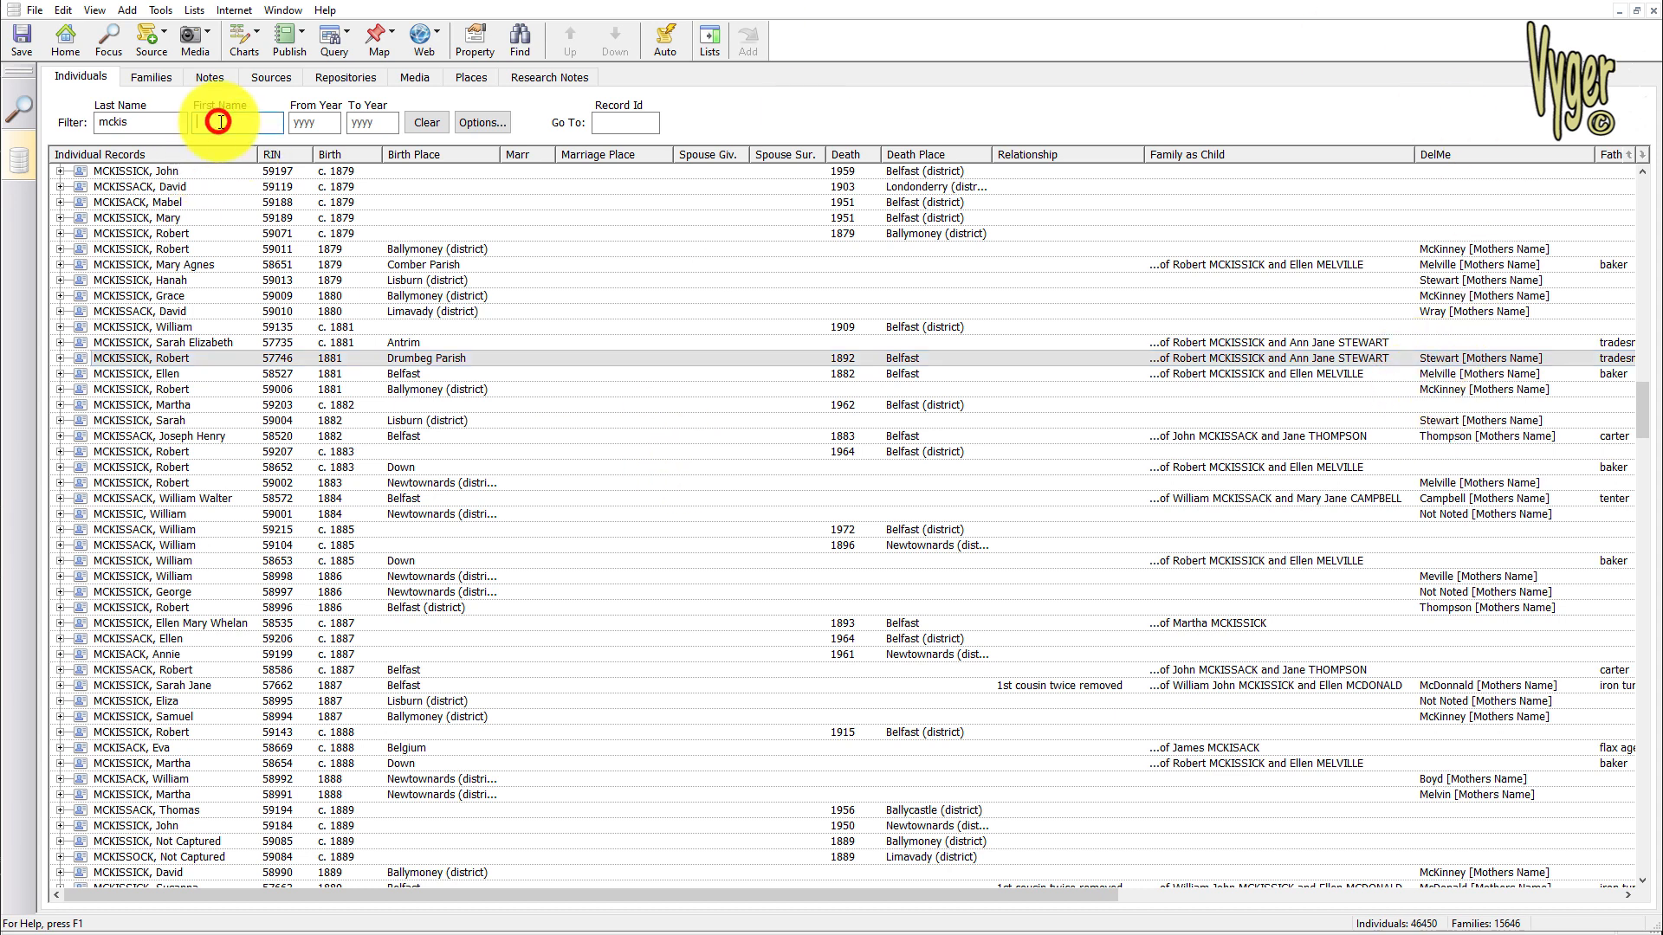
{"action": "type", "text": "george"}
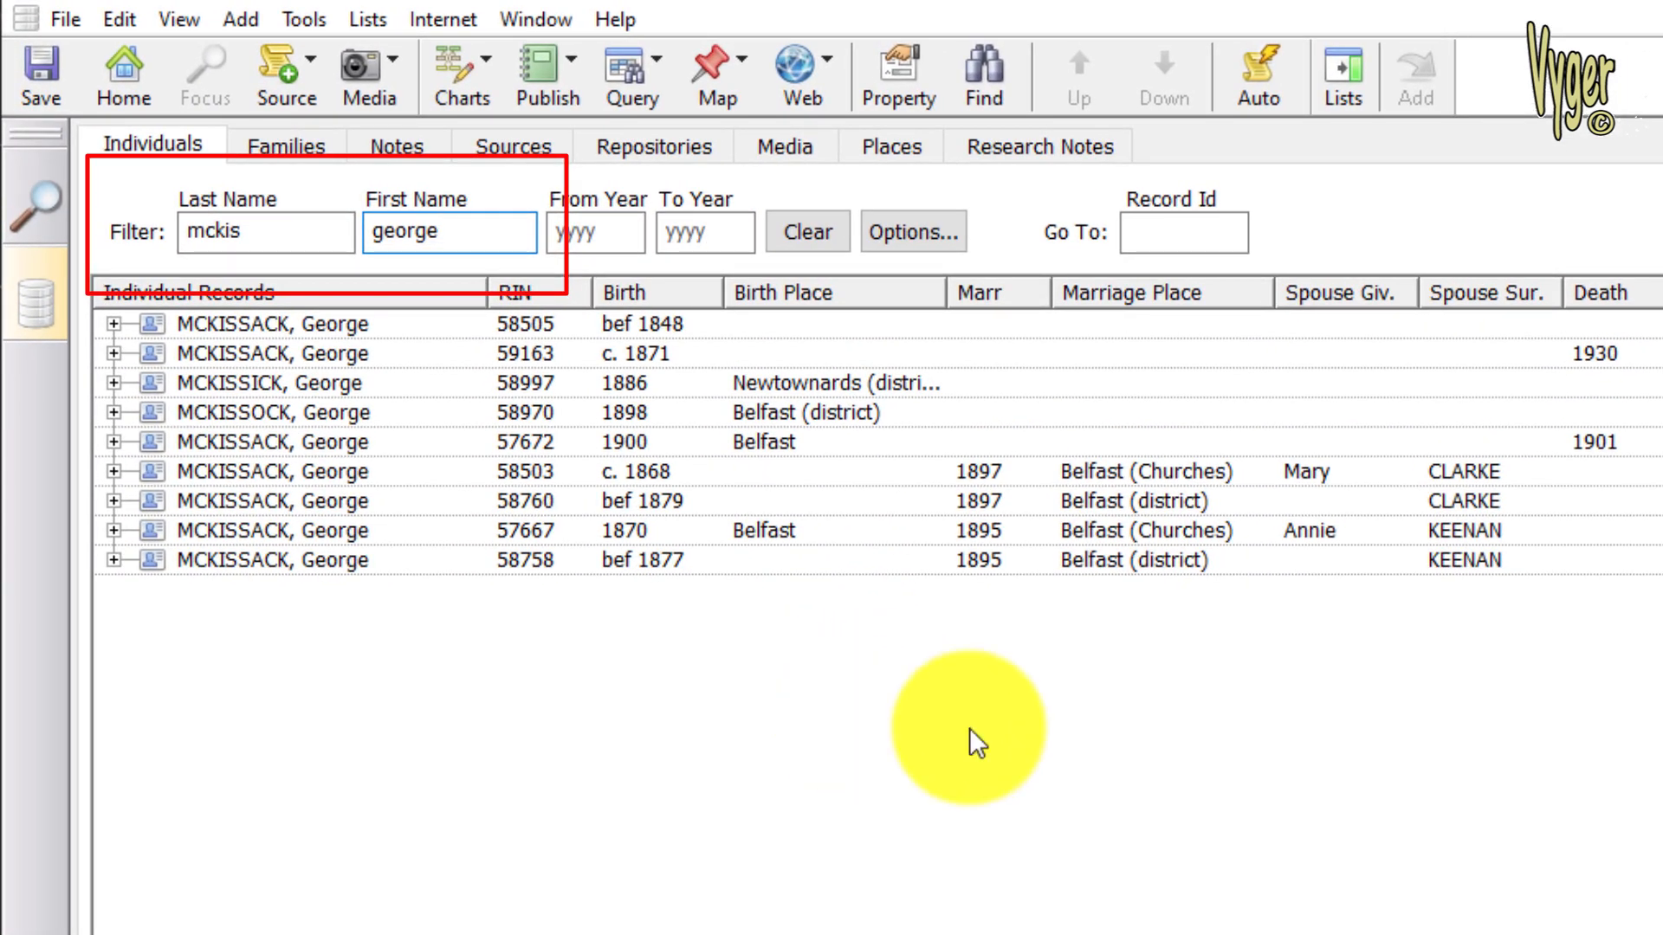
{"action": "left_click", "coordinate": [1355, 467]}
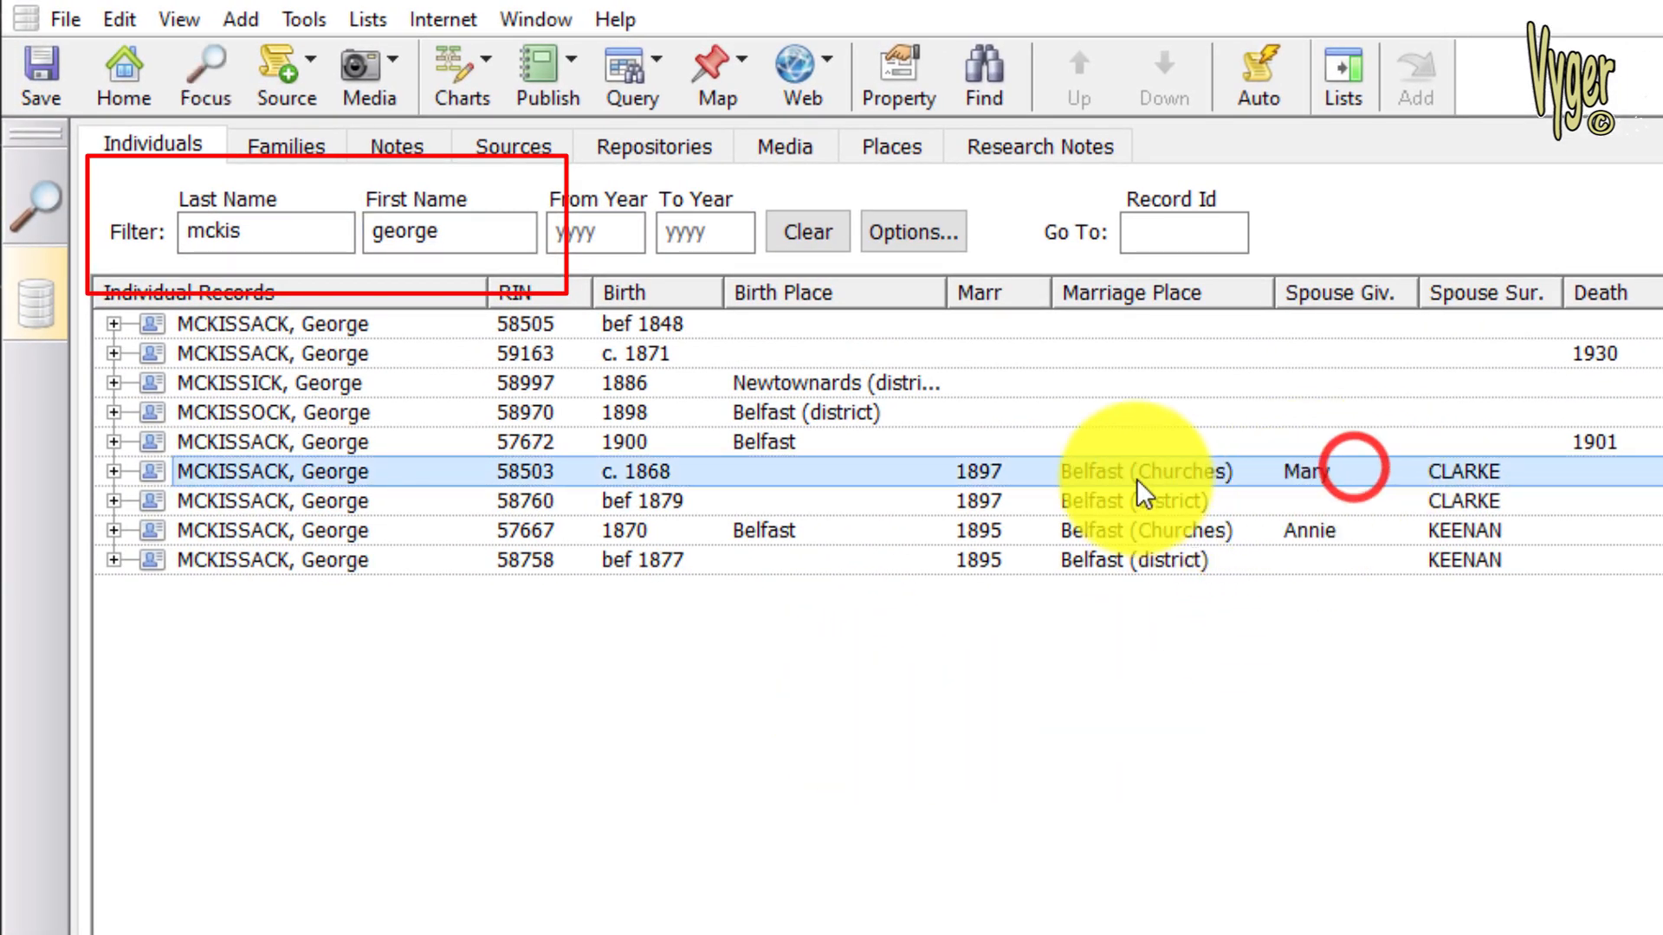
{"action": "left_click", "coordinate": [1015, 499]}
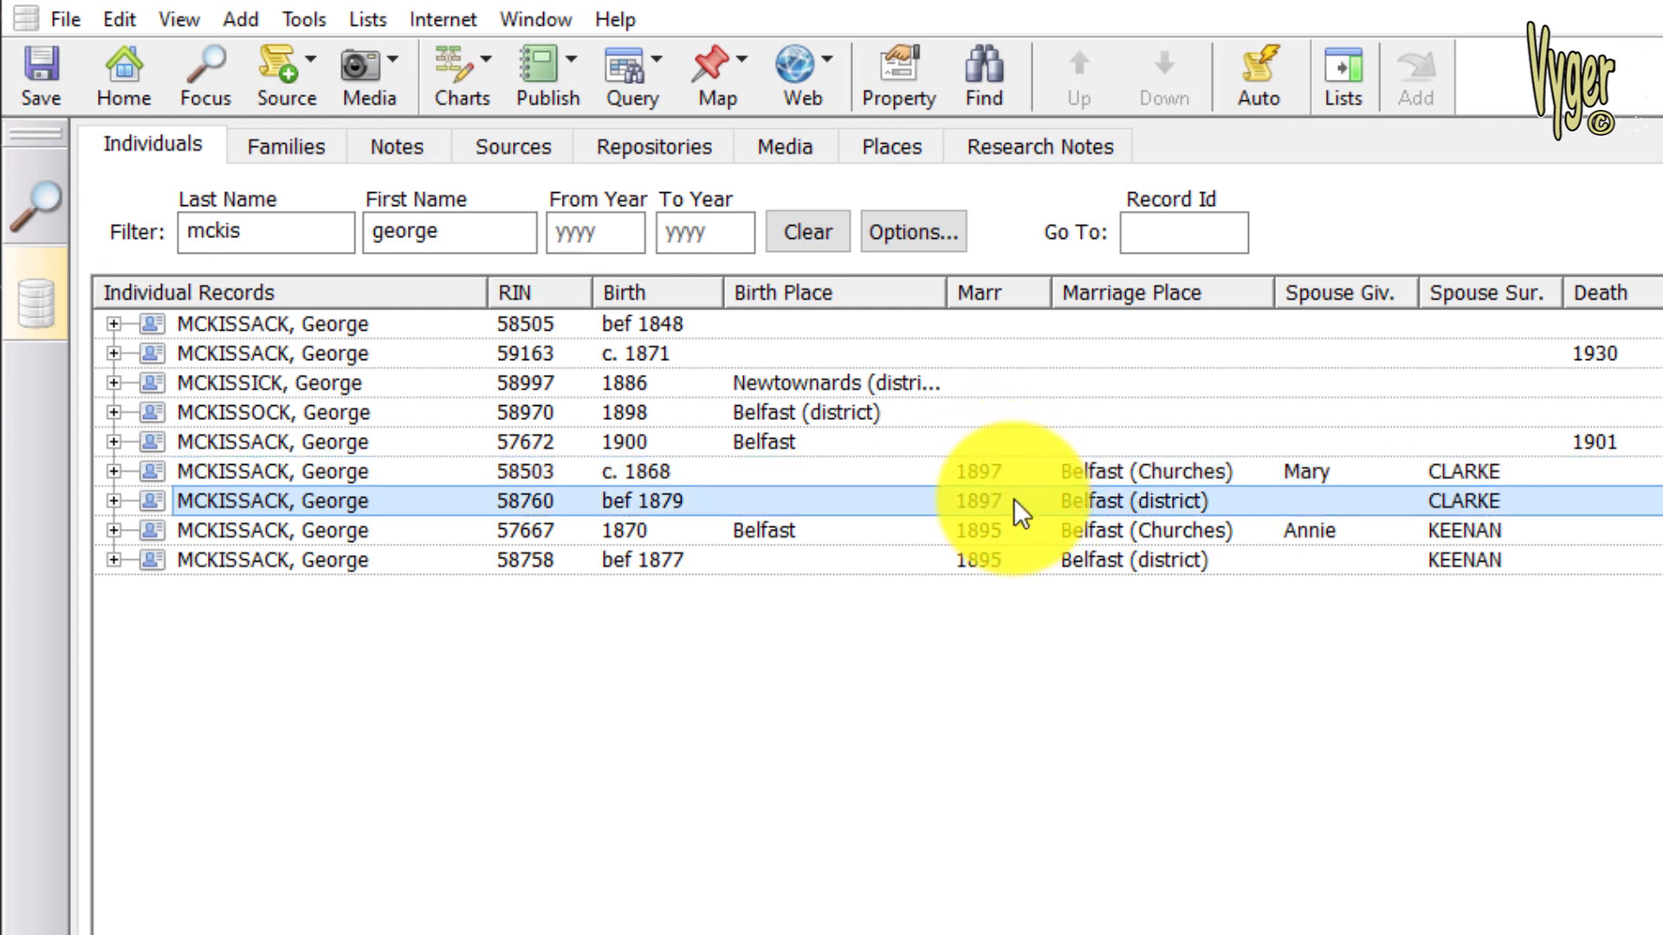
{"action": "left_click", "coordinate": [681, 476]}
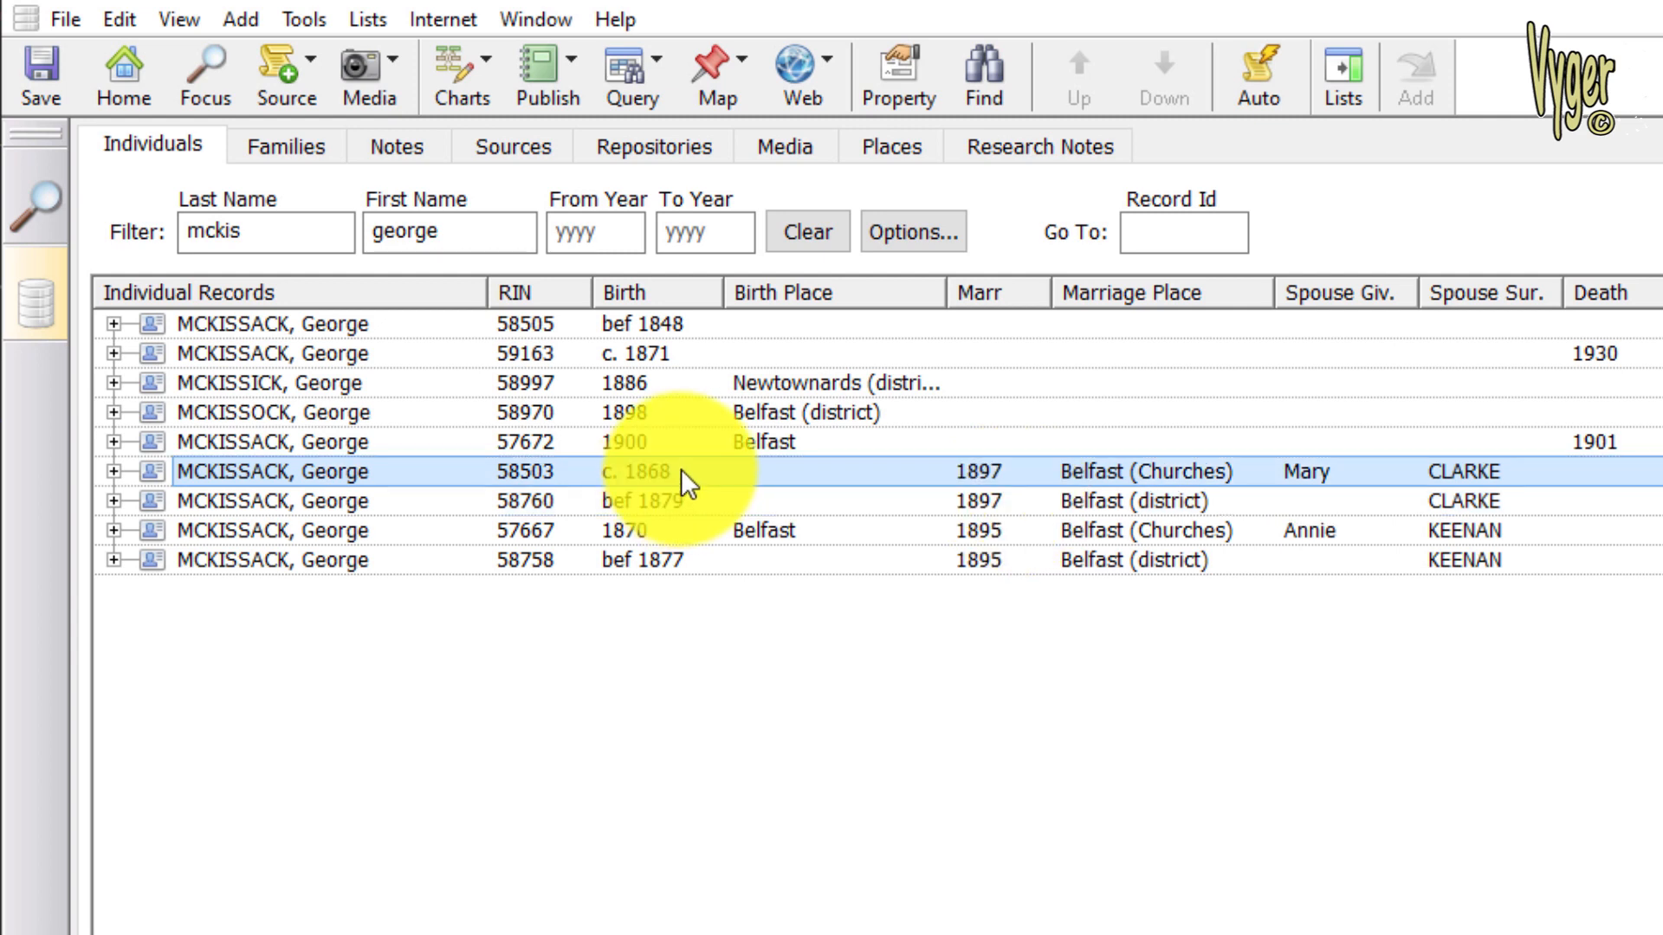
{"action": "left_click", "coordinate": [679, 501]}
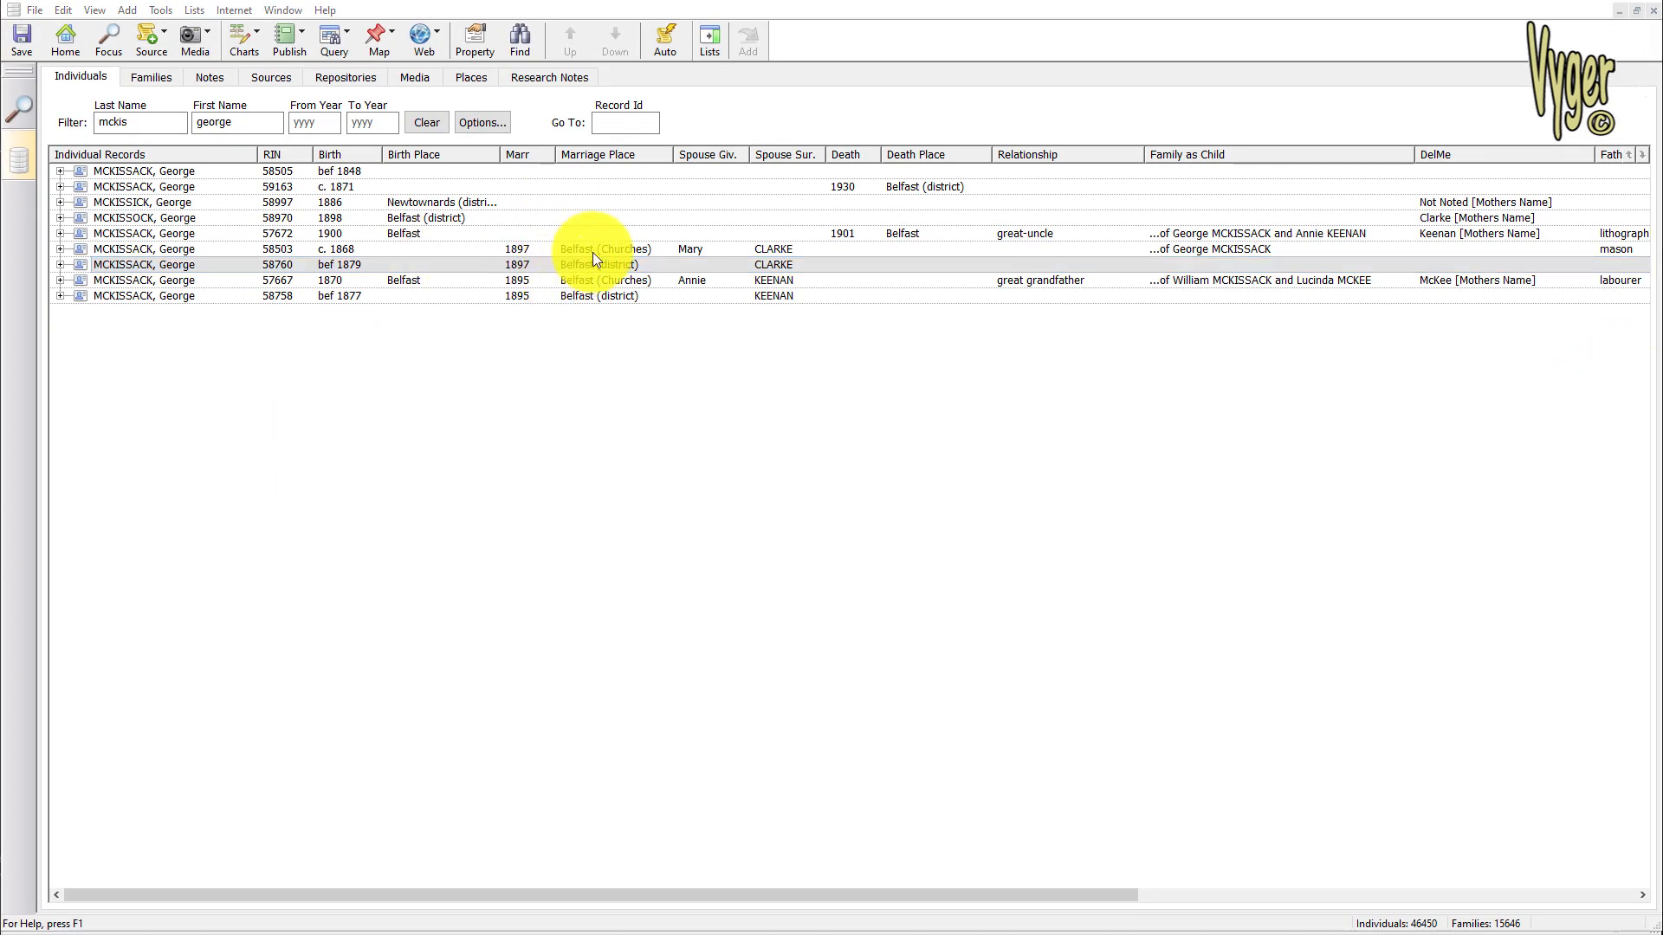
Compare the parents and spouse surnames of the married records, and examine the Father Occupation and Research notes columns
{"action": "left_click", "coordinate": [1244, 249]}
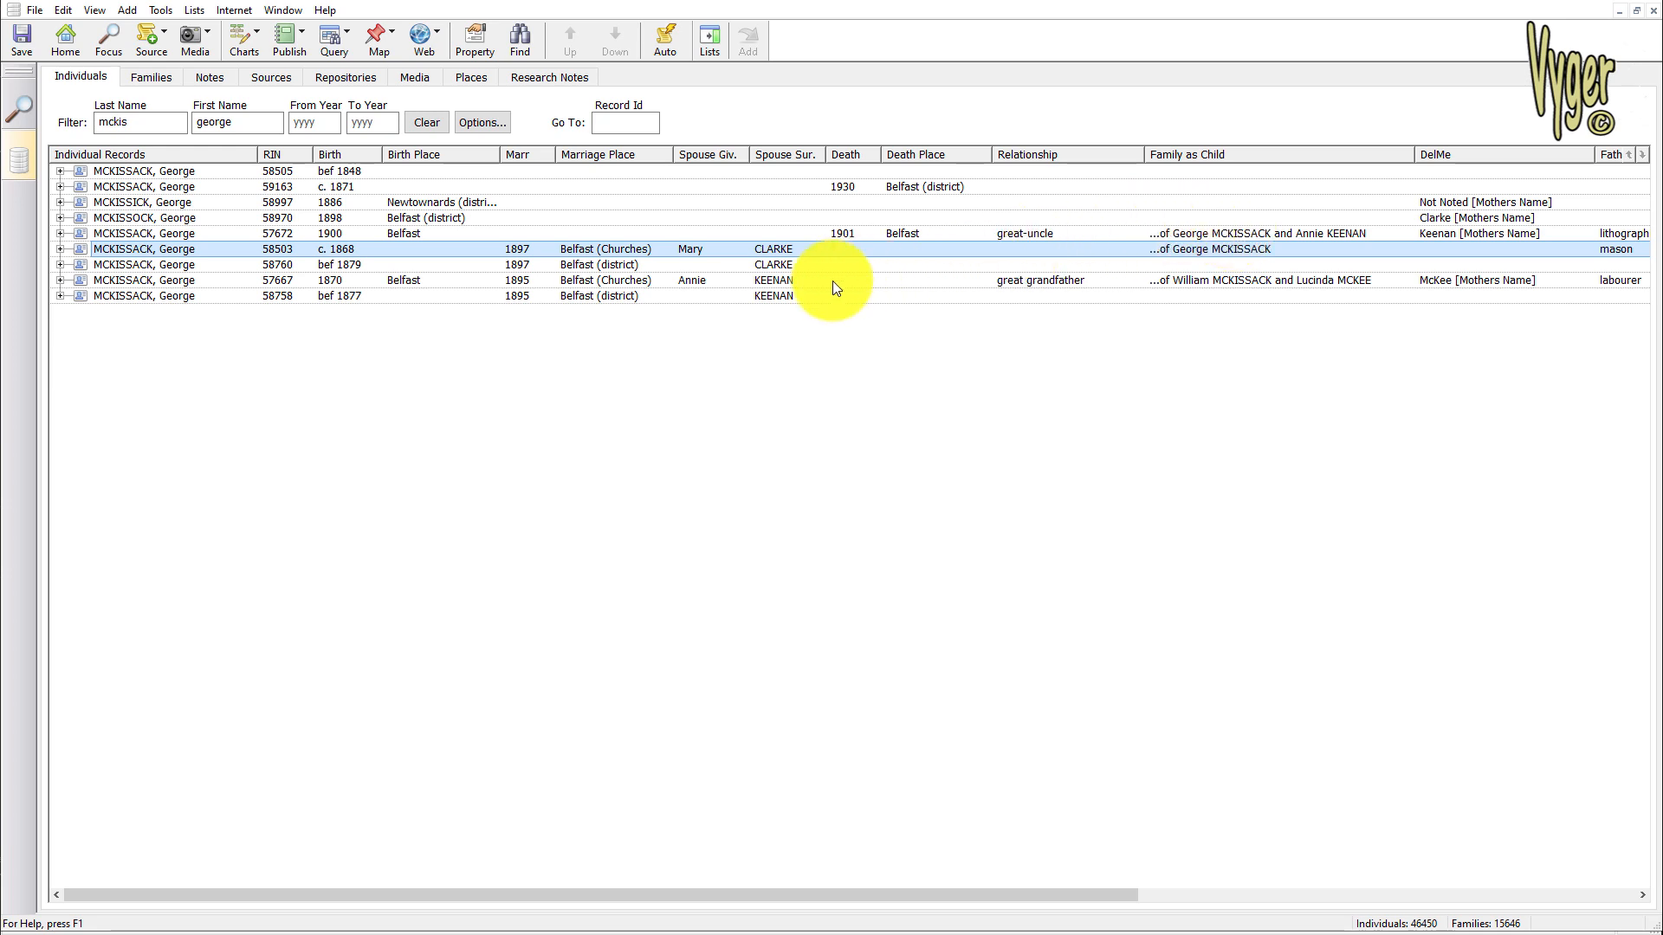
{"action": "left_click", "coordinate": [804, 281]}
{"action": "left_click", "coordinate": [798, 294]}
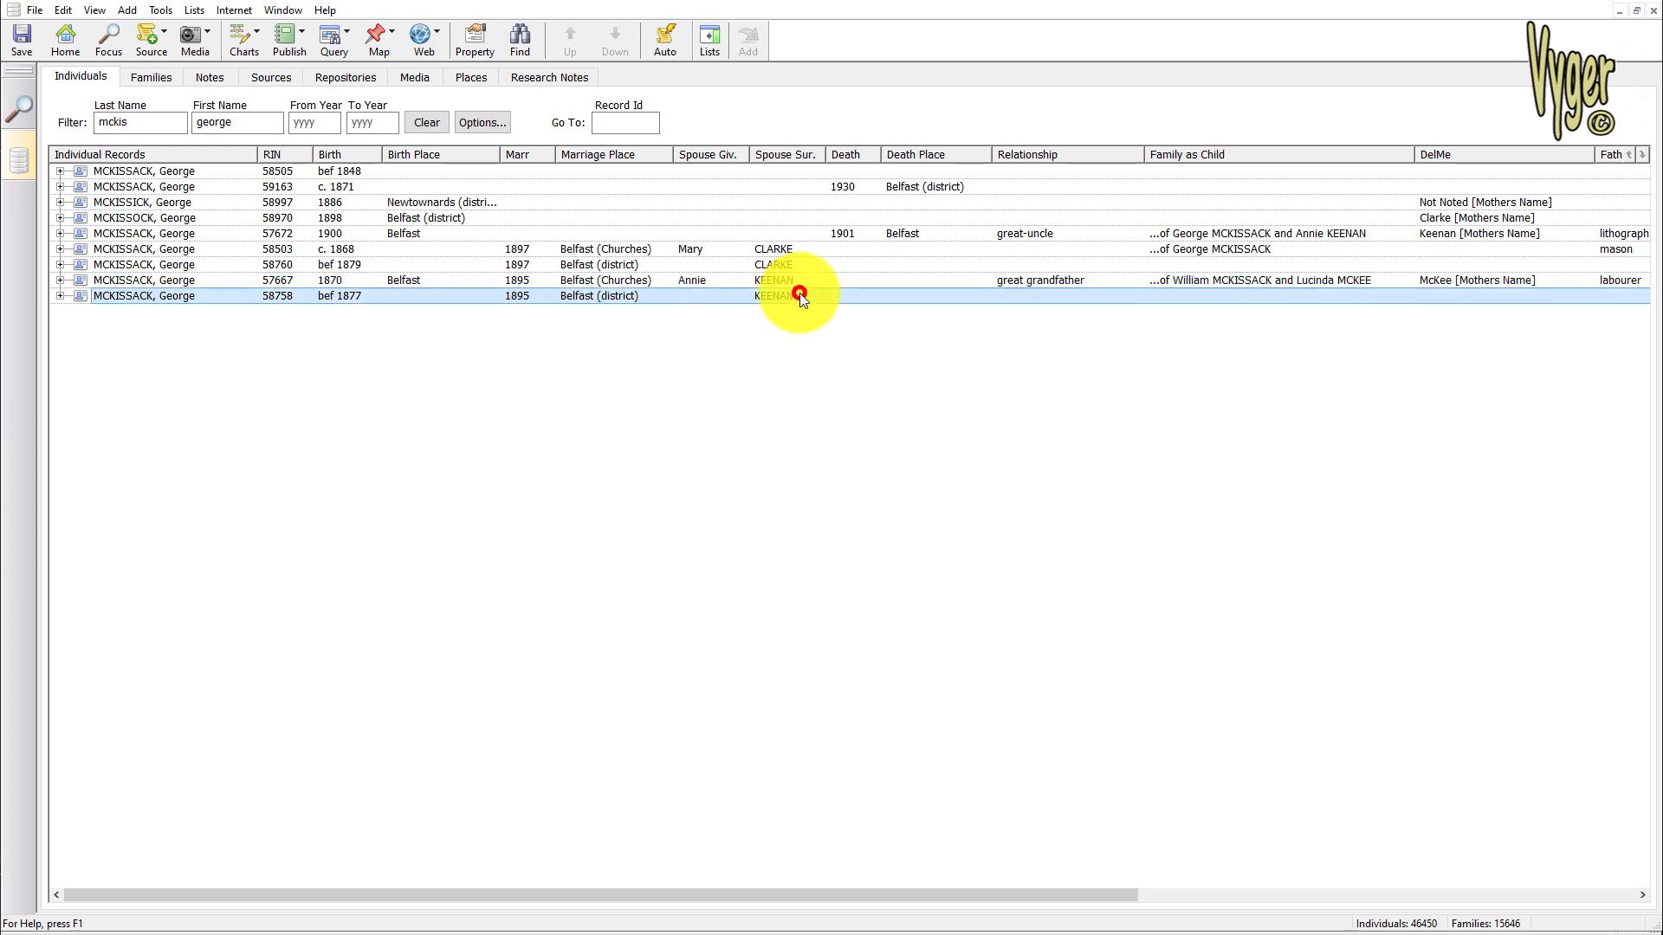
{"action": "left_click", "coordinate": [796, 279]}
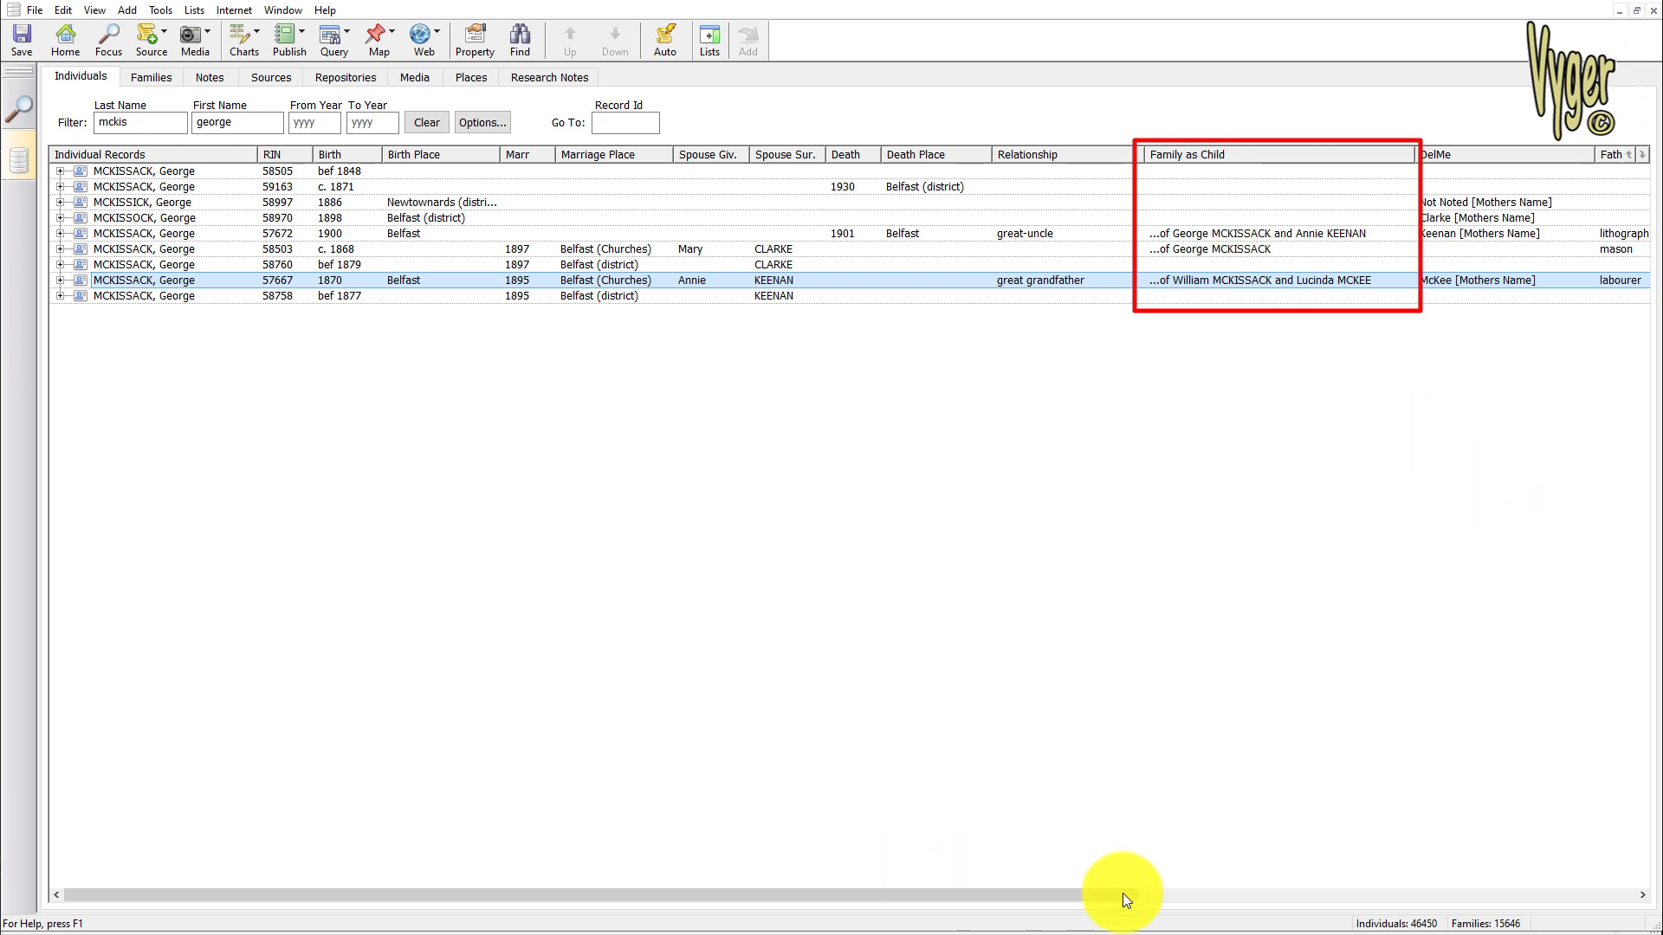
{"action": "left_click_drag", "start_coordinate": [1041, 896], "coordinate": [1620, 869]}
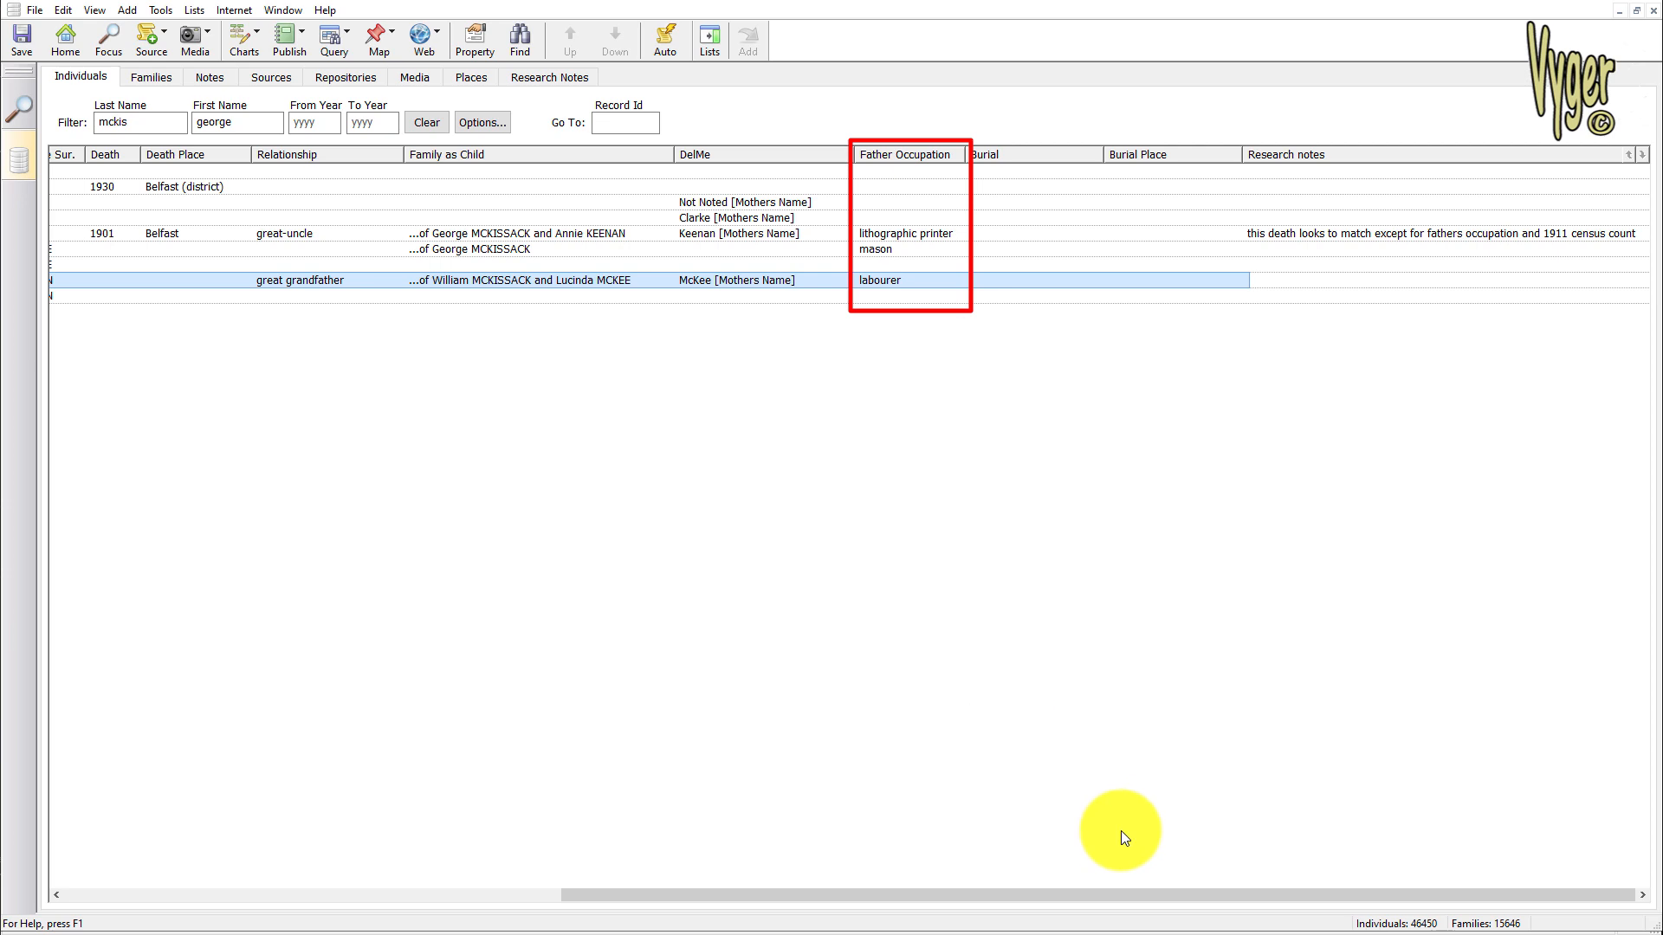
Return to the marriage and spouse columns of the filtered individuals, and compare the two records with 1895 Belfast marriages
{"action": "left_click_drag", "start_coordinate": [1089, 894], "coordinate": [580, 895]}
{"action": "left_click", "coordinate": [299, 281]}
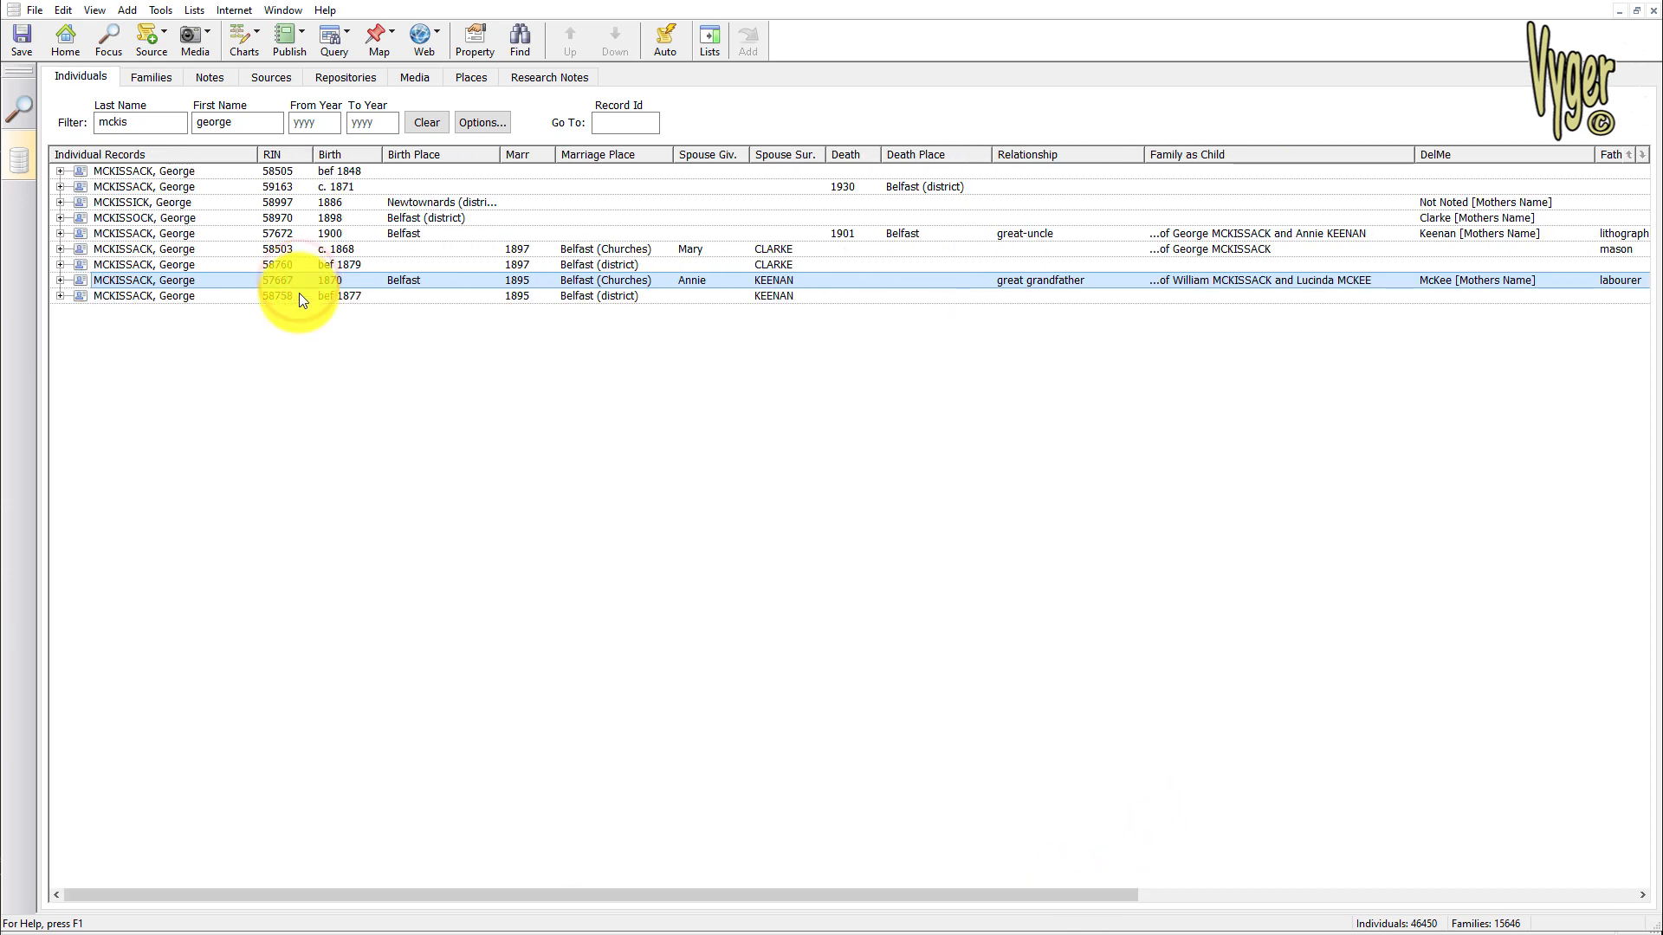
{"action": "left_click", "coordinate": [300, 295]}
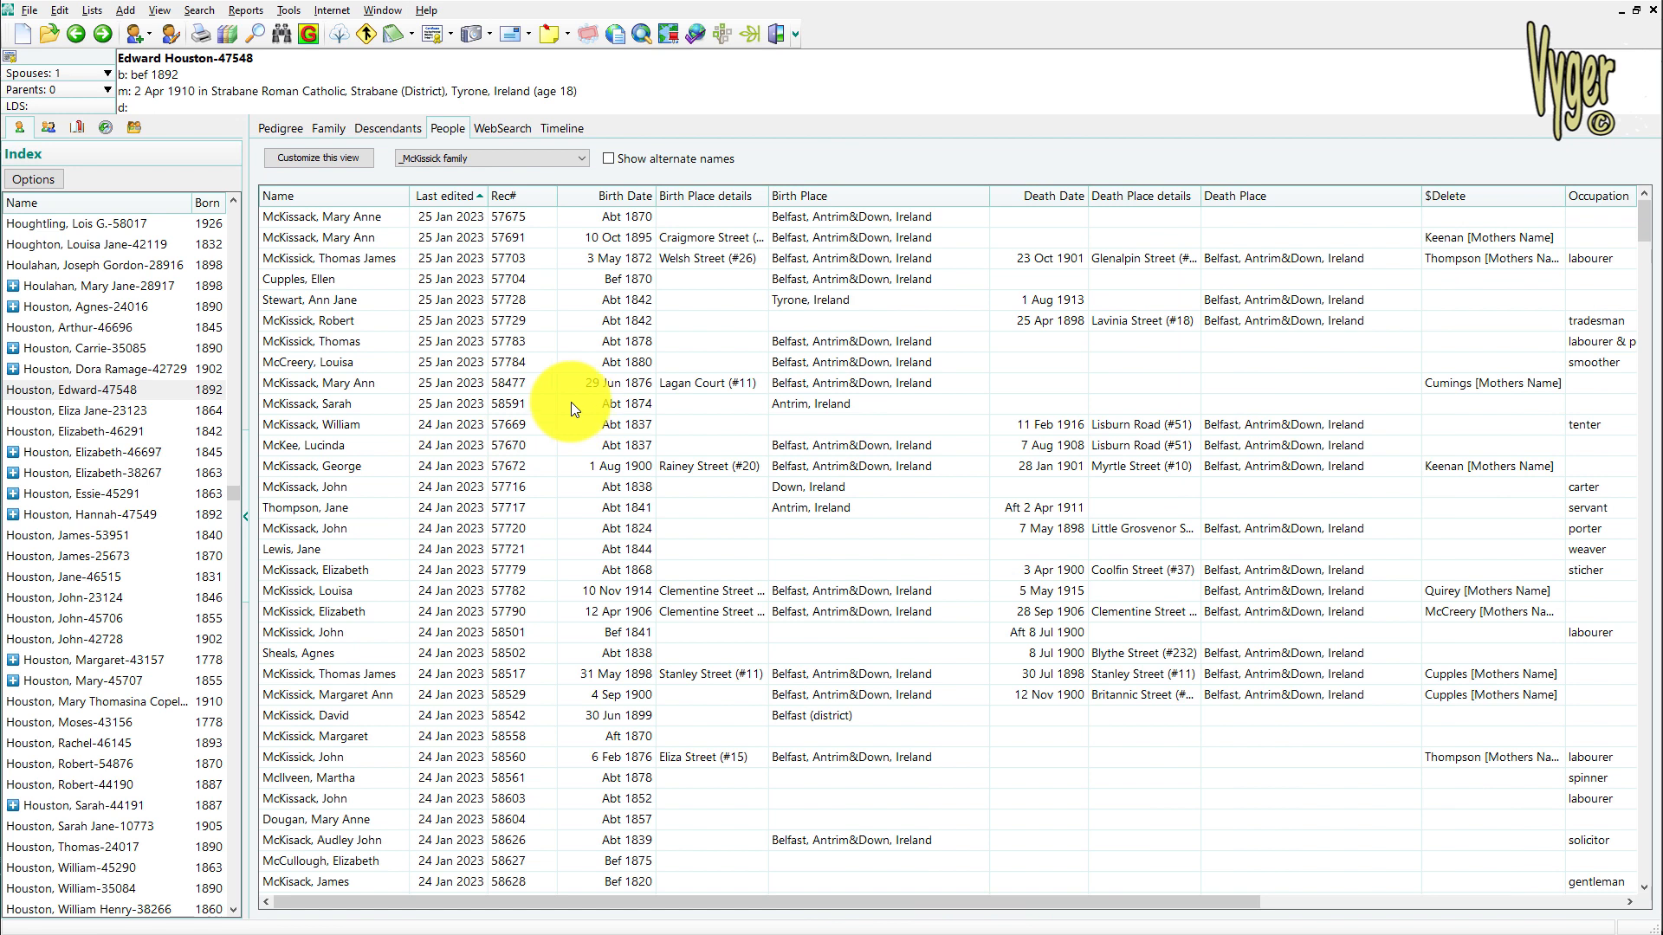
Switch to RootsMagic, hide the index sidebar and go to the person with record number 57667
{"action": "left_click", "coordinate": [246, 516]}
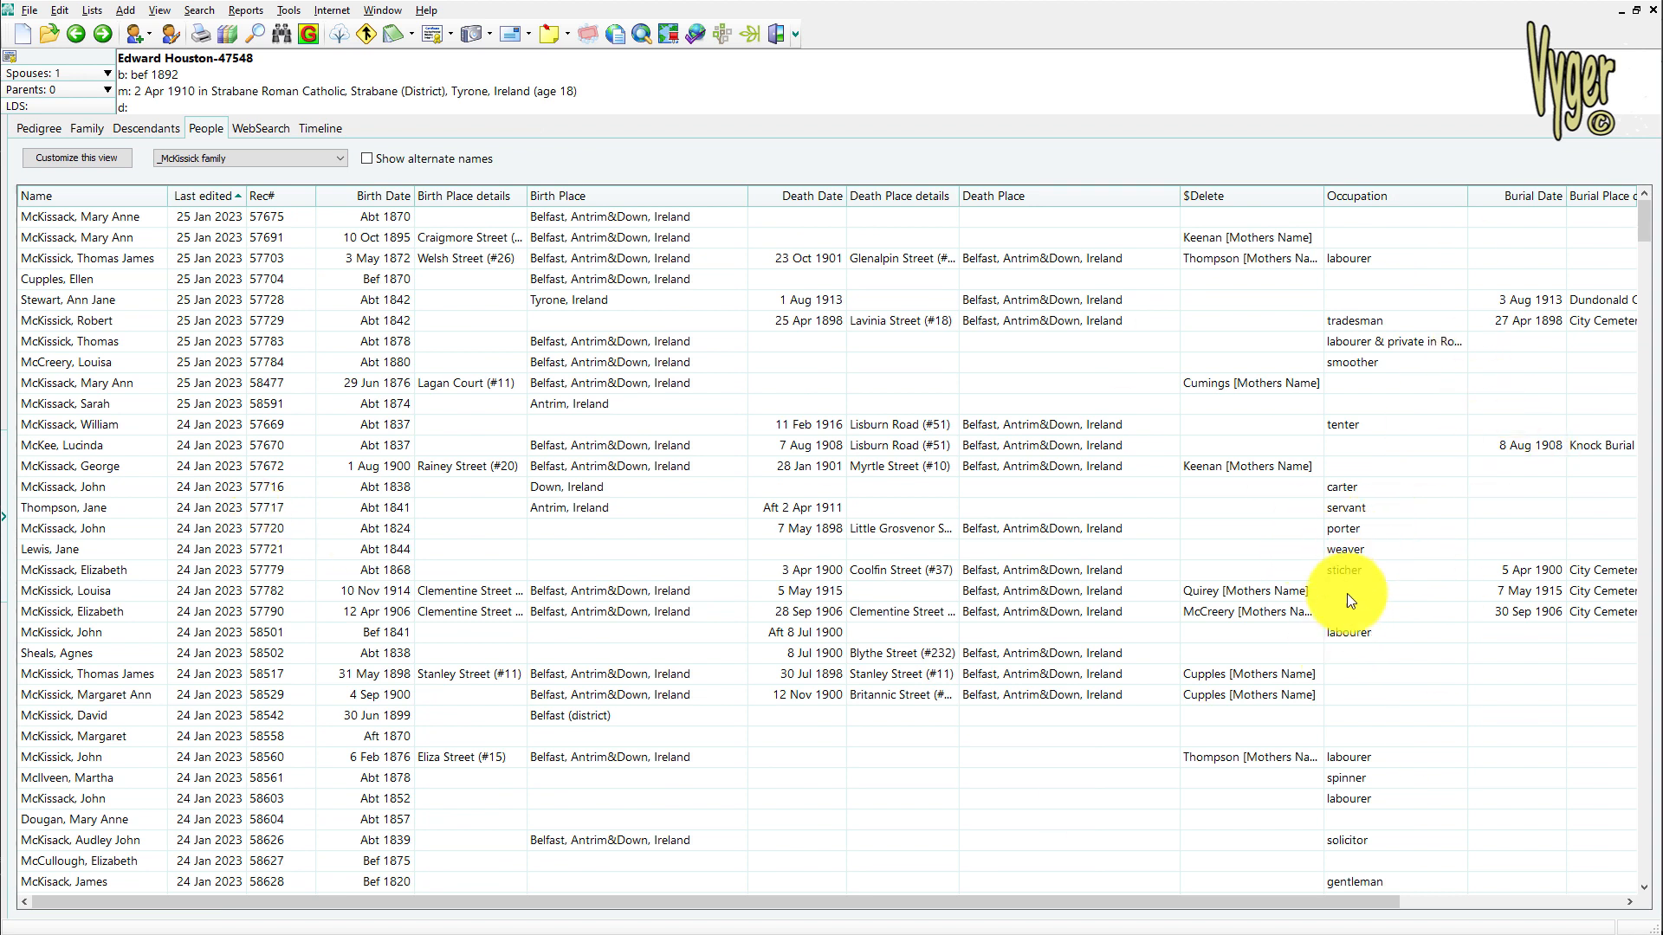
{"action": "left_click", "coordinate": [1377, 256]}
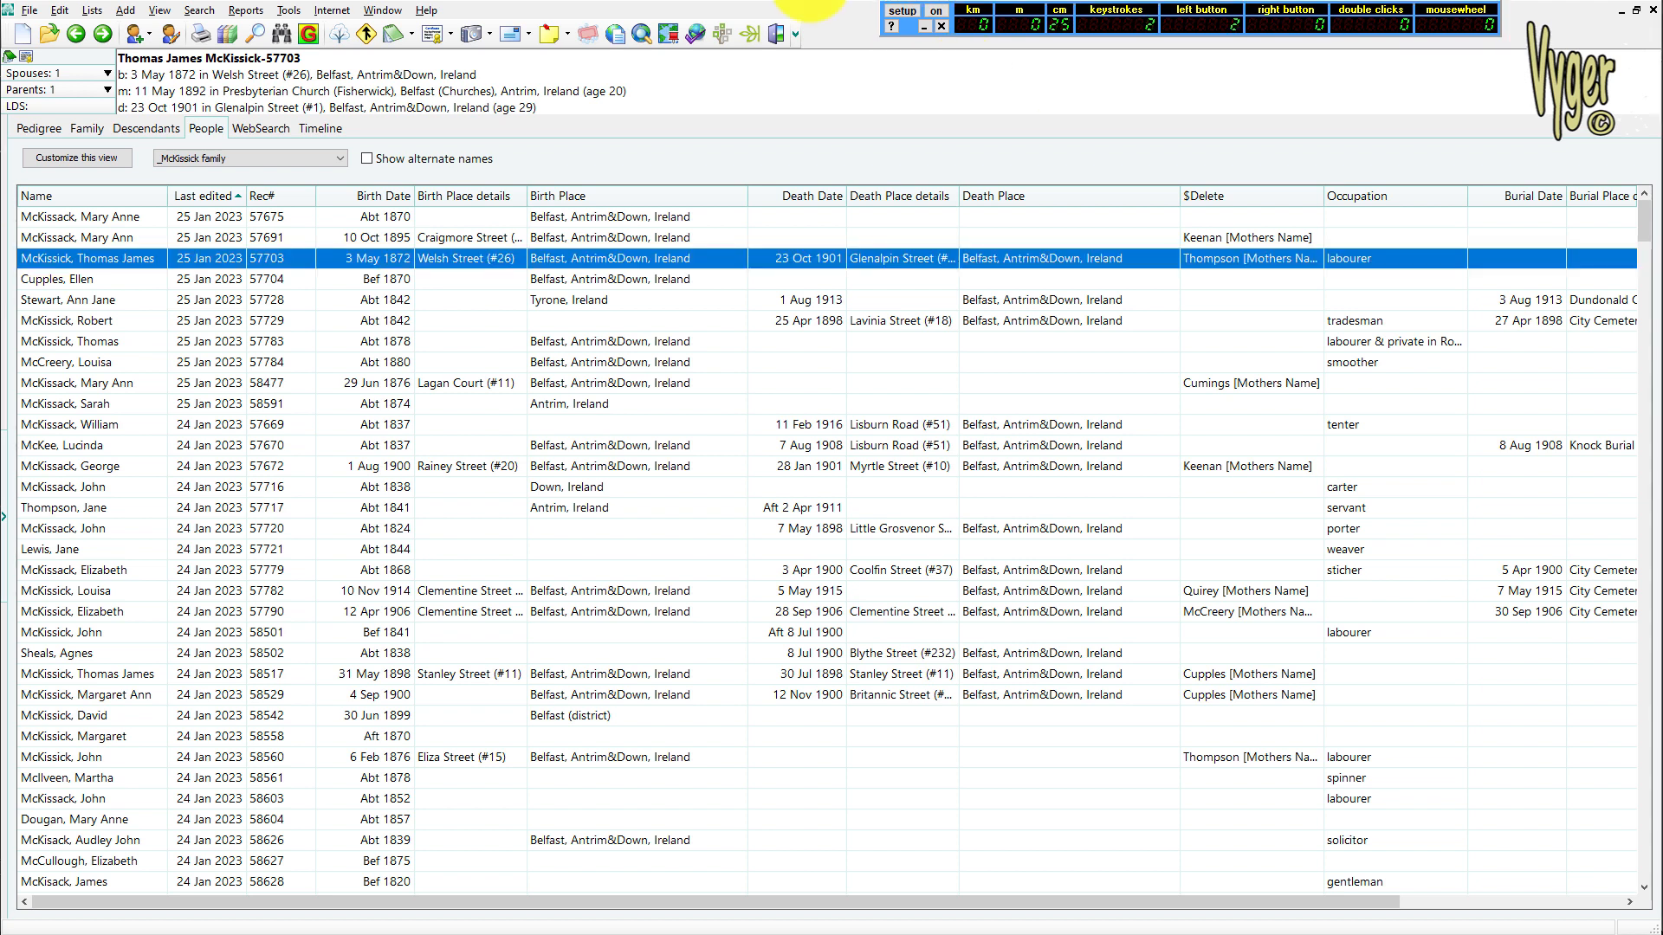
{"action": "key", "text": "ctrl+f"}
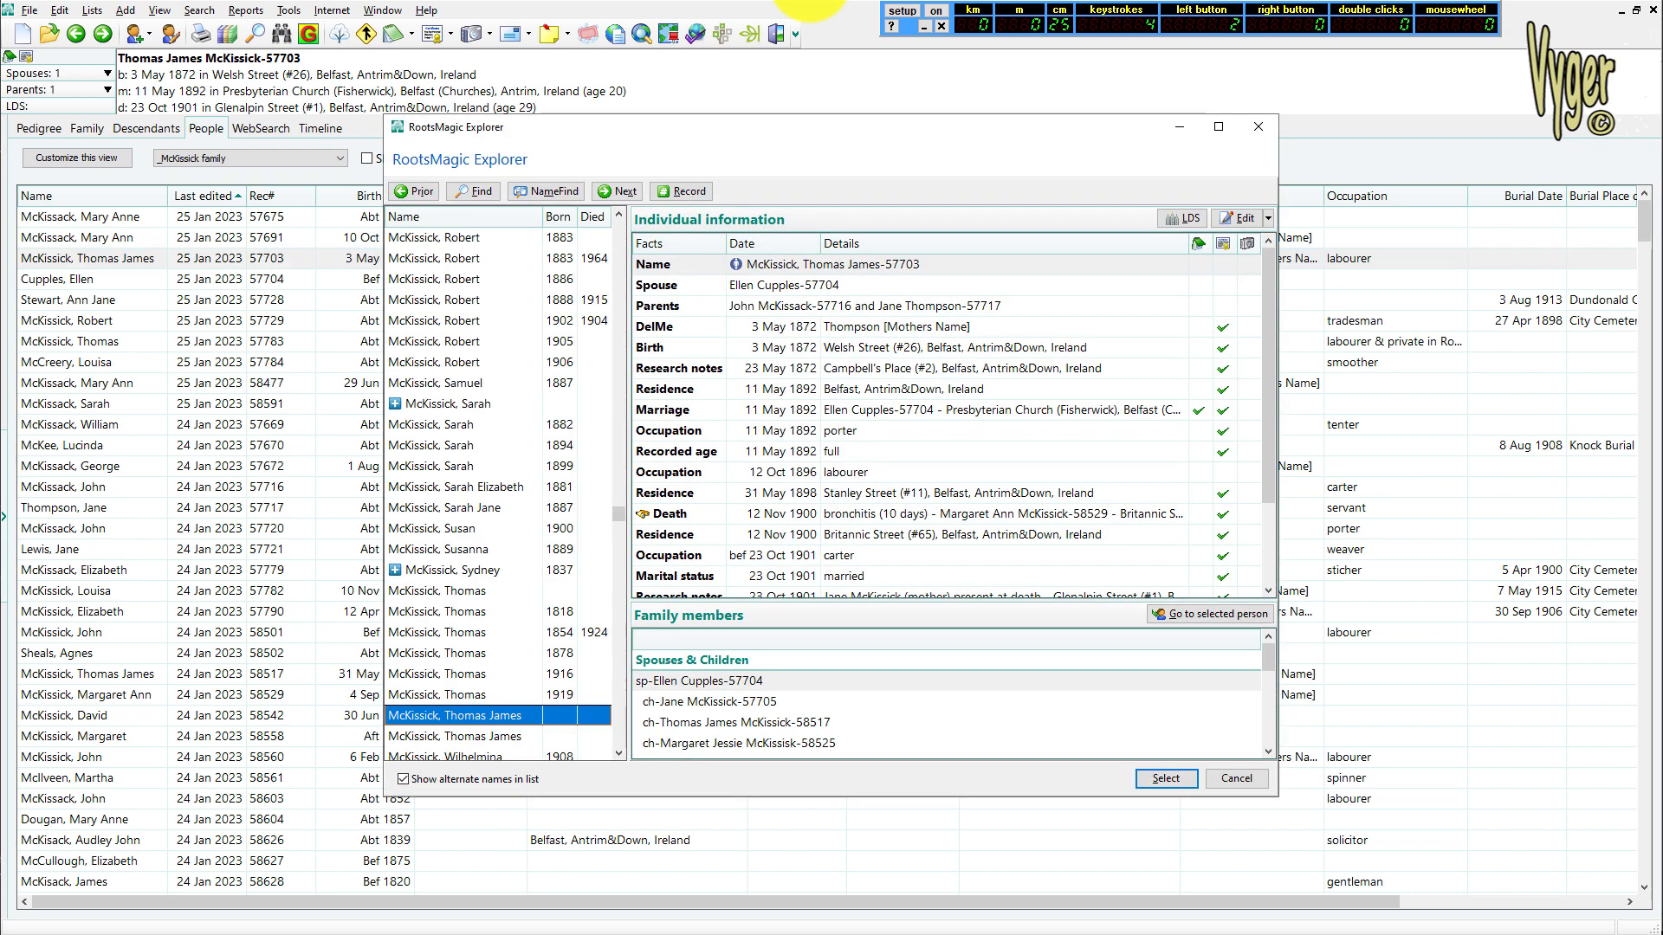
{"action": "key", "text": "alt+r"}
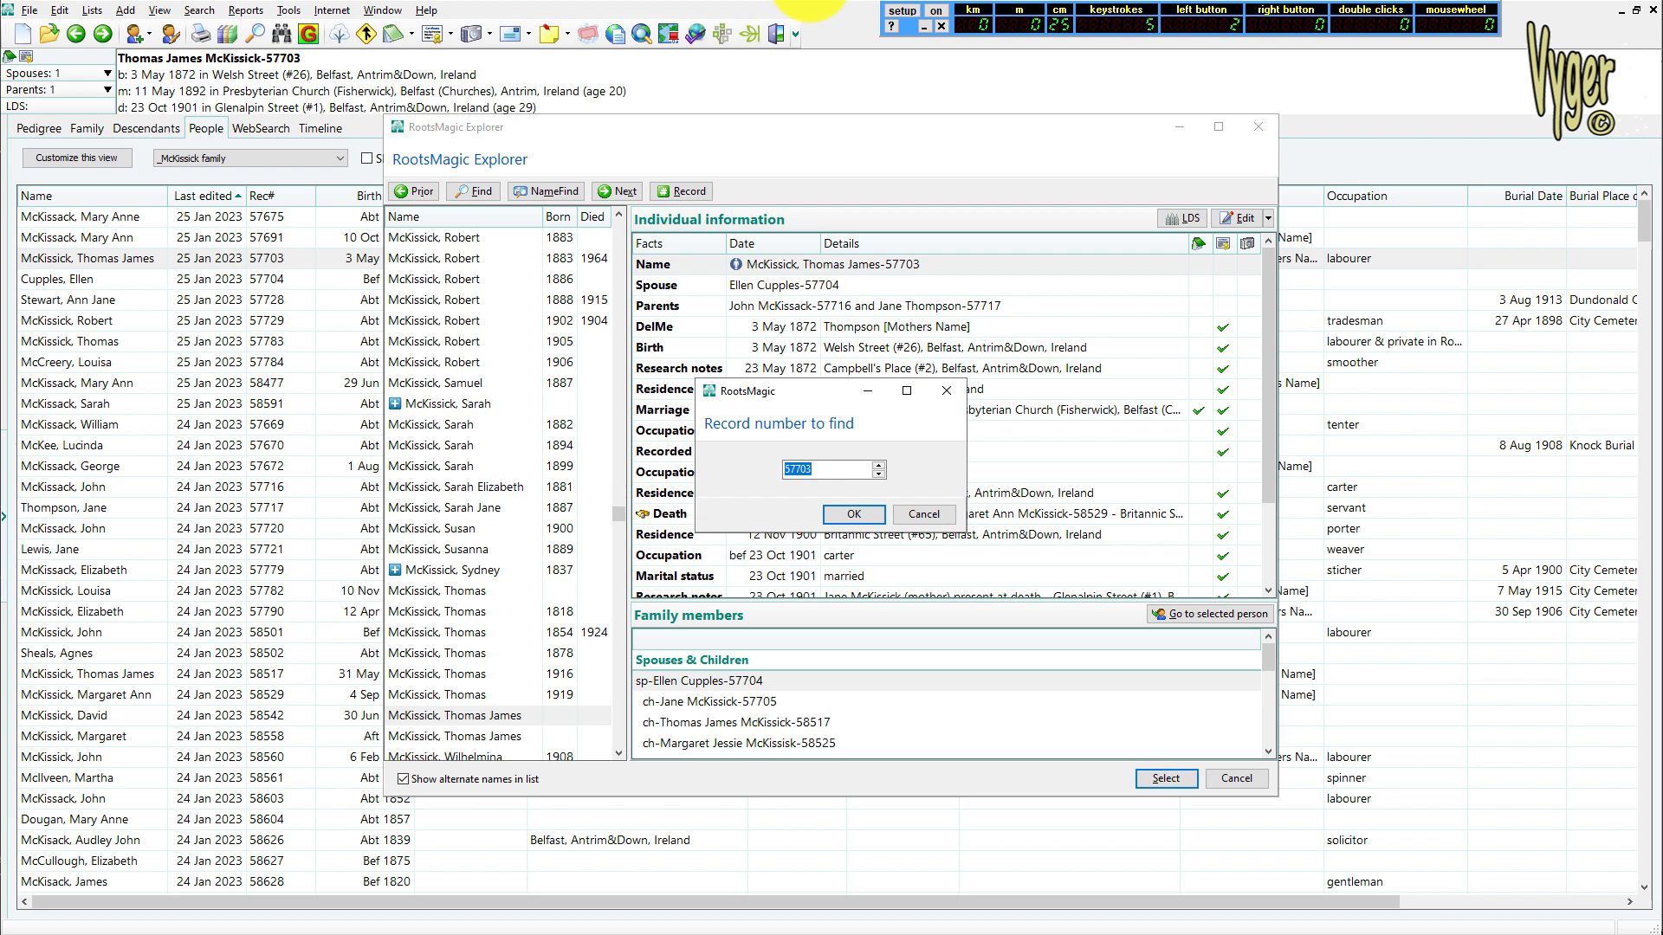
{"action": "type", "text": "57667"}
{"action": "key", "text": "Return"}
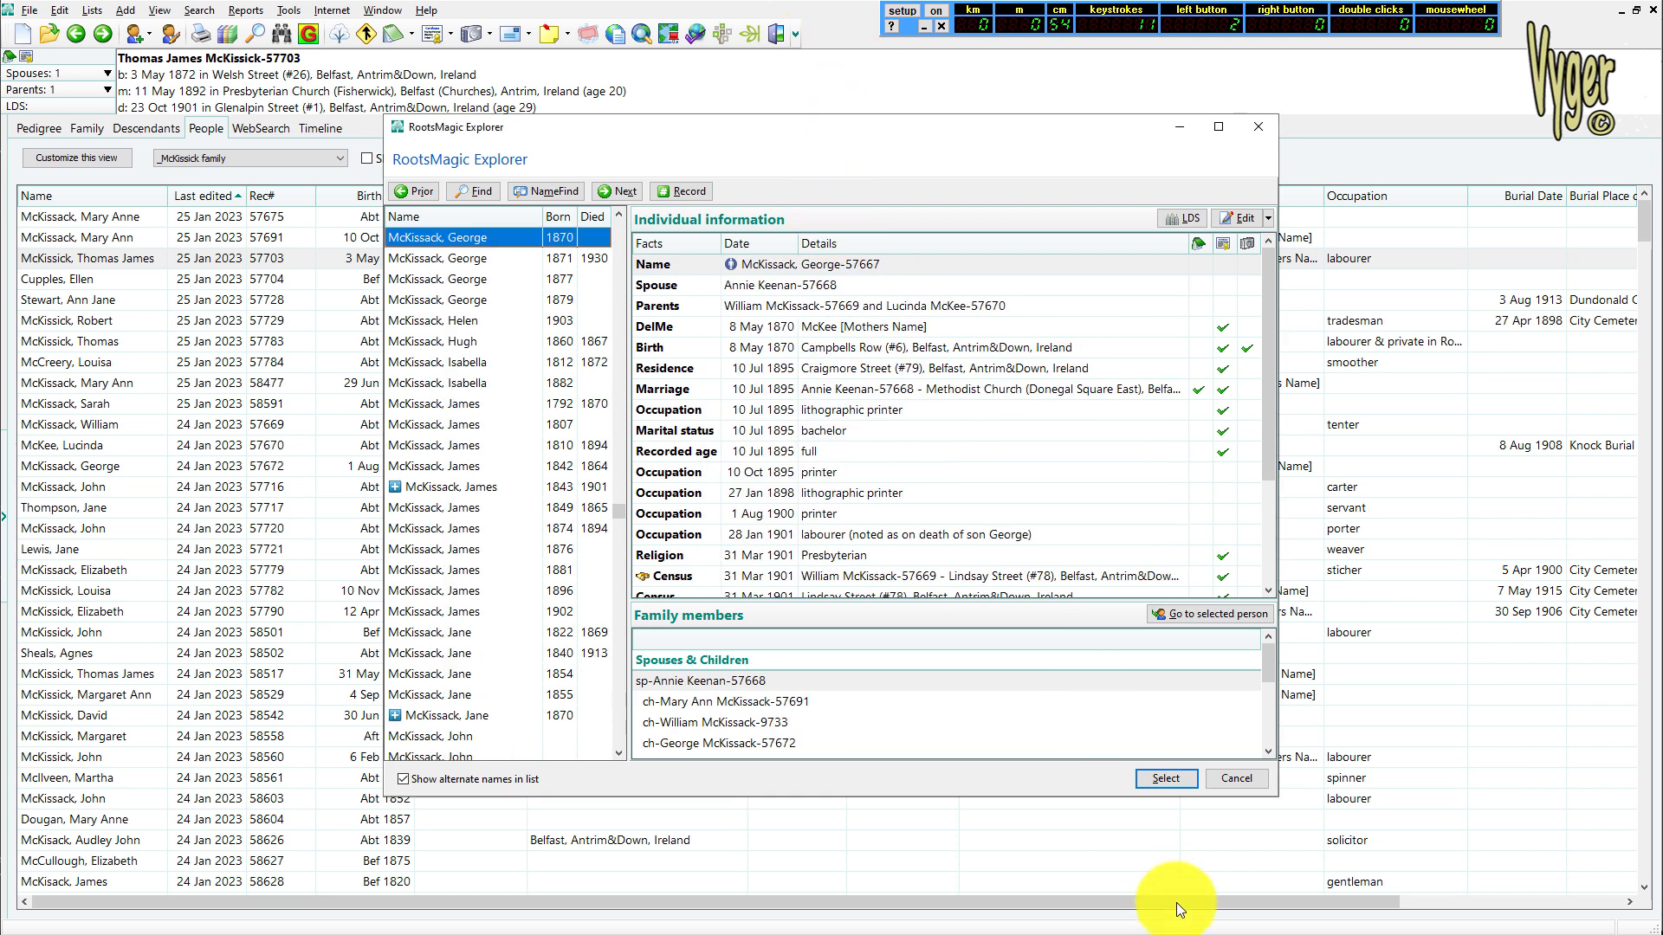
{"action": "left_click", "coordinate": [1168, 778]}
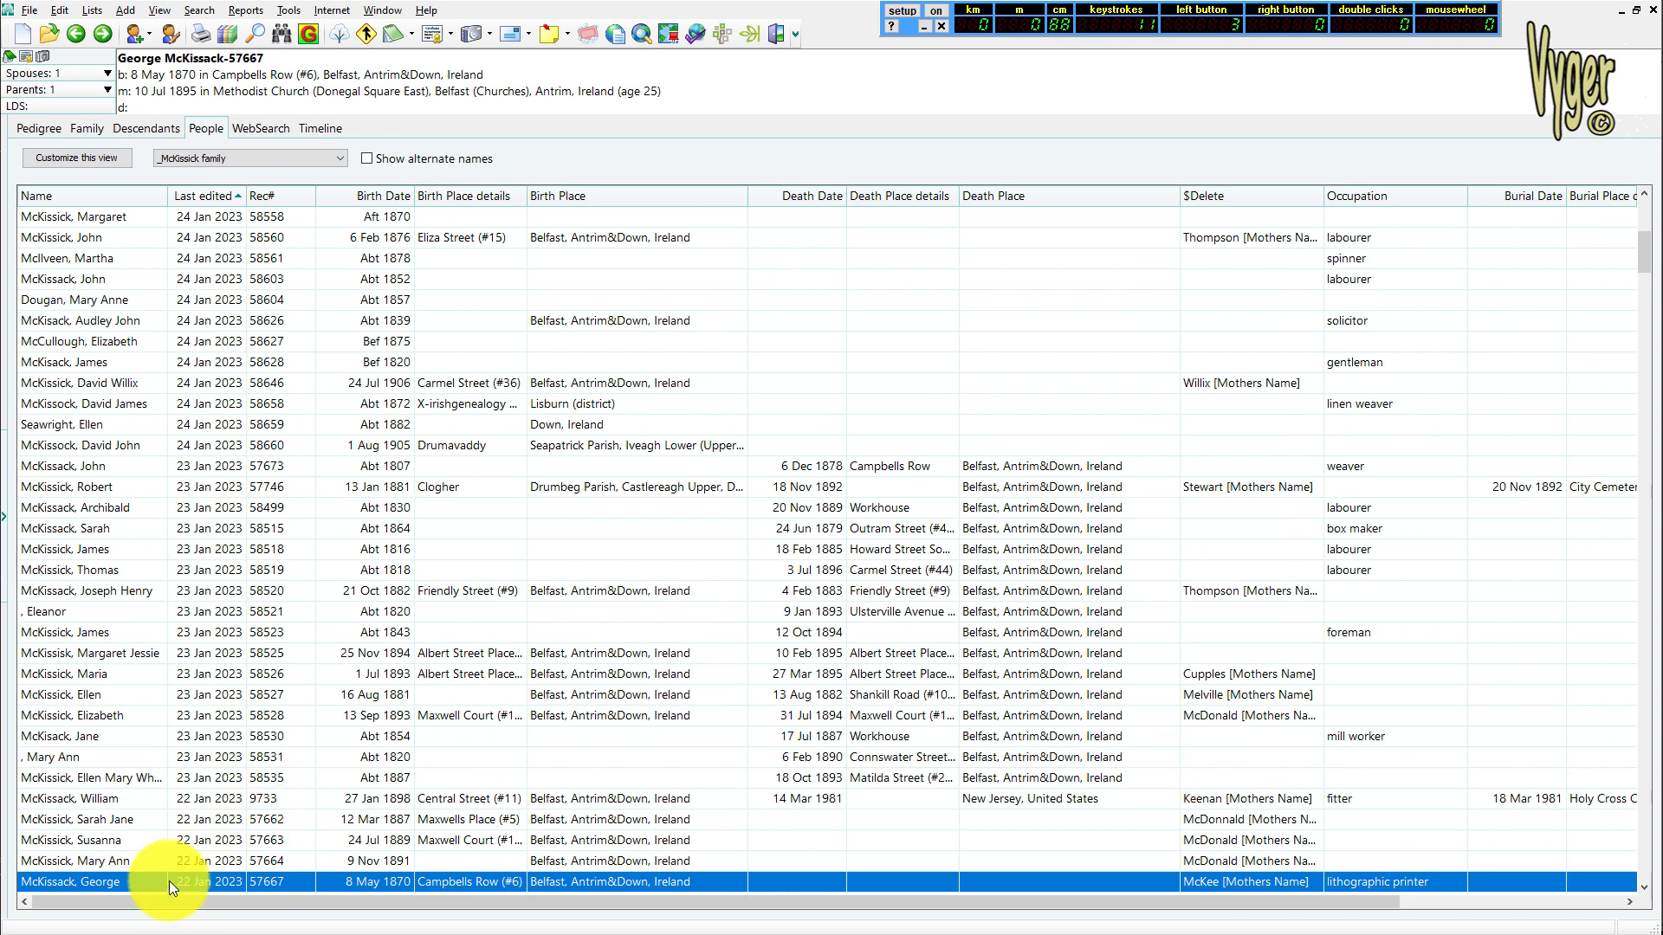
Start a manual merge with person 57667 as primary, and choose record number 58758 as the duplicate person
{"action": "right_click", "coordinate": [118, 886]}
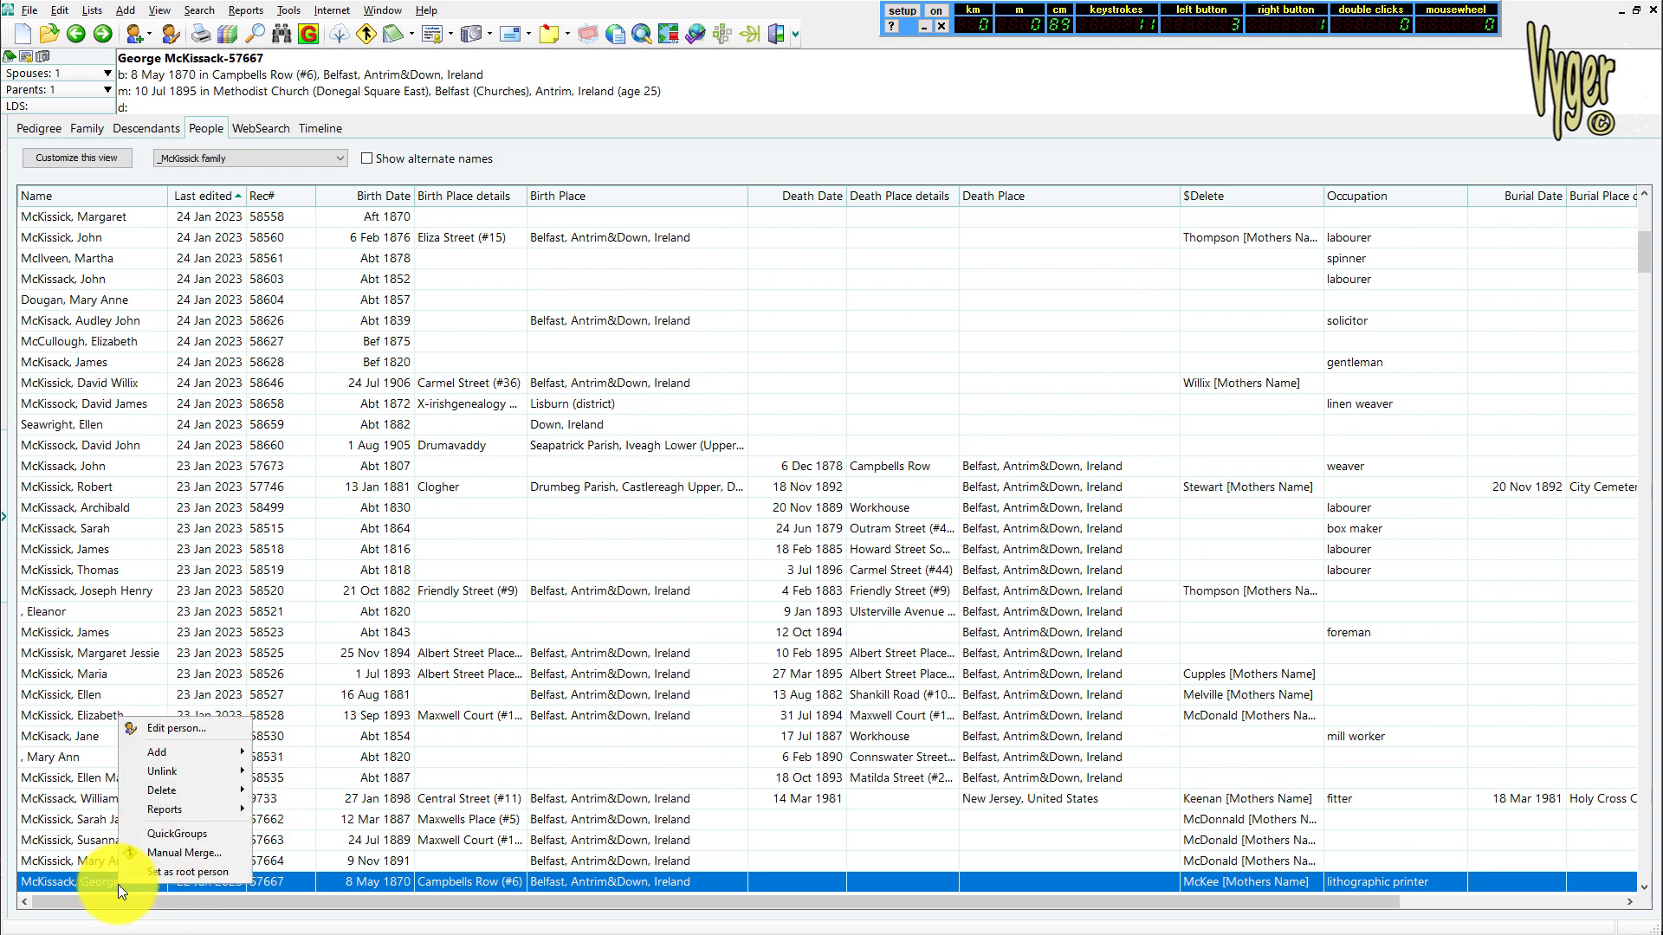
{"action": "left_click", "coordinate": [219, 852]}
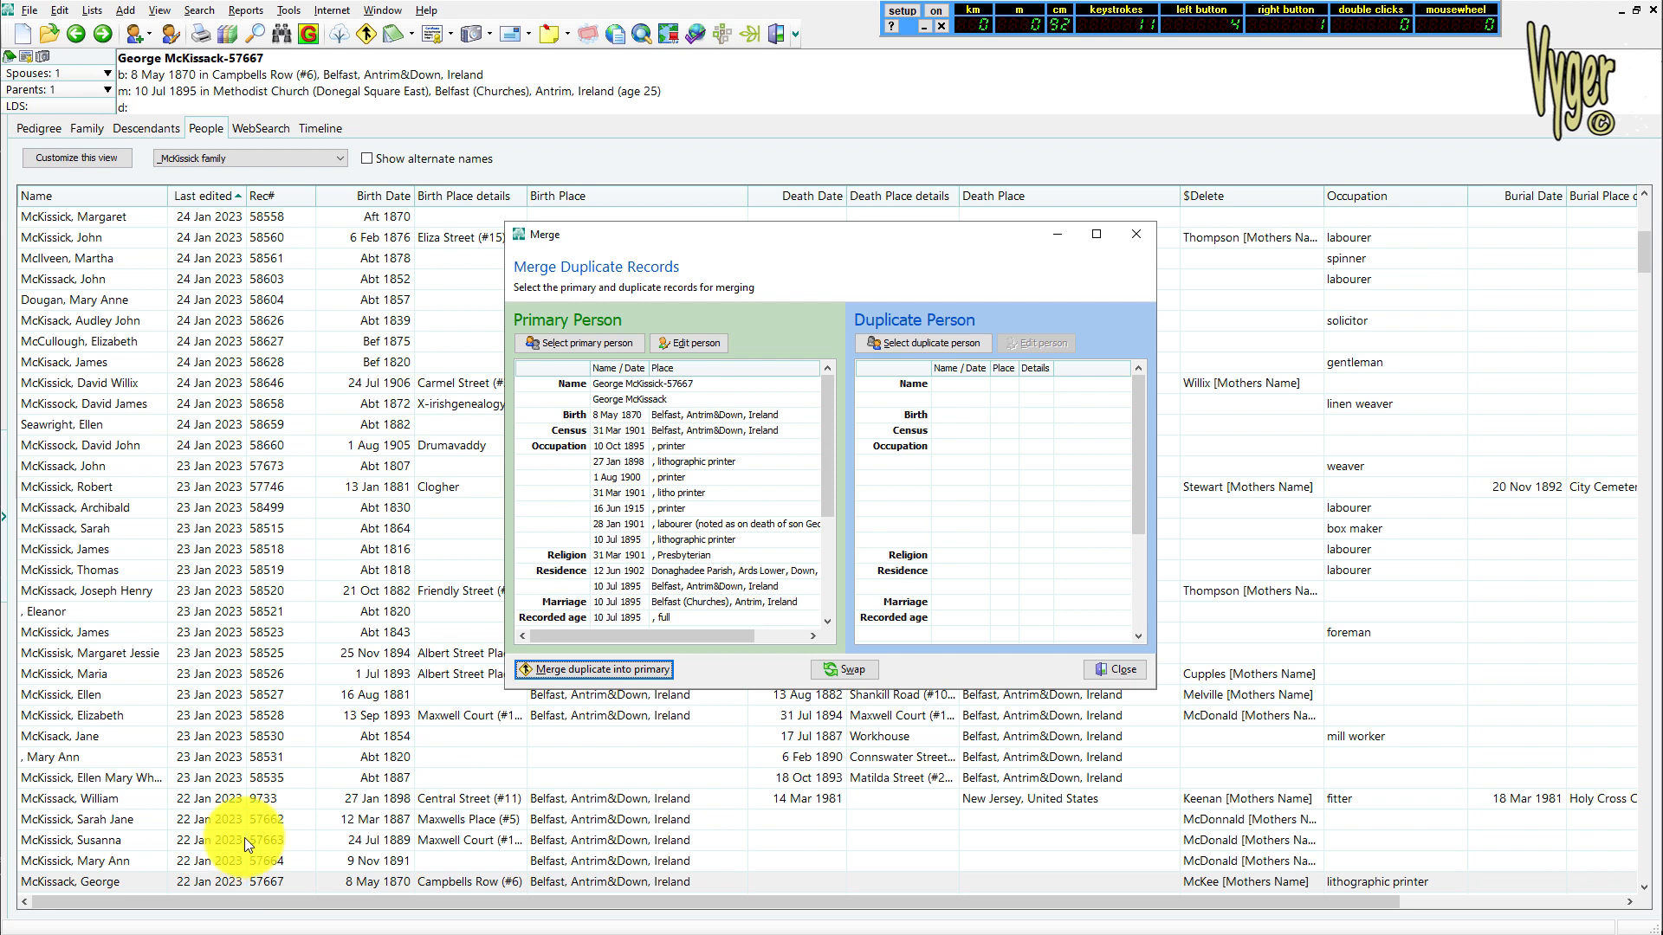
{"action": "left_click", "coordinate": [877, 343]}
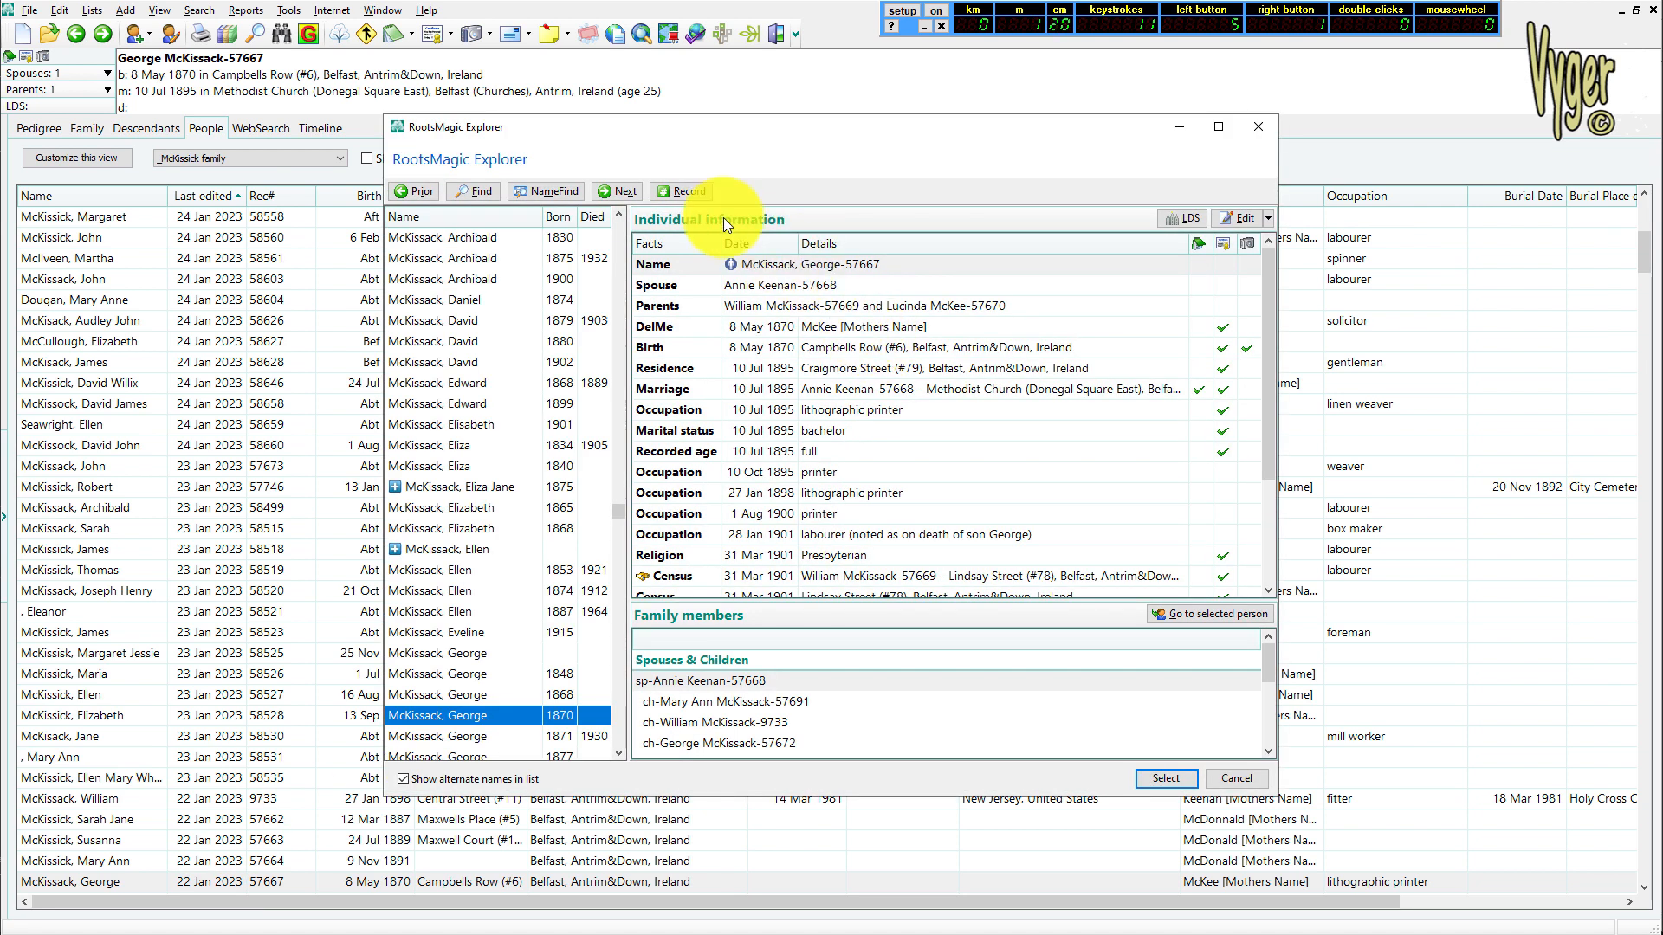
{"action": "left_click", "coordinate": [689, 192]}
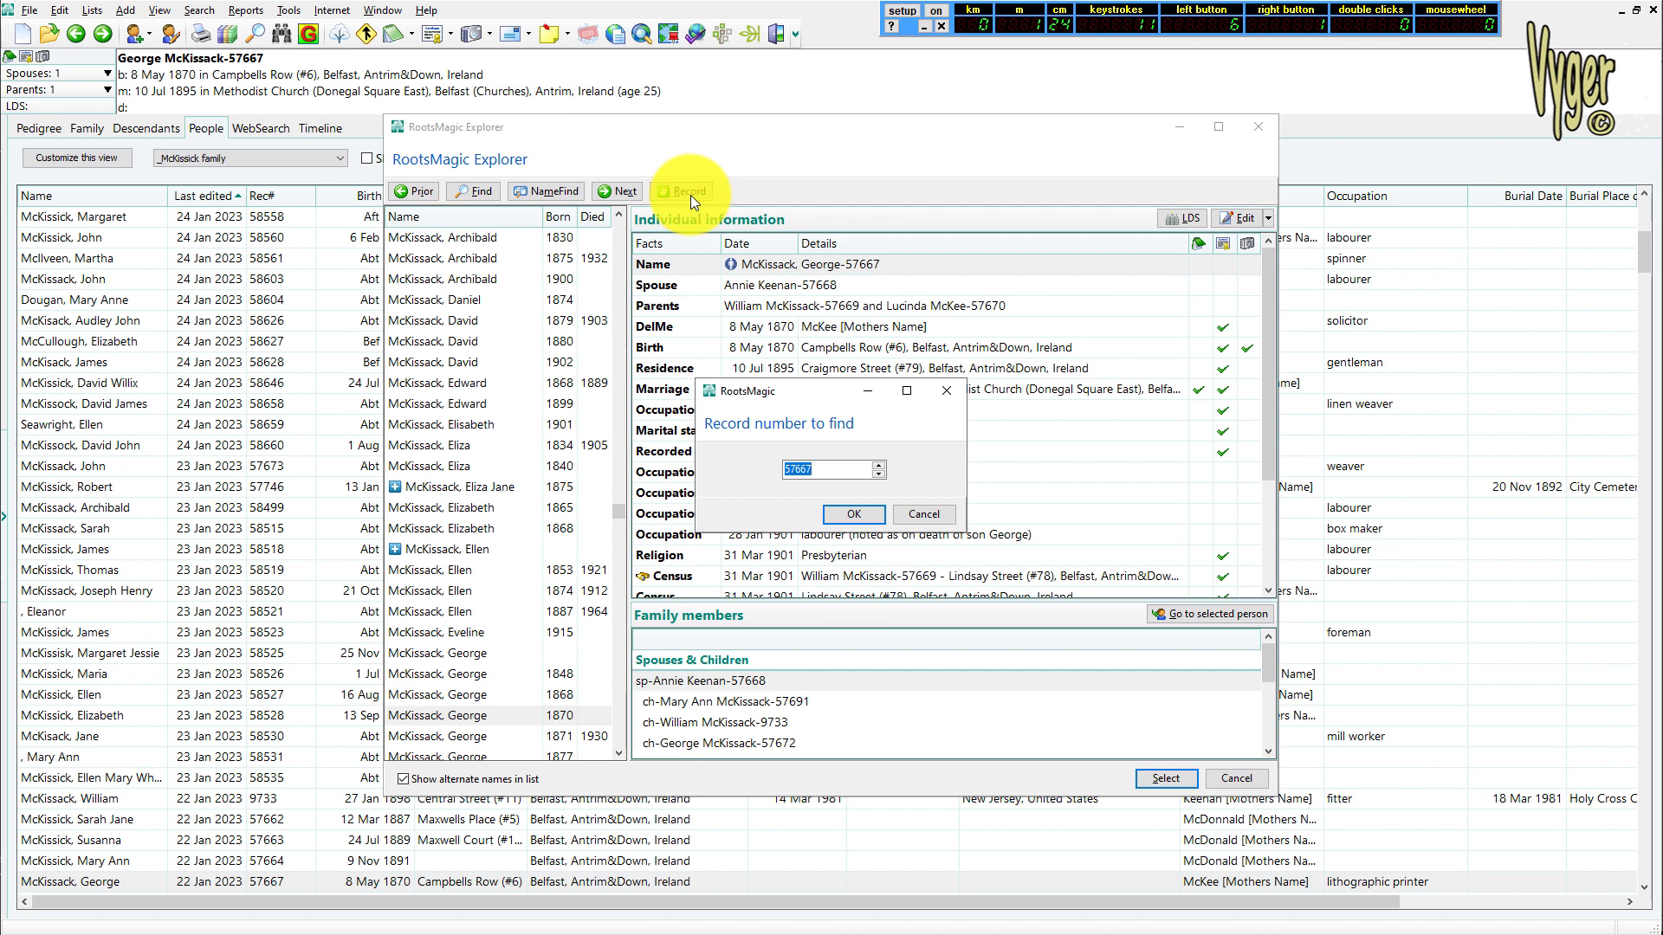
{"action": "type", "text": "58758"}
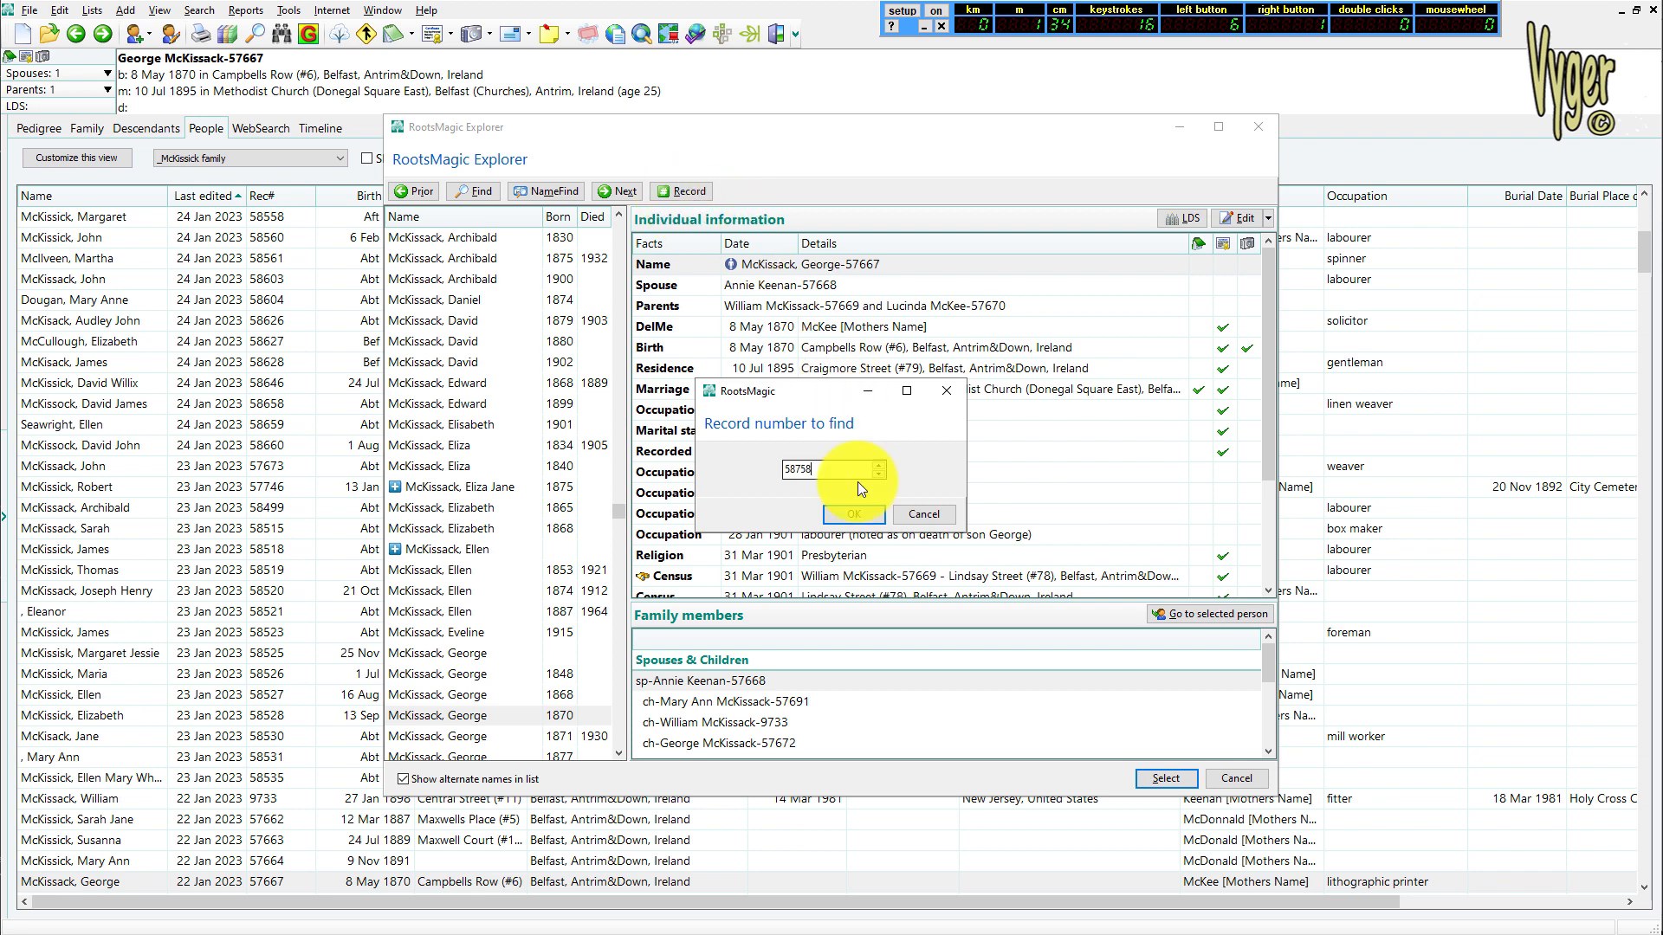
{"action": "left_click", "coordinate": [851, 519]}
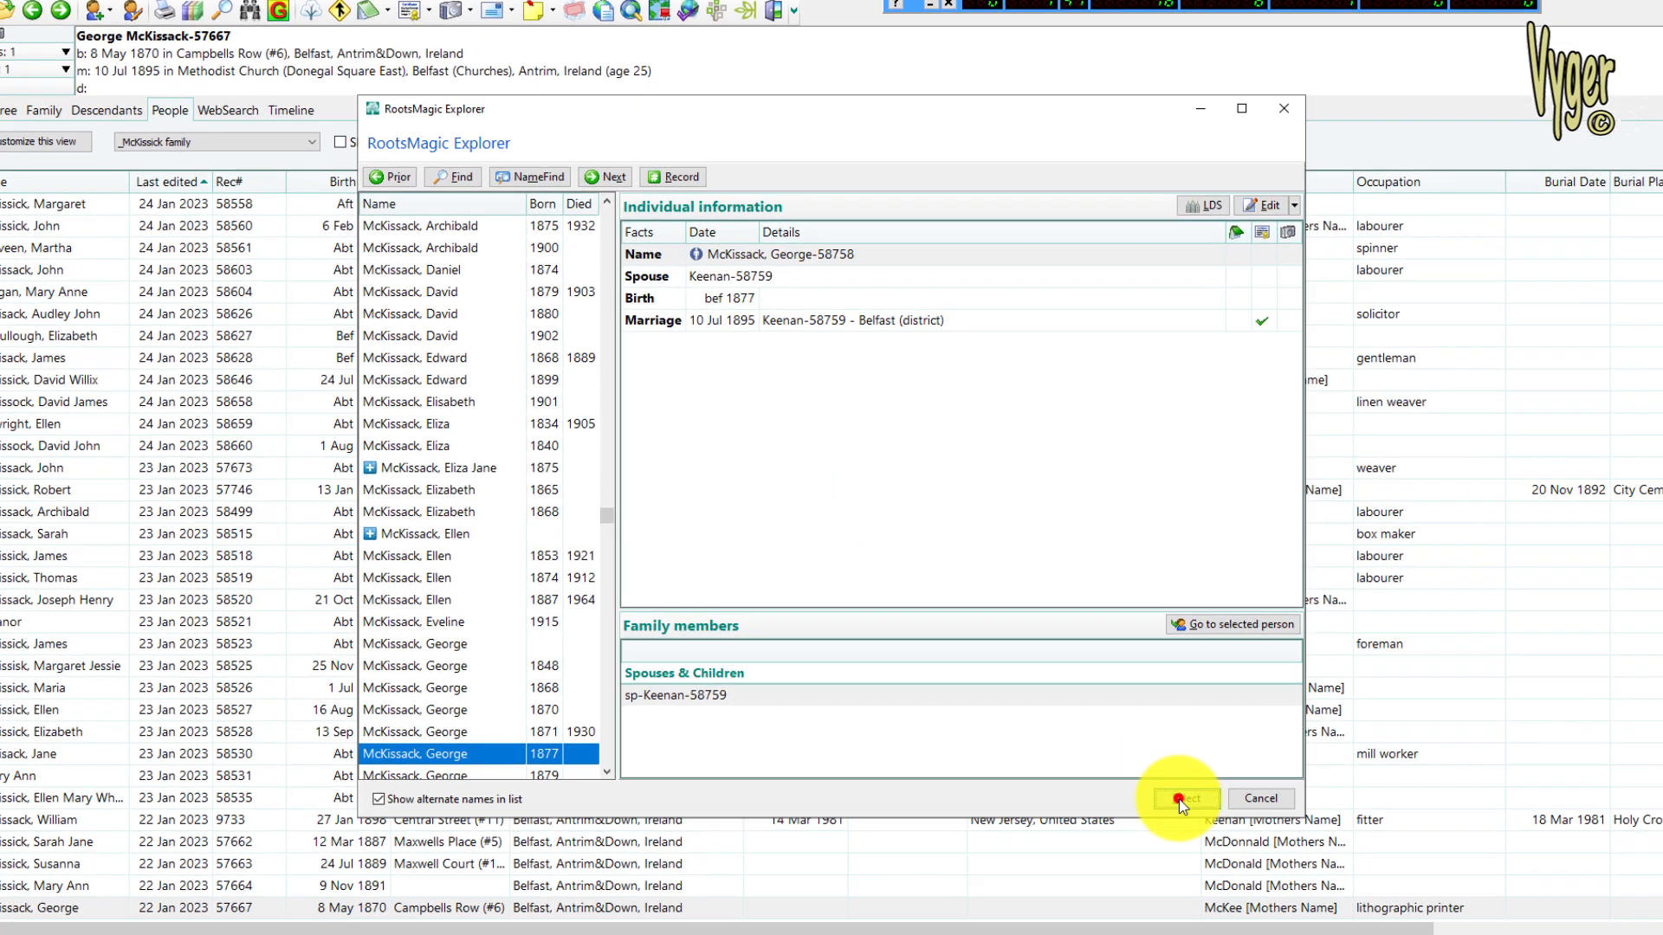
{"action": "left_click", "coordinate": [1166, 777]}
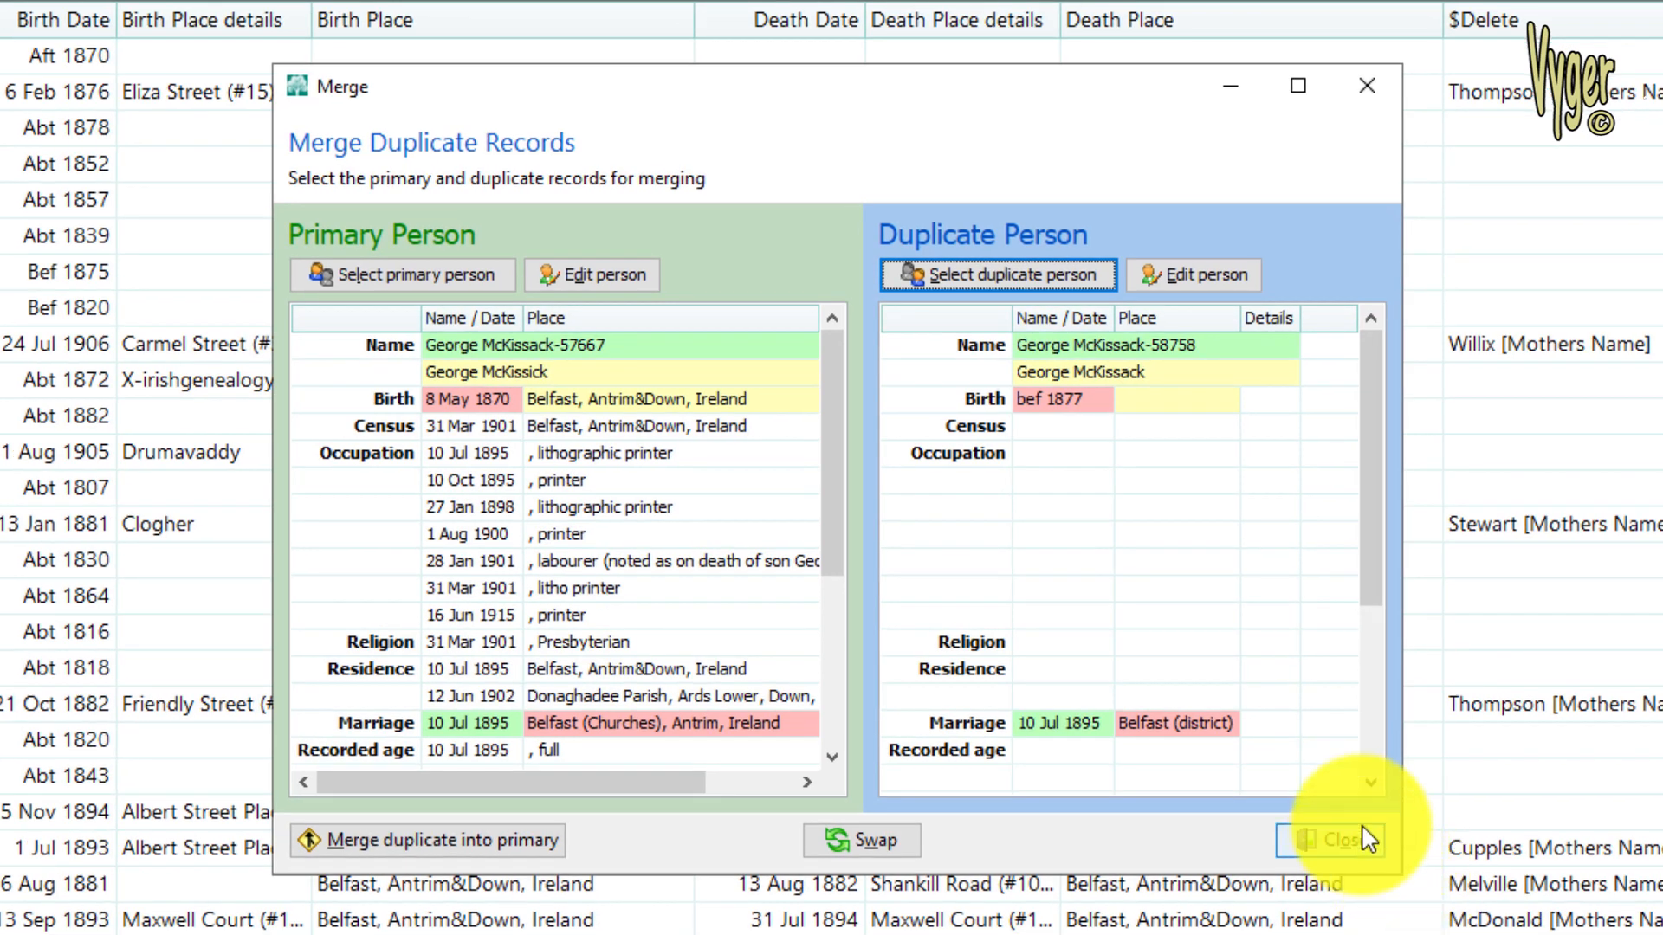
Compare the facts and family members of records 57667 and 58758, and merge the duplicate into the primary person
{"action": "left_click_drag", "start_coordinate": [828, 456], "coordinate": [836, 635]}
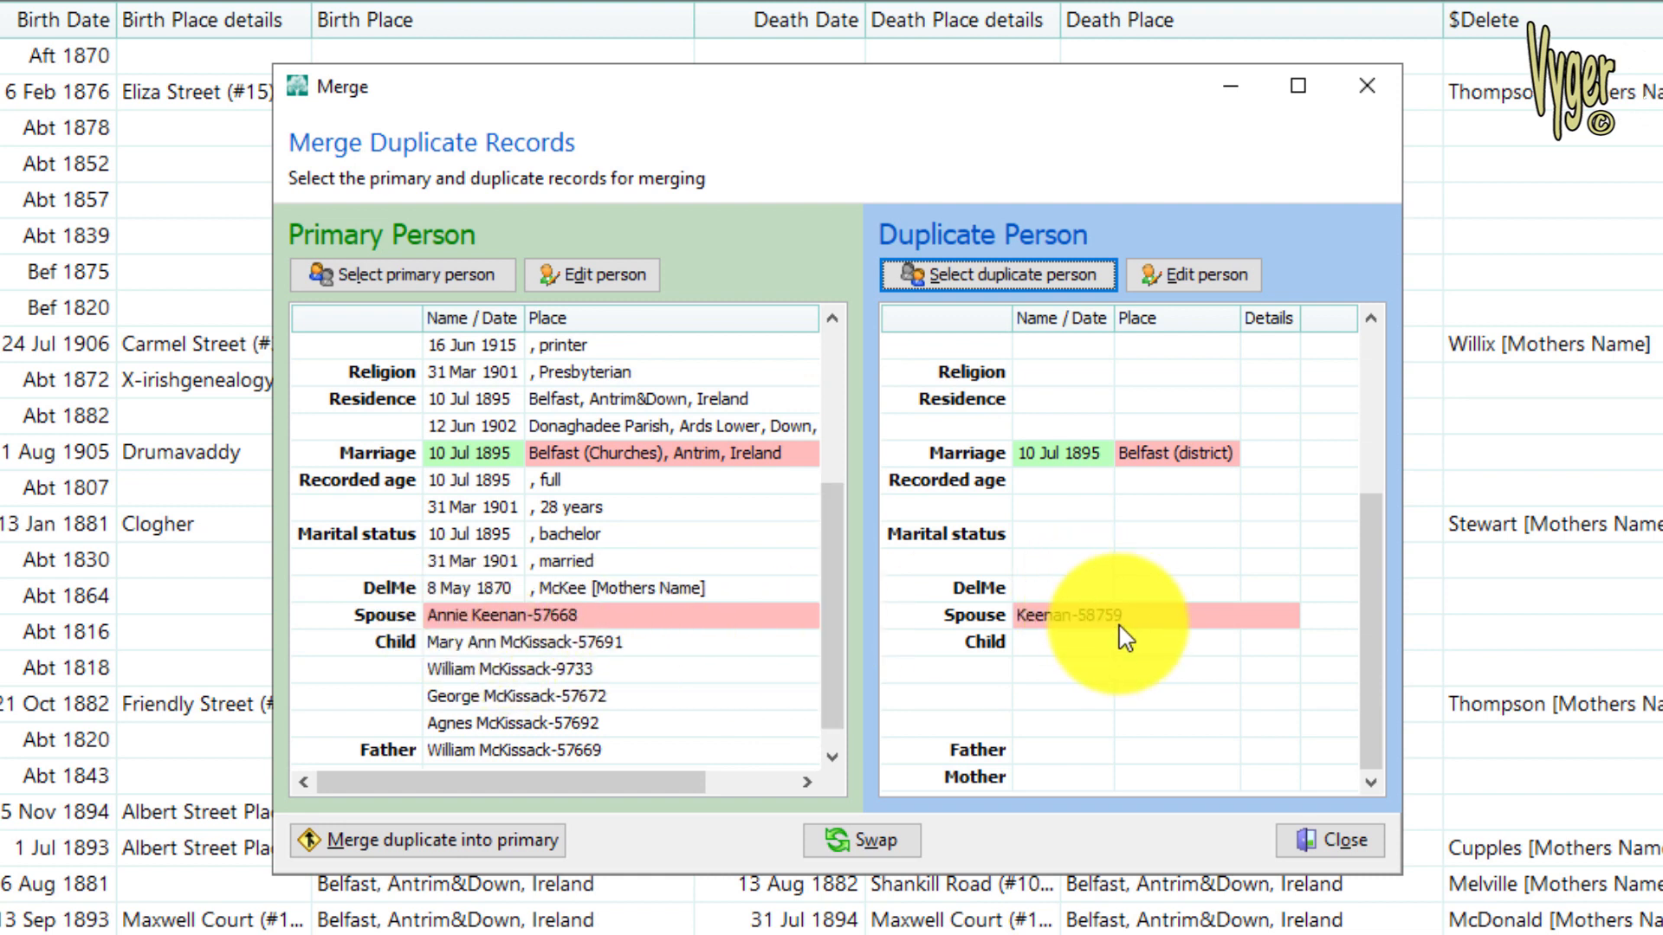
{"action": "left_click_drag", "start_coordinate": [831, 606], "coordinate": [818, 439]}
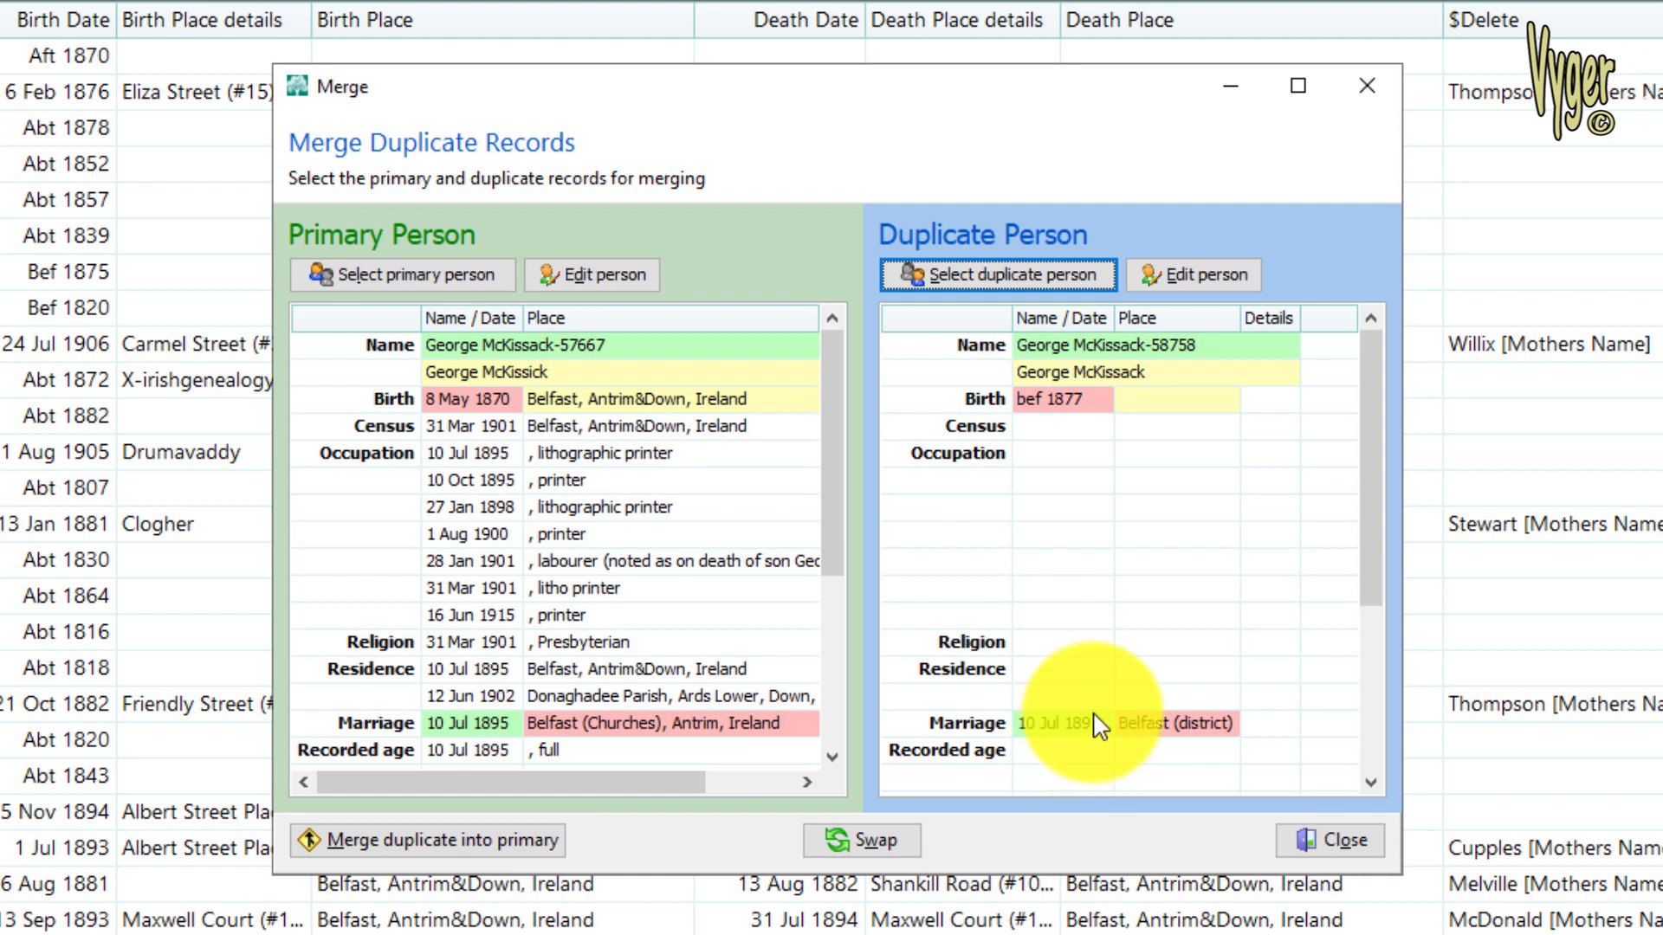
{"action": "left_click", "coordinate": [462, 842]}
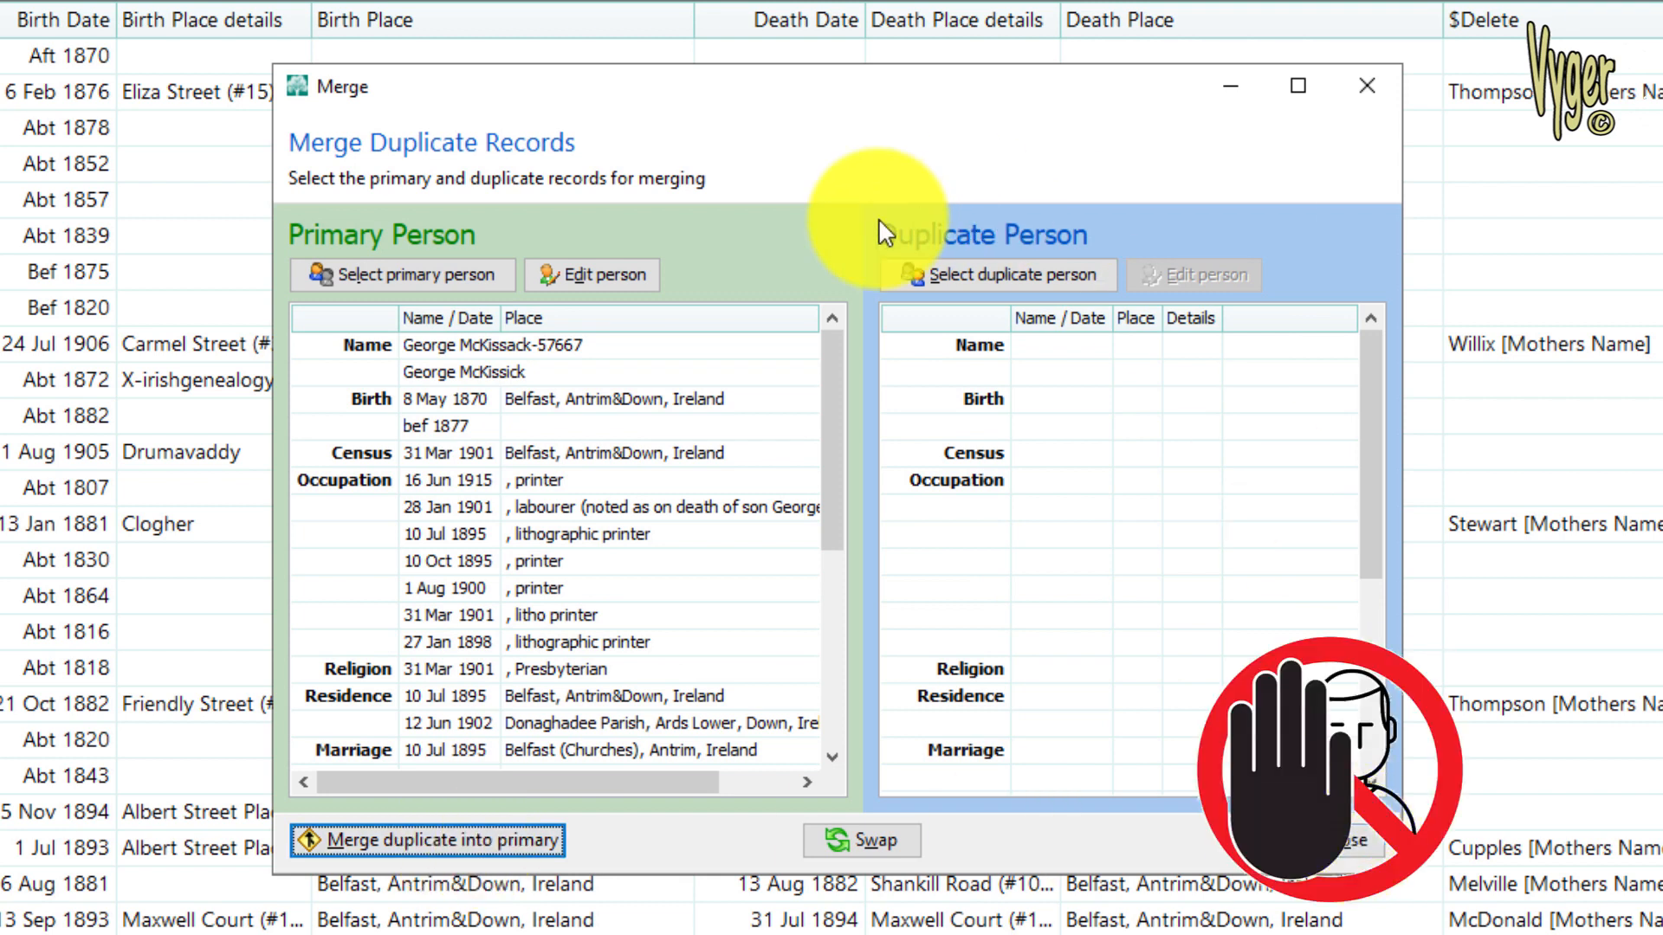
Delete the birth fact dated before 1877 from the merged person 57667
{"action": "left_click", "coordinate": [597, 277]}
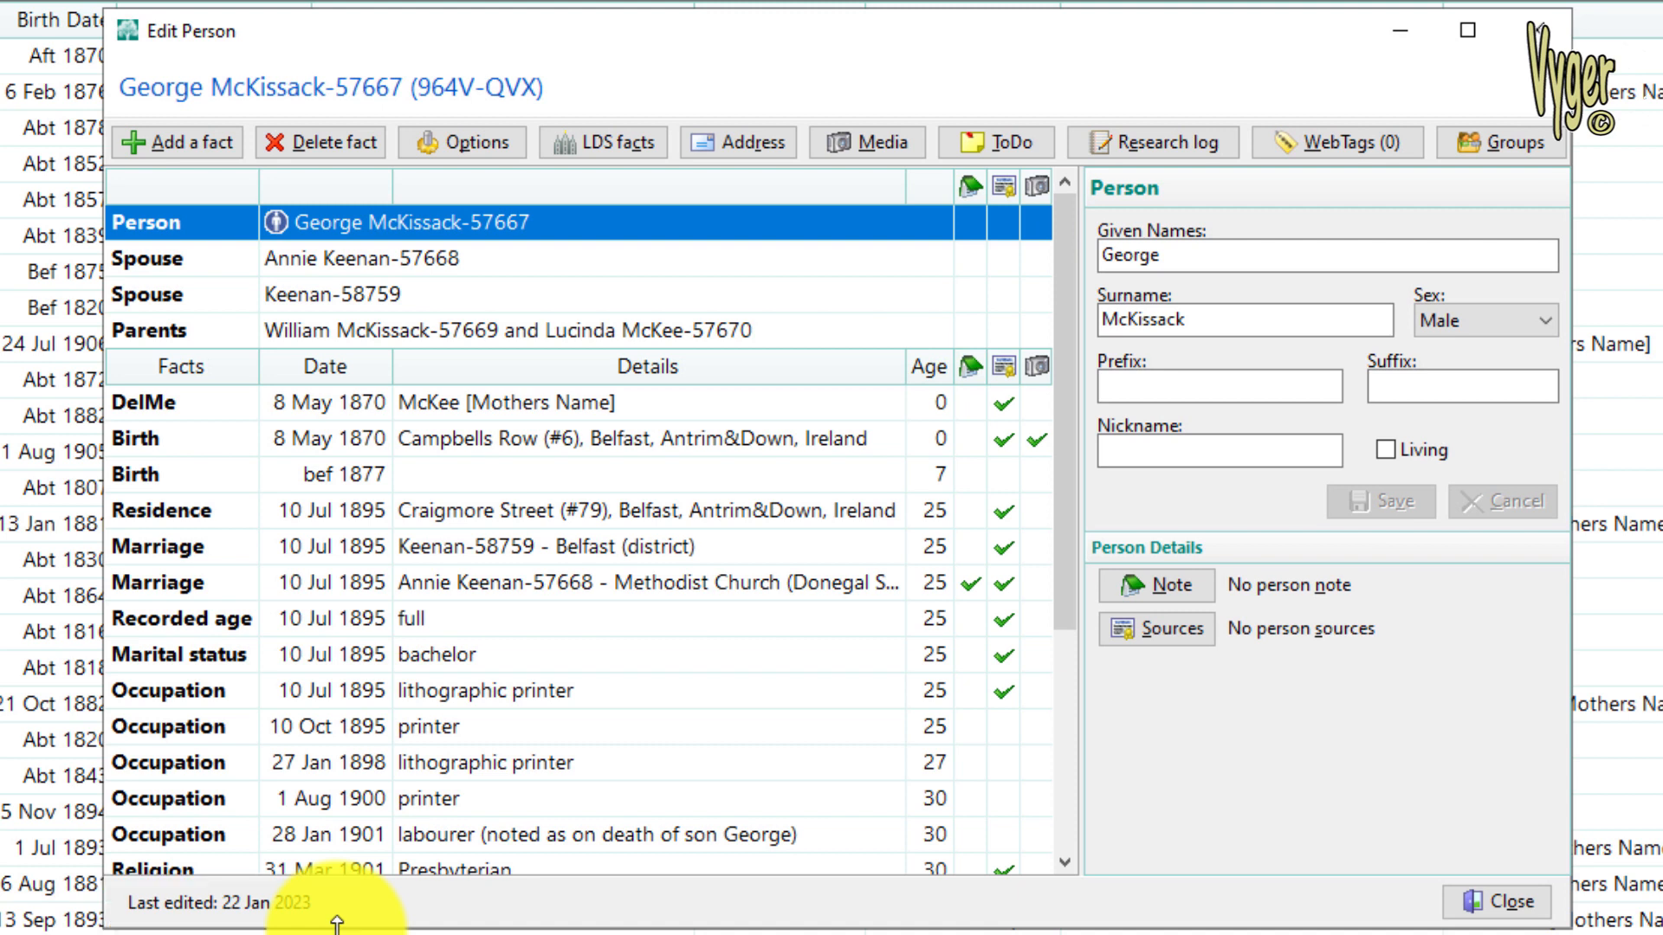
{"action": "left_click", "coordinate": [416, 475]}
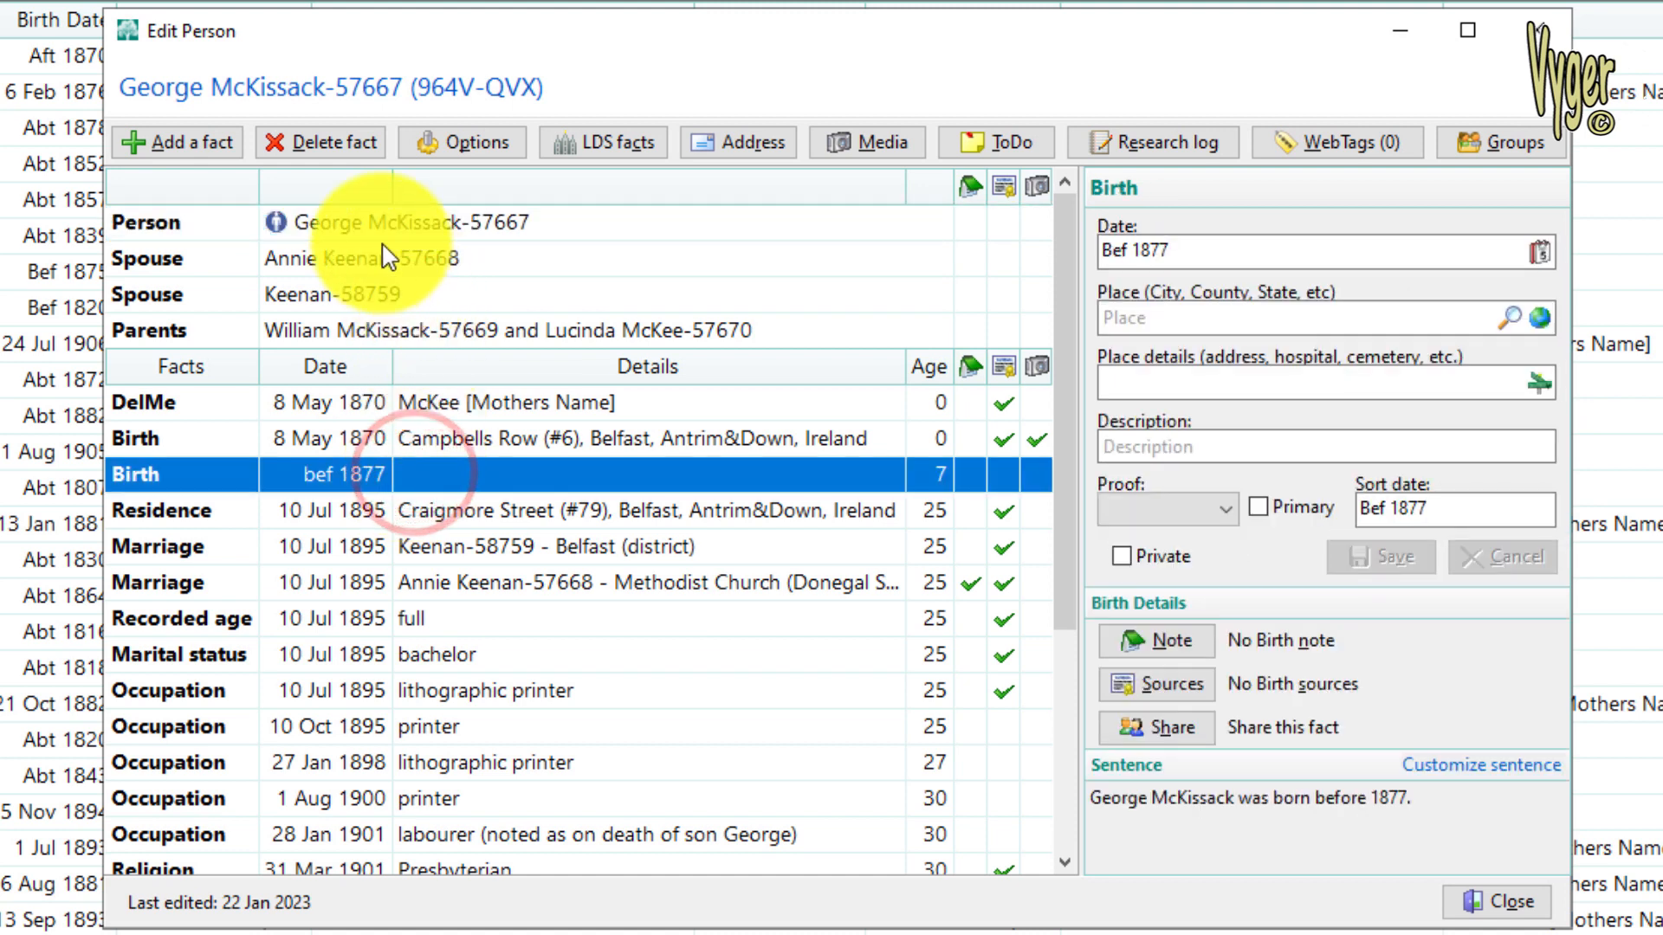
{"action": "left_click", "coordinate": [337, 152]}
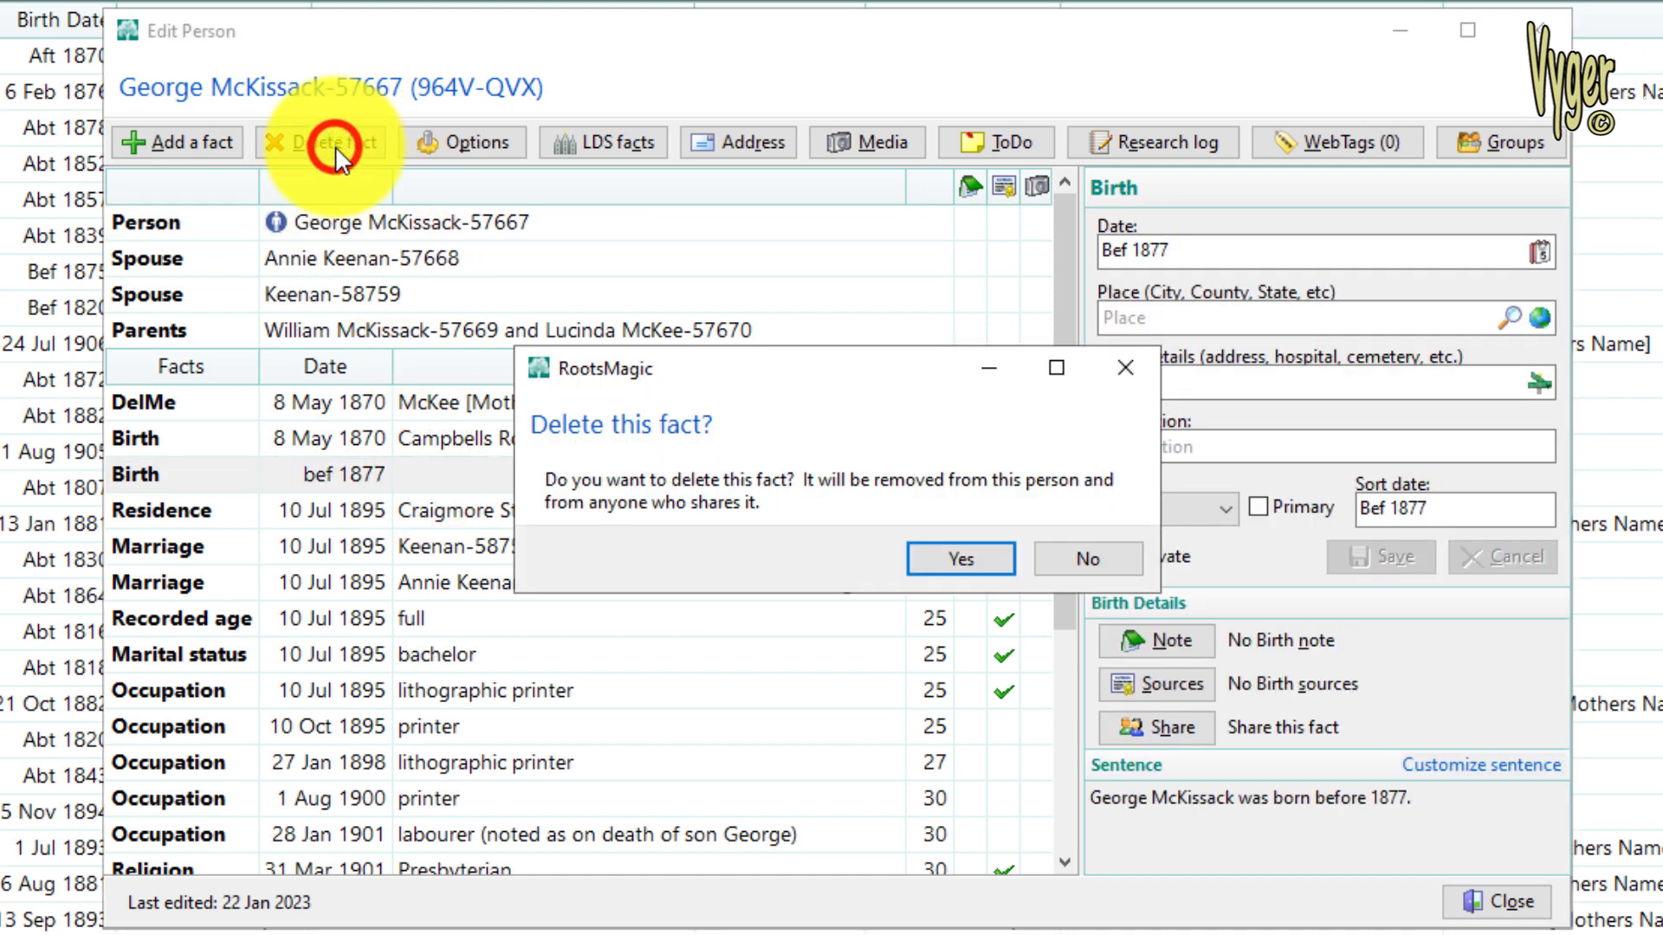
{"action": "left_click", "coordinate": [957, 563]}
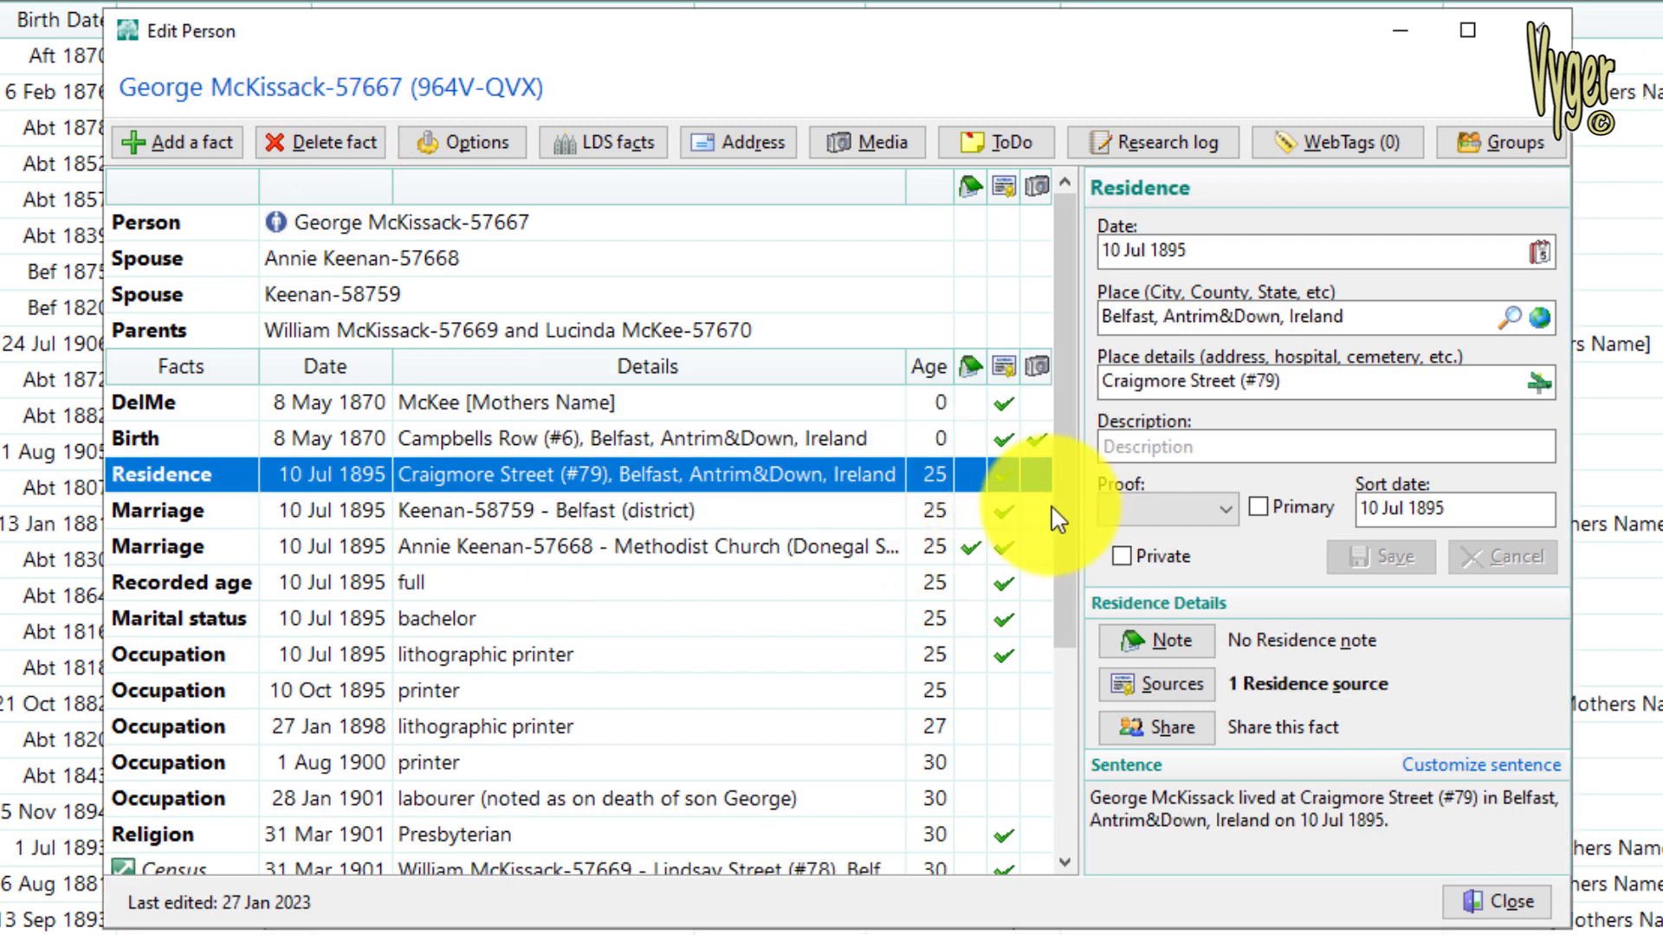
Review the remaining facts of person 57667, and close the person editor and the merge window
{"action": "left_click_drag", "start_coordinate": [1063, 505], "coordinate": [1101, 771]}
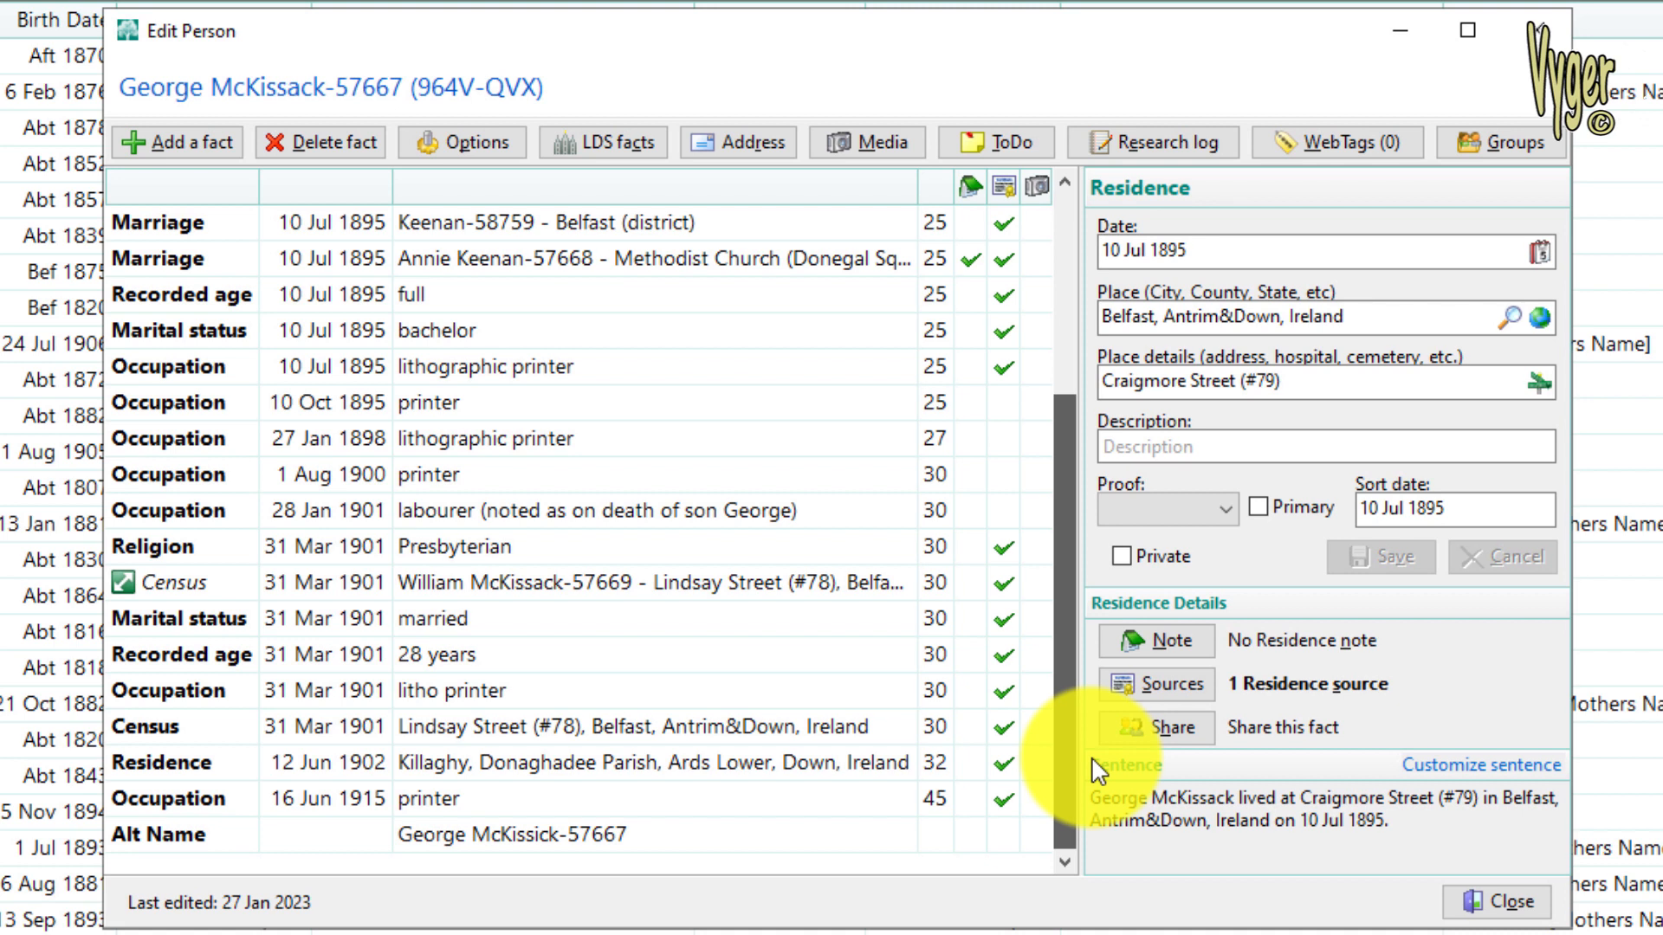
{"action": "left_click_drag", "start_coordinate": [1092, 759], "coordinate": [1161, 934]}
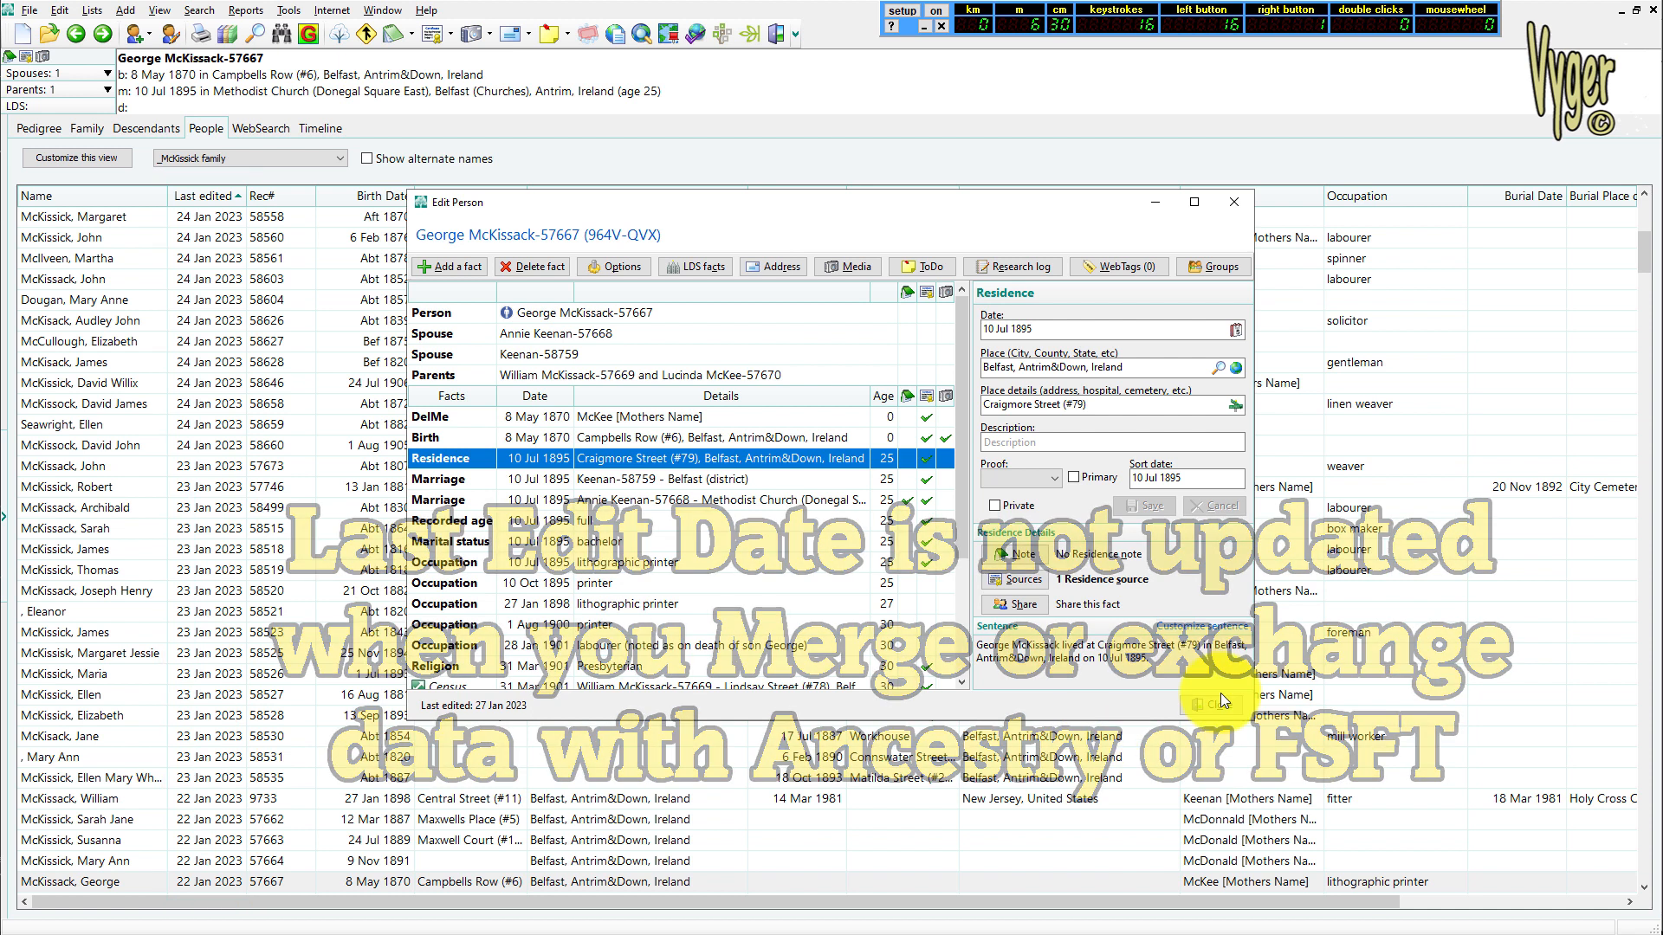
{"action": "left_click", "coordinate": [1216, 707]}
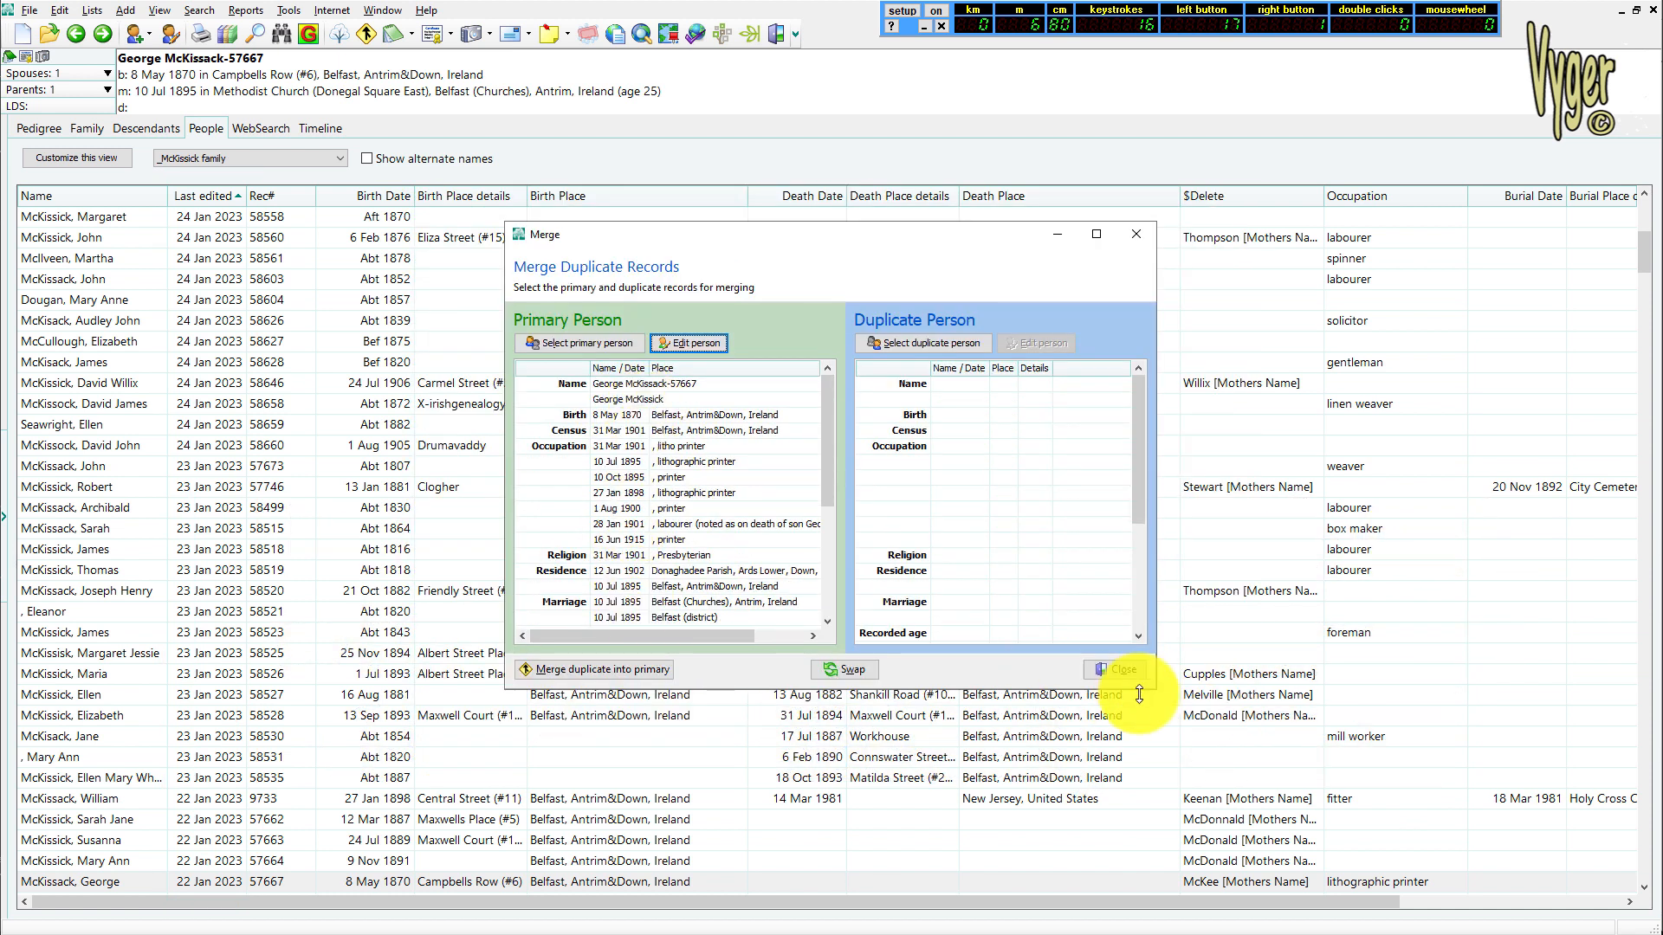
{"action": "left_click", "coordinate": [1119, 672]}
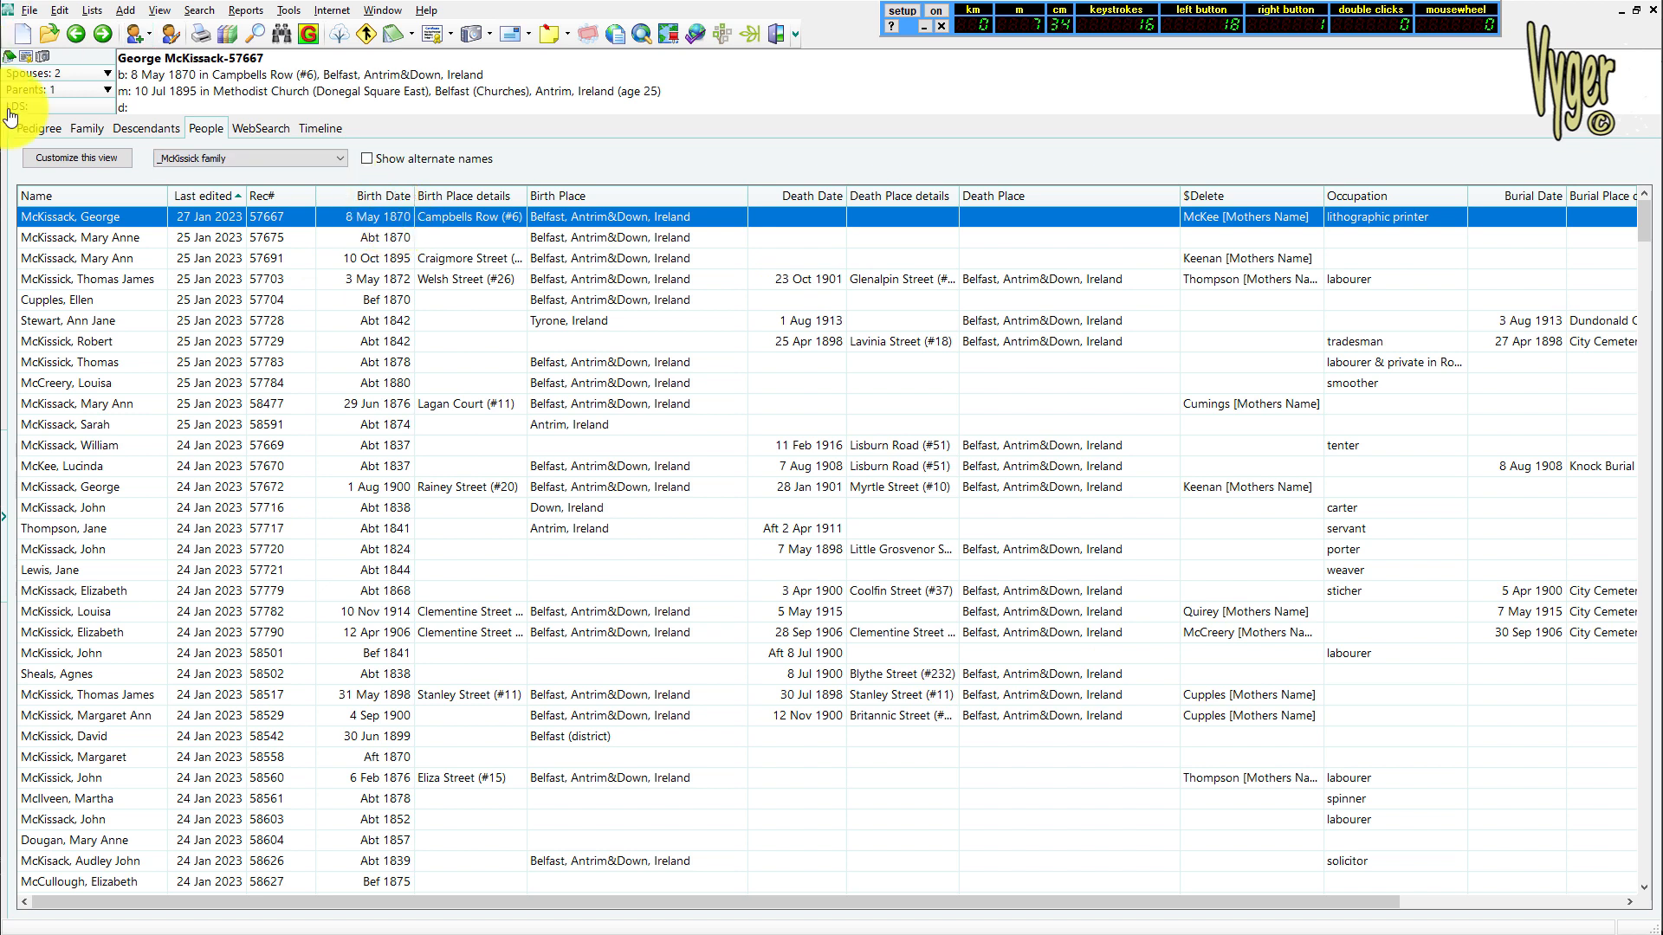
List the spouses of person 57667 in the Family view, and start a manual merge for spouse 57668
{"action": "left_click", "coordinate": [82, 128]}
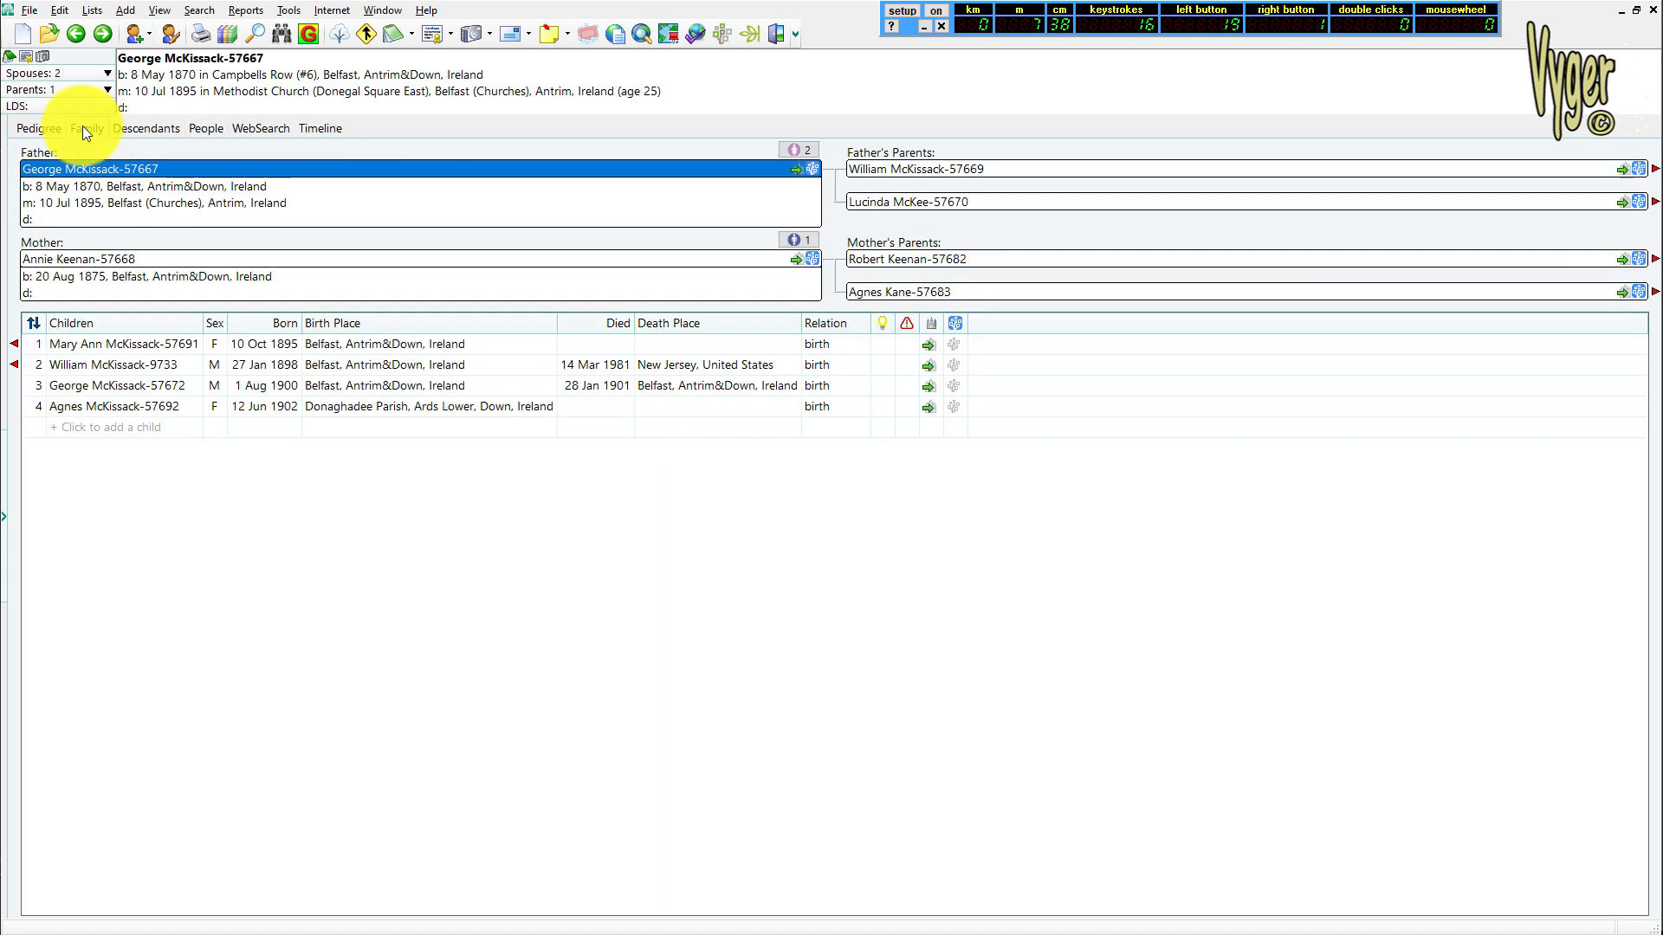
{"action": "left_click", "coordinate": [799, 149]}
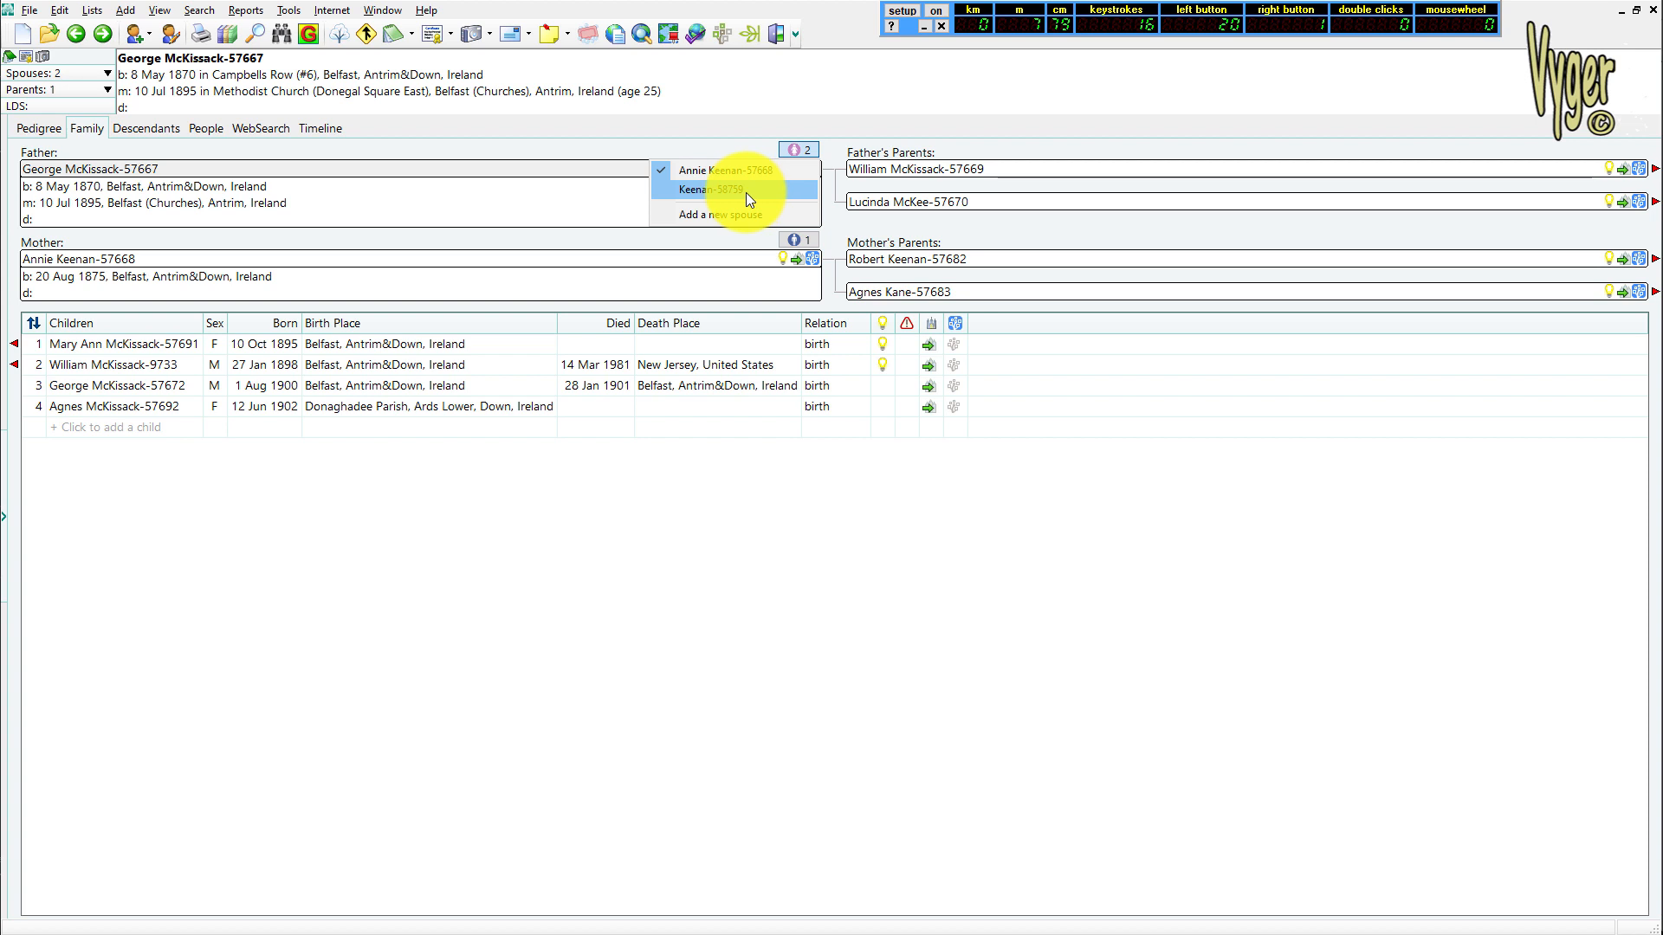
{"action": "right_click", "coordinate": [404, 258]}
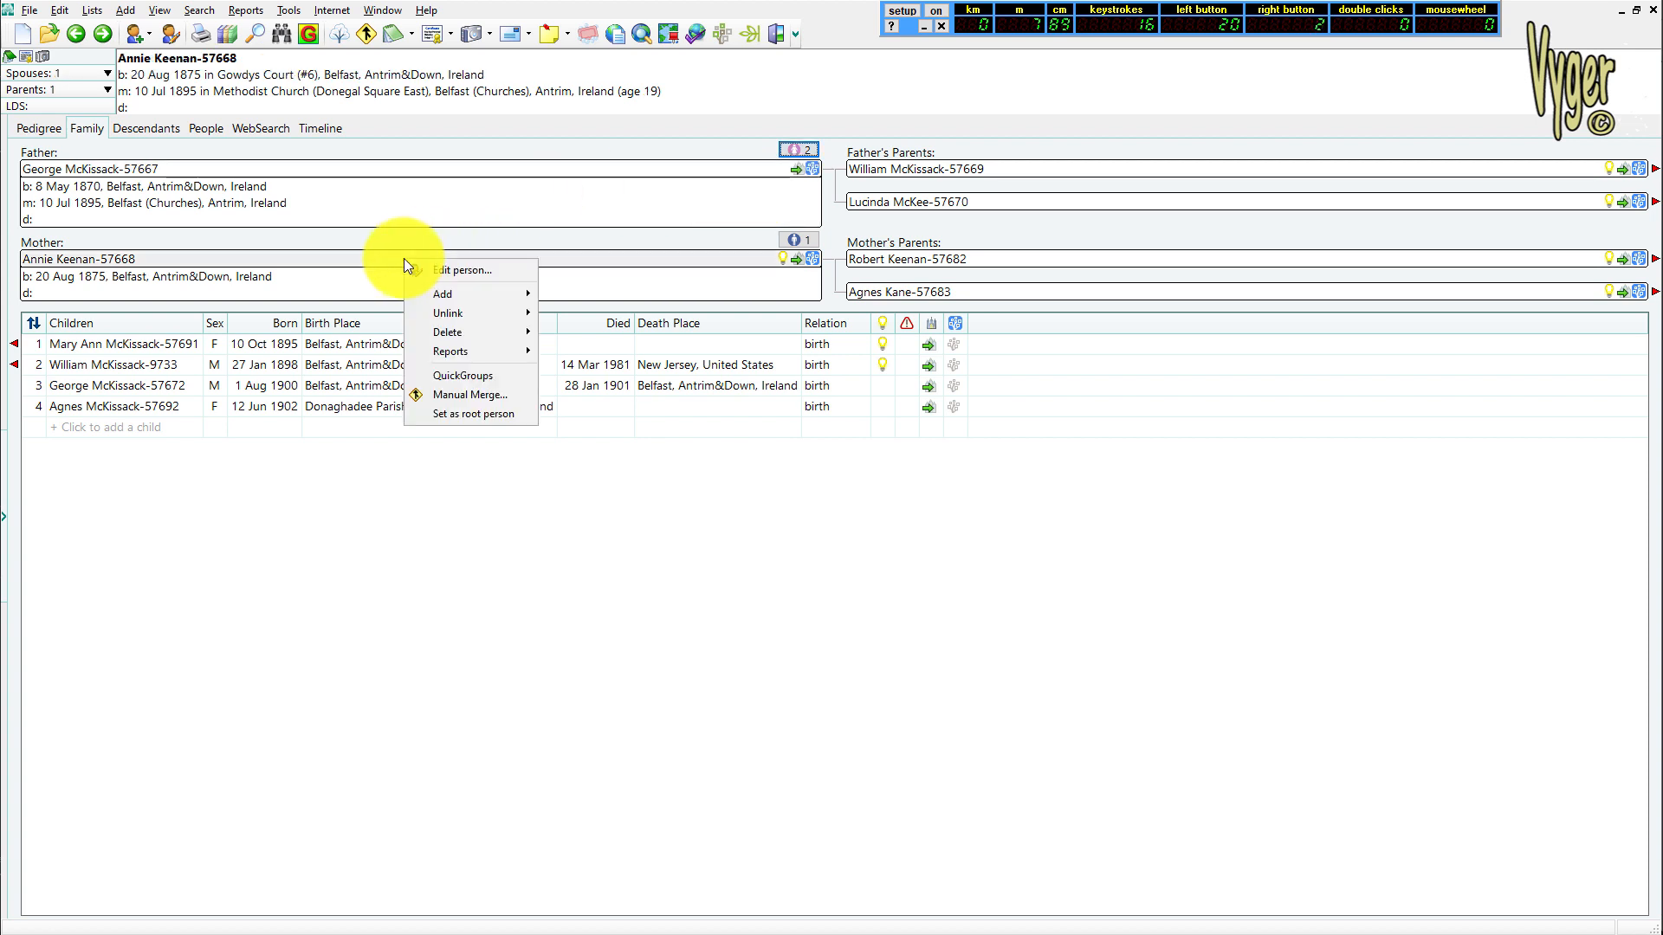
{"action": "left_click", "coordinate": [483, 397]}
Choose record number 58759 as the duplicate person and merge it into primary person 57668
{"action": "left_click", "coordinate": [931, 338]}
{"action": "left_click", "coordinate": [701, 193]}
{"action": "type", "text": "58759"}
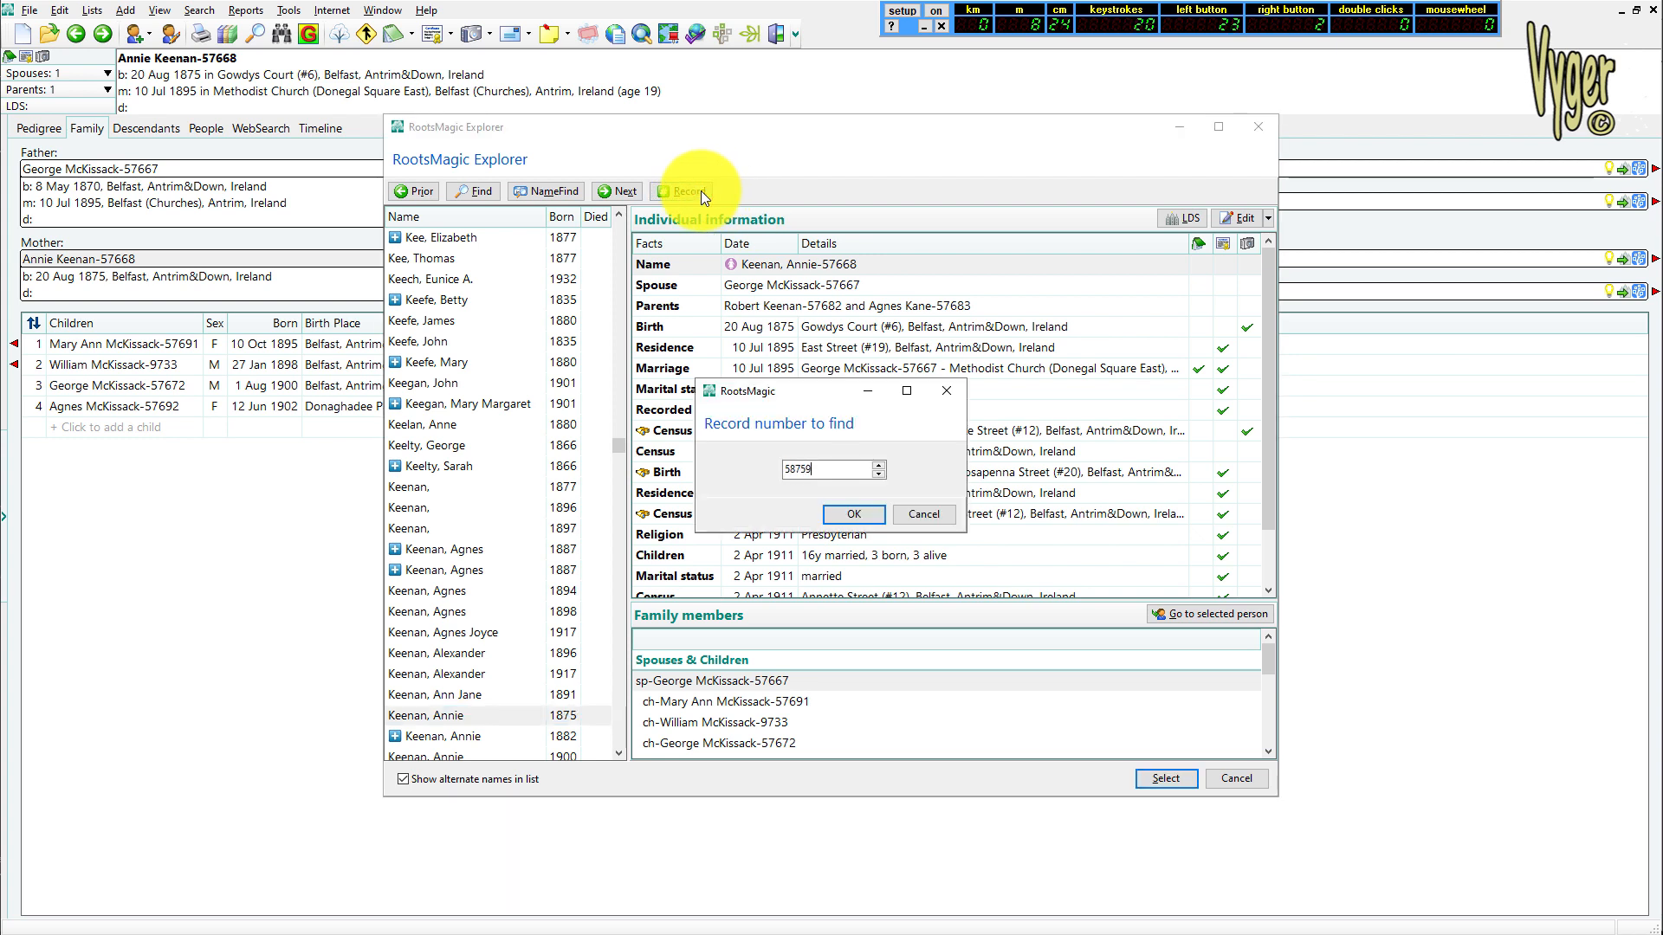
{"action": "left_click", "coordinate": [833, 511]}
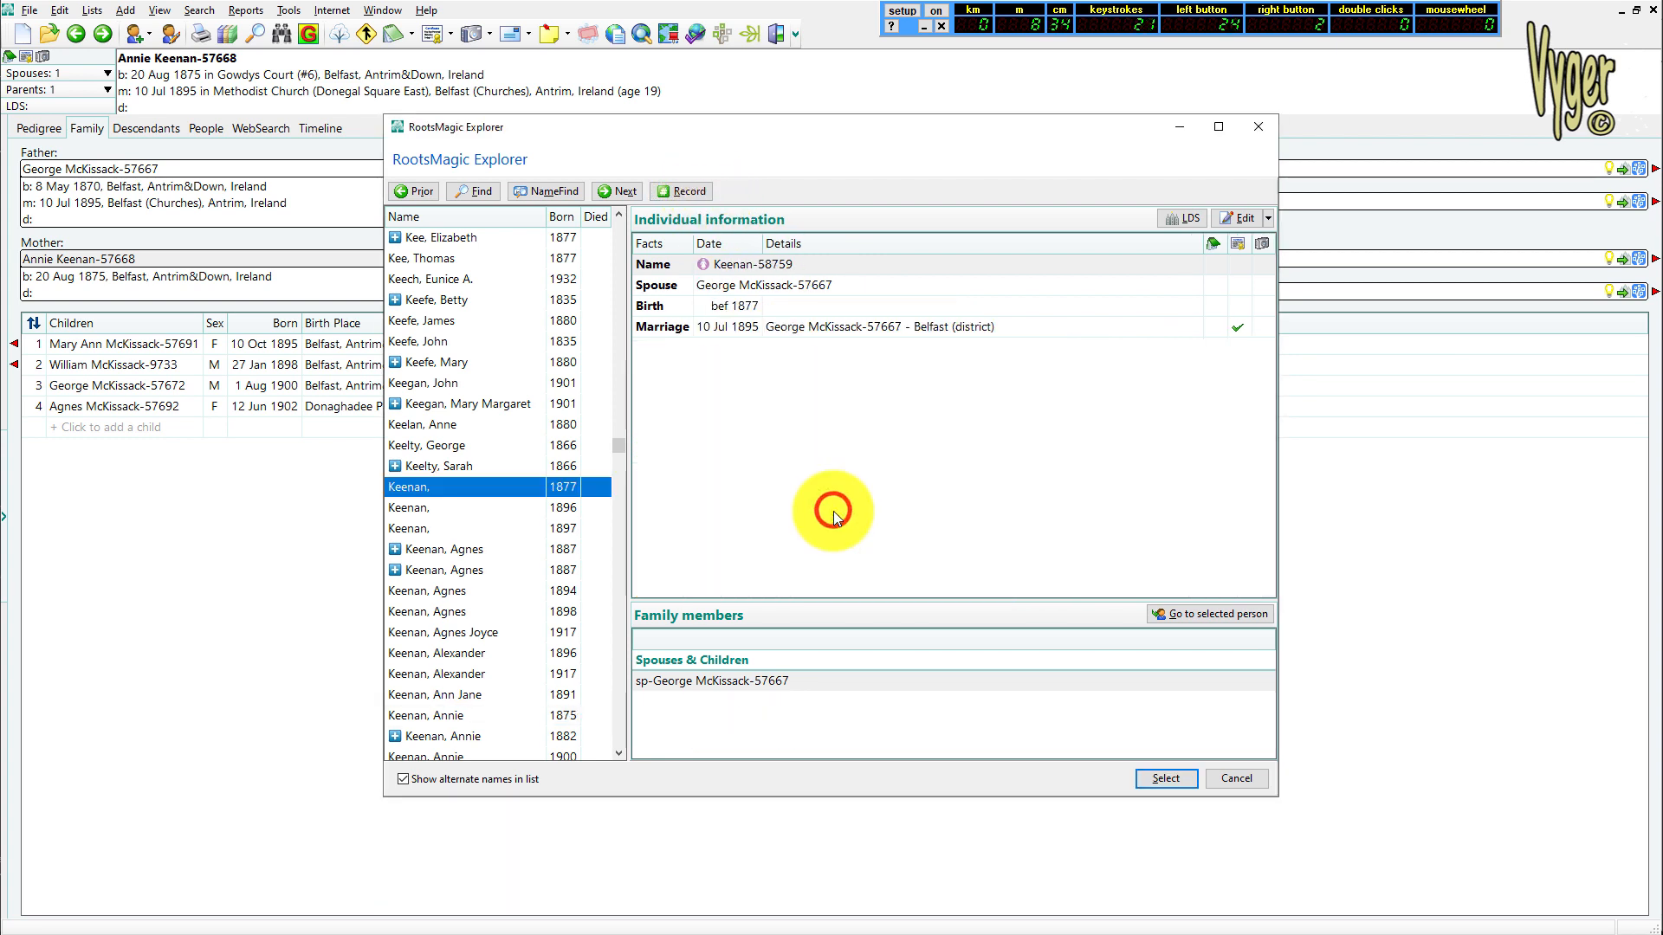
{"action": "left_click", "coordinate": [1166, 779]}
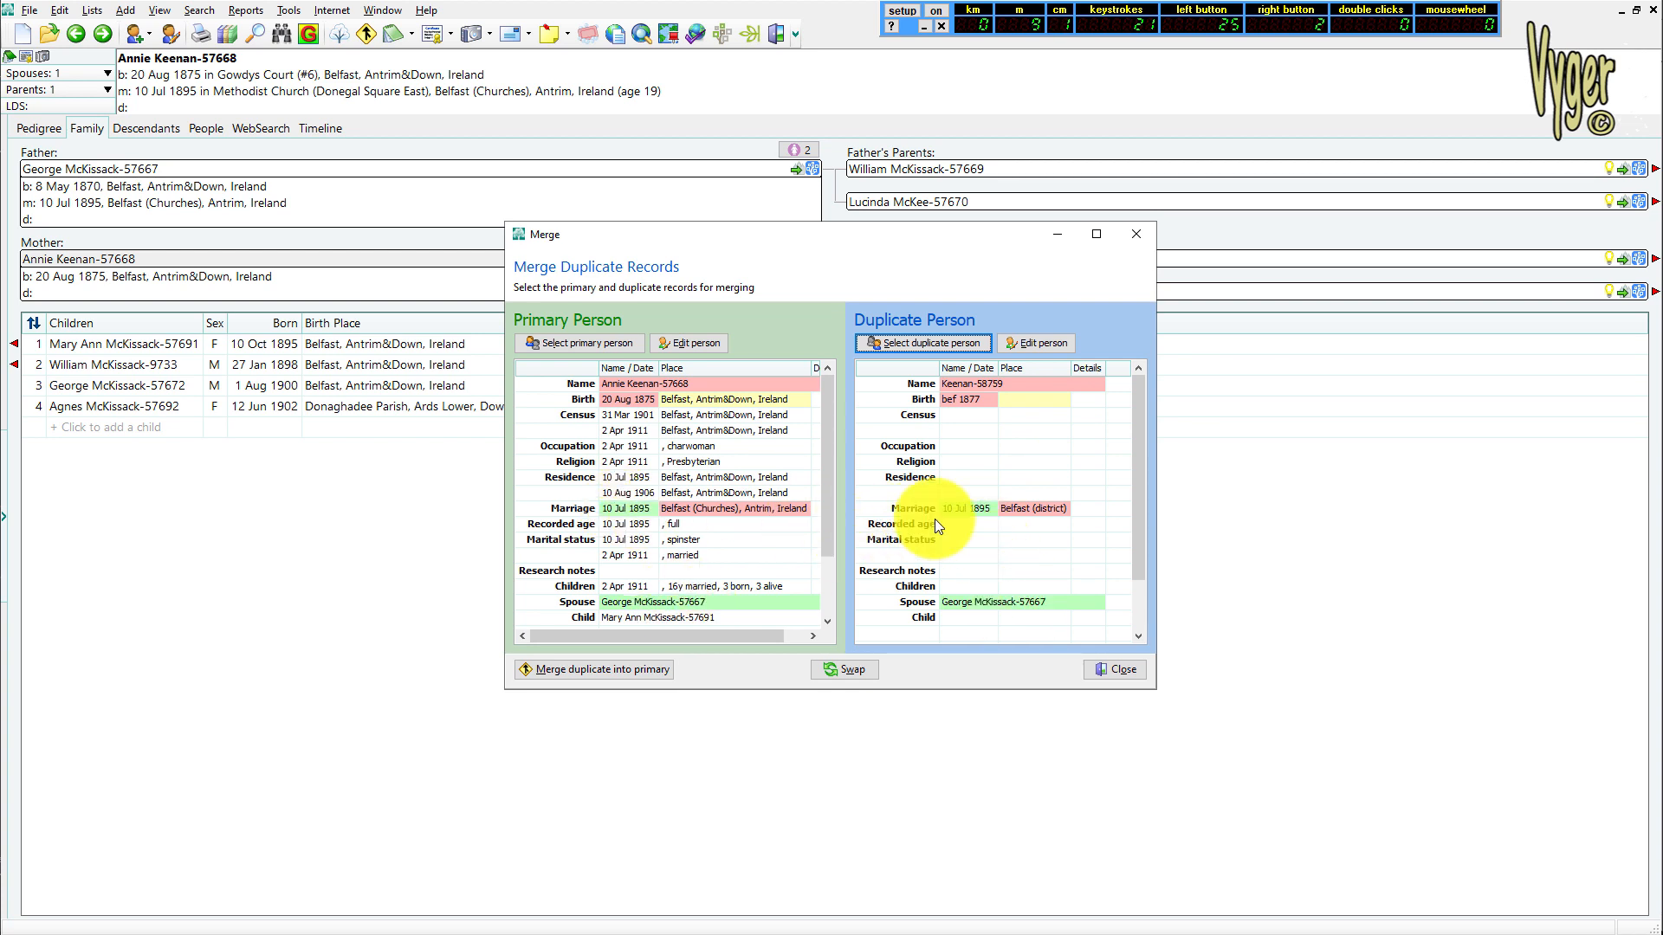
{"action": "left_click", "coordinate": [584, 669]}
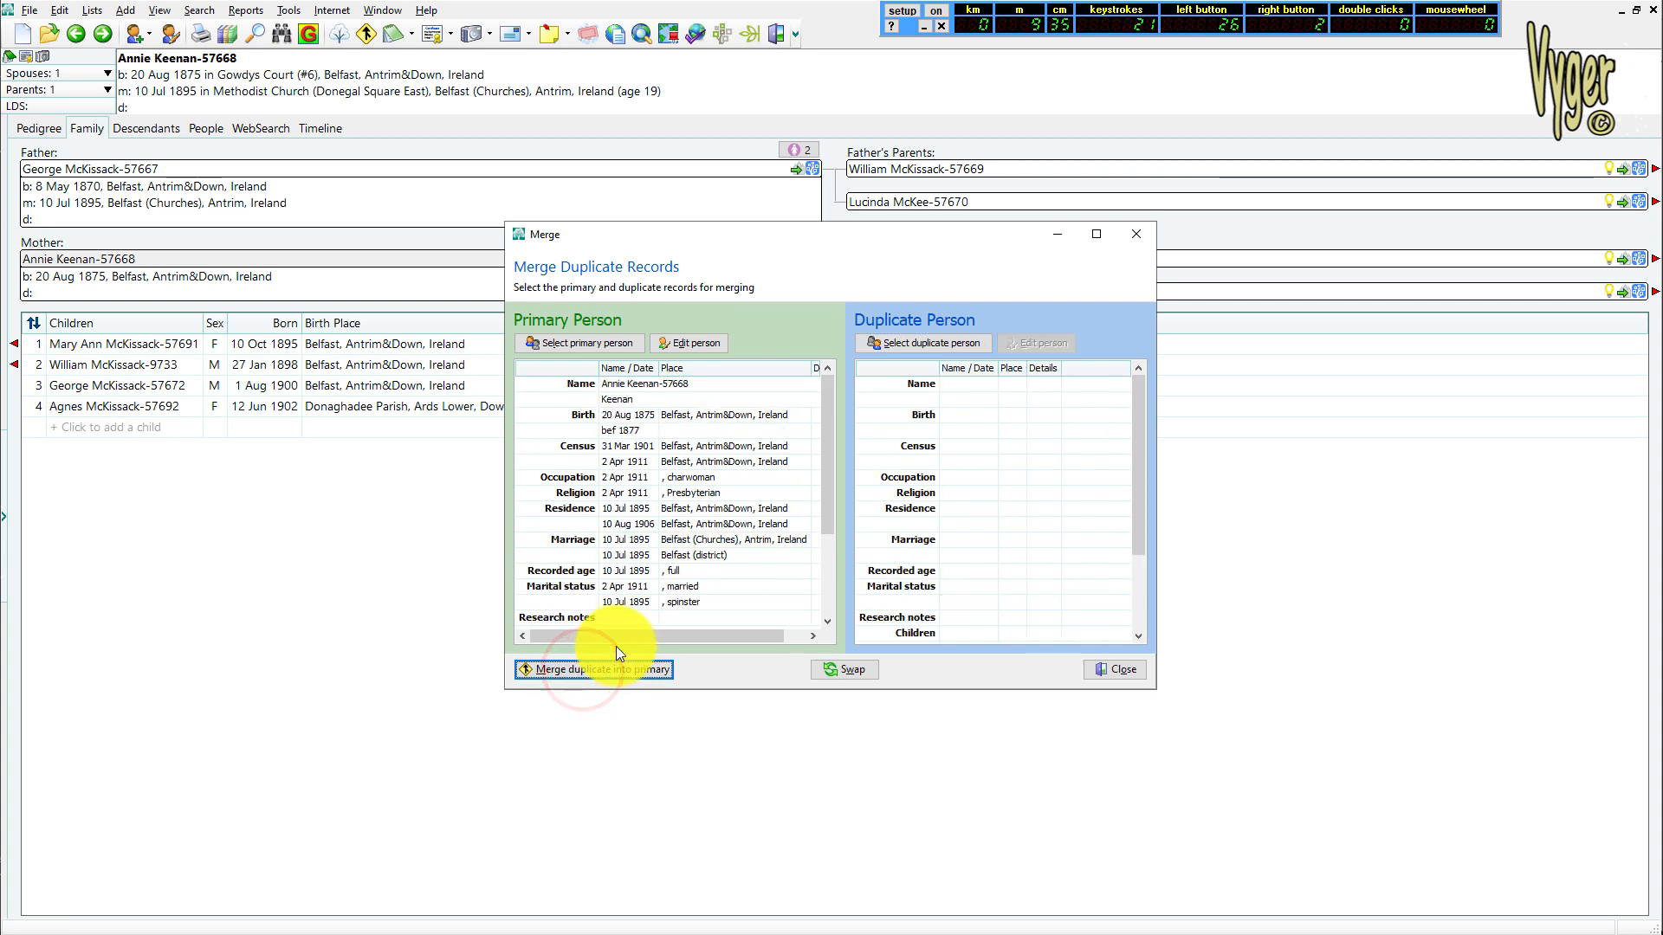
Open primary person 57668 for editing and delete the birth fact dated before 1877
{"action": "left_click", "coordinate": [693, 343]}
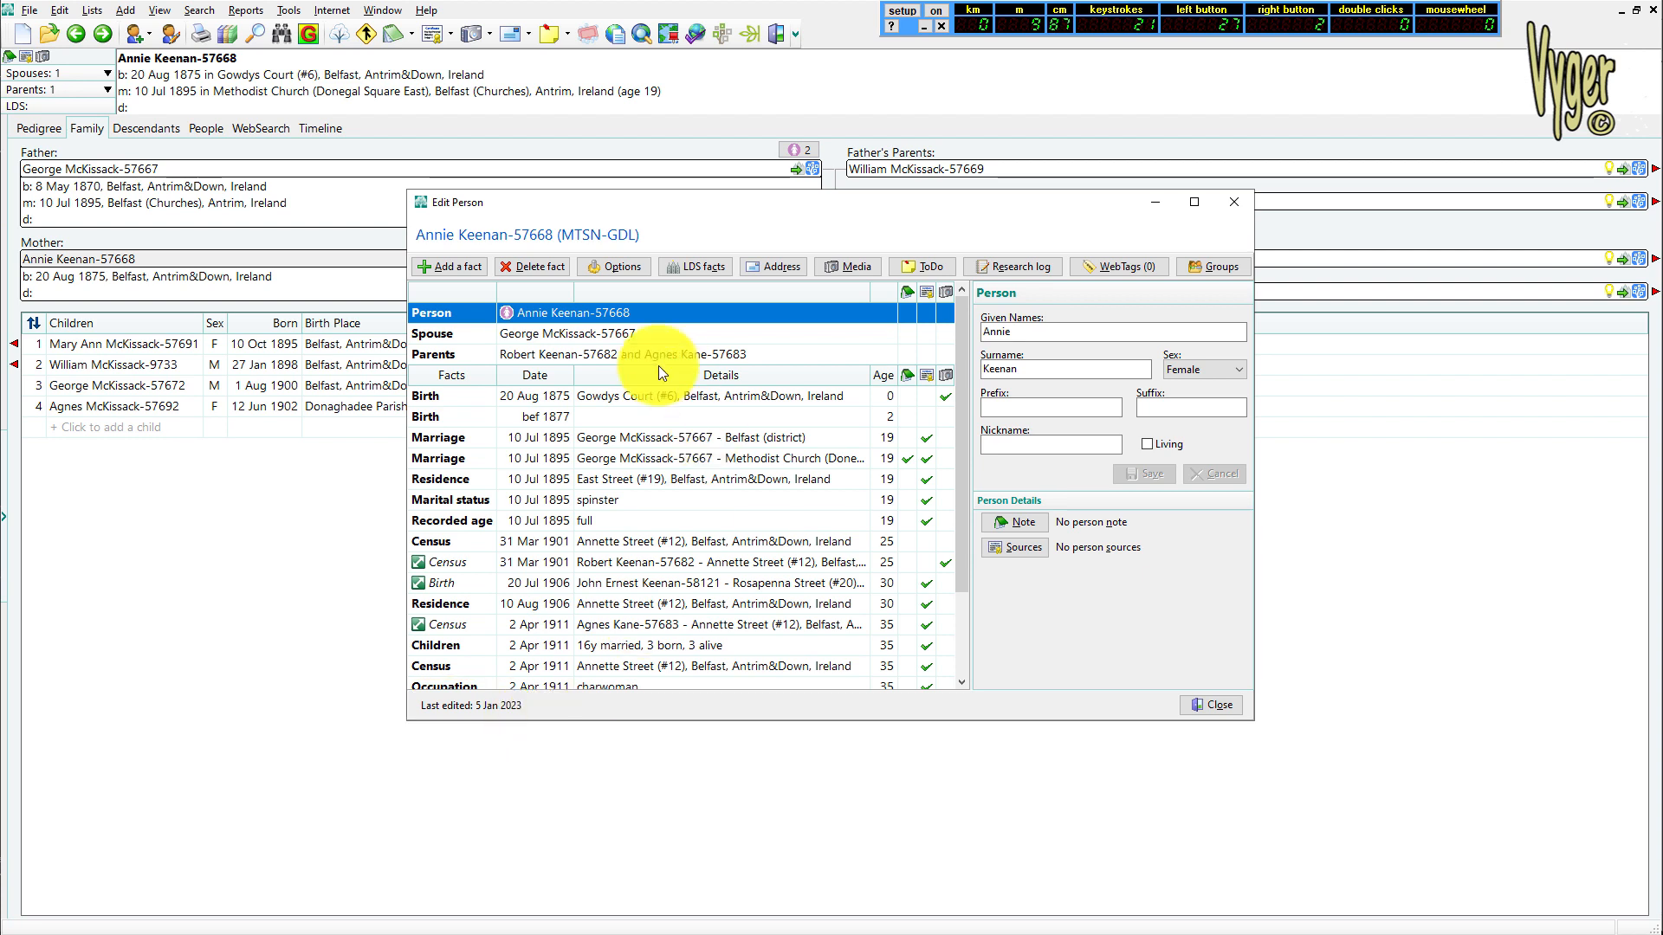
{"action": "left_click", "coordinate": [574, 418]}
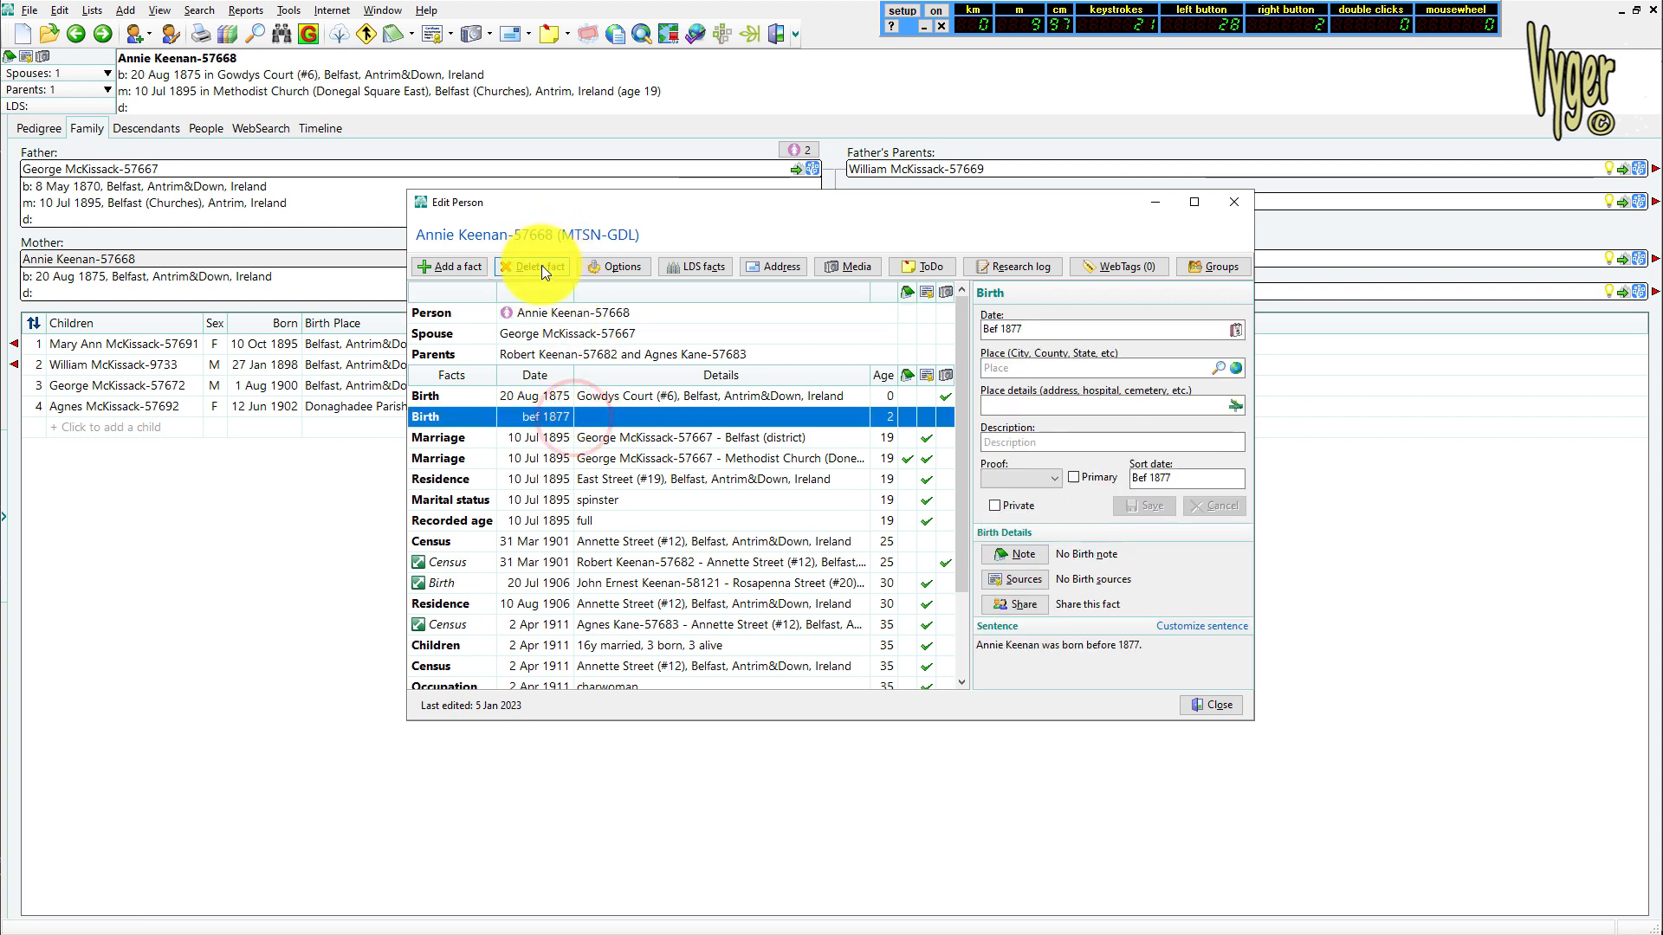
{"action": "left_click", "coordinate": [542, 265]}
{"action": "left_click", "coordinate": [905, 507]}
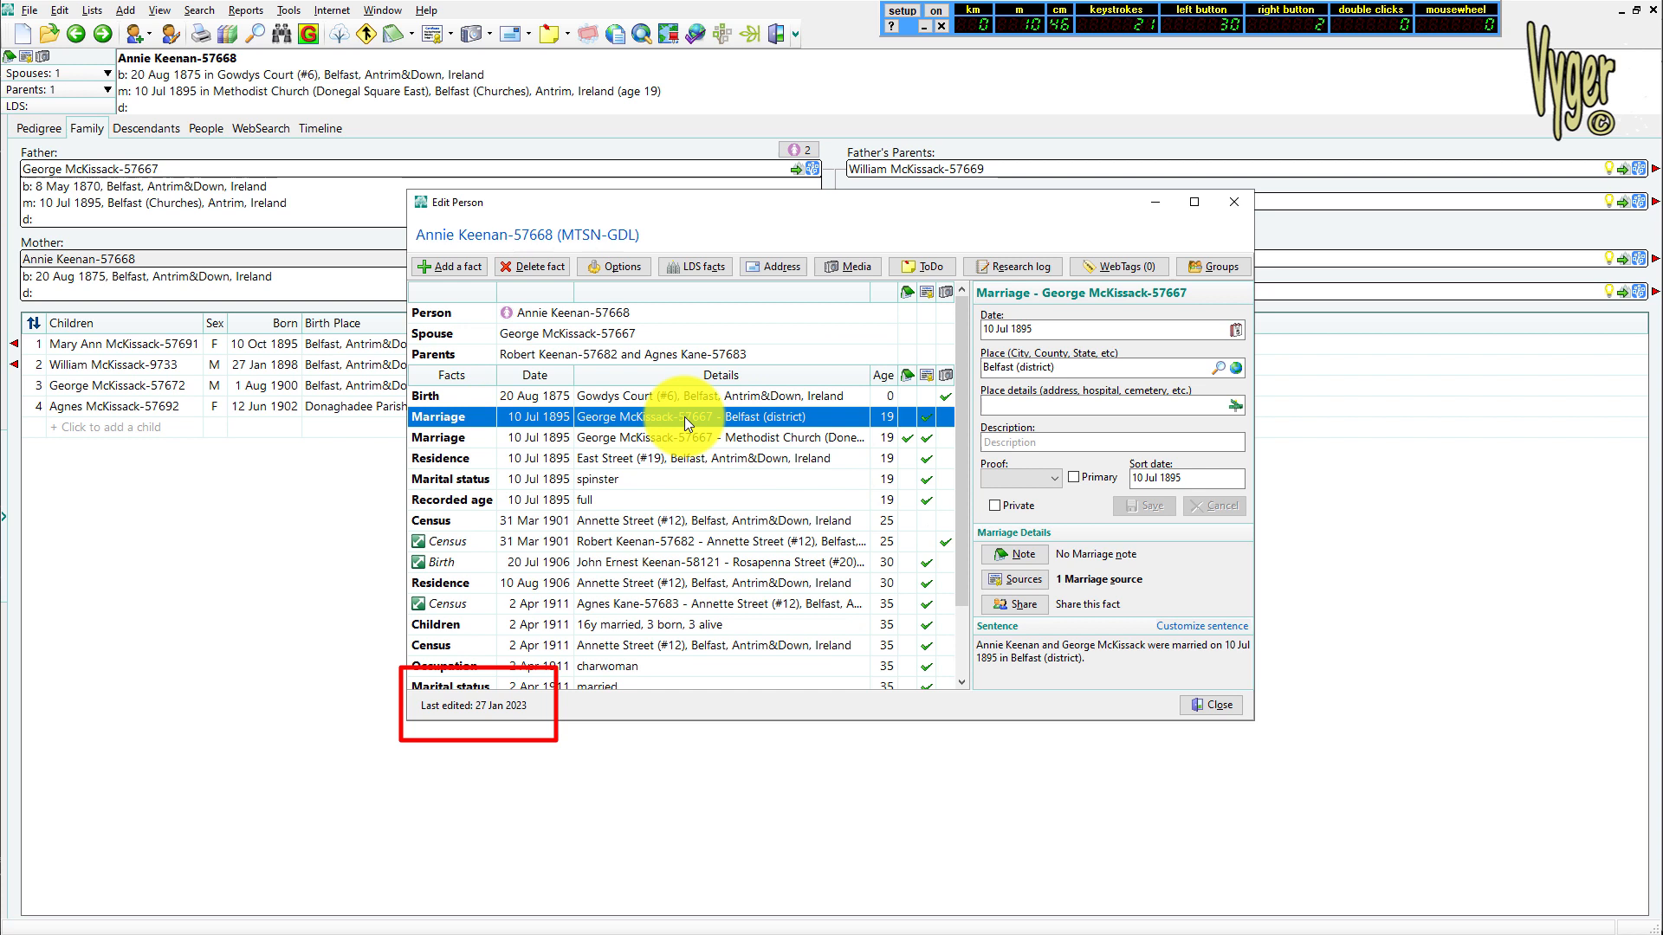
Compare the two 10 Jul 1895 marriage facts and delete the one placed in Belfast (district)
{"action": "left_click", "coordinate": [765, 438]}
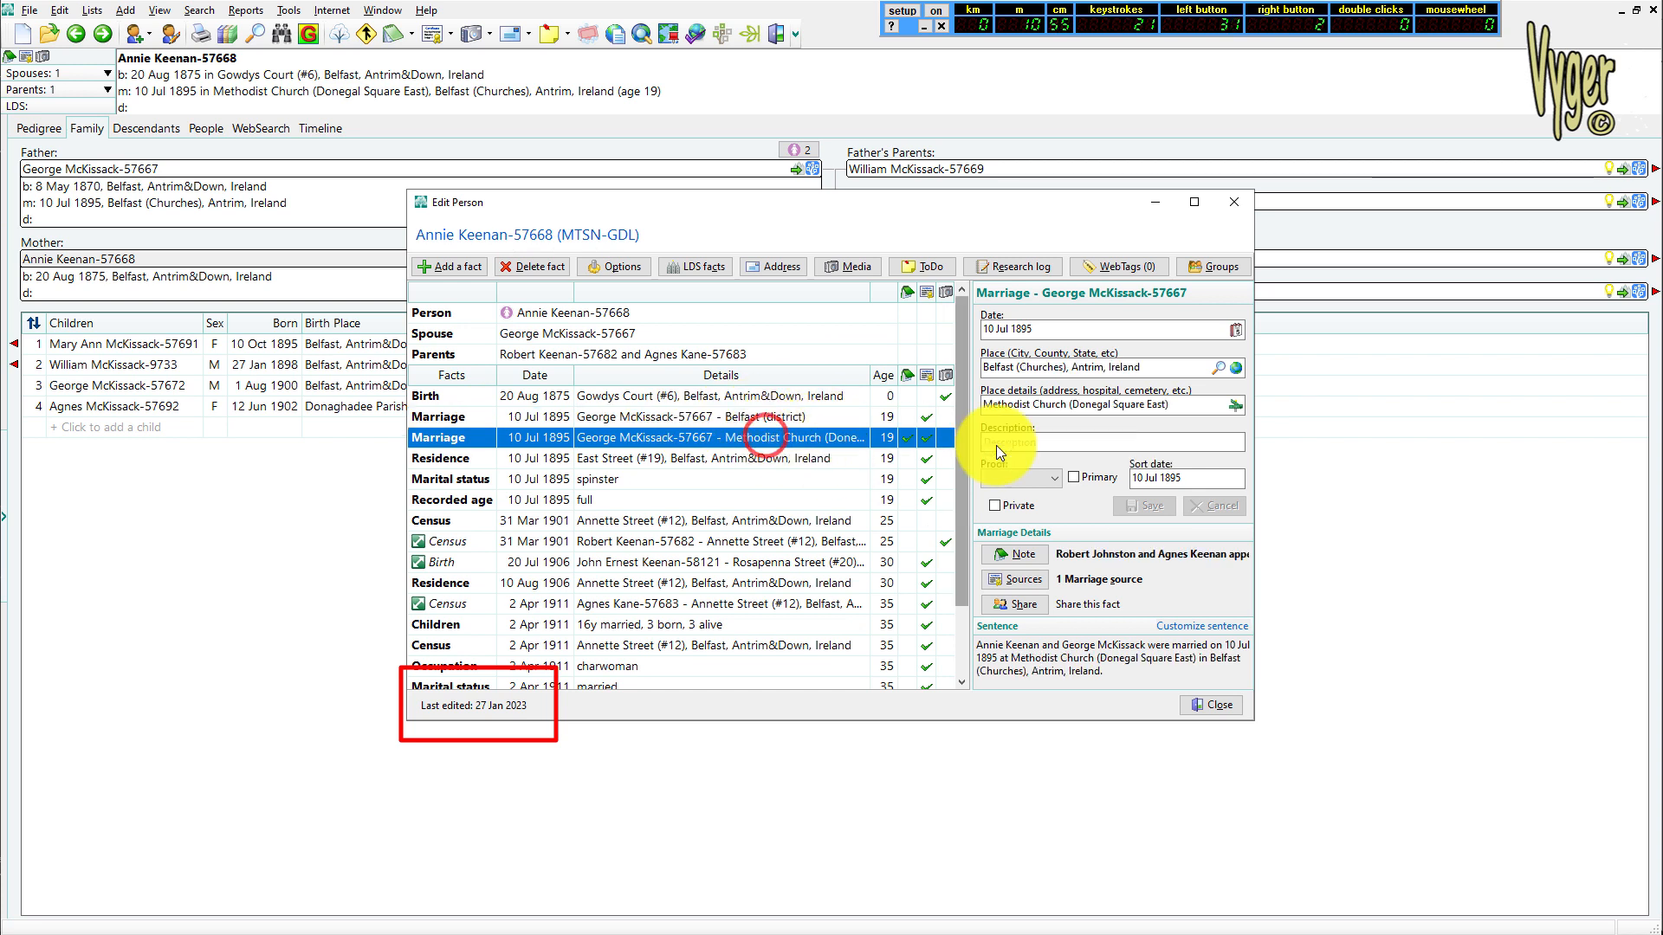
{"action": "left_click", "coordinate": [687, 419]}
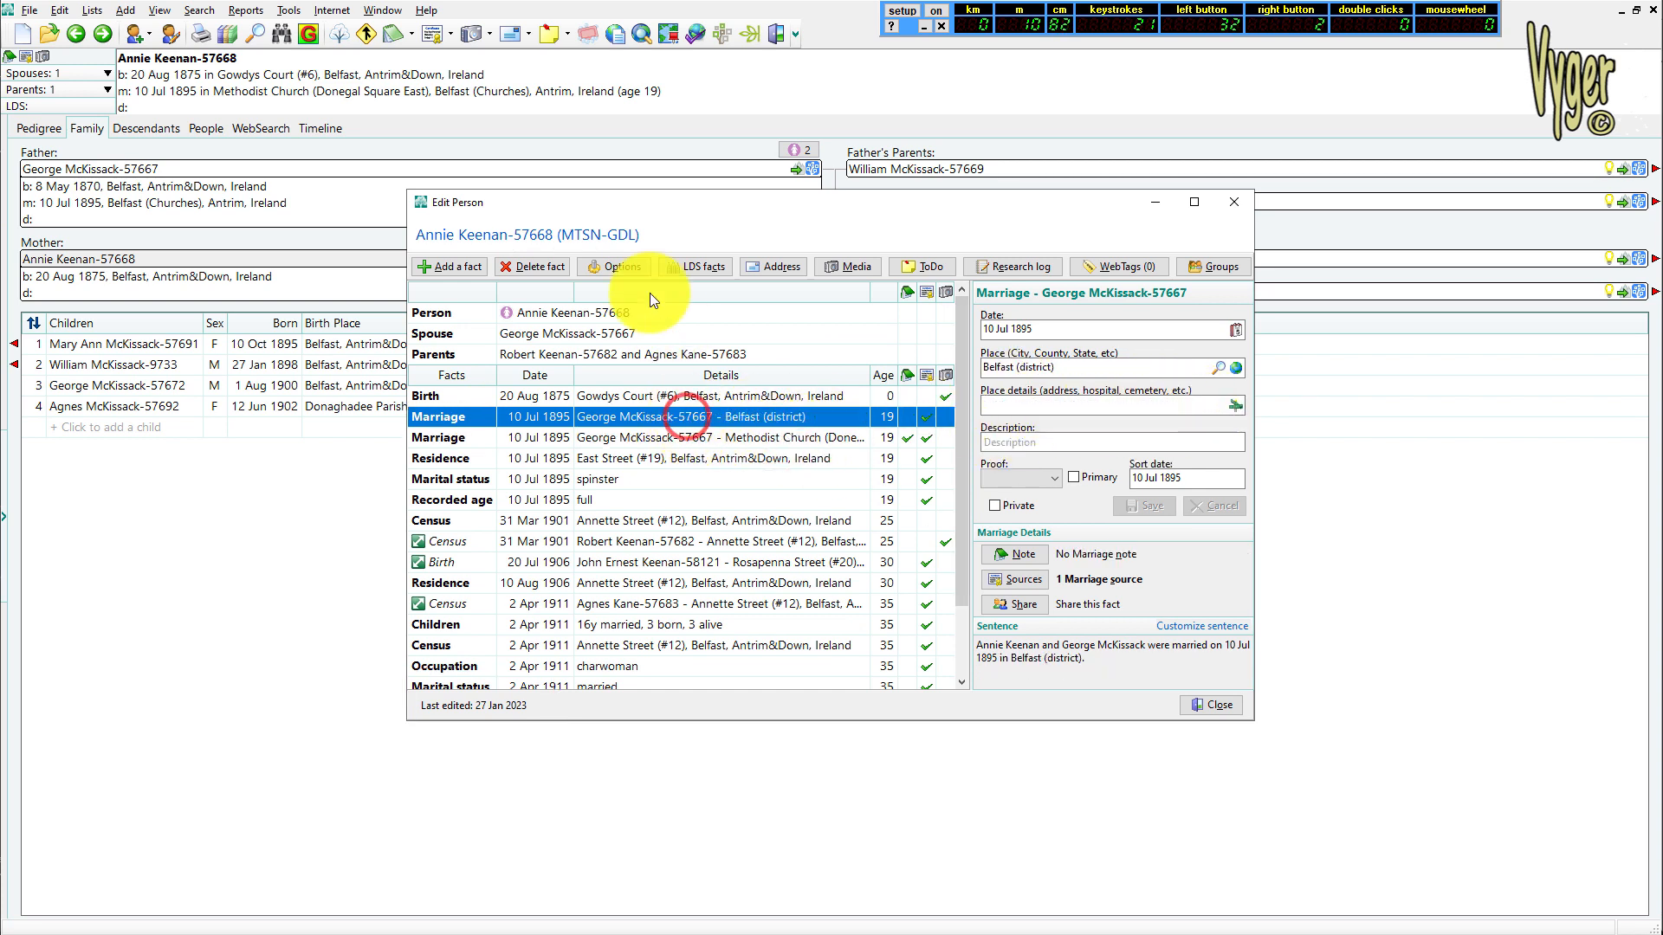
{"action": "left_click", "coordinate": [537, 267]}
{"action": "left_click", "coordinate": [901, 513]}
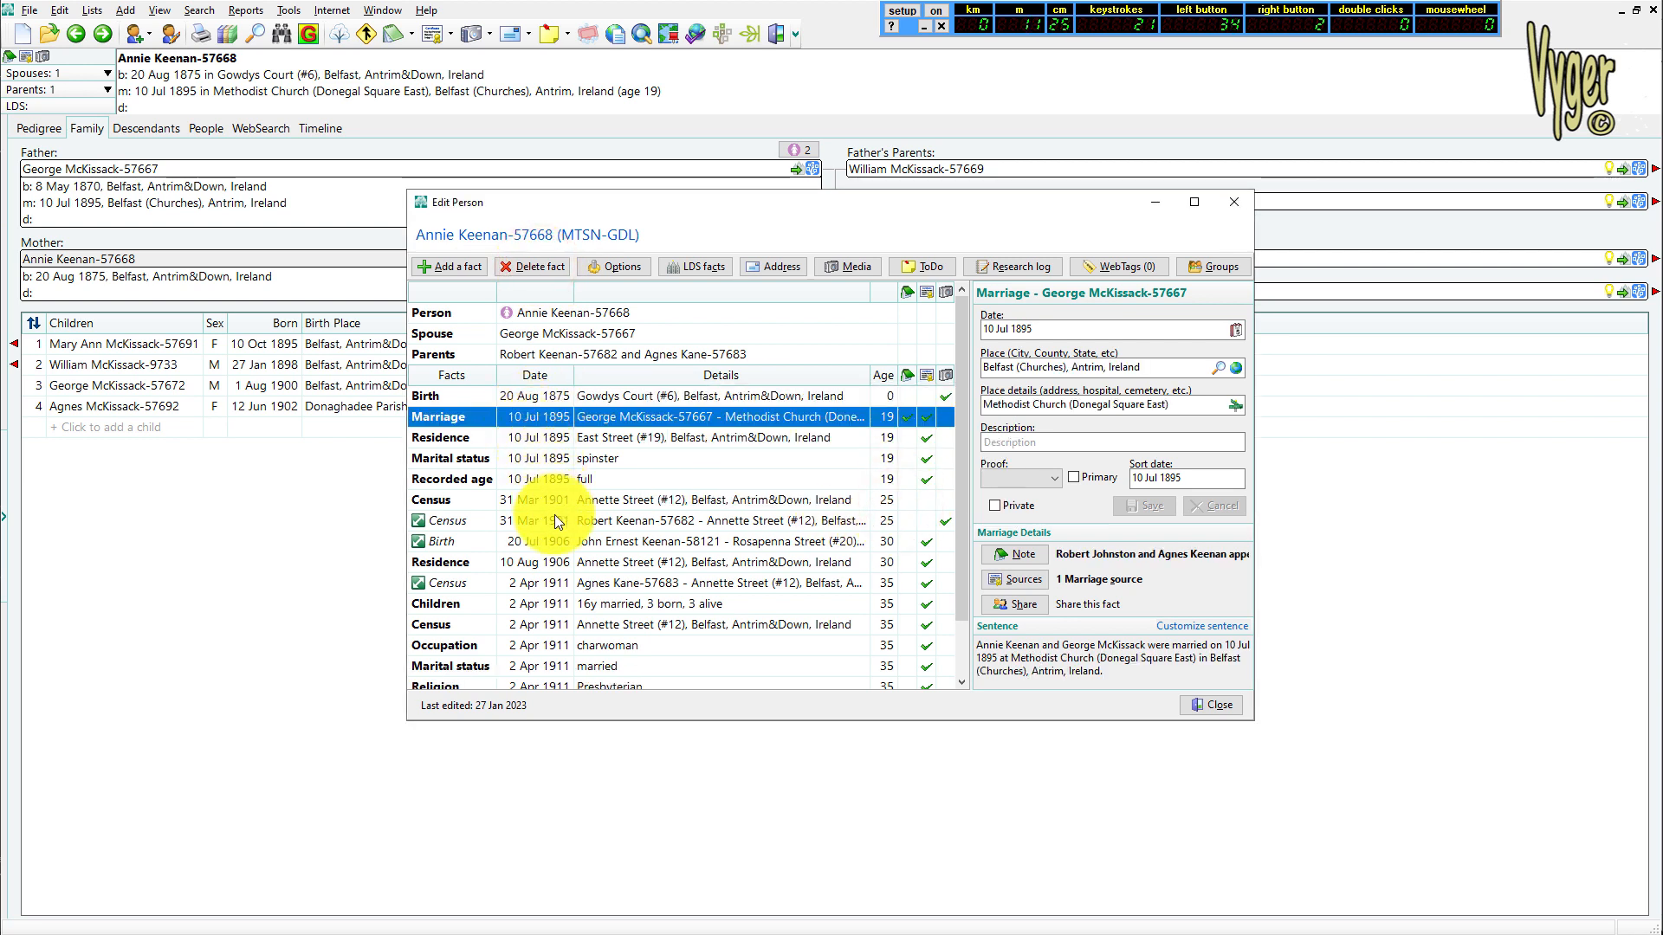
Delete the empty research notes fact and the surname-only alternate name from person 57668
{"action": "left_click_drag", "start_coordinate": [969, 486], "coordinate": [947, 608]}
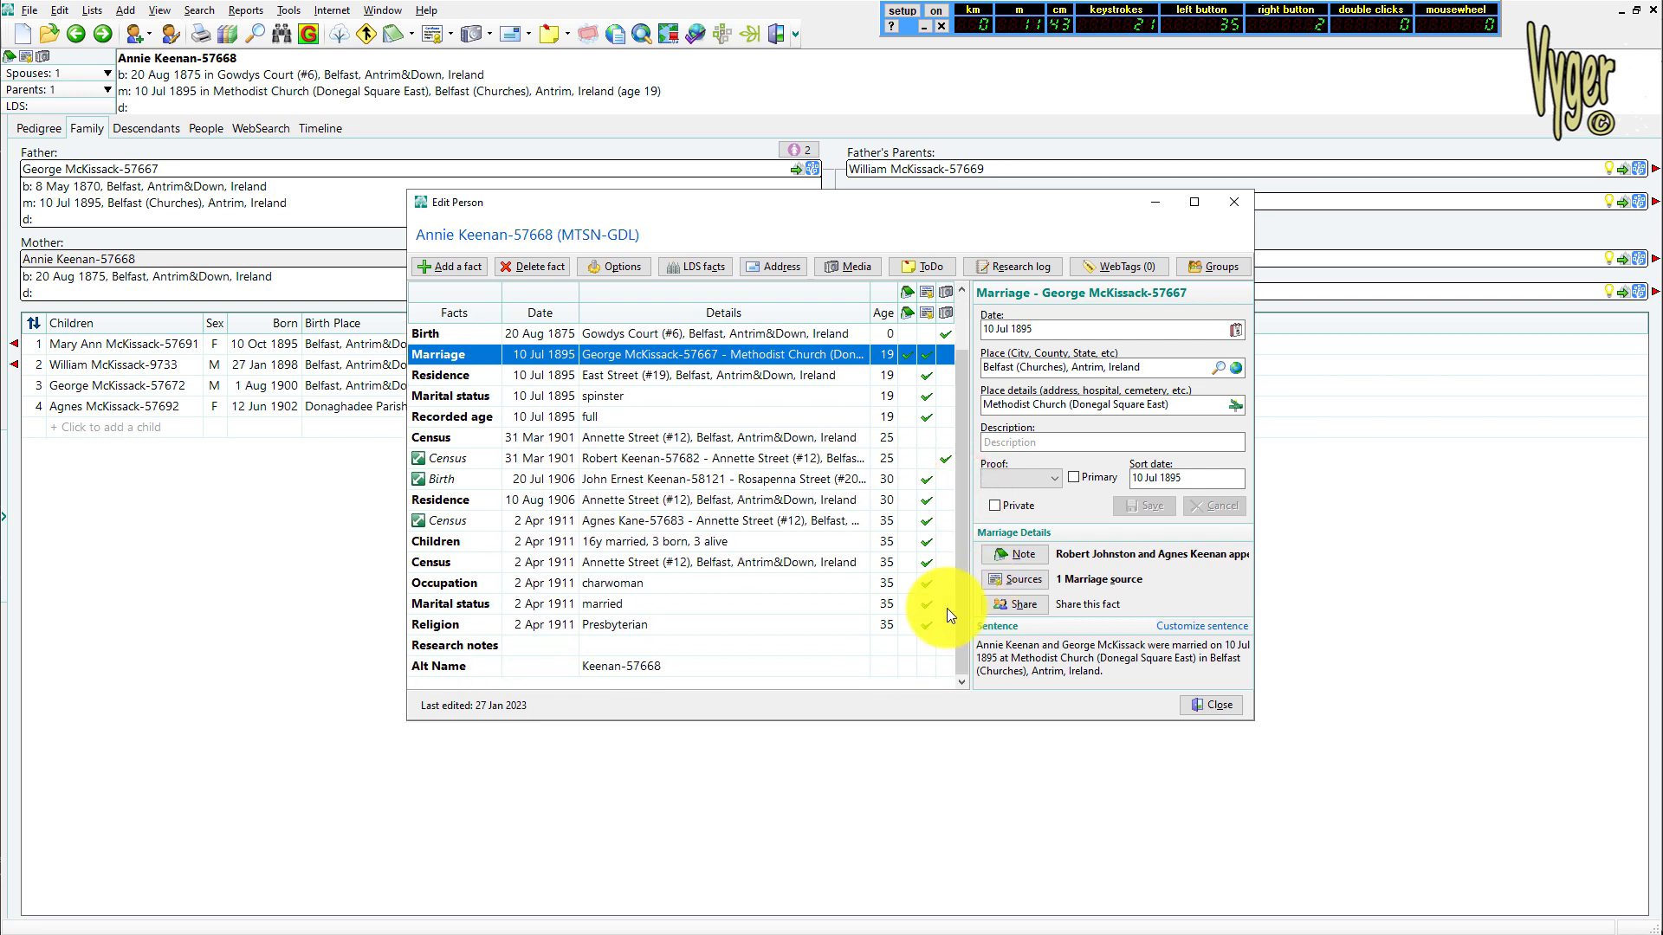
{"action": "left_click", "coordinate": [572, 646]}
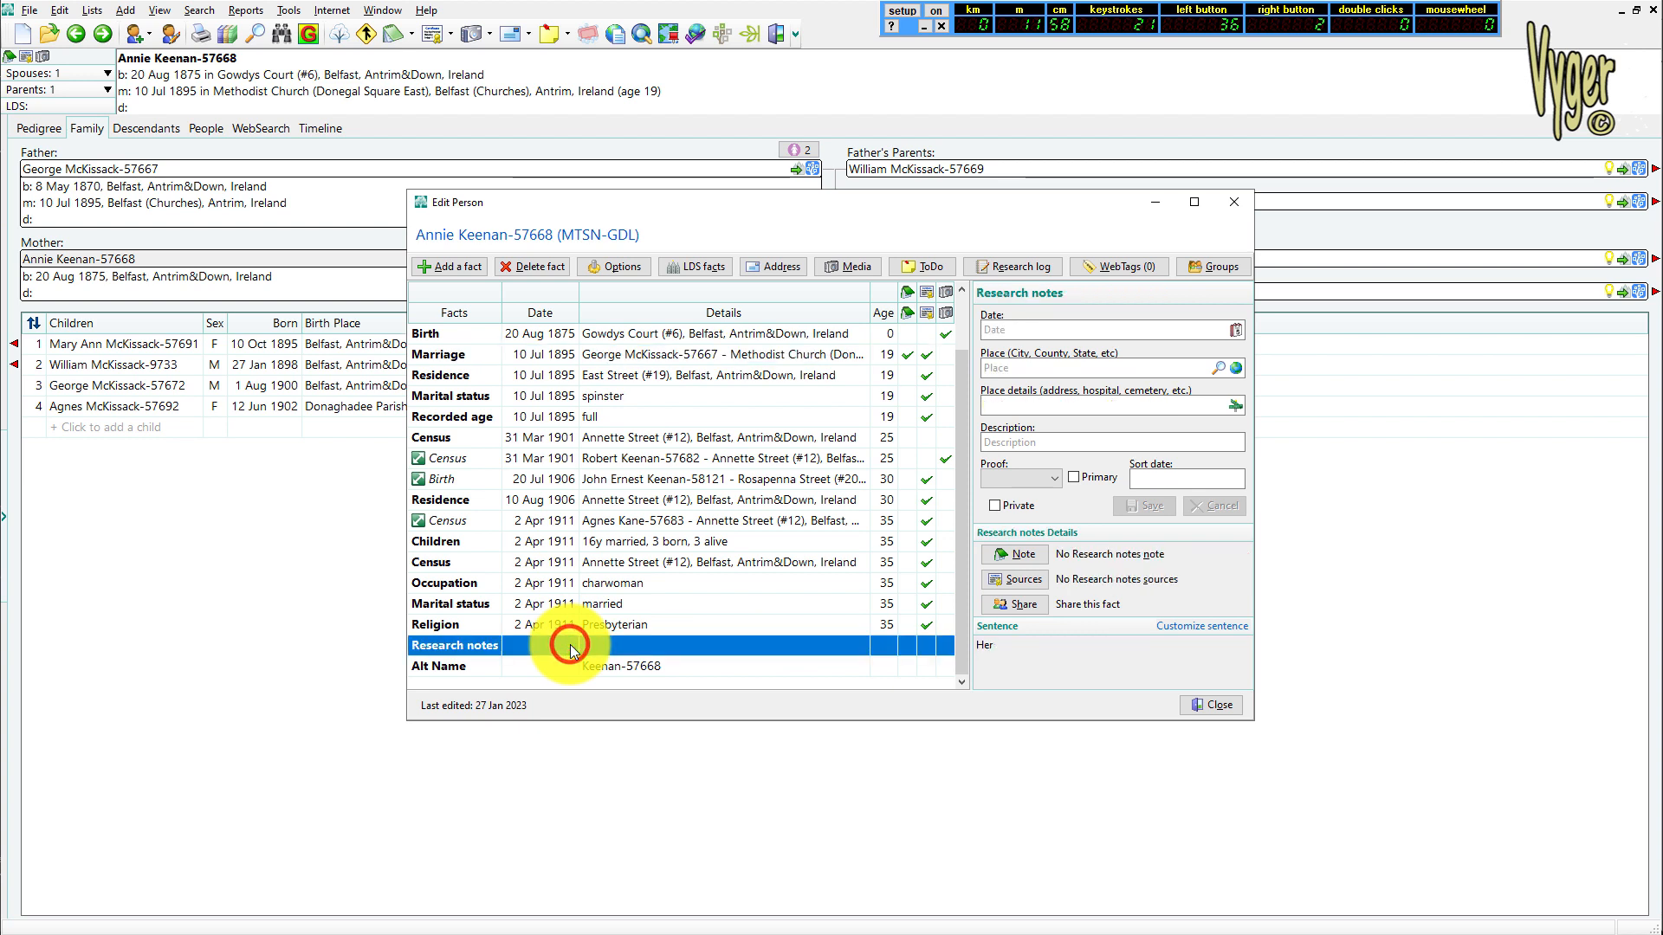
{"action": "left_click", "coordinate": [552, 265]}
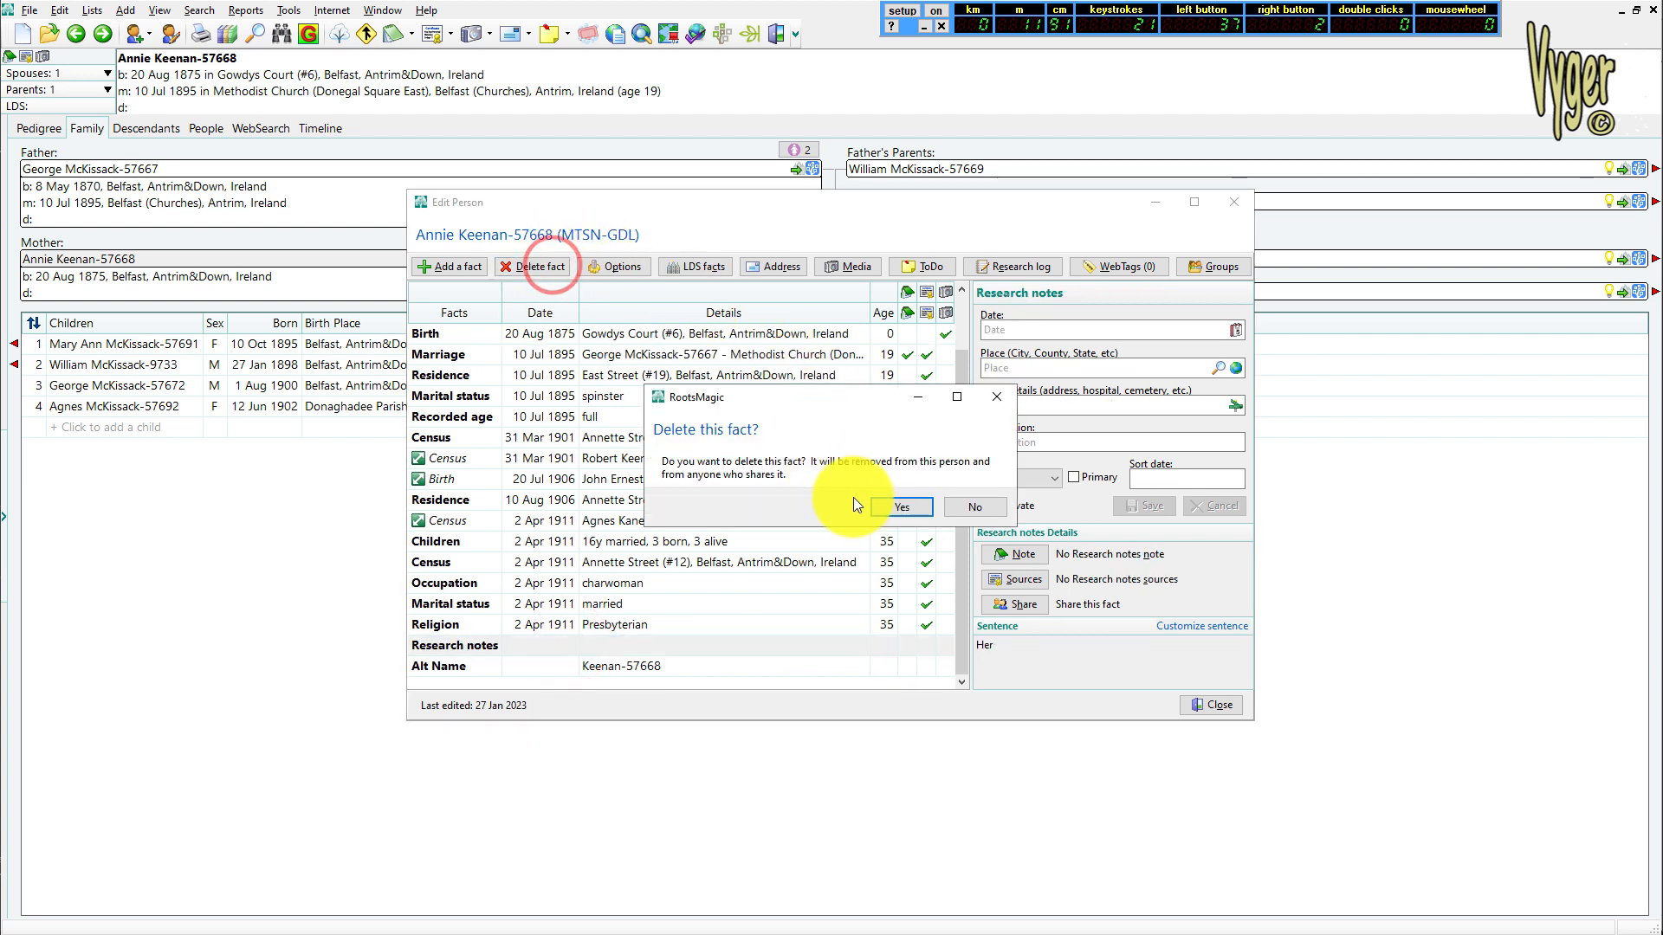
{"action": "left_click", "coordinate": [885, 511]}
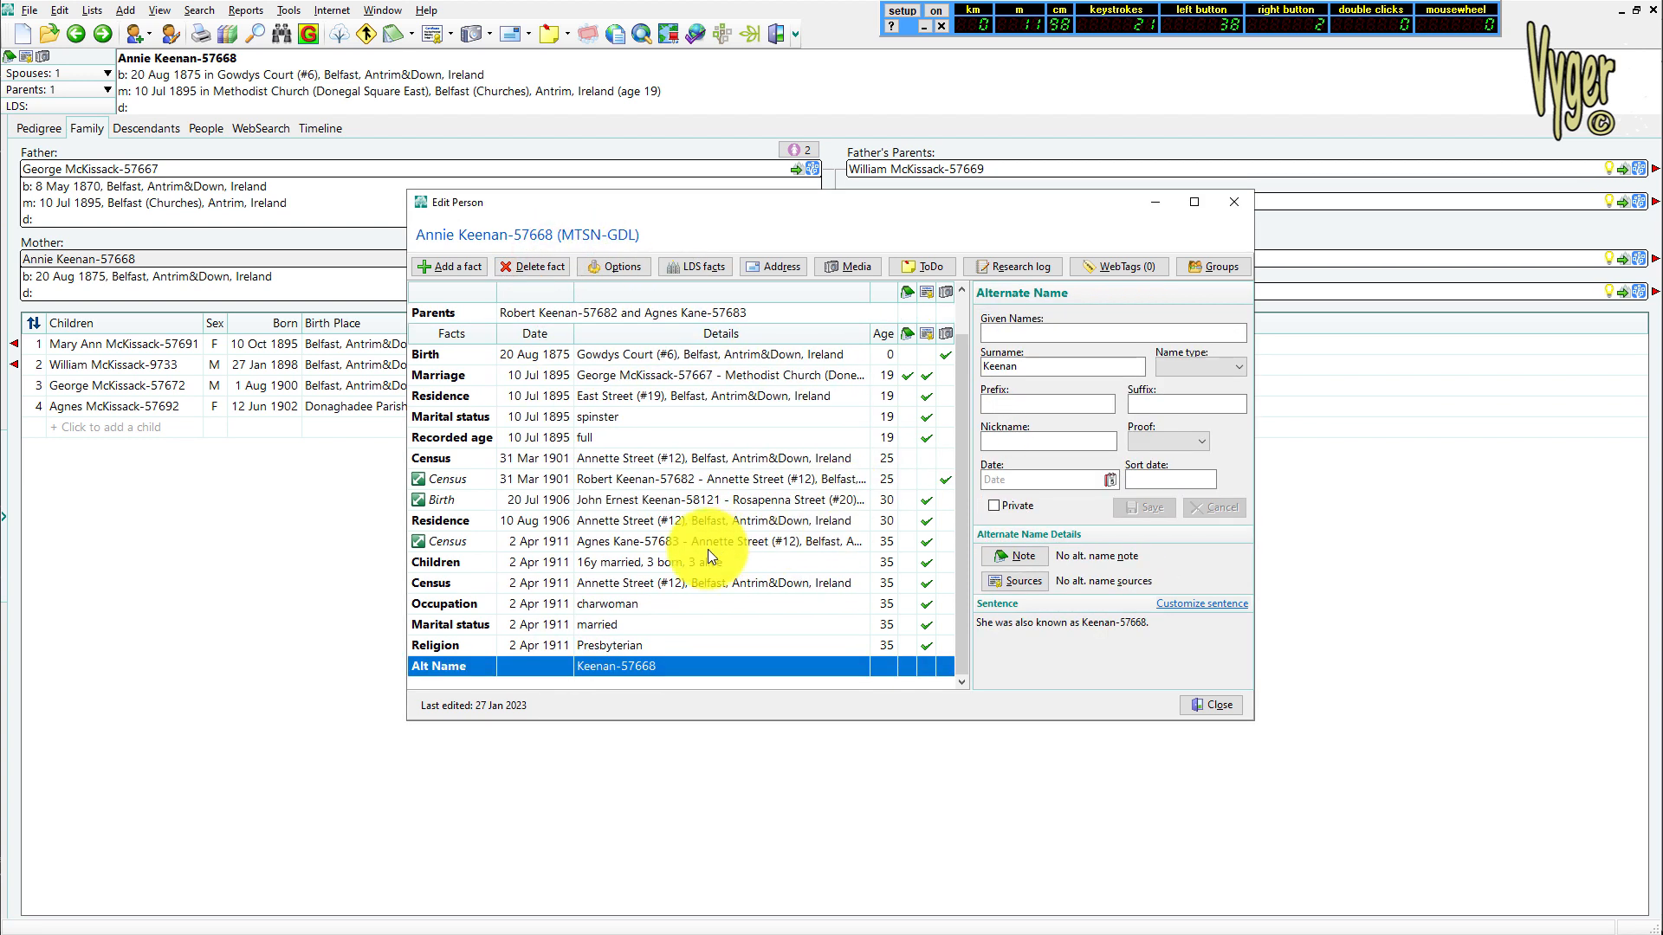
{"action": "left_click", "coordinate": [540, 266]}
{"action": "left_click", "coordinate": [891, 507]}
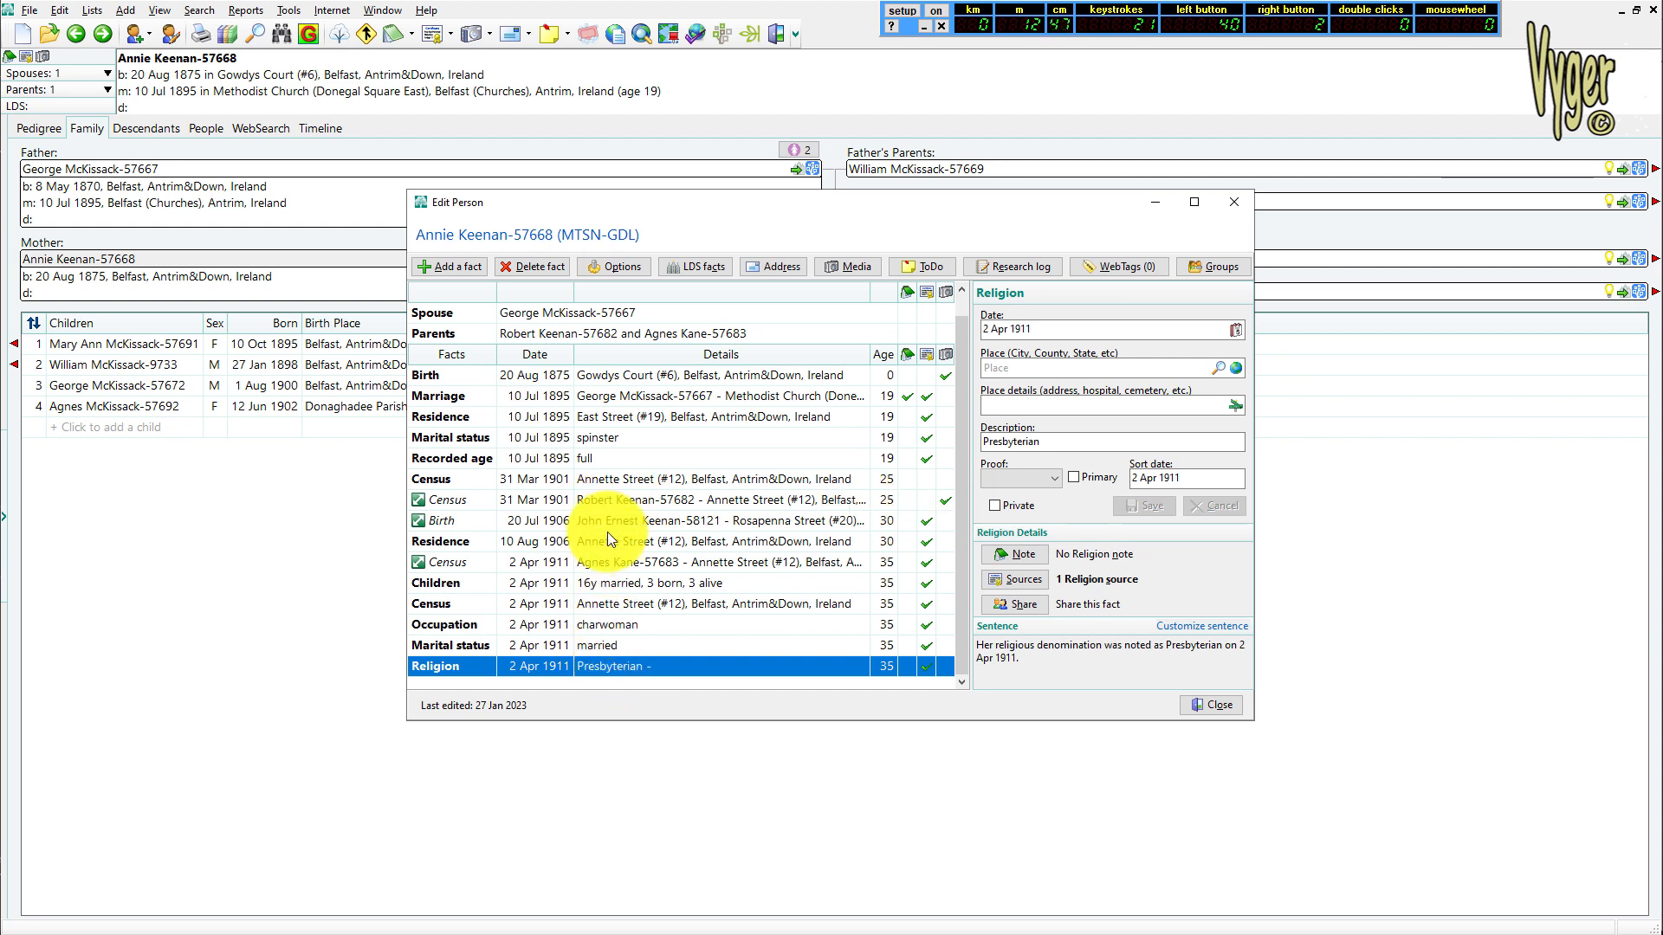
Review the remaining facts of person 57668, and close the person editor and the merge window
{"action": "left_click_drag", "start_coordinate": [958, 459], "coordinate": [969, 421]}
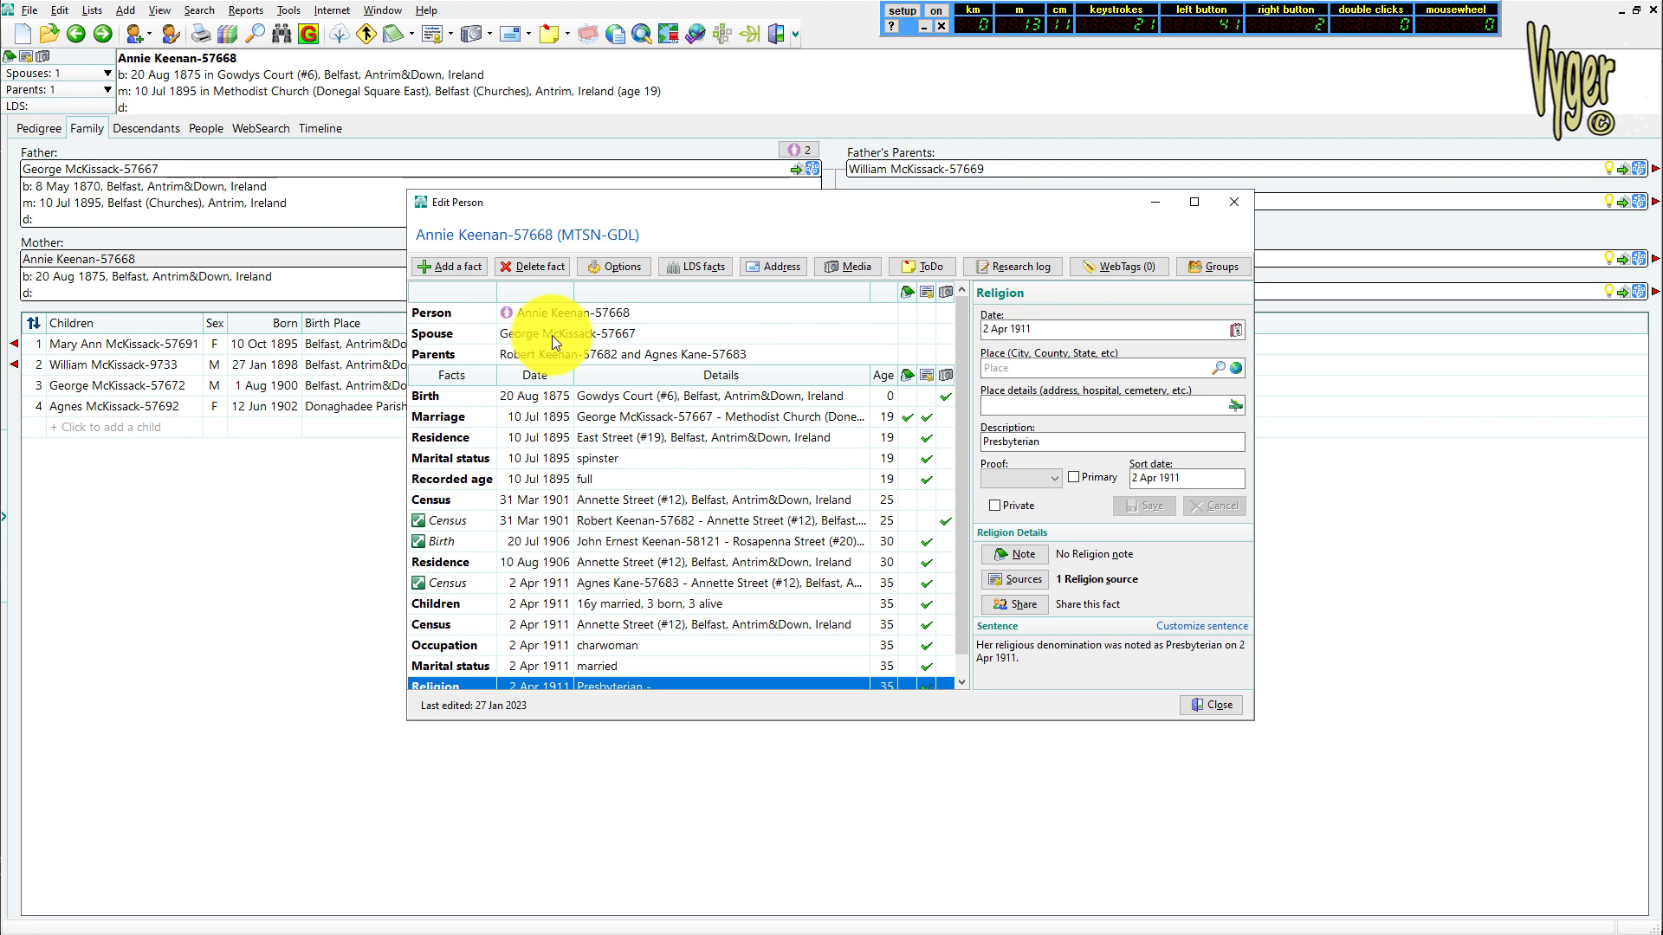
{"action": "left_click", "coordinate": [1214, 709]}
{"action": "left_click", "coordinate": [1109, 672]}
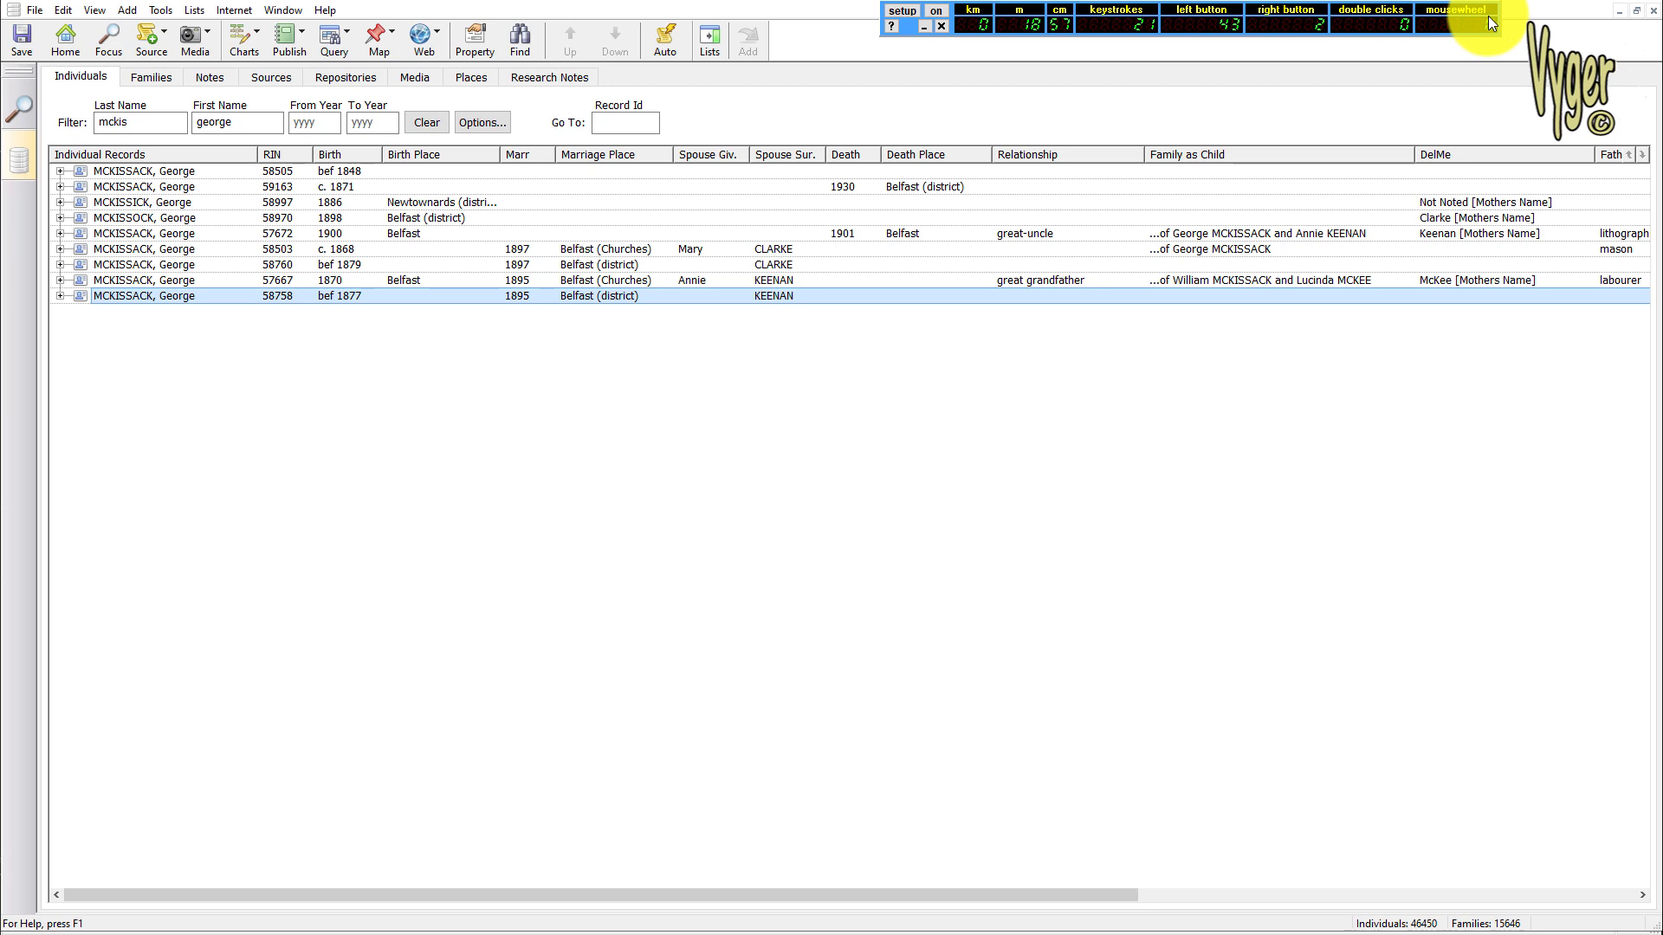
Switch to Family Historian and show the facts of individual 57667 in the property box
{"action": "left_click", "coordinate": [372, 282]}
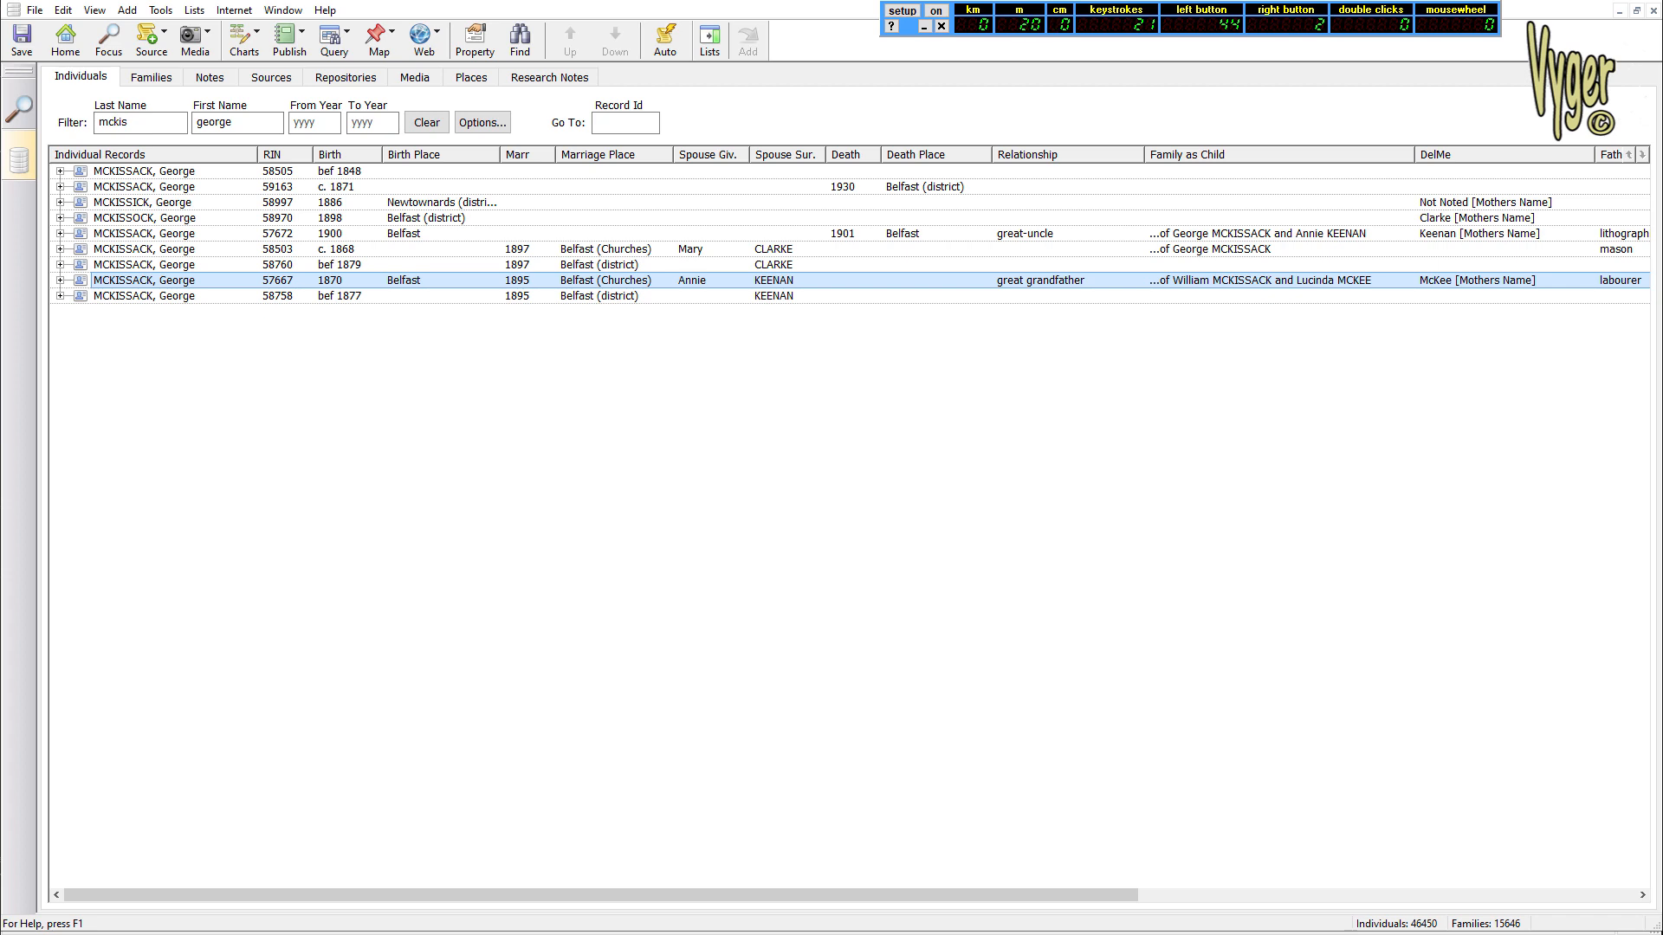
{"action": "left_click_drag", "start_coordinate": [1662, 460], "coordinate": [1032, 102]}
{"action": "left_click", "coordinate": [498, 138]}
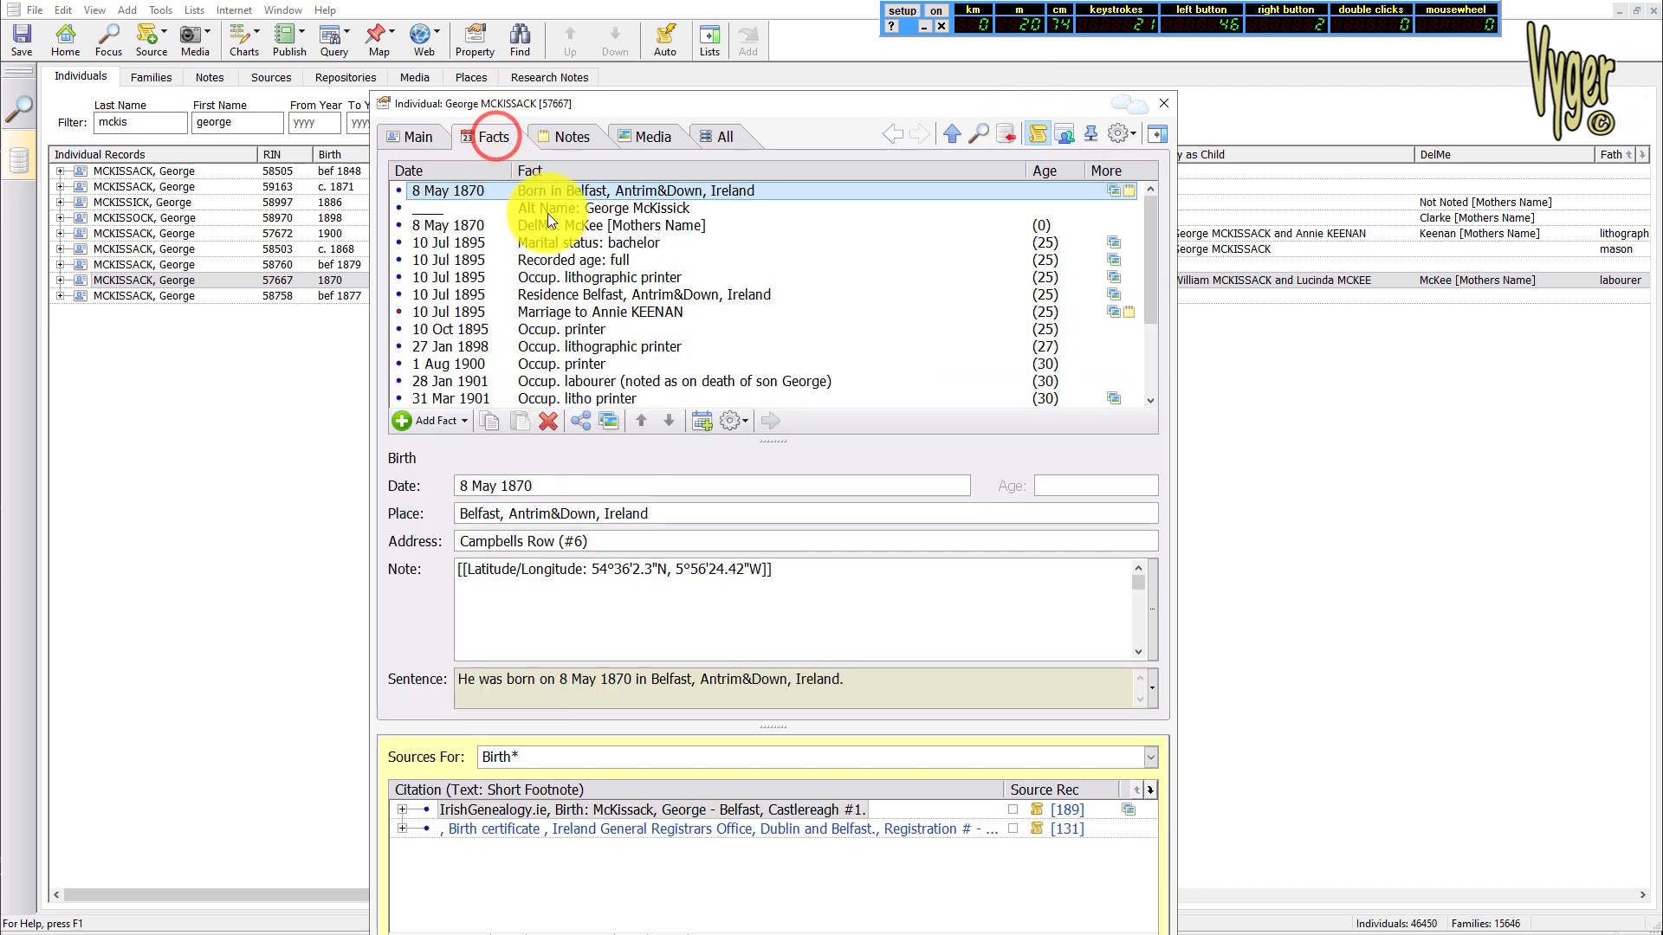
{"action": "mouse_move", "coordinate": [1155, 273]}
{"action": "left_mouse_down"}
{"action": "mouse_move", "coordinate": [1159, 392]}
{"action": "mouse_move", "coordinate": [1157, 272]}
{"action": "left_mouse_up"}
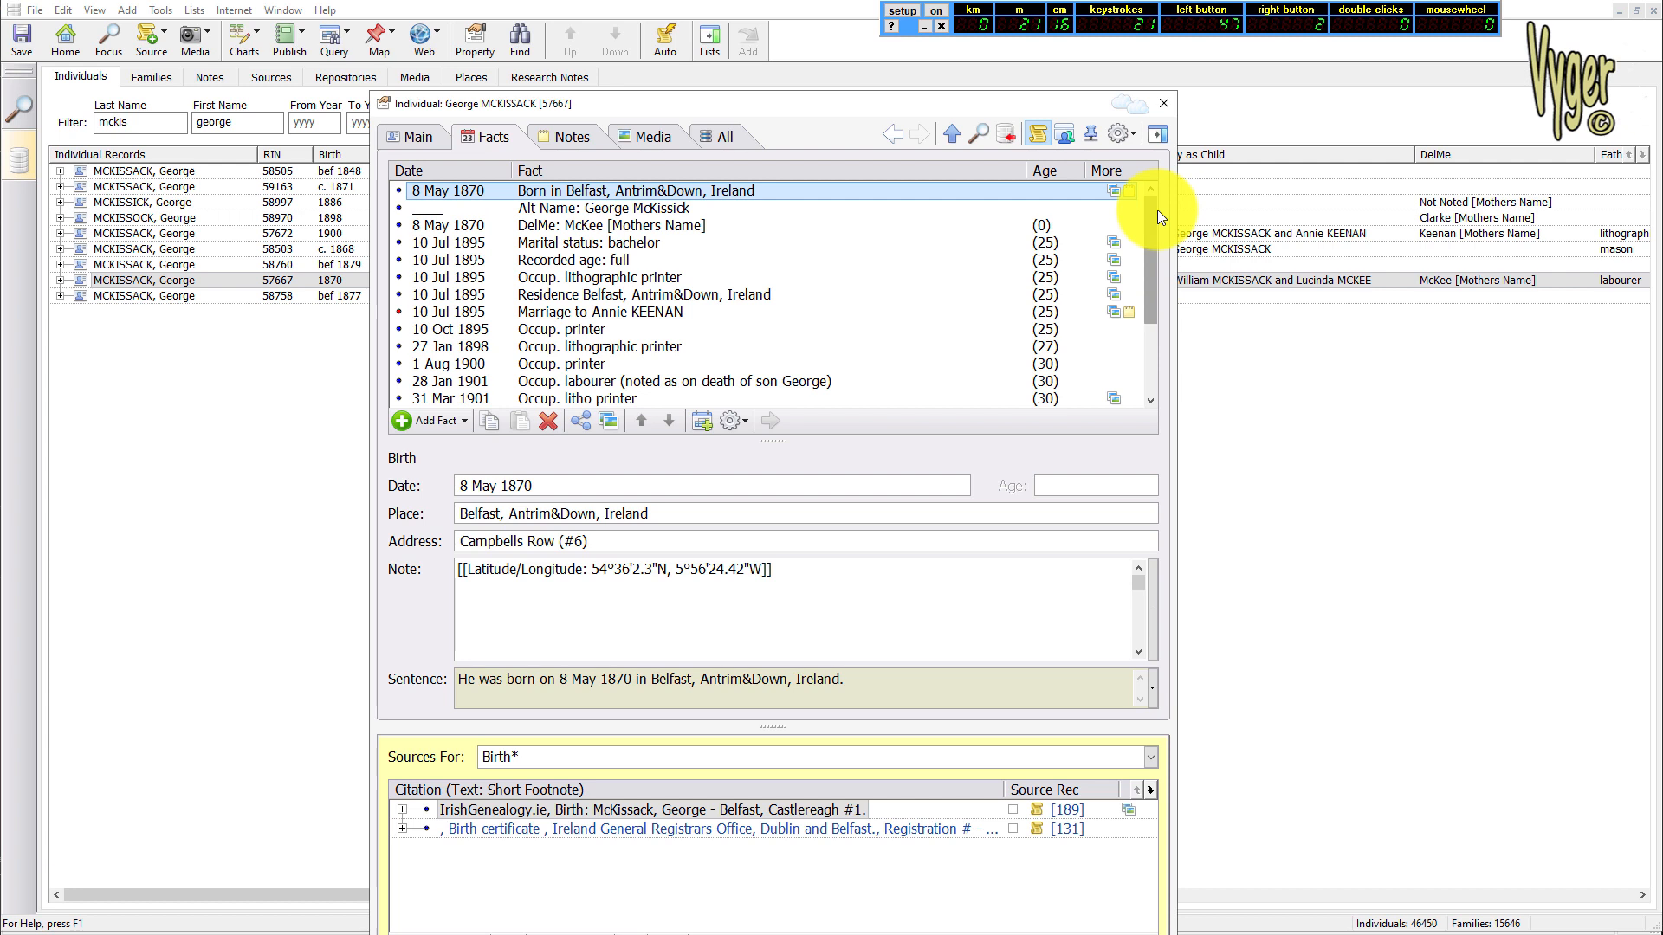
Try the Very Large text size in the property box, return it to Large, and close the box
{"action": "left_click", "coordinate": [1128, 135]}
{"action": "mouse_move", "coordinate": [1152, 159]}
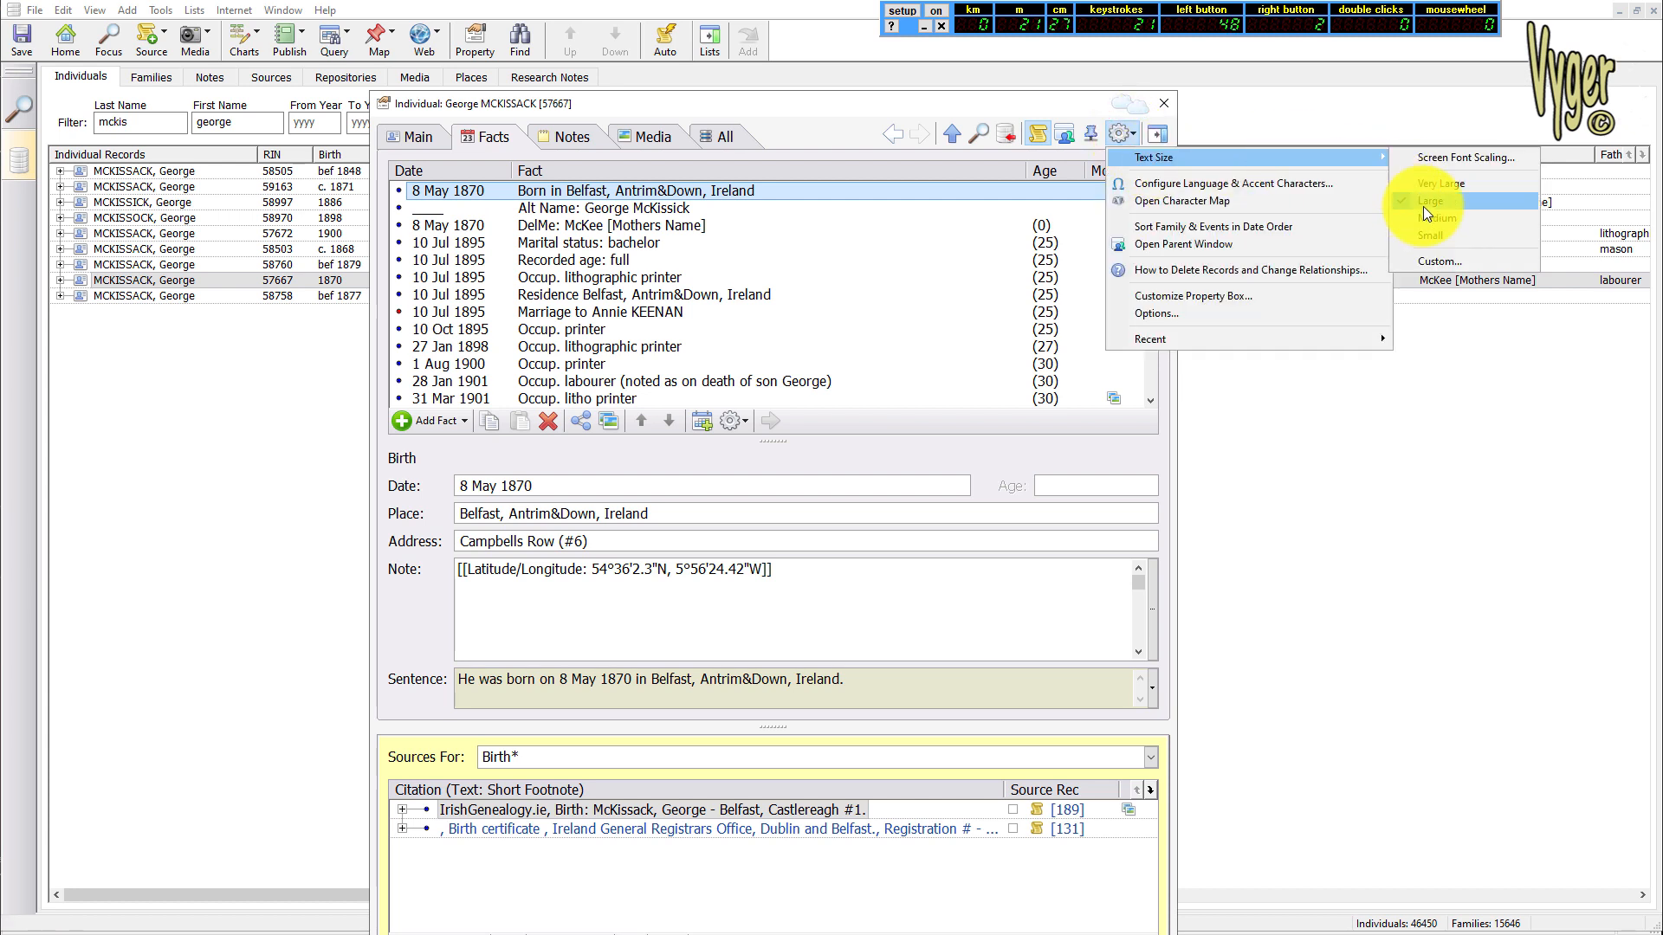
{"action": "left_click", "coordinate": [1450, 183]}
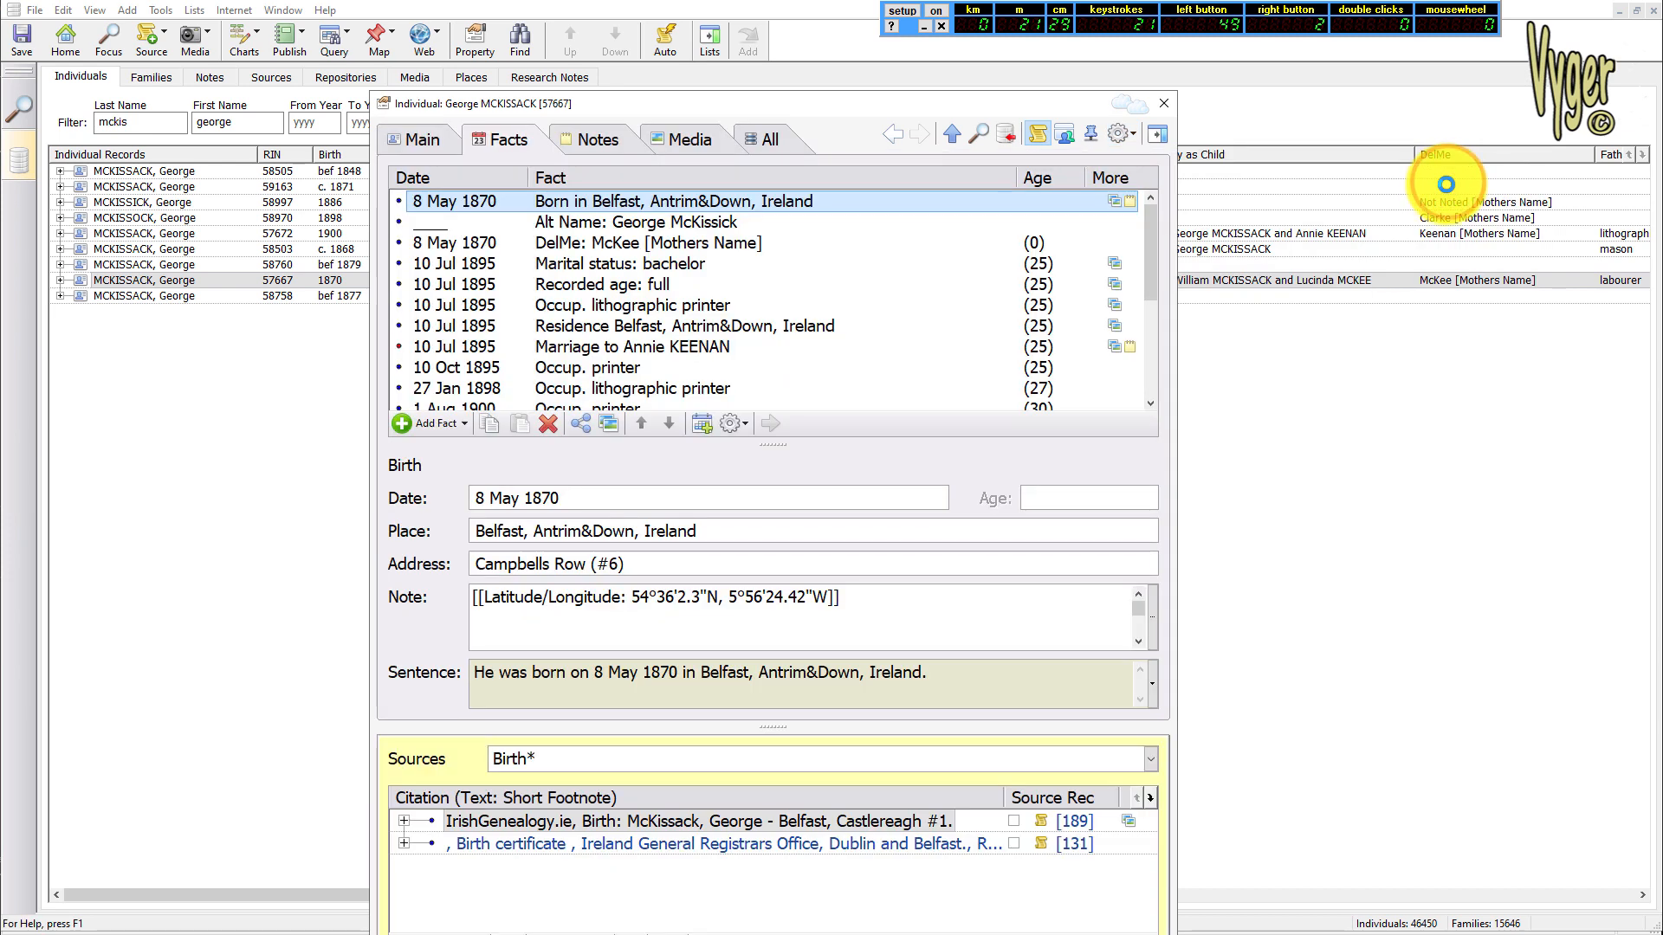
{"action": "left_click", "coordinate": [1137, 138]}
{"action": "left_click", "coordinate": [1137, 157]}
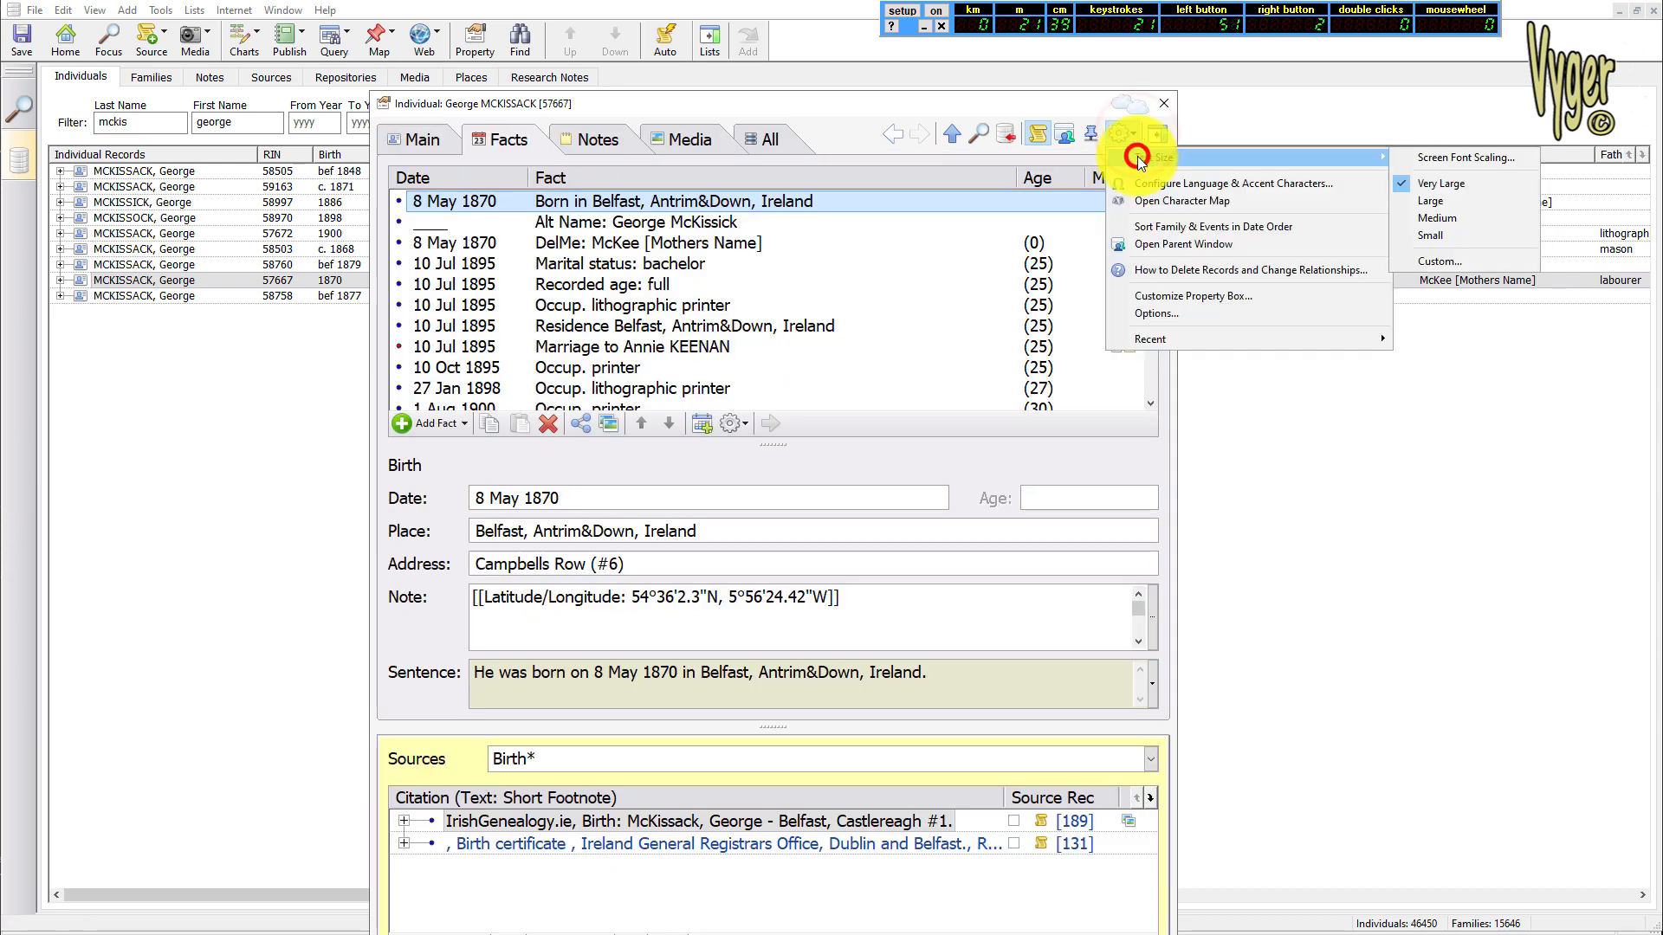
{"action": "left_click", "coordinate": [1453, 201]}
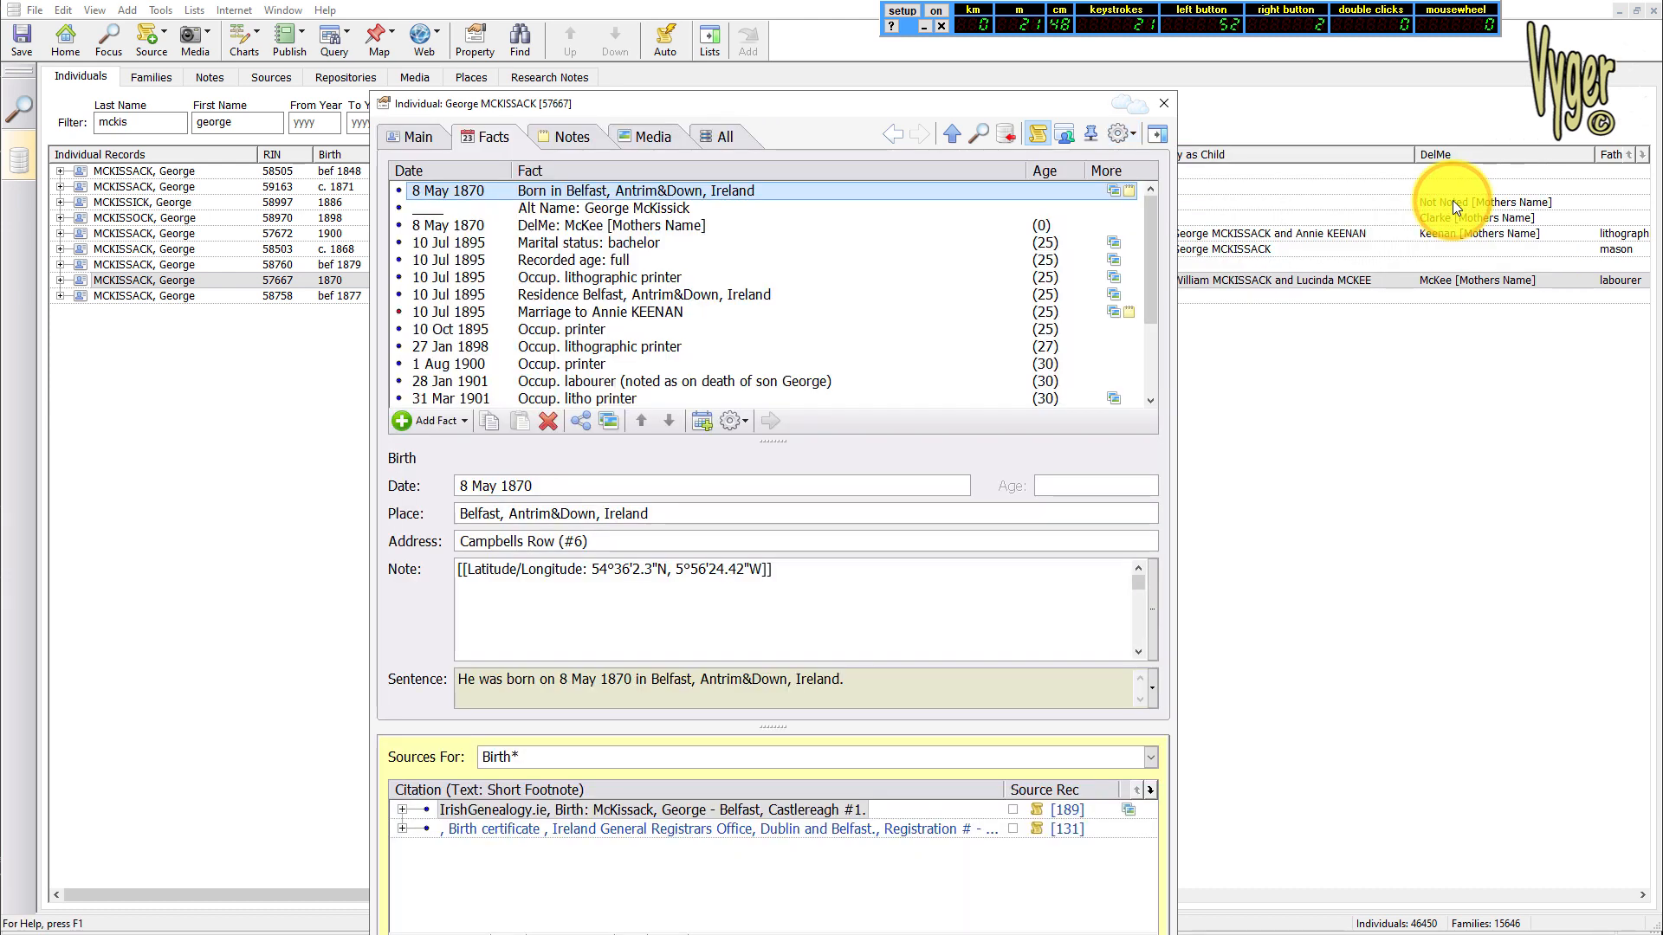
{"action": "left_click", "coordinate": [762, 107]}
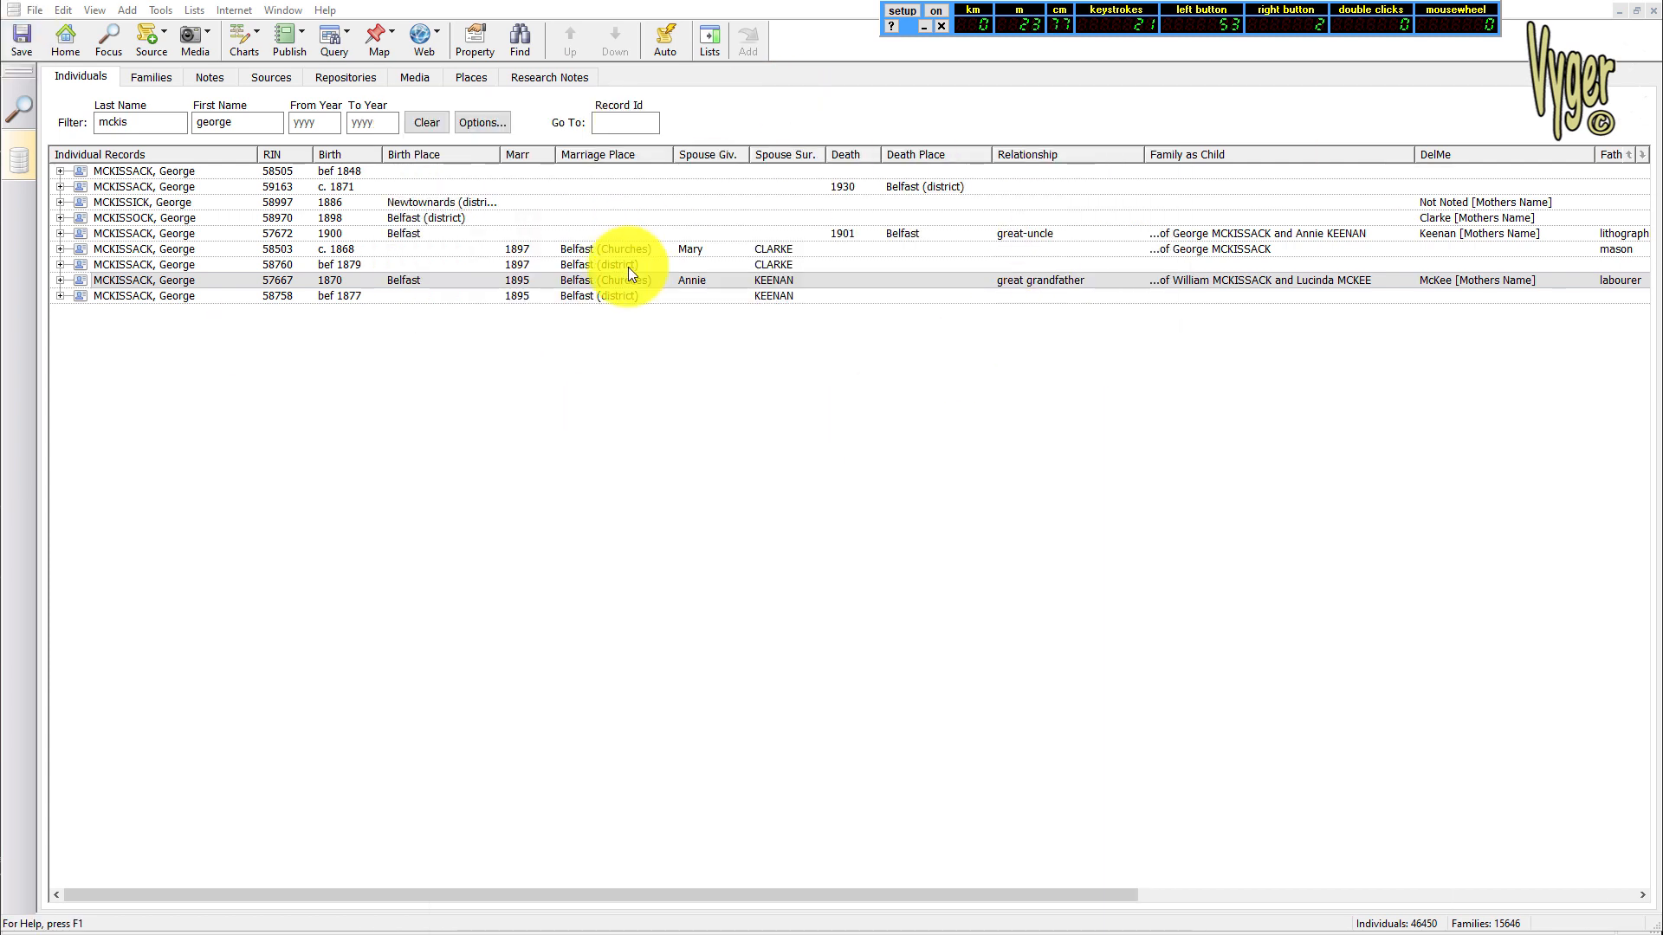
Set the screen font scaling to 120% in the display preferences and apply it
{"action": "left_click", "coordinate": [160, 12]}
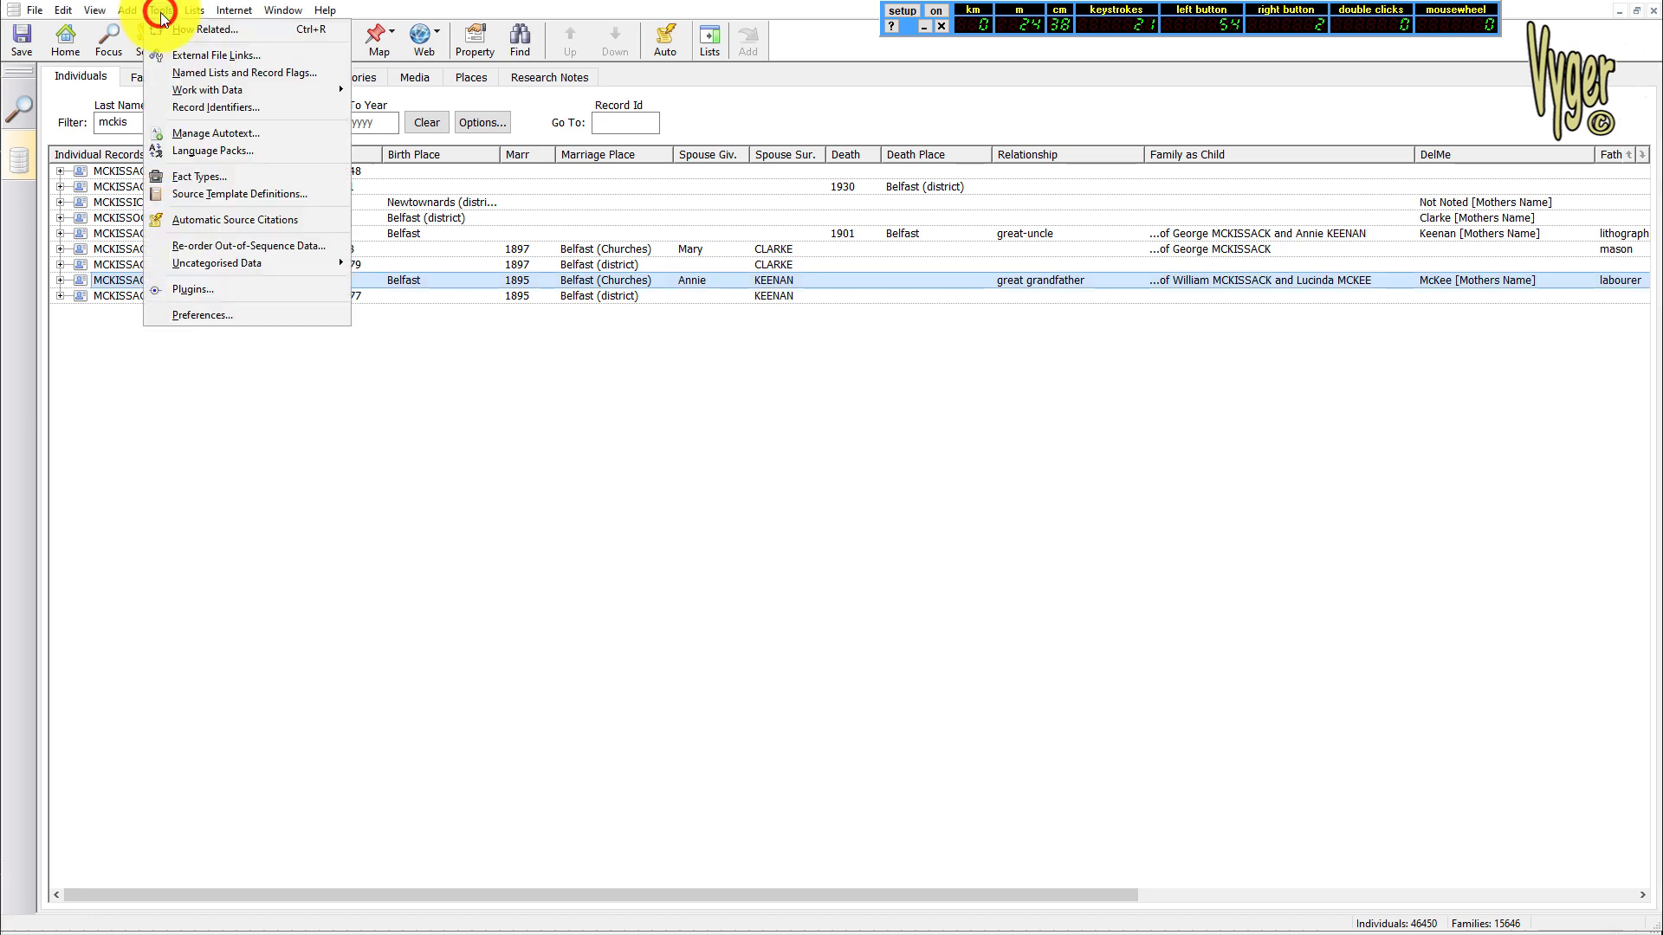
{"action": "left_click", "coordinate": [220, 314]}
{"action": "left_click", "coordinate": [469, 232]}
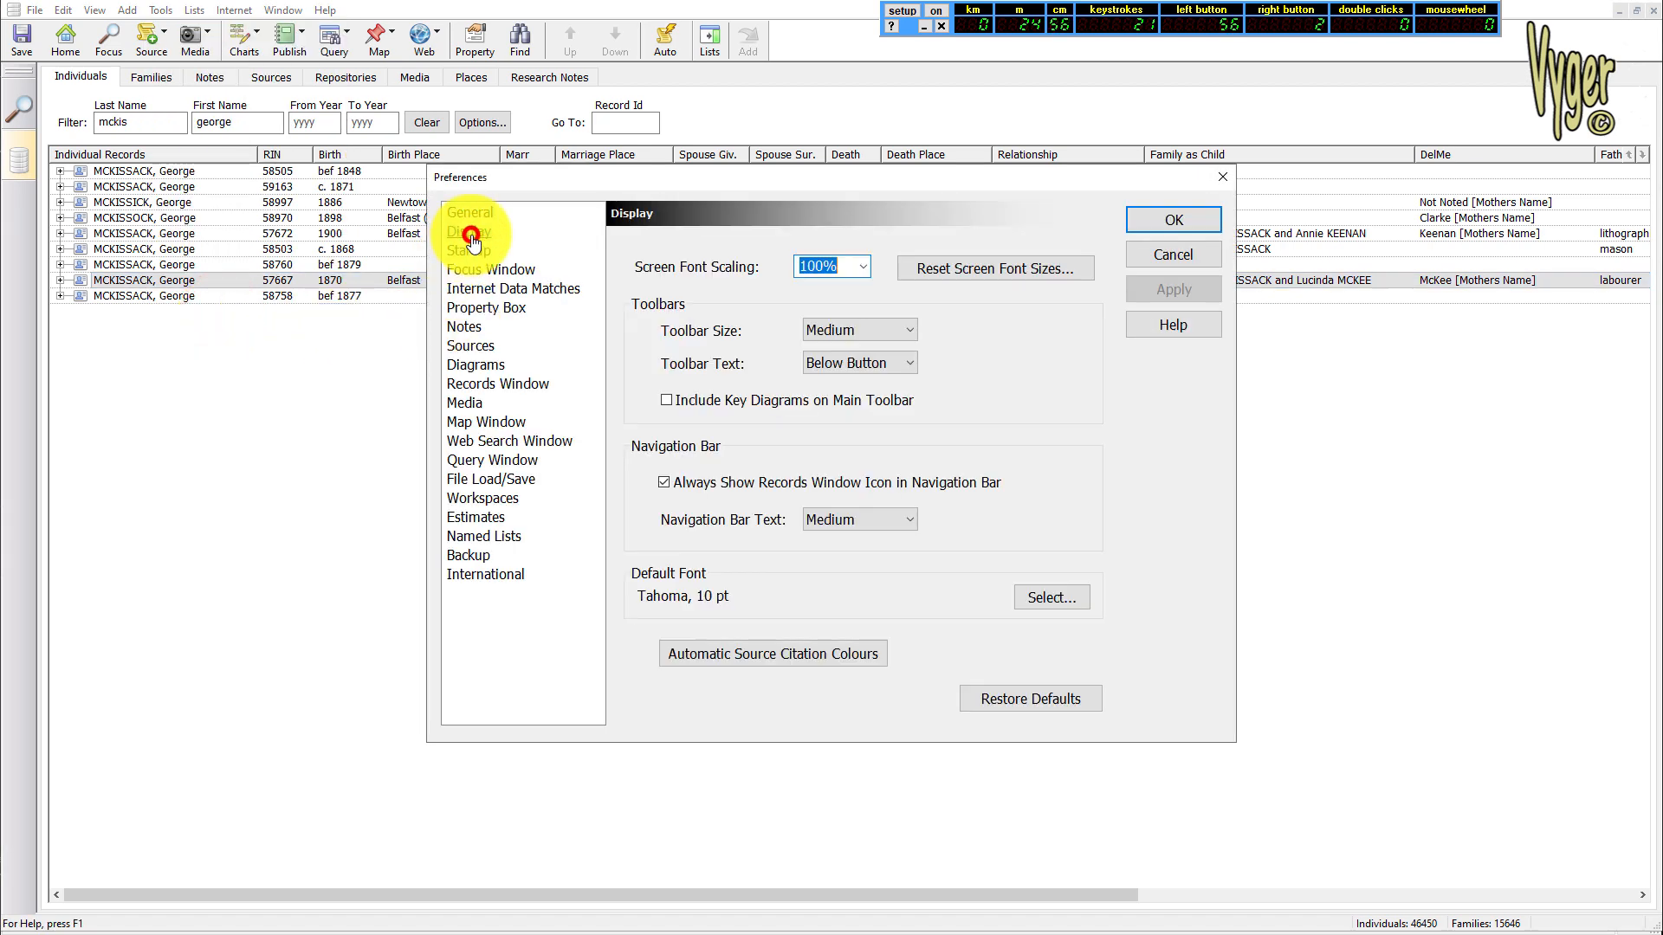
{"action": "left_click", "coordinate": [864, 267]}
{"action": "left_click", "coordinate": [811, 320]}
{"action": "left_click", "coordinate": [1173, 289]}
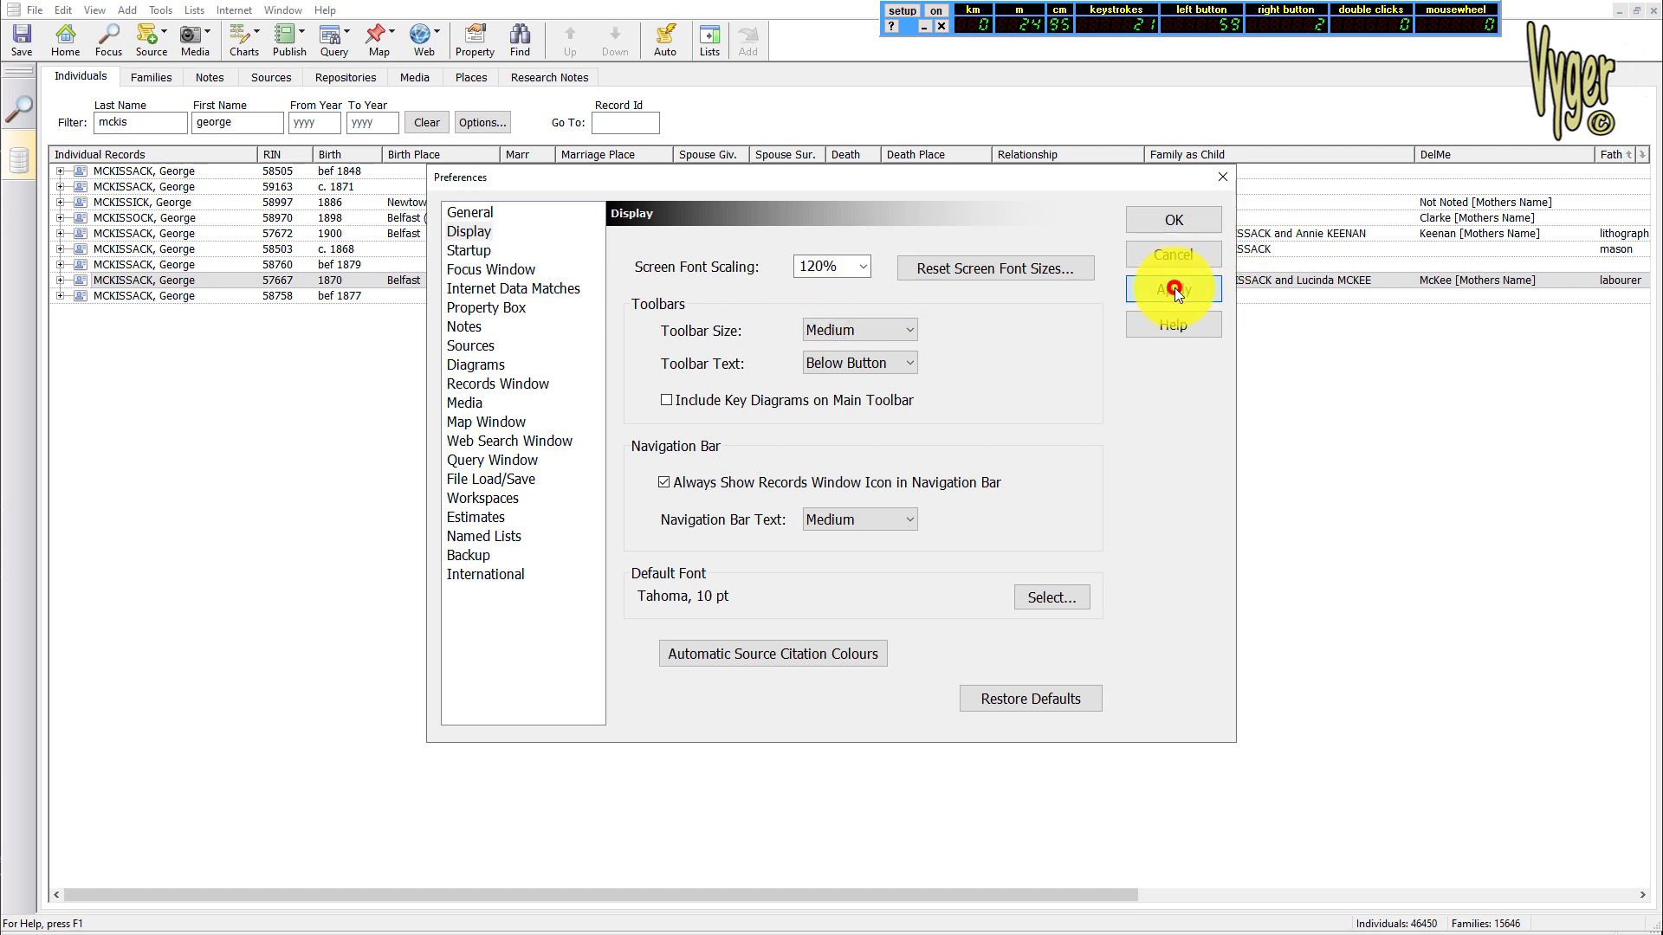
{"action": "left_click", "coordinate": [1174, 220]}
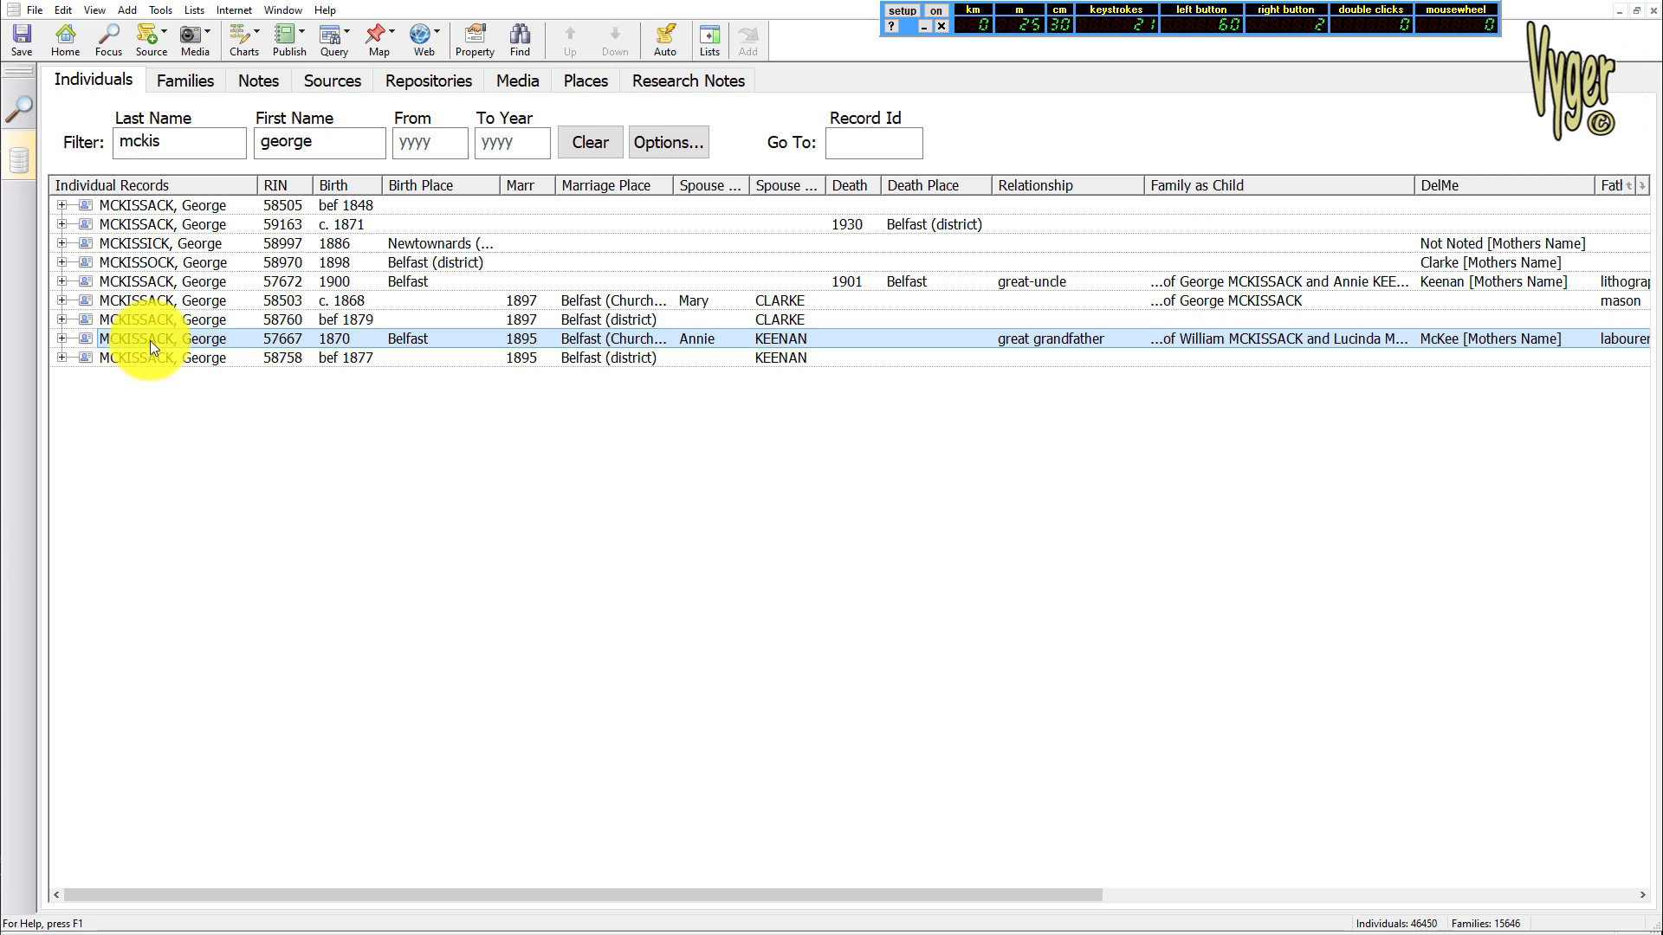
Expand individual records 57667 and 58758 in the records list to compare their facts
{"action": "double_click", "coordinate": [149, 341]}
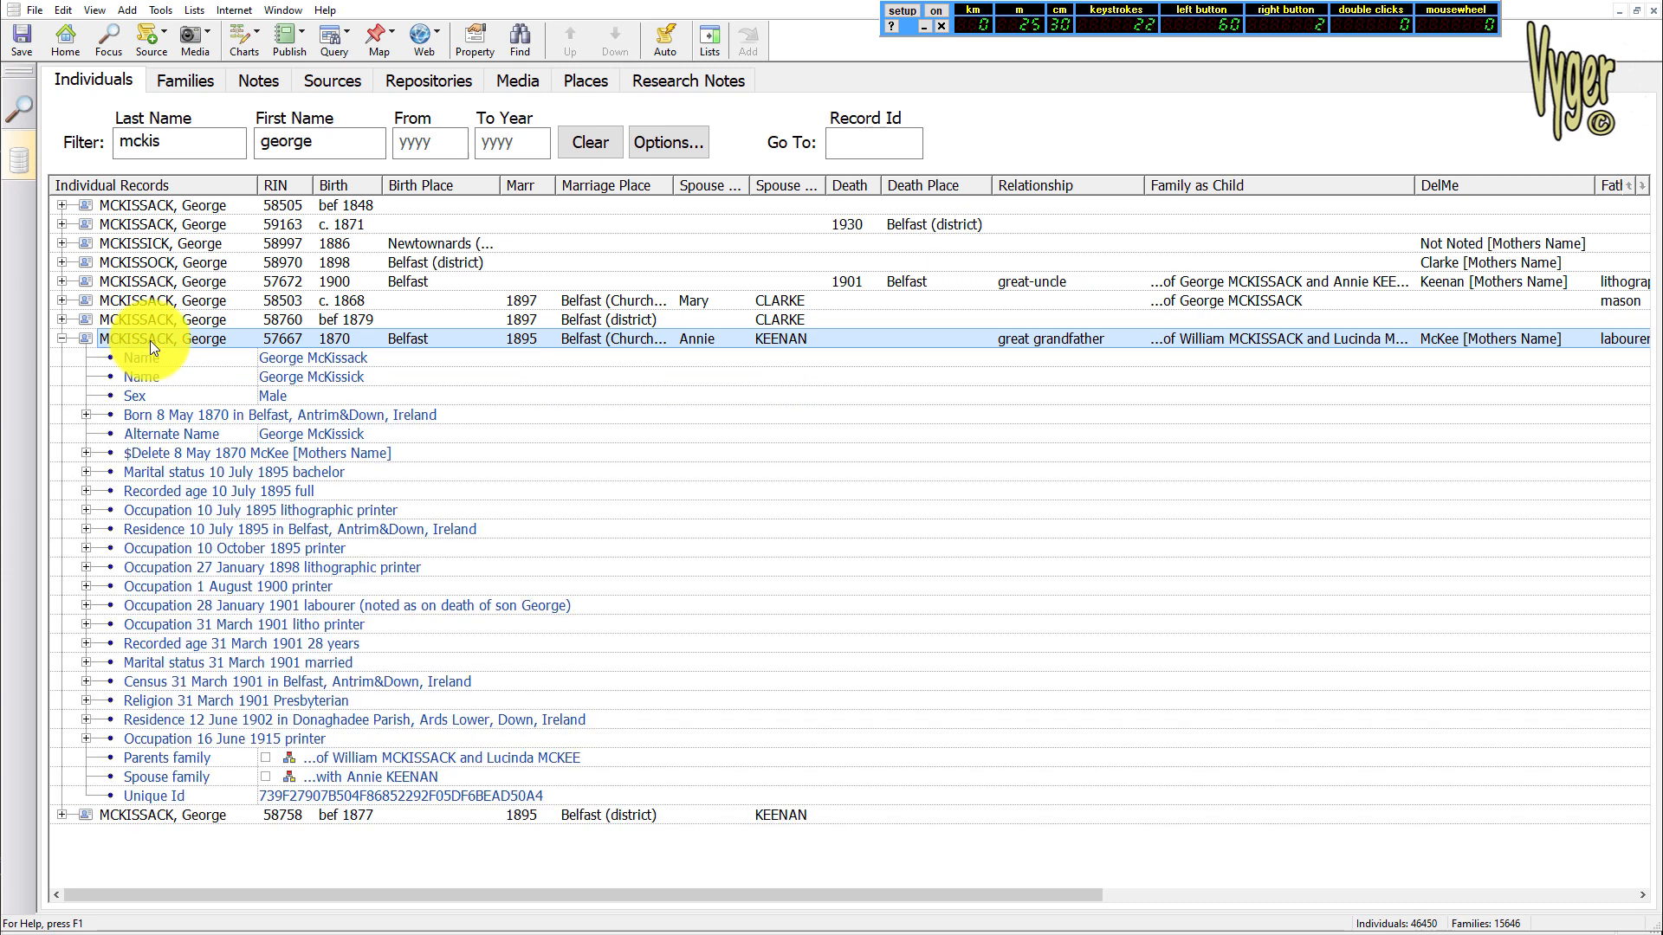
{"action": "scroll", "coordinate": [696, 490], "scroll_direction": "down", "scroll_amount": 3}
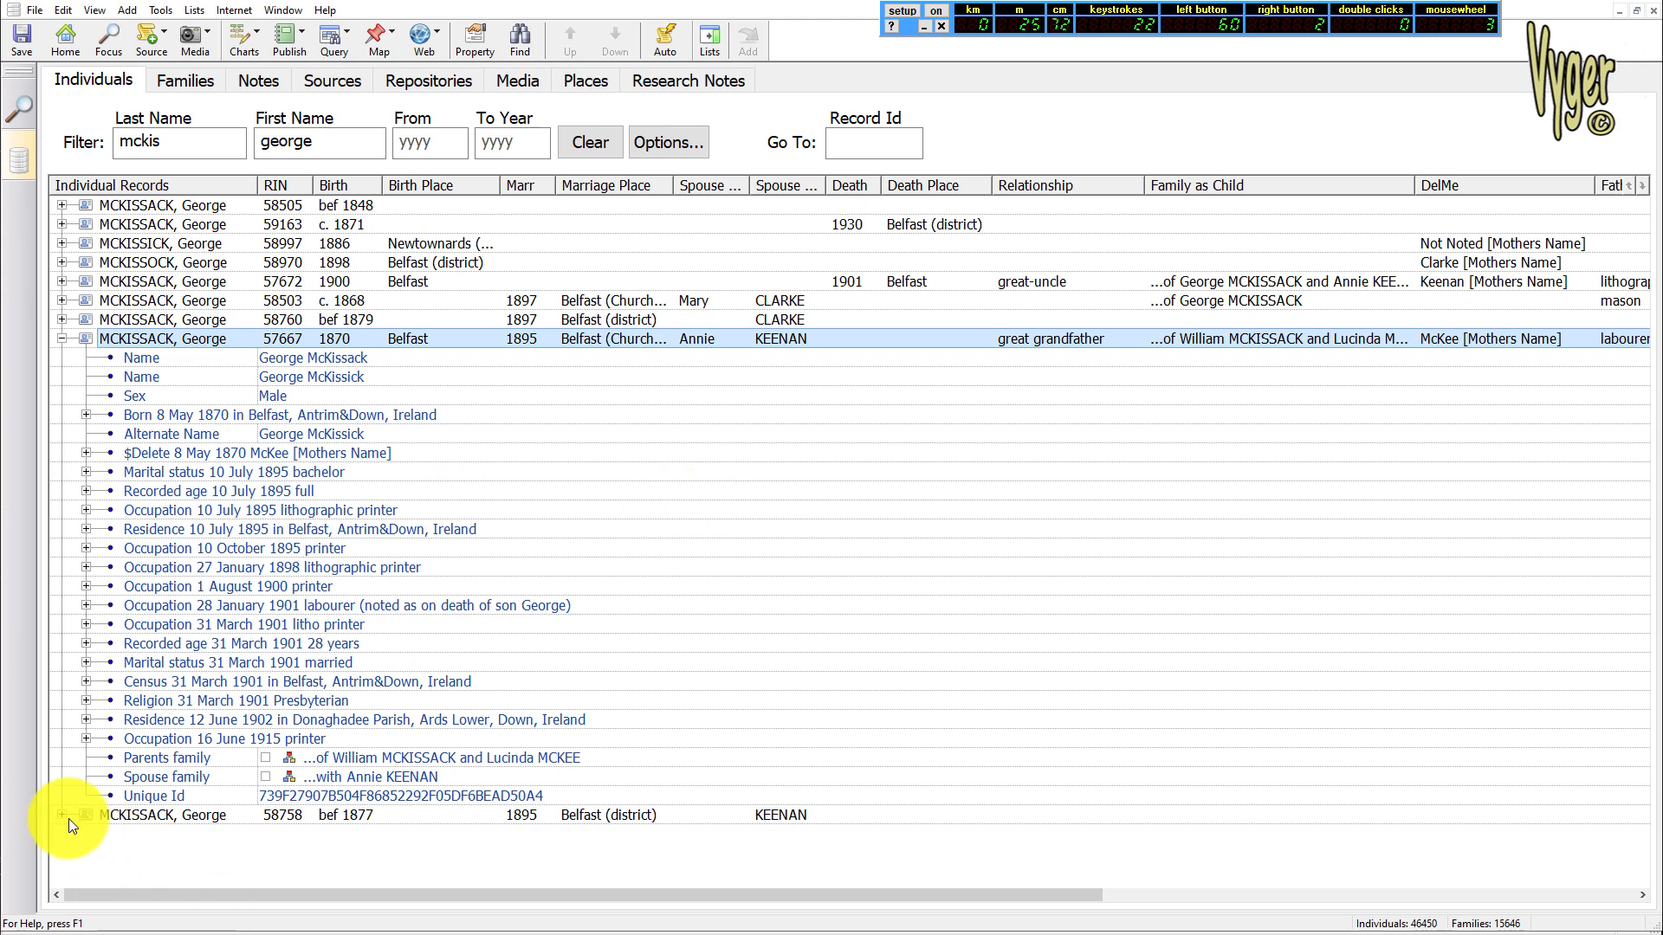
{"action": "left_click", "coordinate": [130, 816]}
{"action": "key", "text": "Right"}
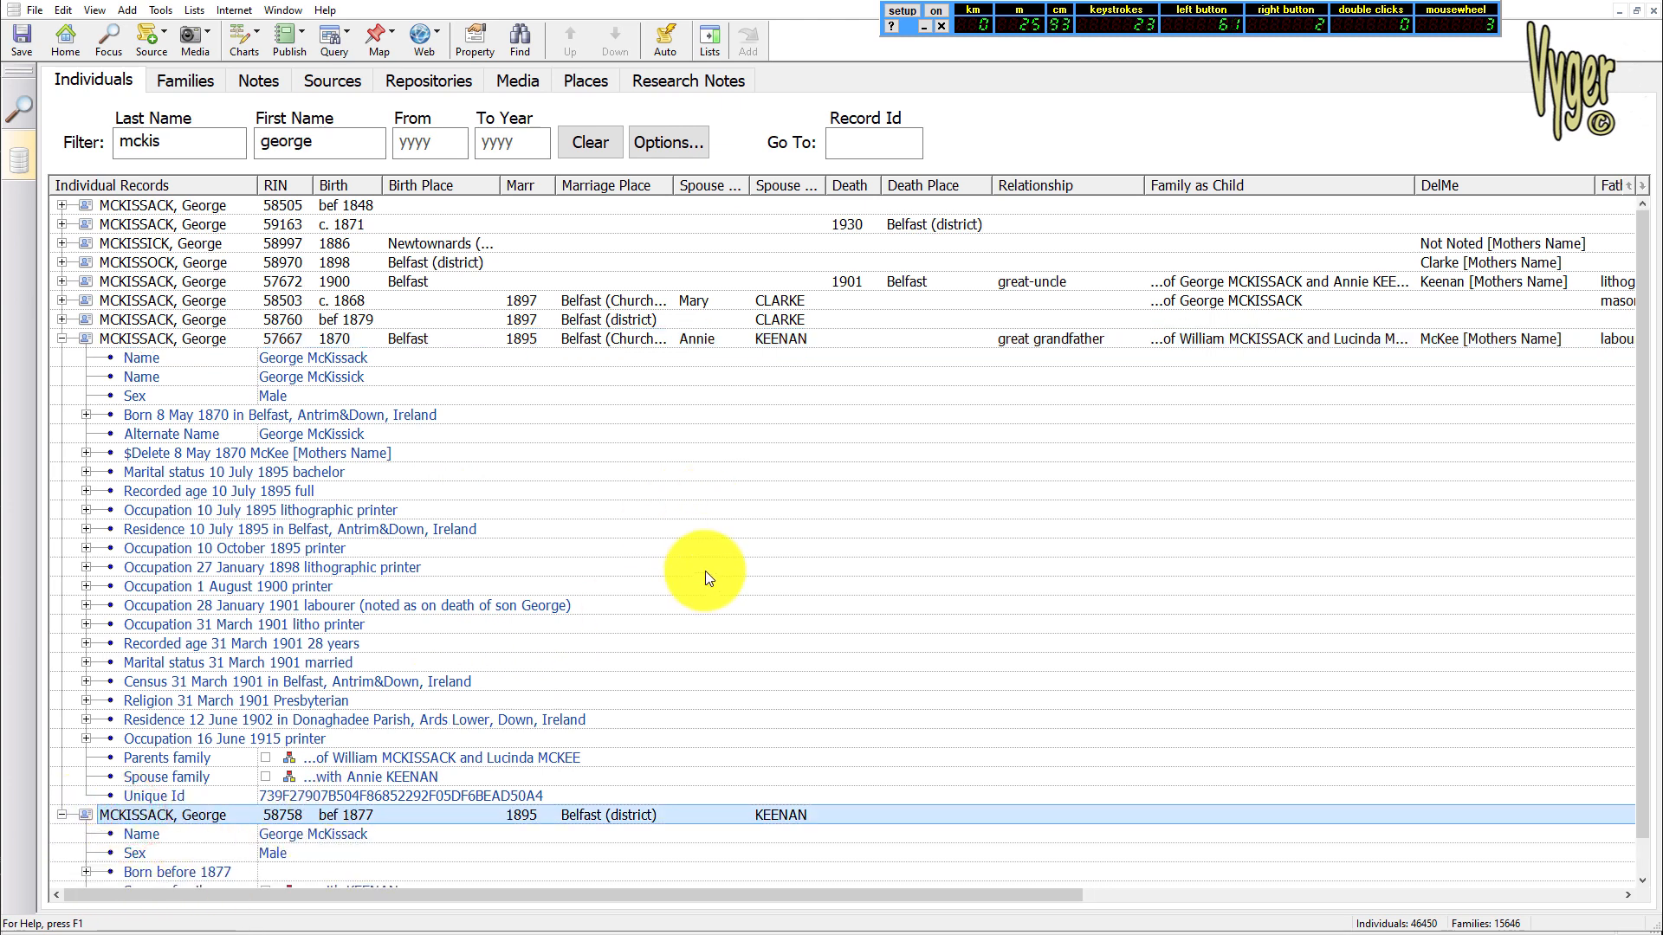
{"action": "scroll", "coordinate": [322, 322], "scroll_direction": "down", "scroll_amount": 4}
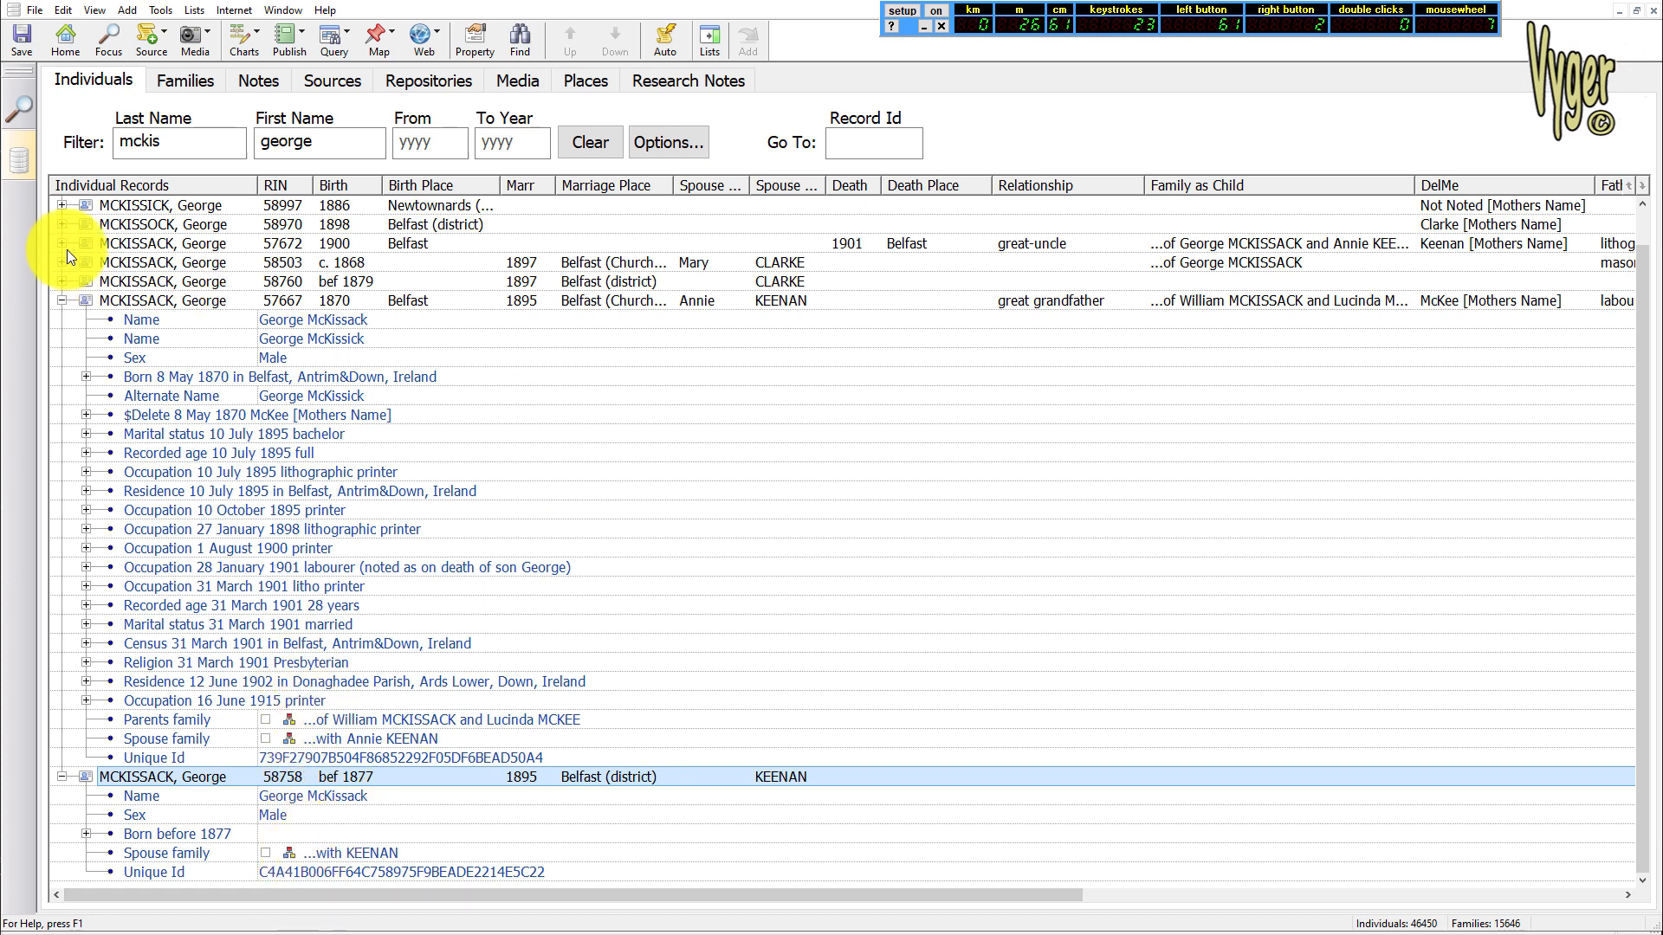
Look into the details of record 57672, and collapse records 57672, 57667 and 58758
{"action": "left_click", "coordinate": [172, 249]}
{"action": "key", "text": "Right"}
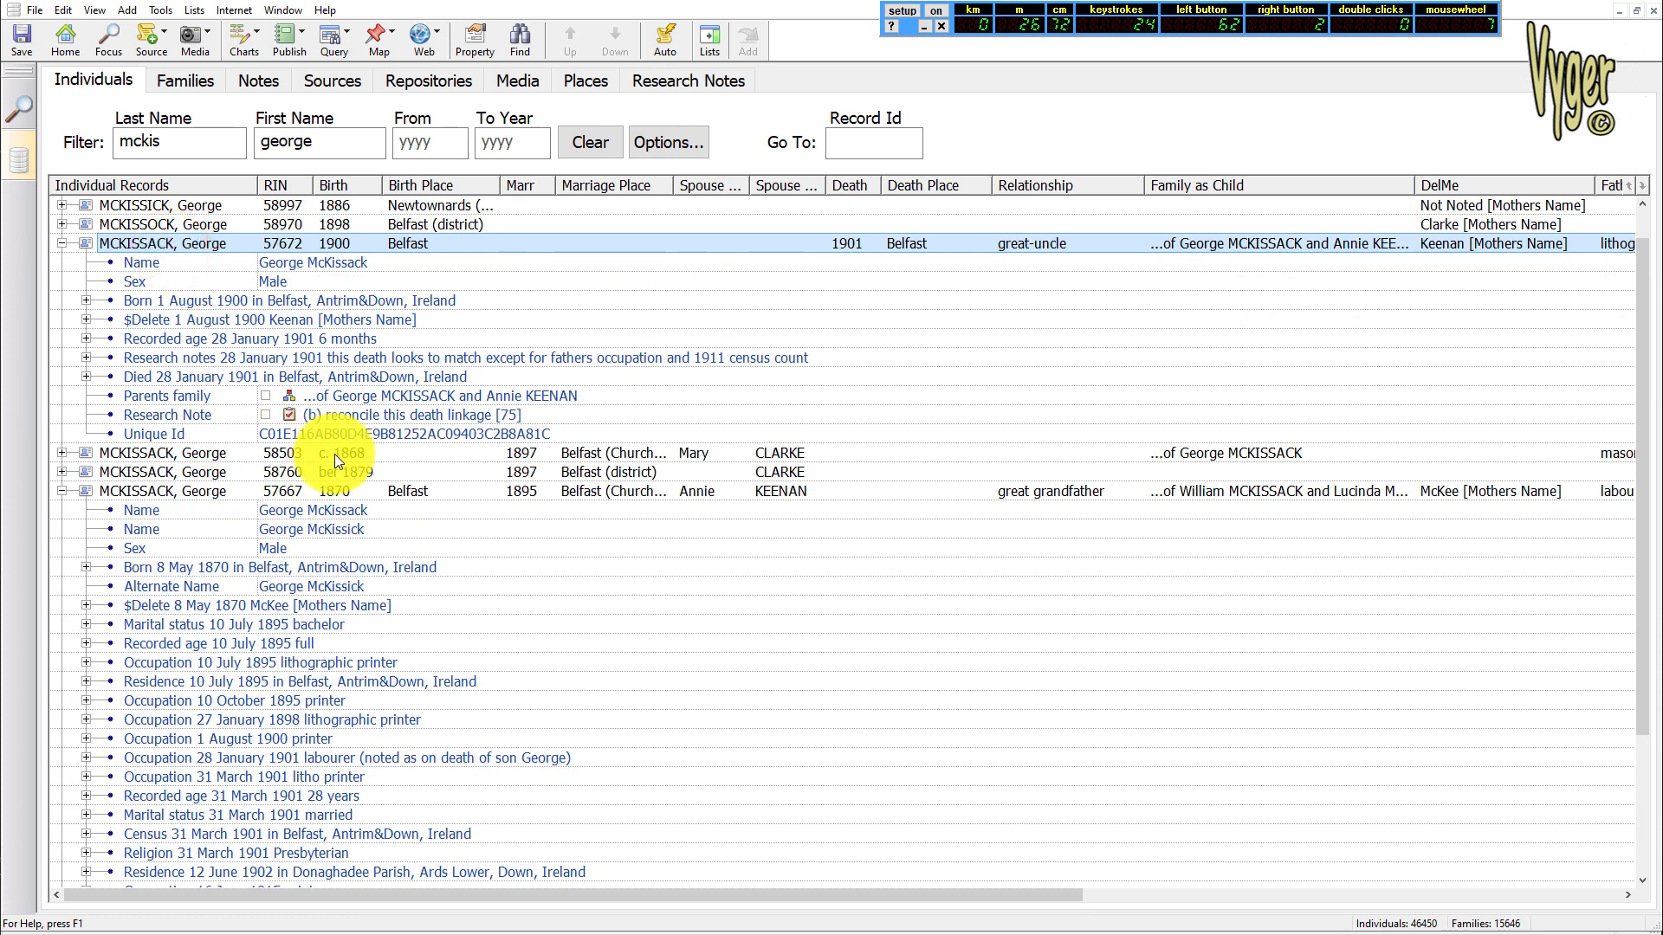
{"action": "key", "text": "Left"}
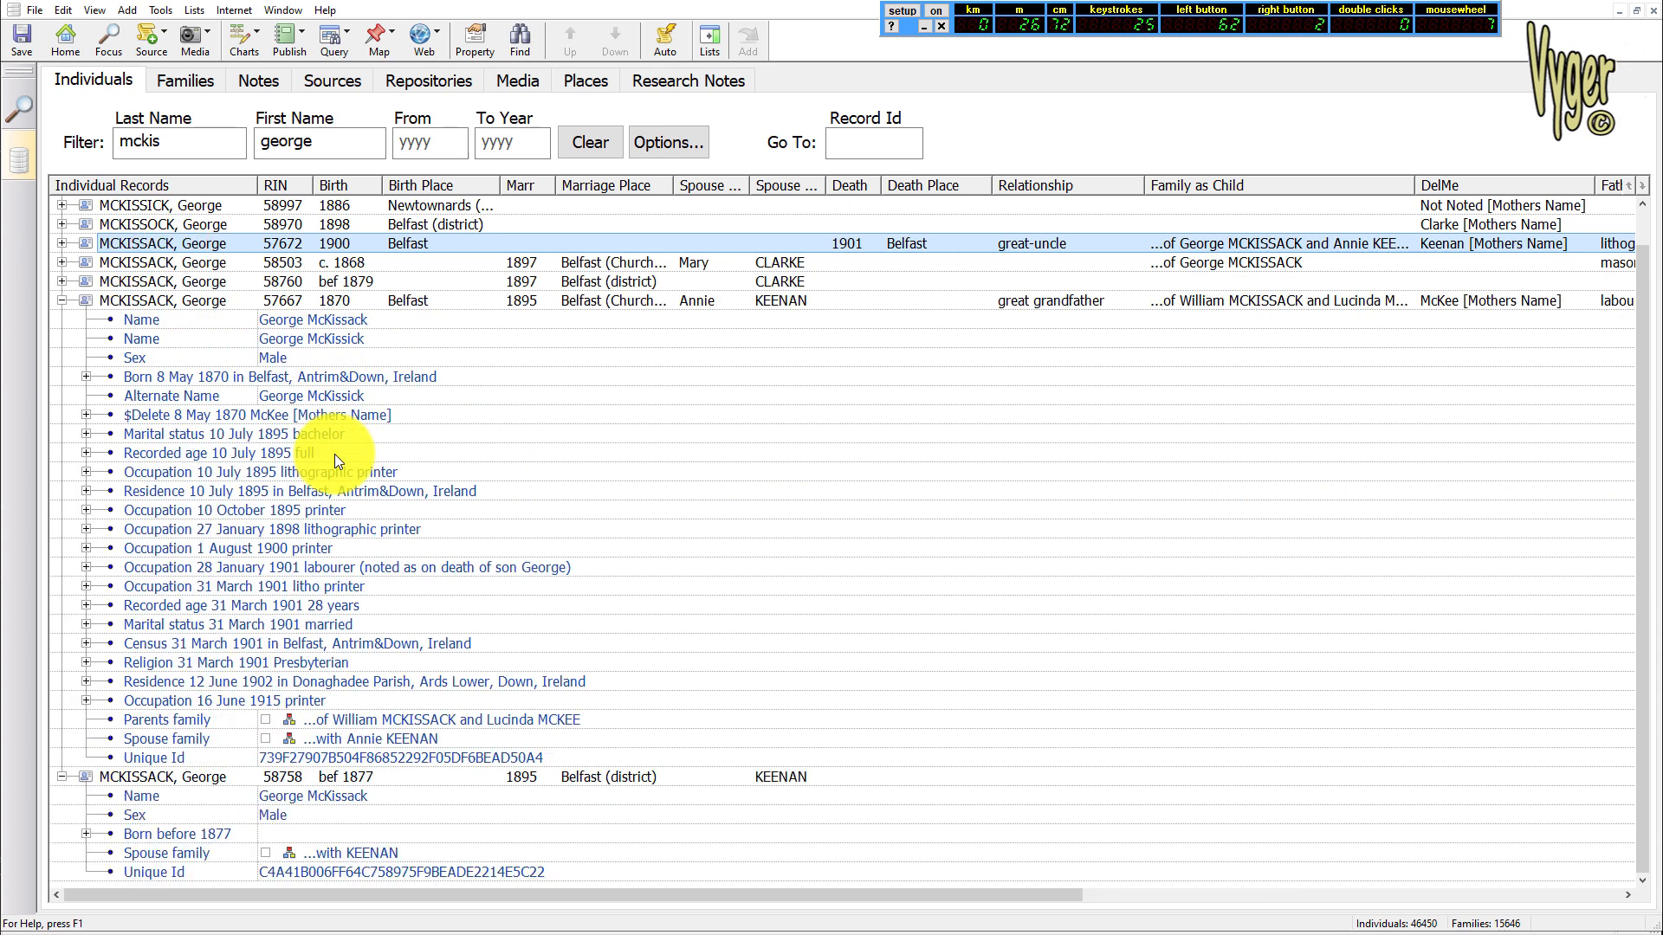
{"action": "left_click", "coordinate": [185, 300]}
{"action": "key", "text": "Left"}
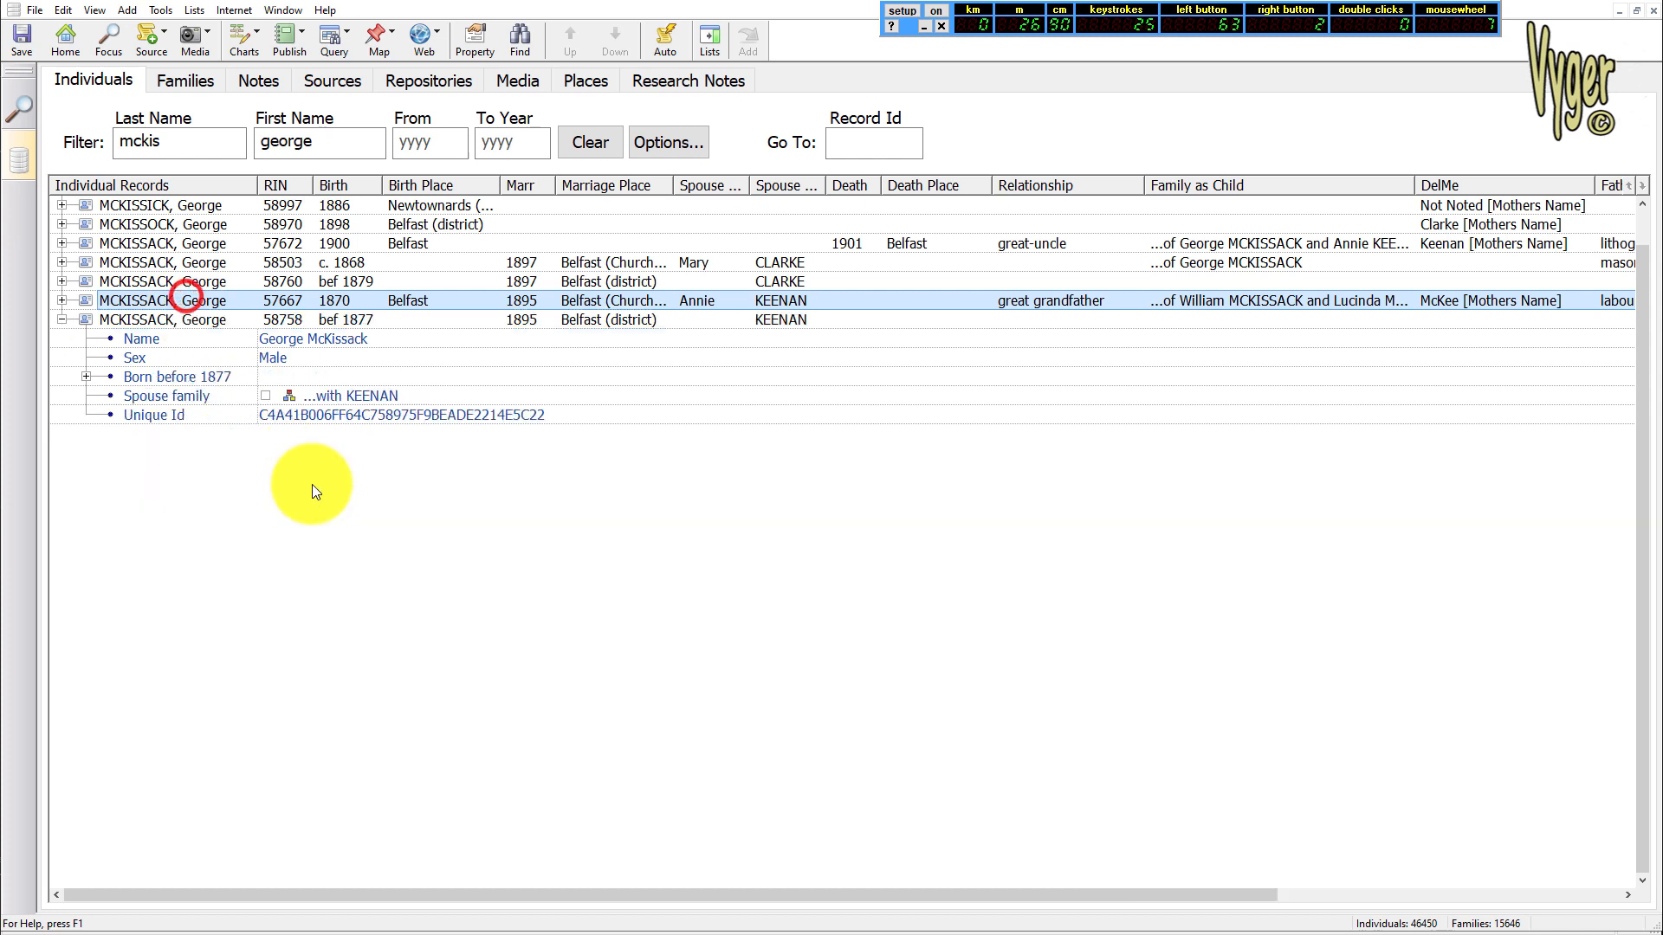
{"action": "left_click", "coordinate": [184, 325]}
Reset all the mouse and keyboard counters in the Mousotron counter panel
{"action": "right_click", "coordinate": [1109, 19]}
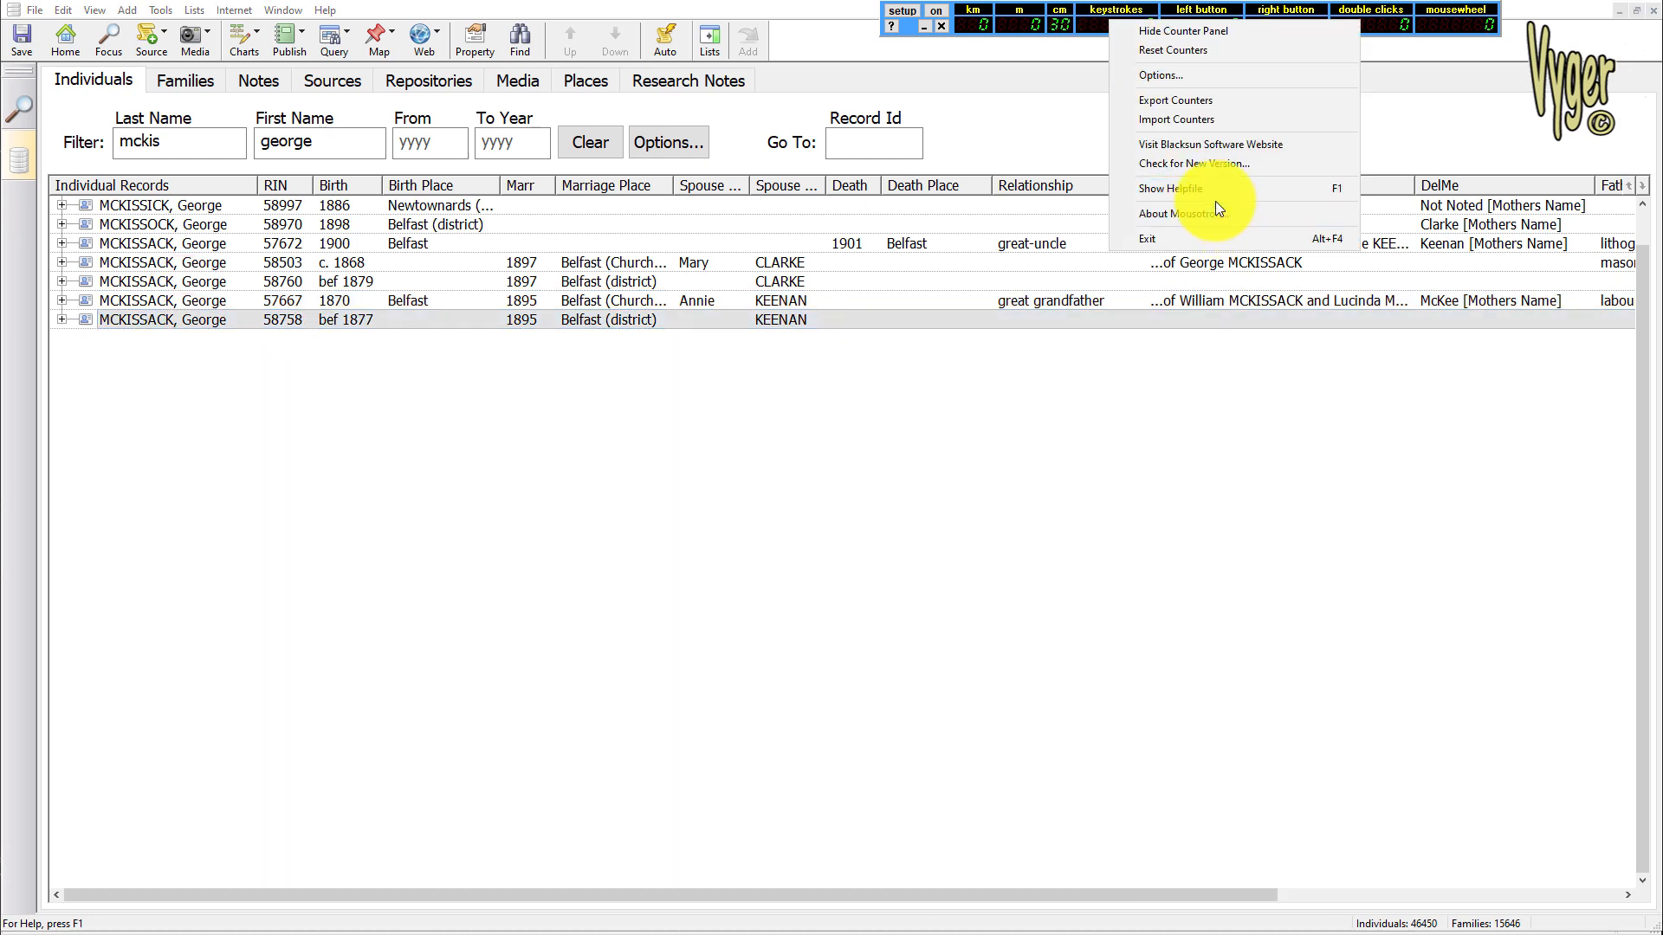
{"action": "left_click", "coordinate": [1199, 49]}
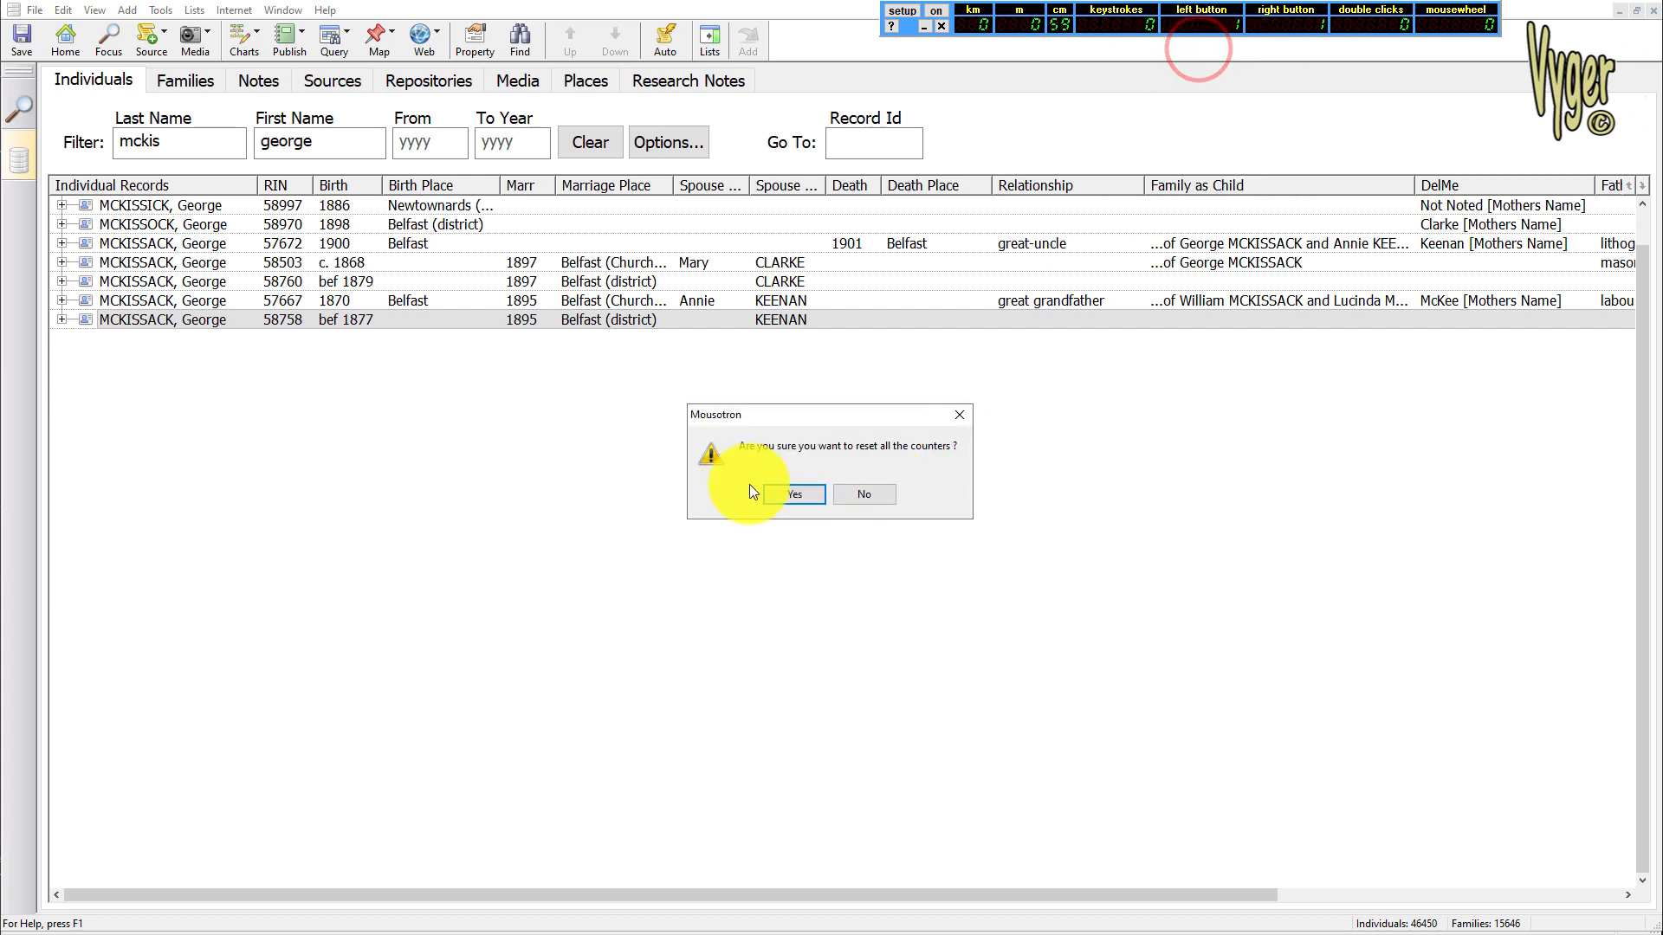
{"action": "left_click", "coordinate": [792, 494]}
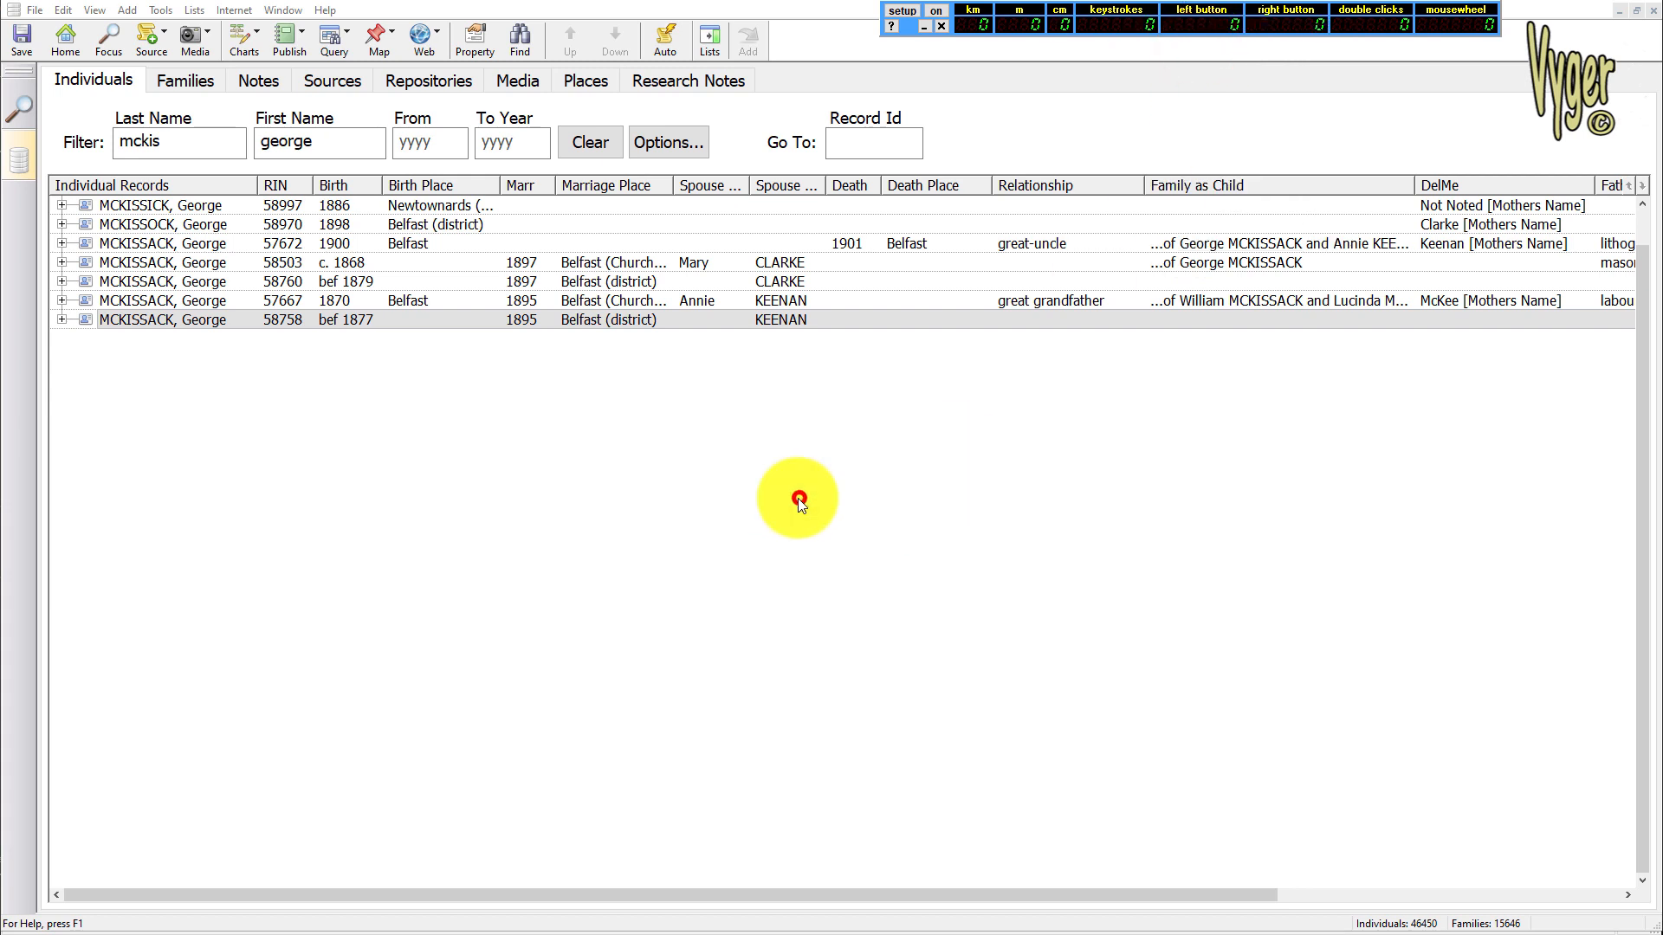
Select individual records 57667 and 58758 together and open them in the merge comparison
{"action": "left_click", "coordinate": [258, 298], "text": "shift"}
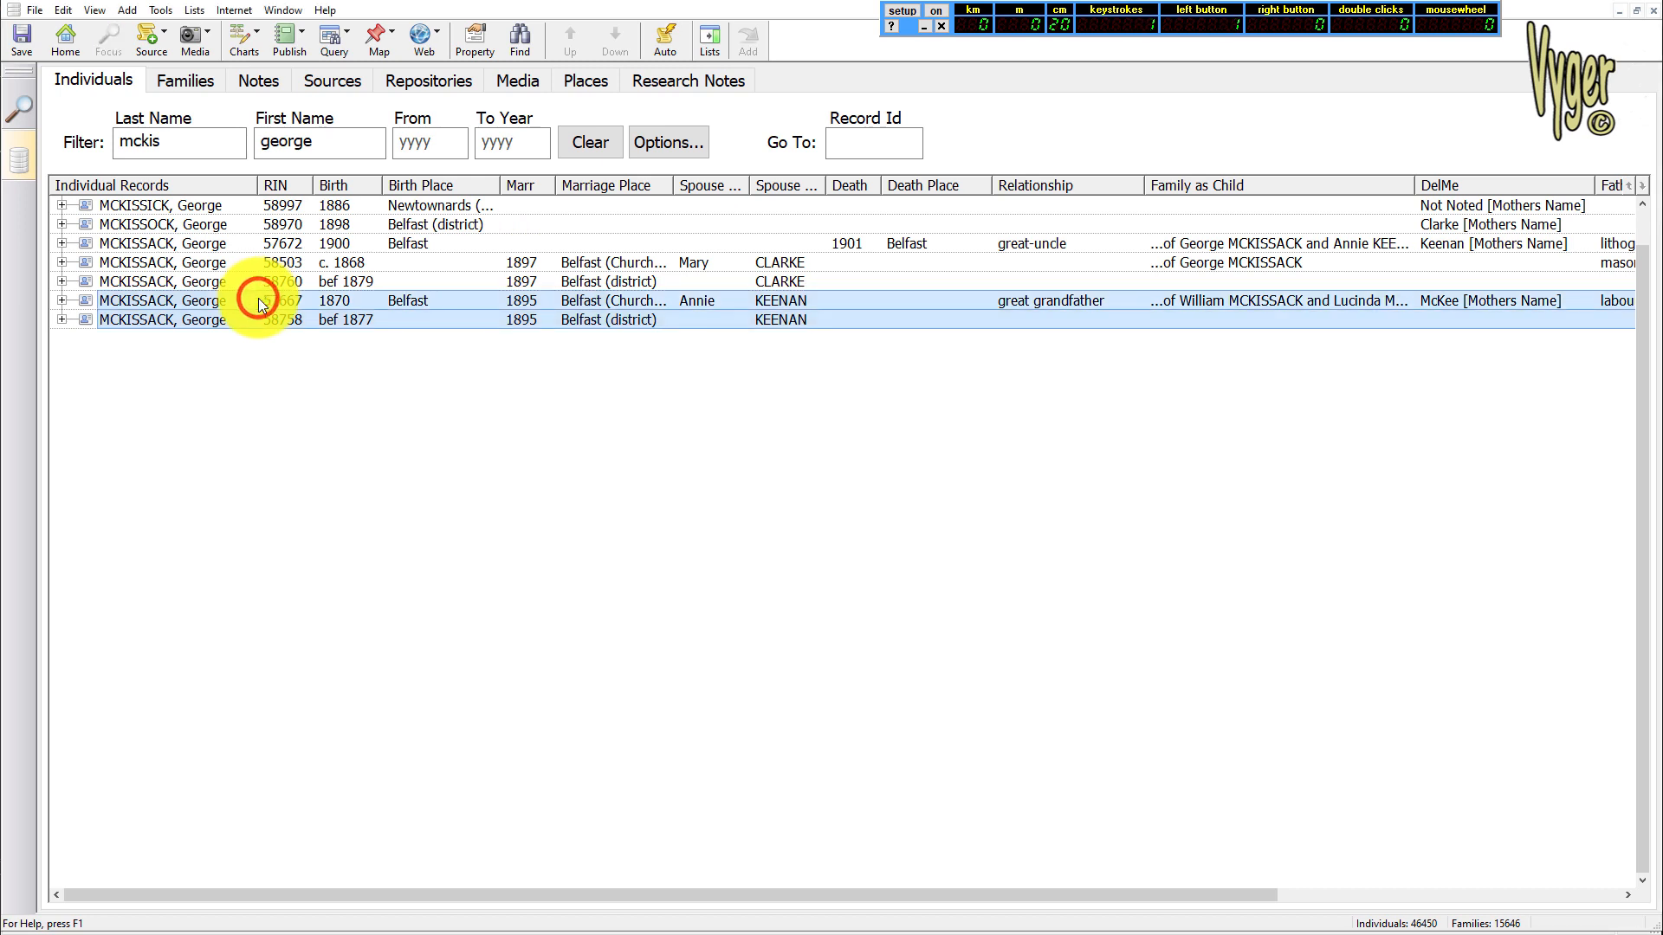
{"action": "left_click", "coordinate": [63, 11]}
{"action": "left_click", "coordinate": [142, 297]}
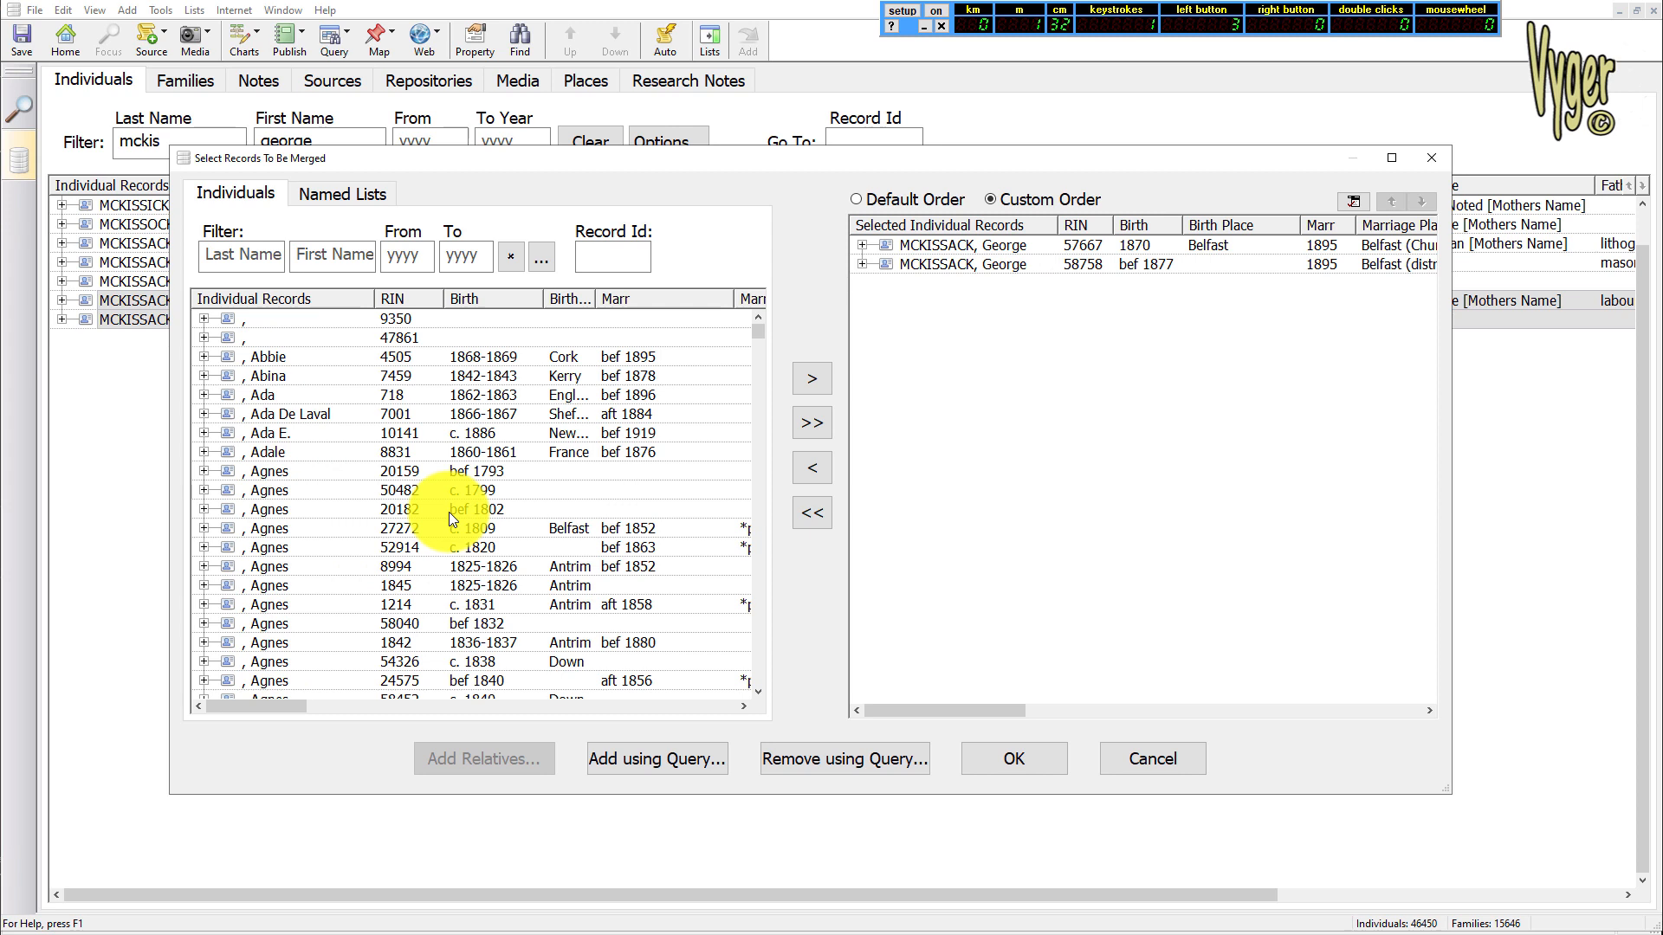
{"action": "left_click", "coordinate": [1016, 767]}
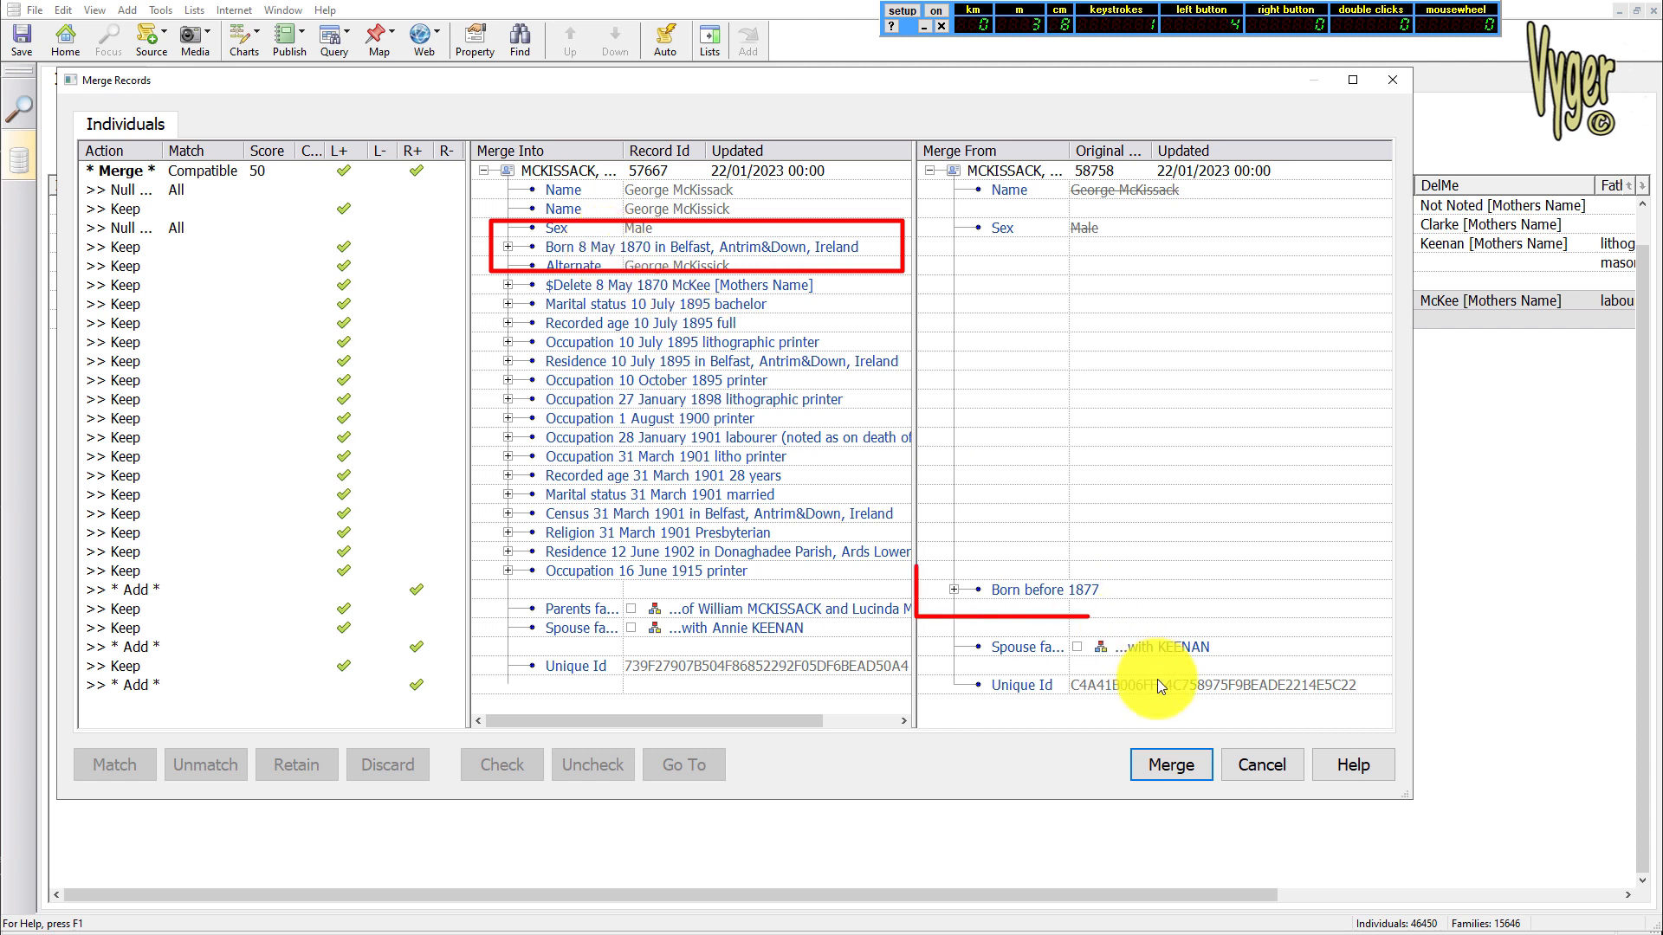
Discard record 58758's birth before 1877 and its spouse family, and merge the record into 57667
{"action": "left_click", "coordinate": [1031, 590]}
{"action": "left_click", "coordinate": [355, 752]}
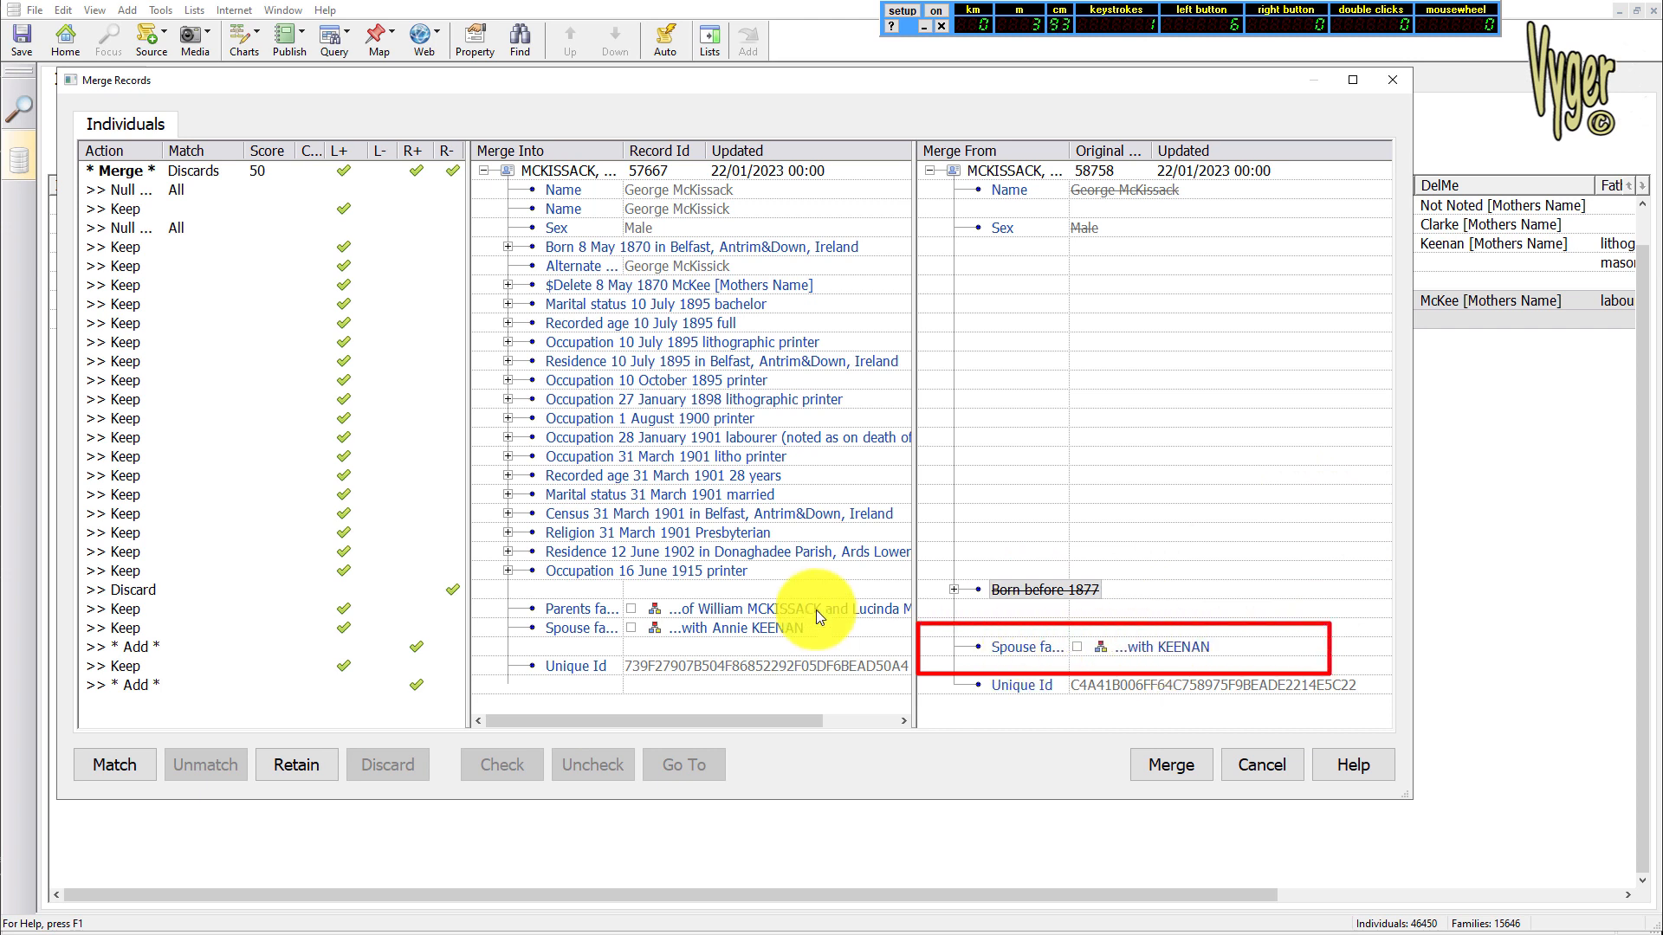
{"action": "left_click", "coordinate": [1035, 657]}
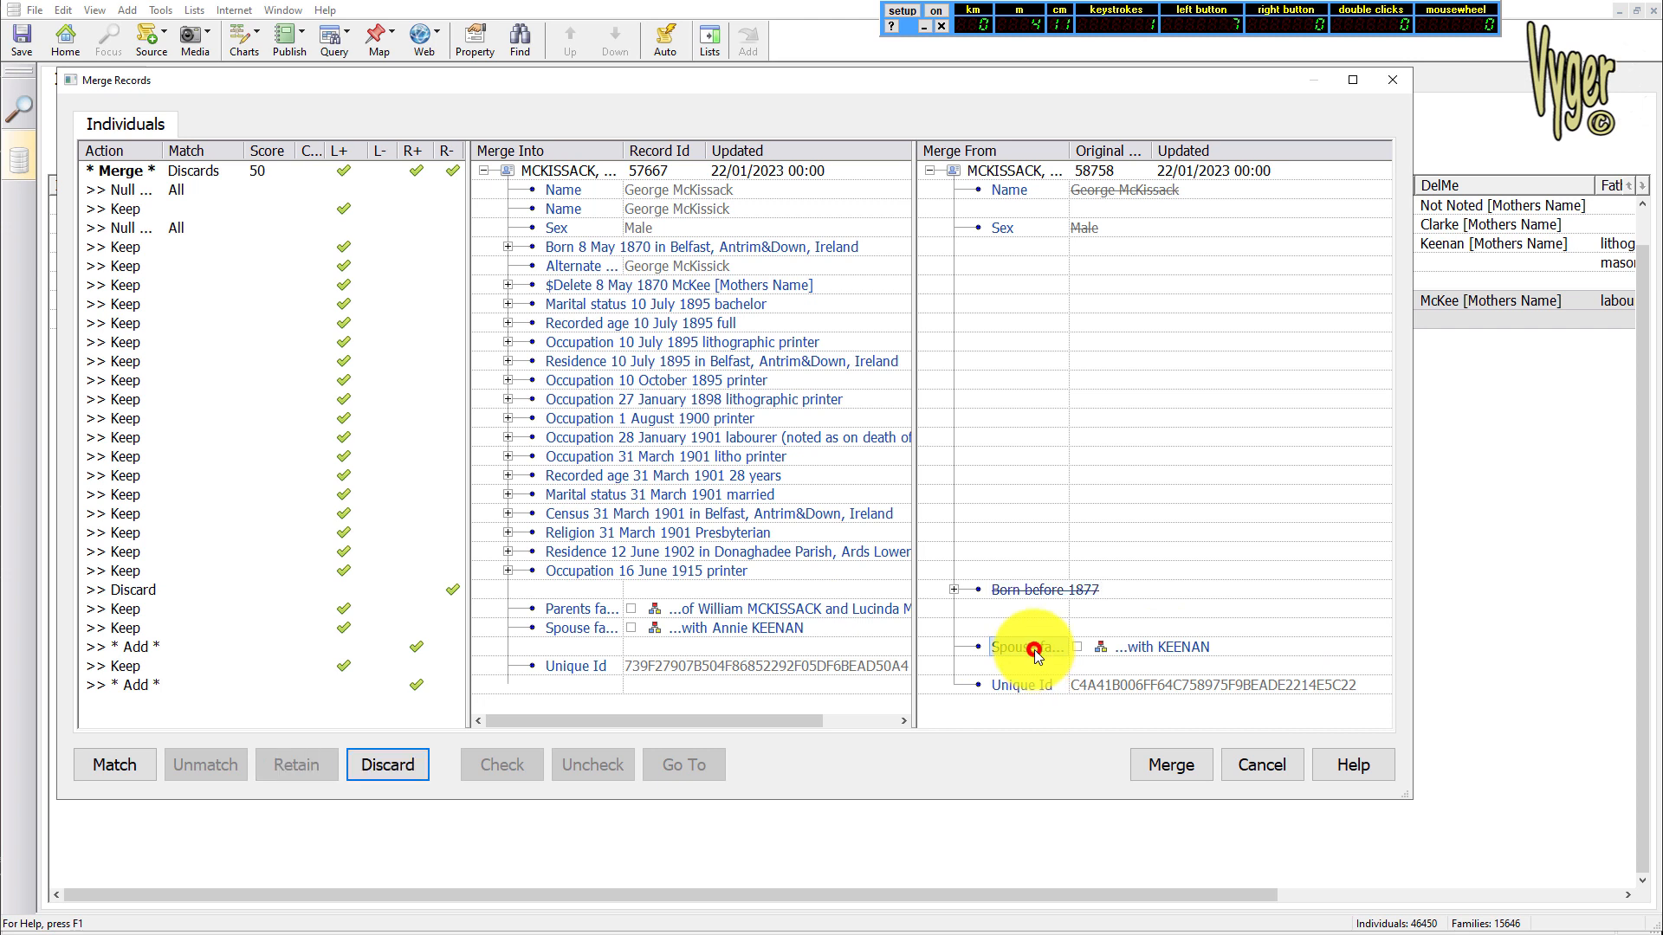
{"action": "left_click", "coordinate": [385, 768]}
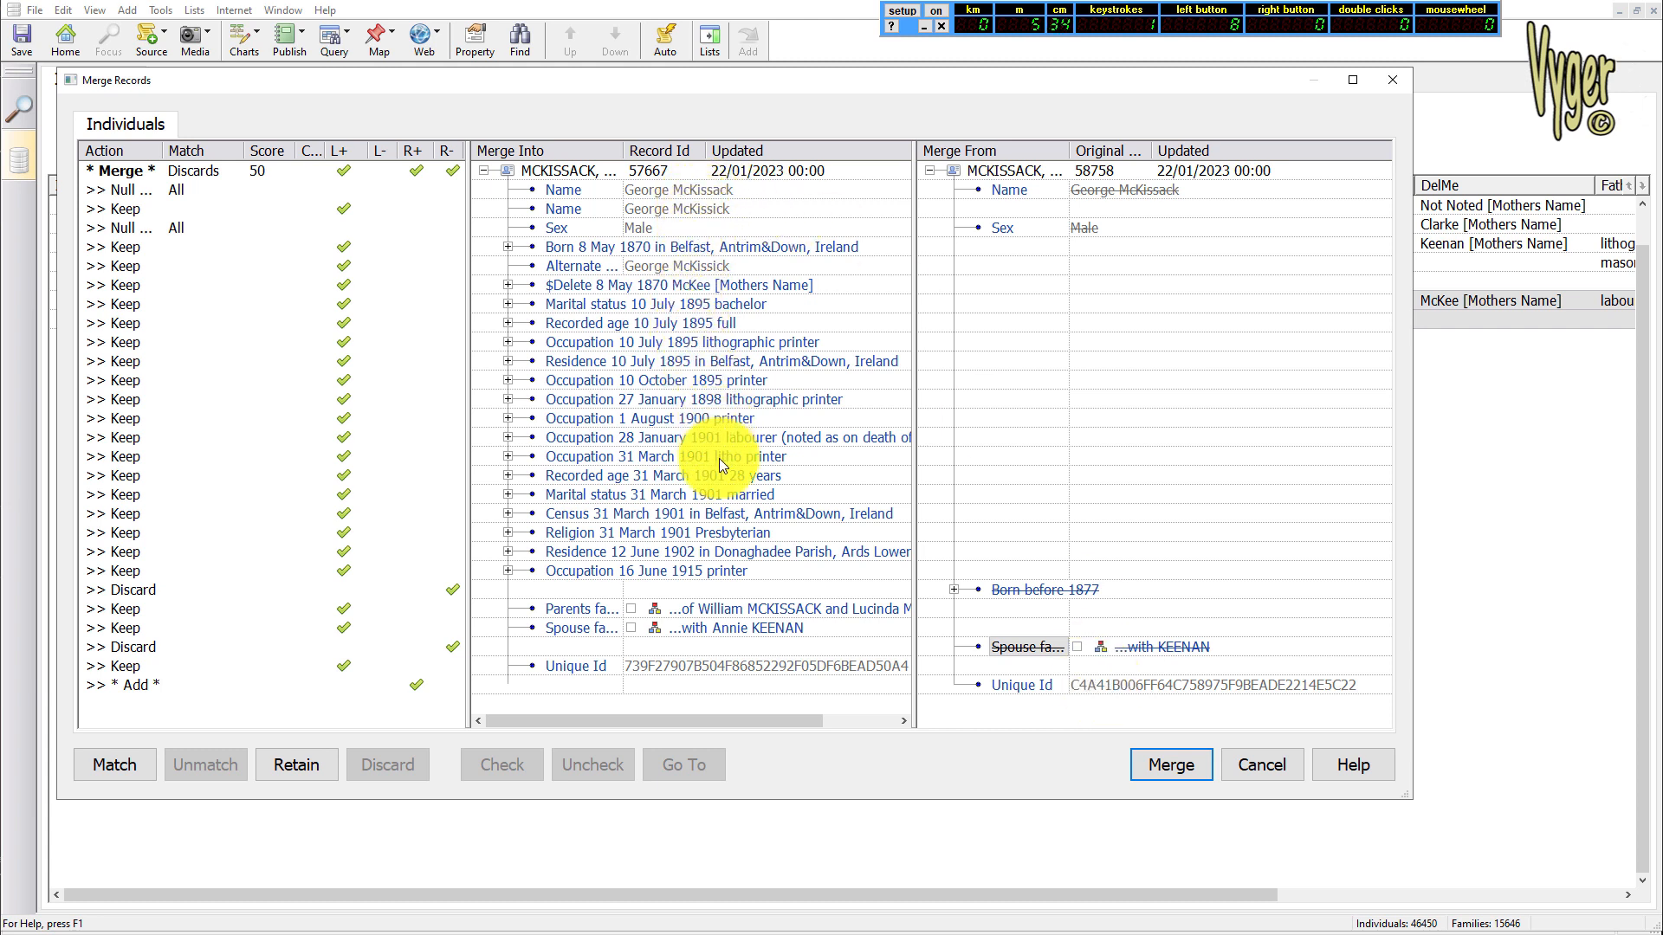
{"action": "left_click", "coordinate": [1175, 764]}
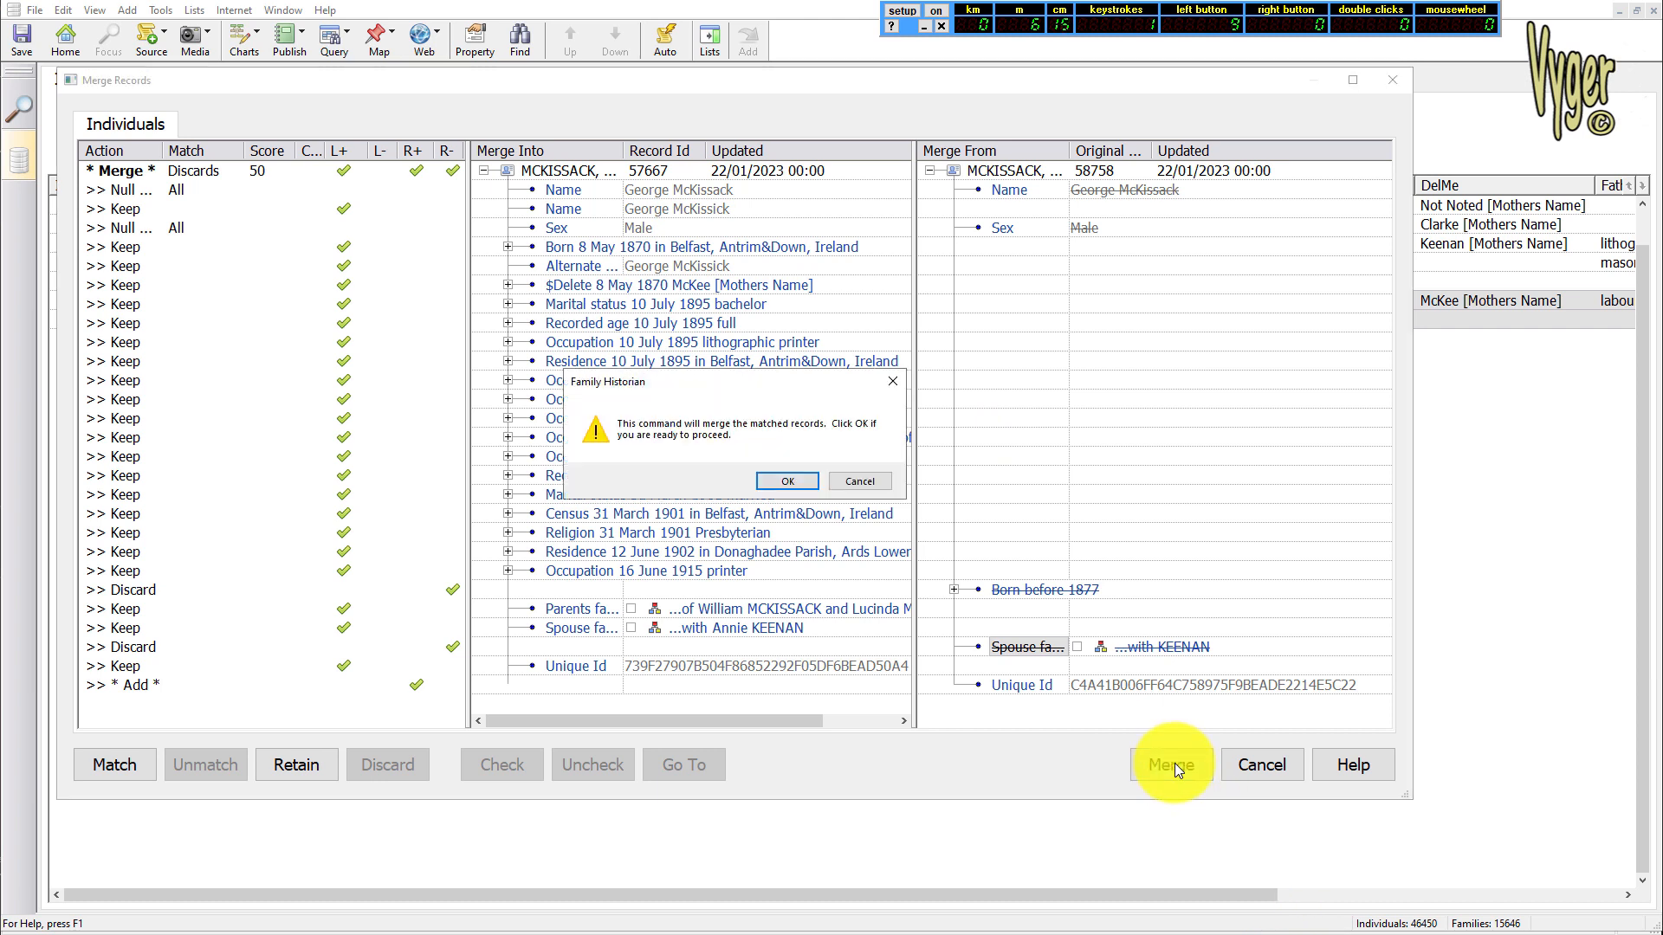
{"action": "left_click", "coordinate": [795, 480]}
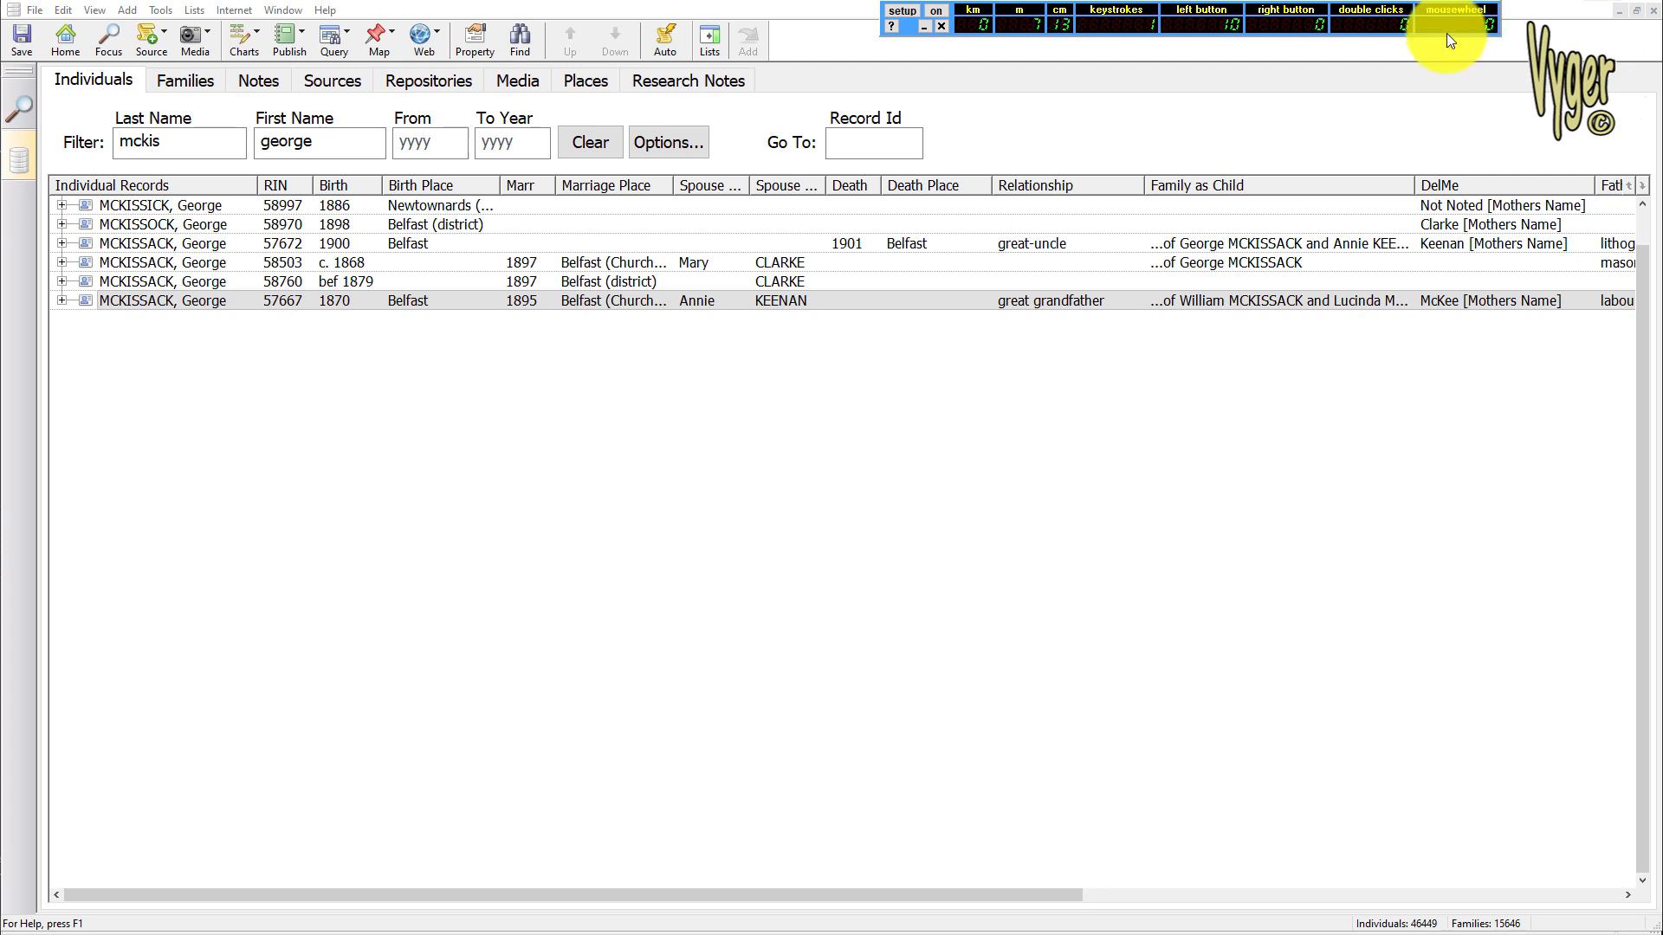
Expand merged record 57667 to review its facts and family links, and view its birth fact and citations in the property window
{"action": "left_click", "coordinate": [161, 301]}
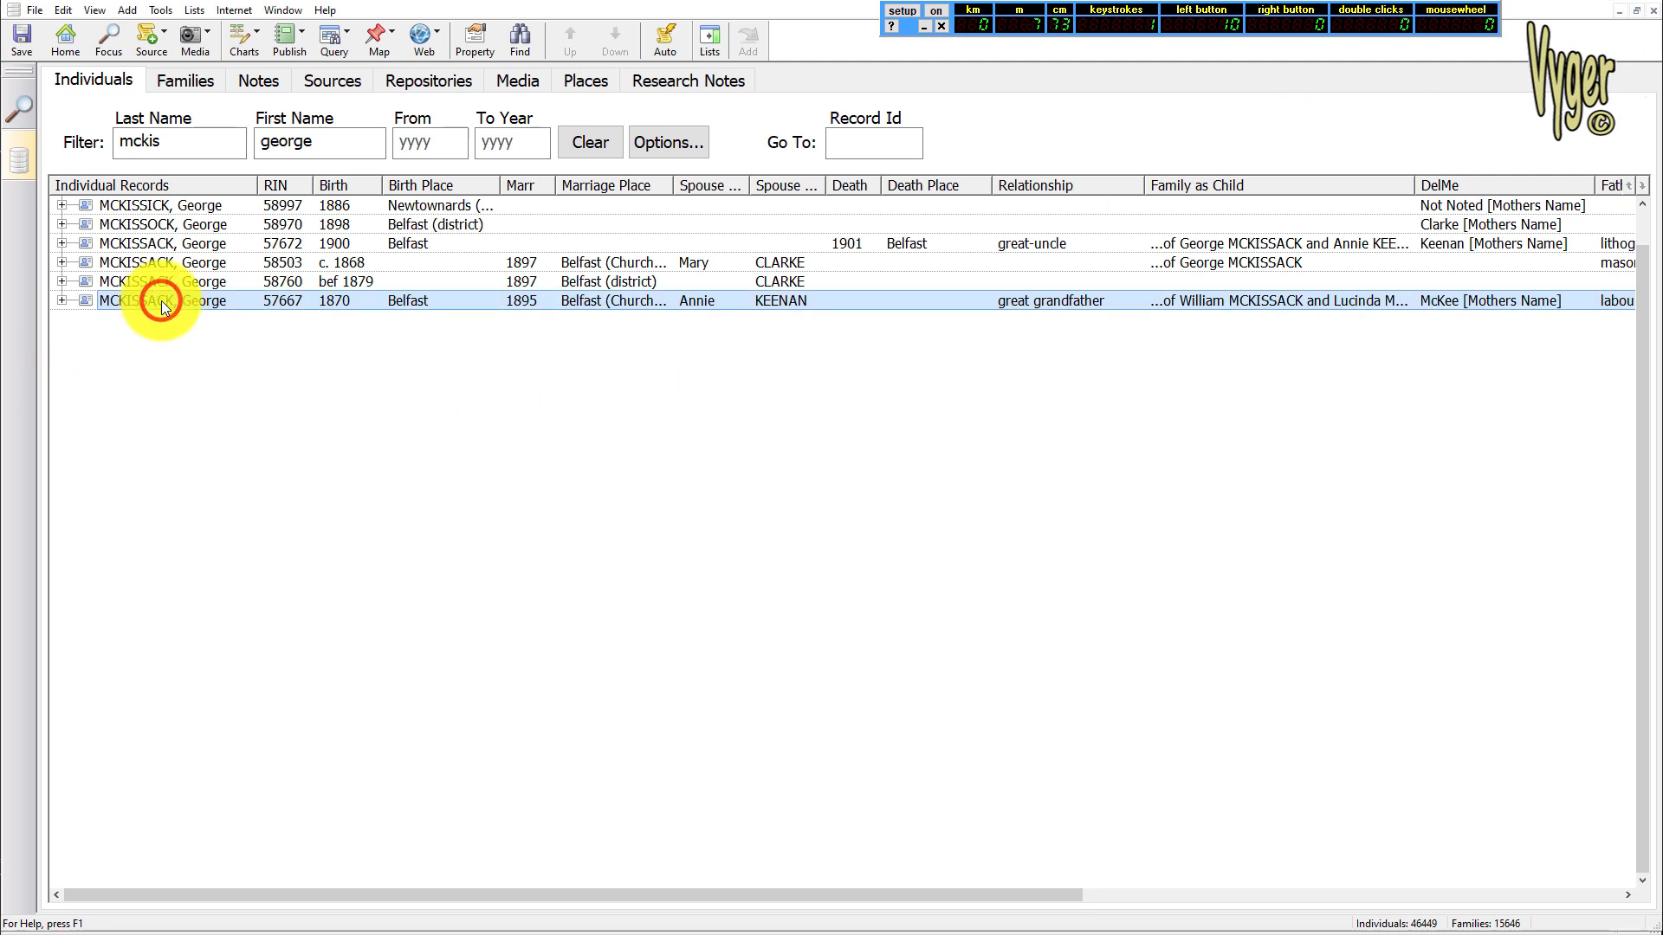
{"action": "key", "text": "Right"}
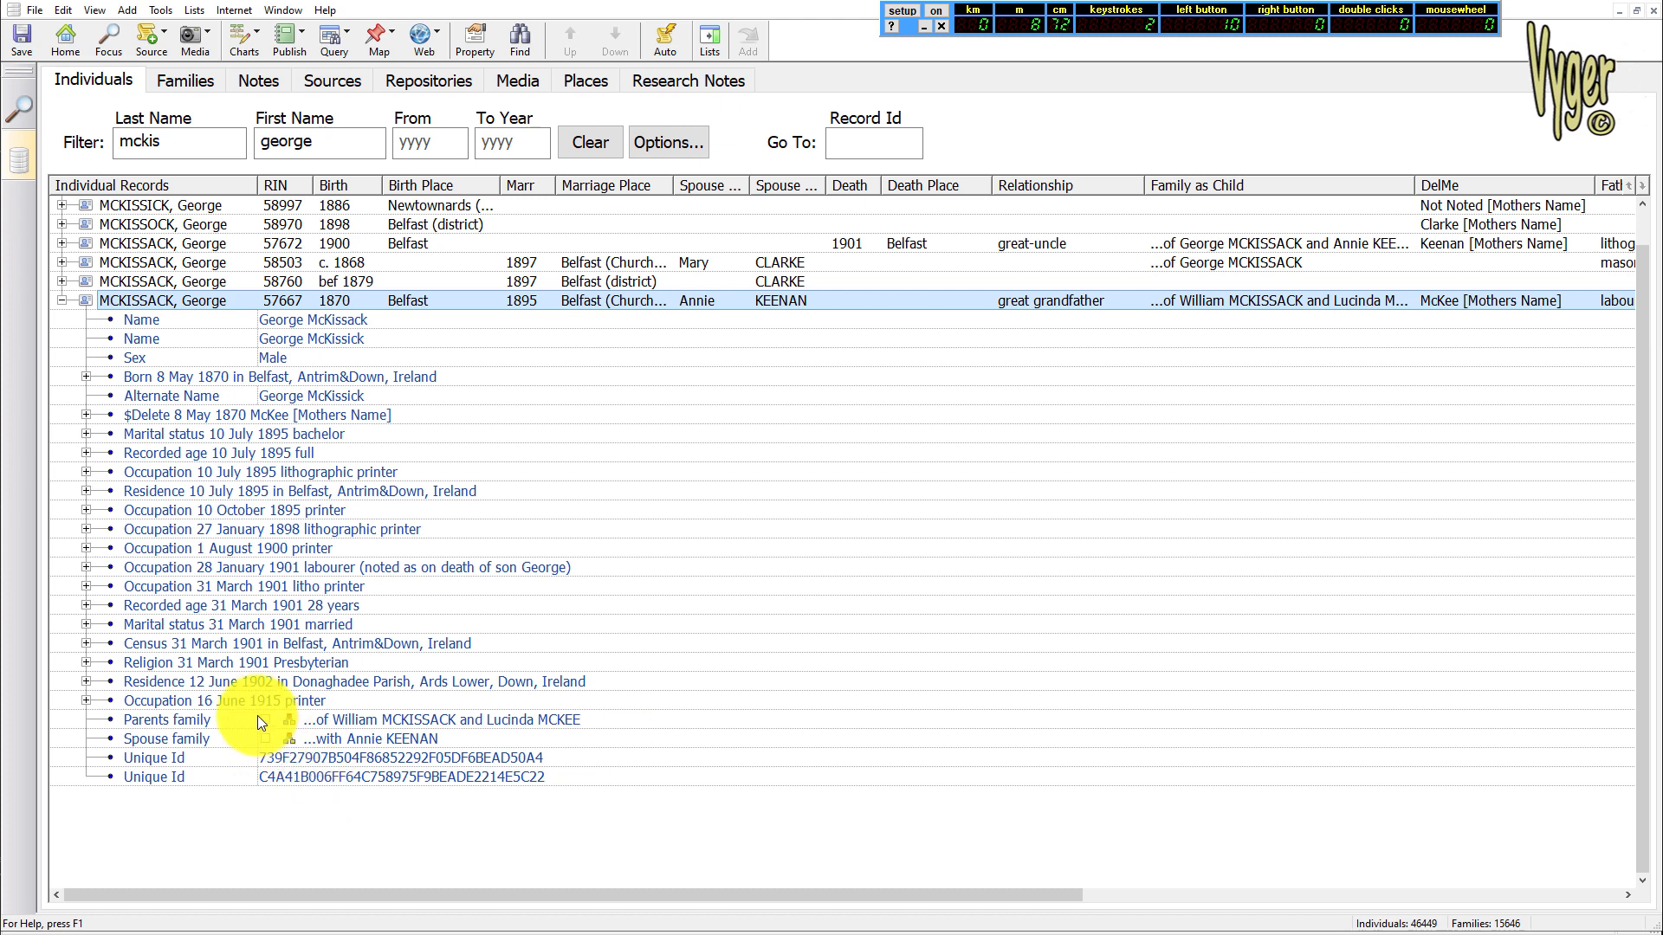
{"action": "left_click", "coordinate": [259, 529]}
{"action": "left_click_drag", "start_coordinate": [1662, 186], "coordinate": [784, 26]}
{"action": "left_click_drag", "start_coordinate": [1165, 174], "coordinate": [1146, 143]}
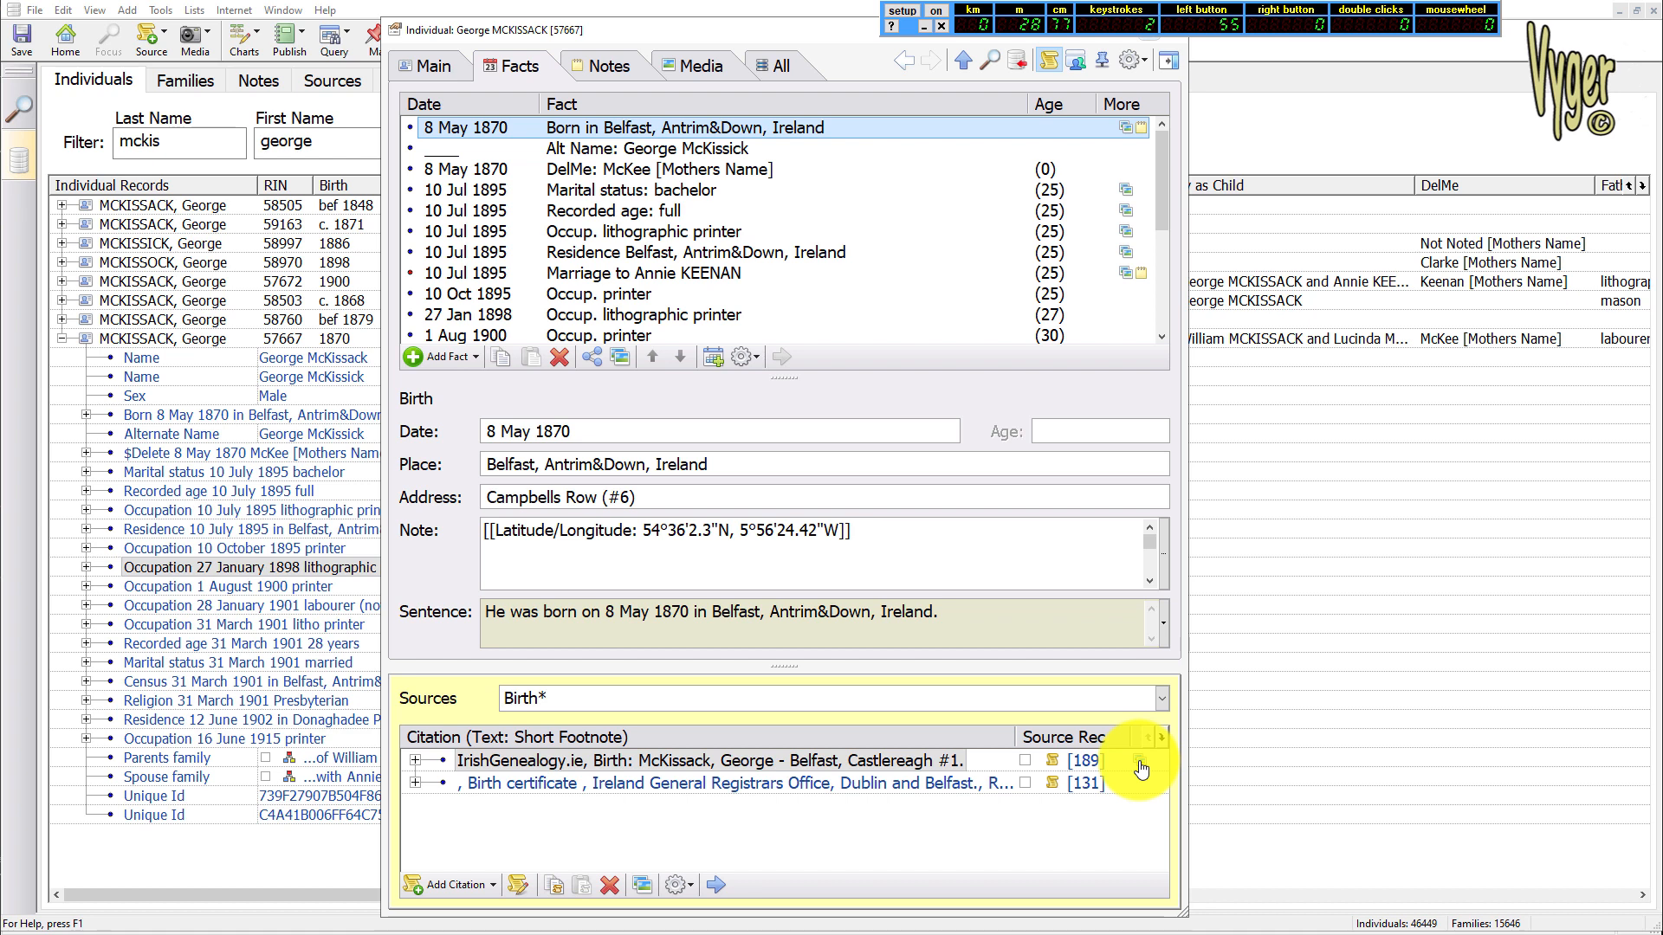
View the media linked to the 8 May 1870 birth fact, excluding source record media and toggling citation media off and on
{"action": "left_click", "coordinate": [620, 358]}
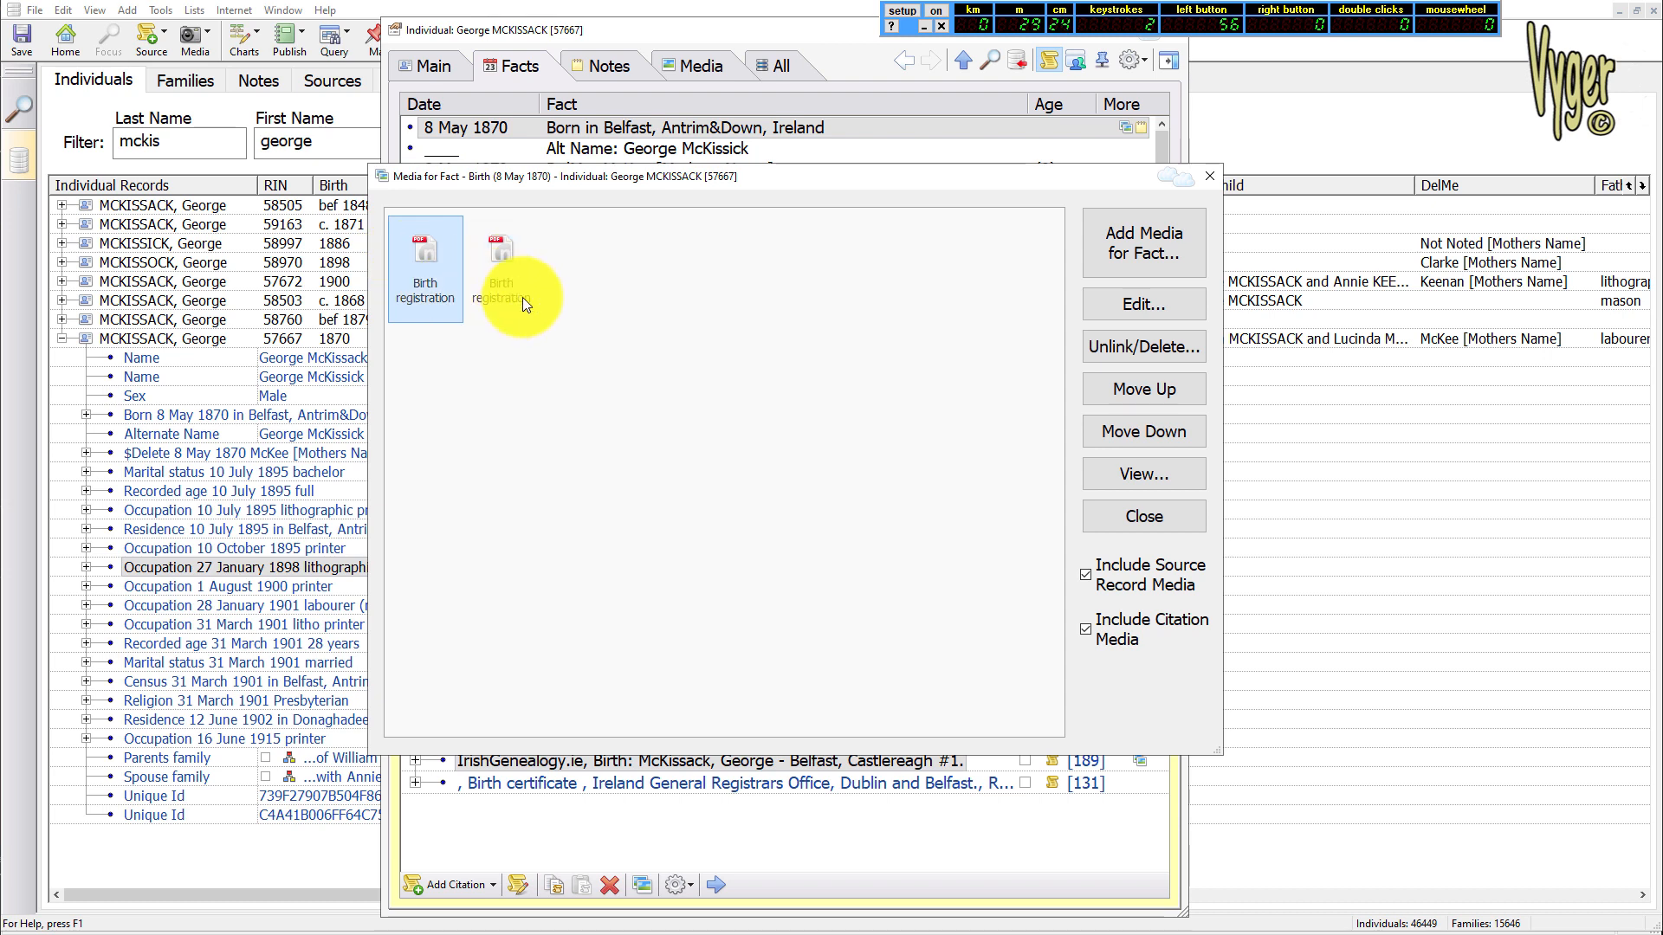
{"action": "left_click", "coordinate": [1084, 574]}
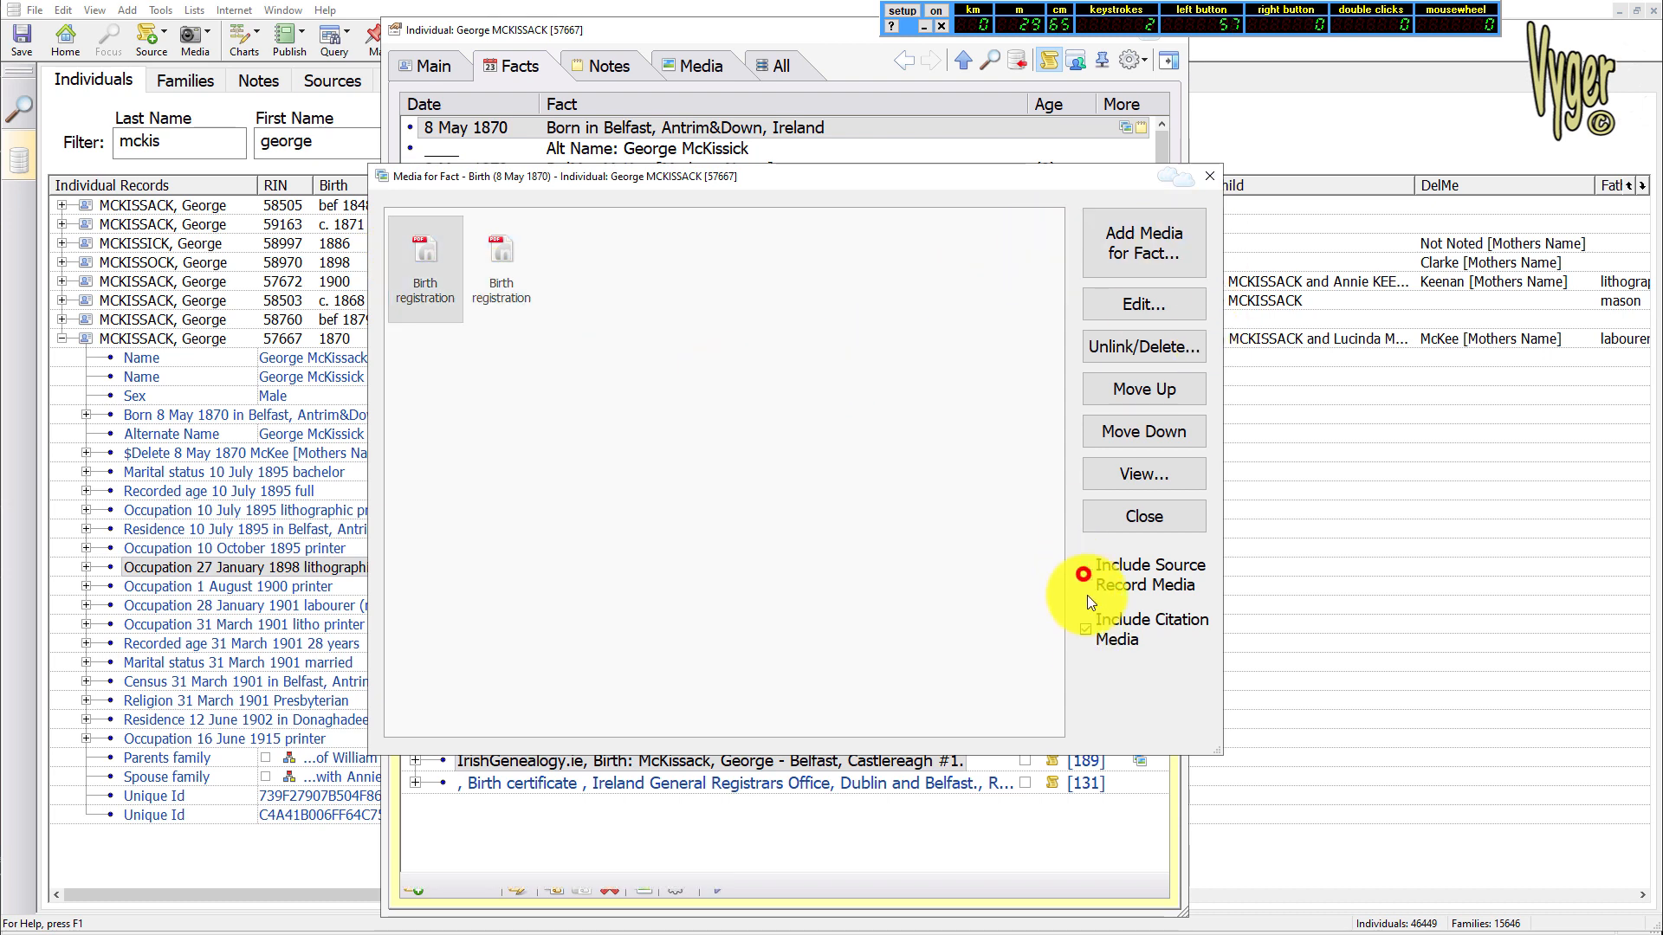
{"action": "left_click", "coordinate": [1086, 630]}
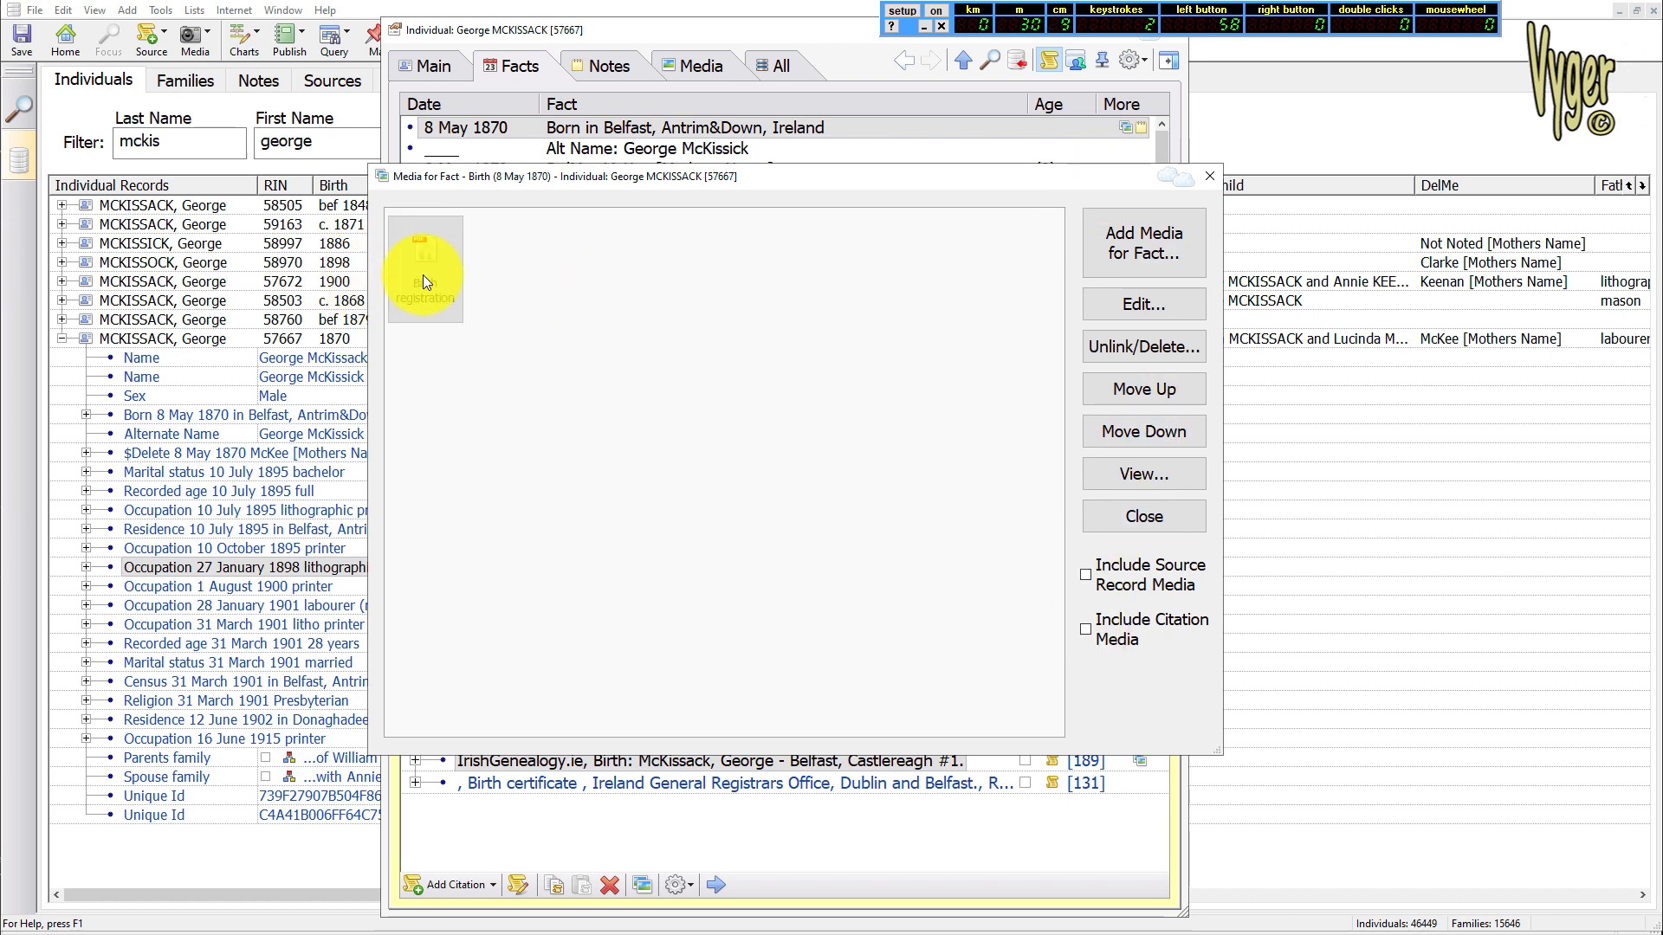
{"action": "left_click", "coordinate": [1088, 634]}
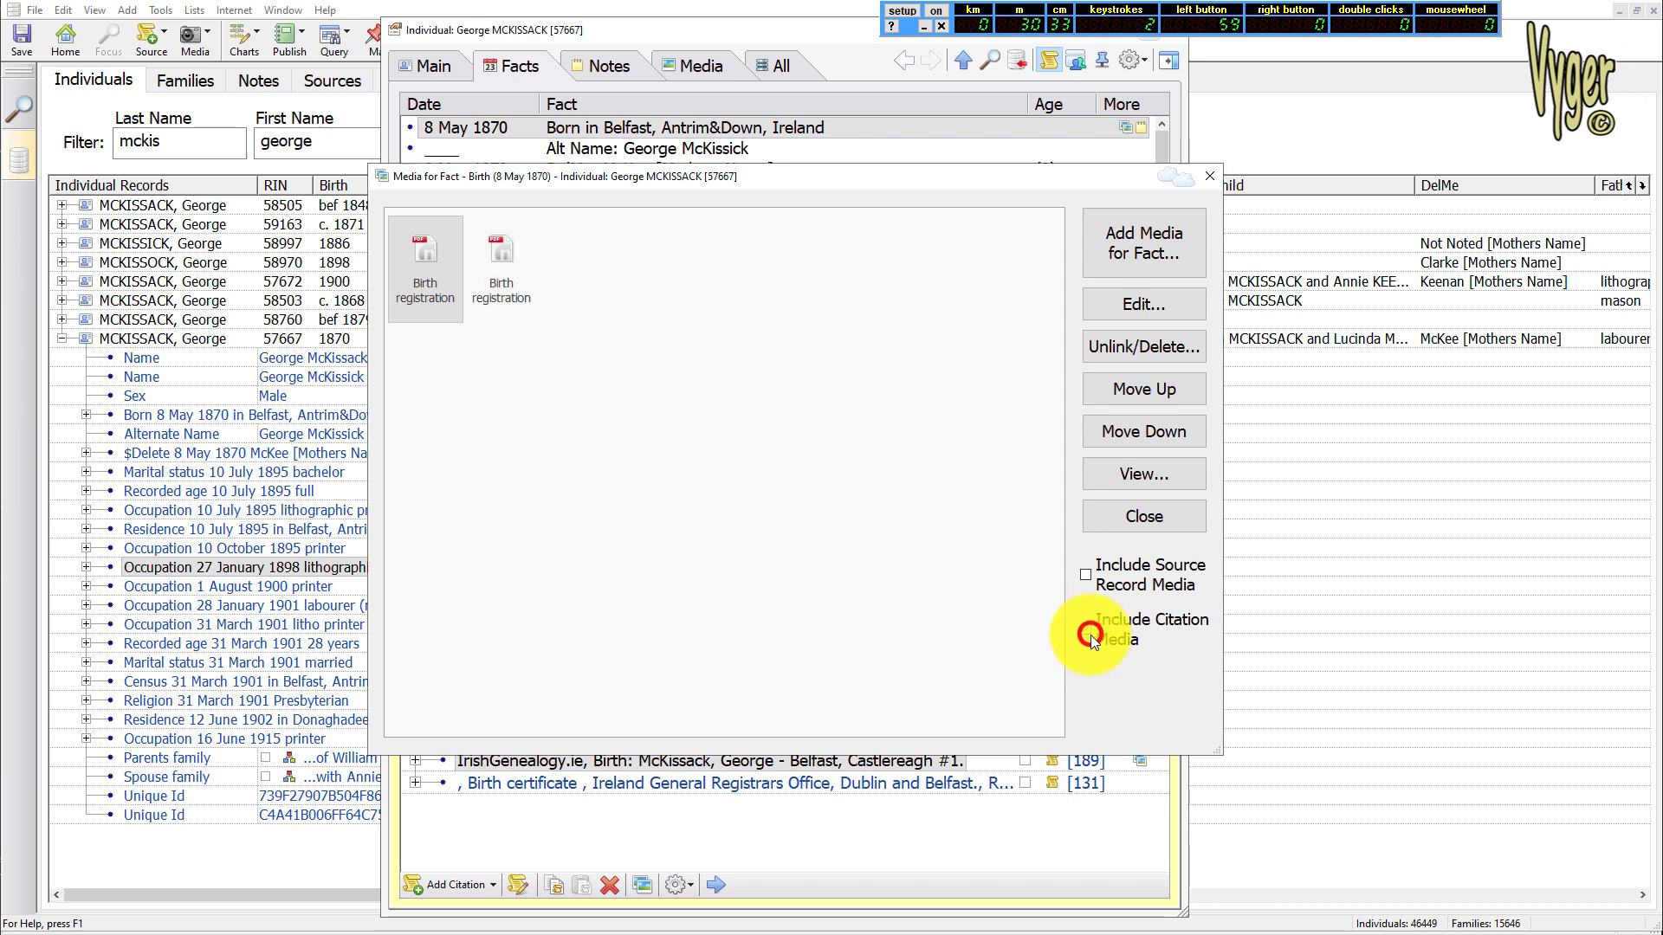
{"action": "left_click", "coordinate": [506, 269]}
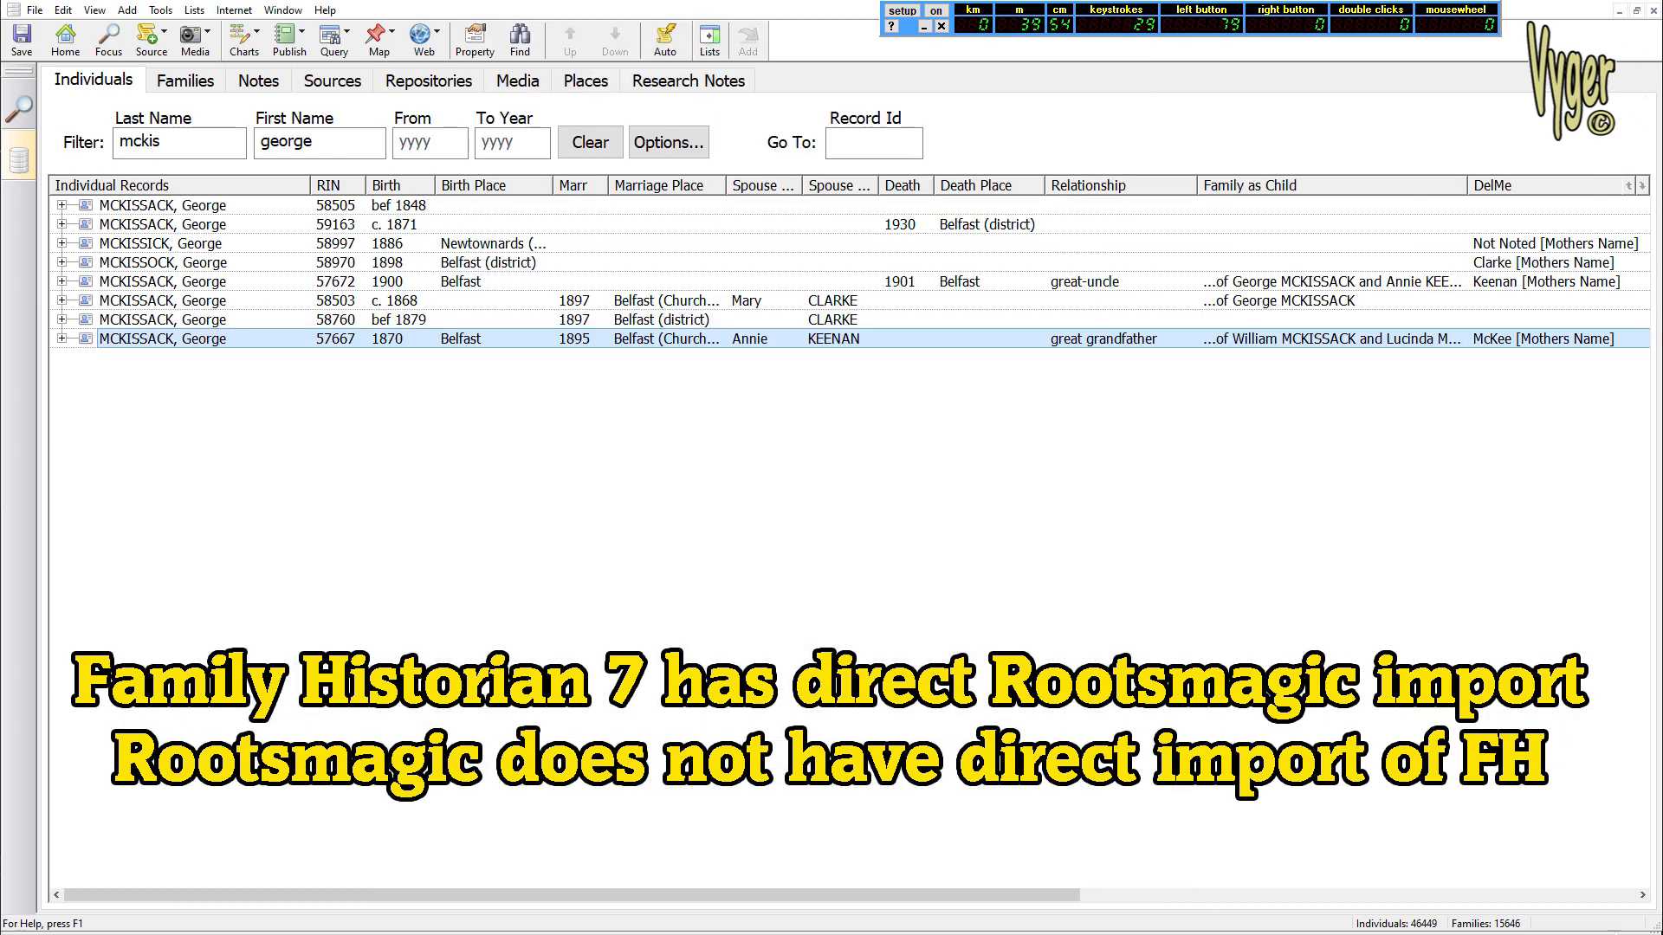
Review the main details, spouse and children of record 57667 in its property window
{"action": "left_click_drag", "start_coordinate": [0, 82], "coordinate": [818, 2]}
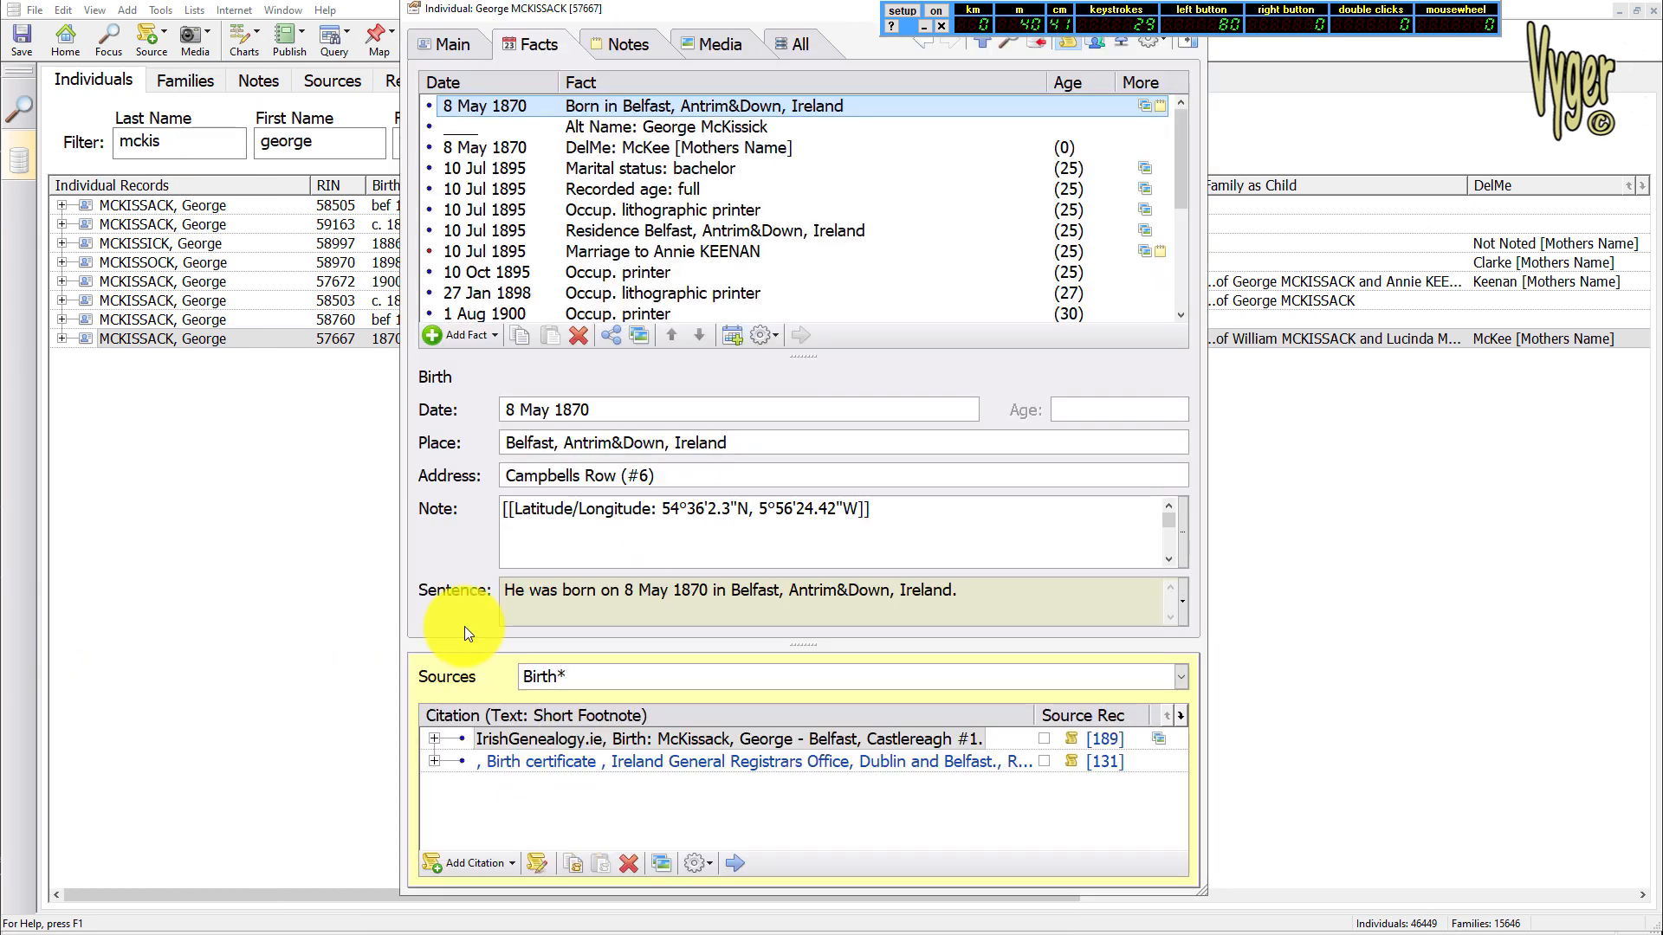
{"action": "left_click", "coordinate": [444, 43]}
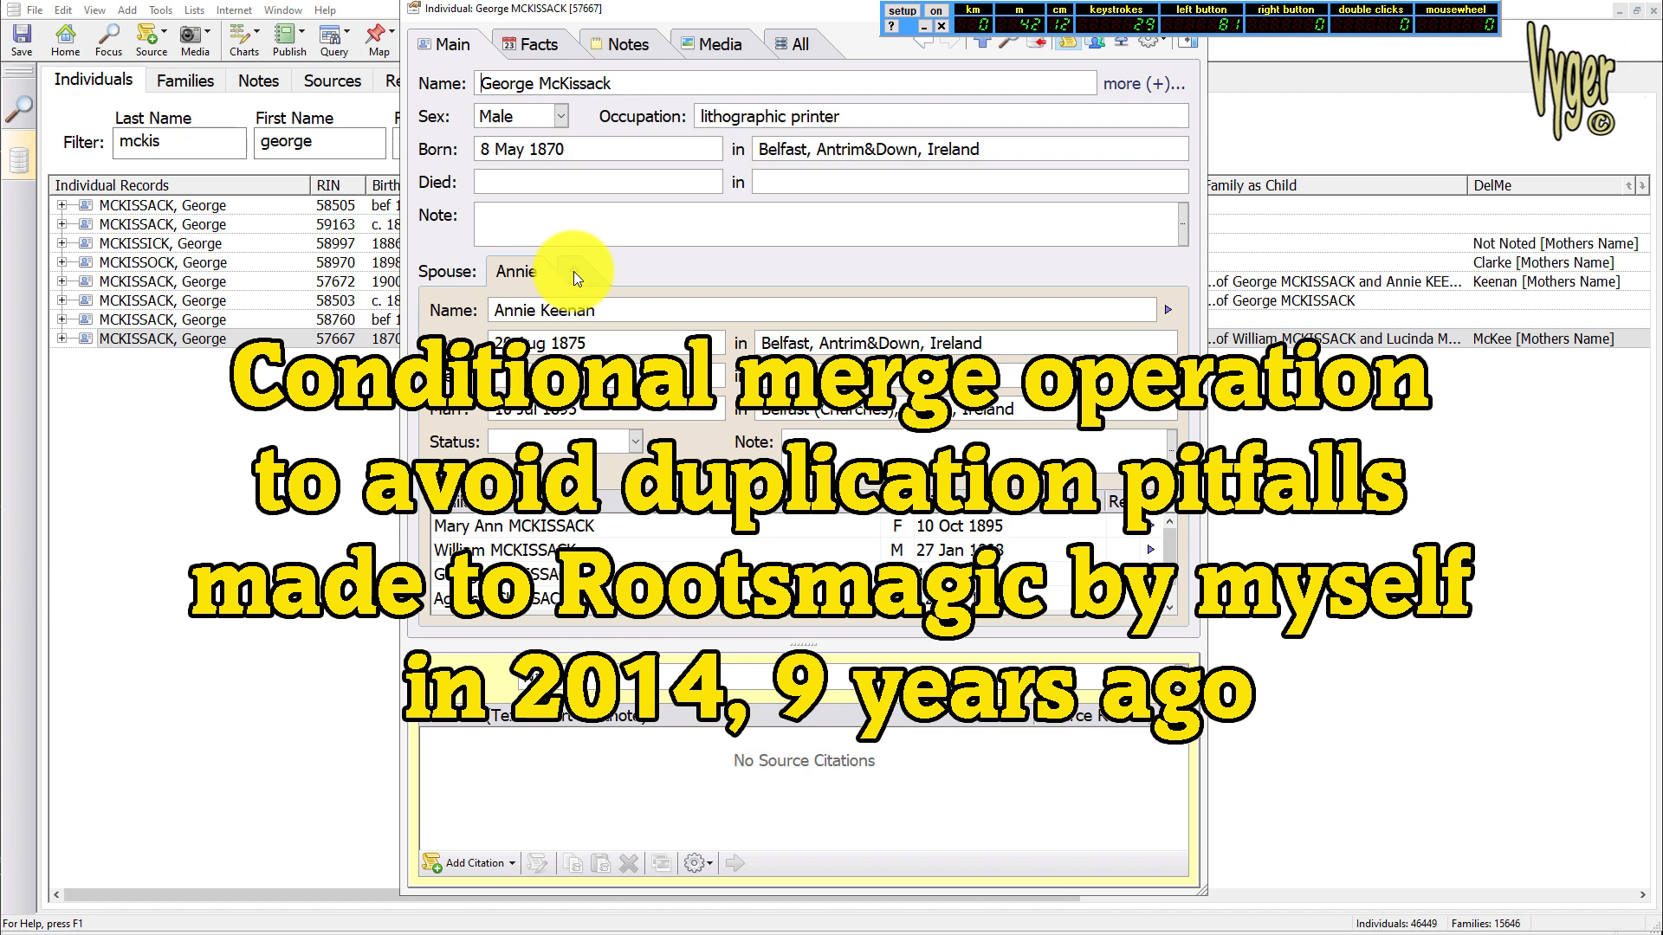
{"action": "left_click_drag", "start_coordinate": [730, 7], "coordinate": [1662, 346]}
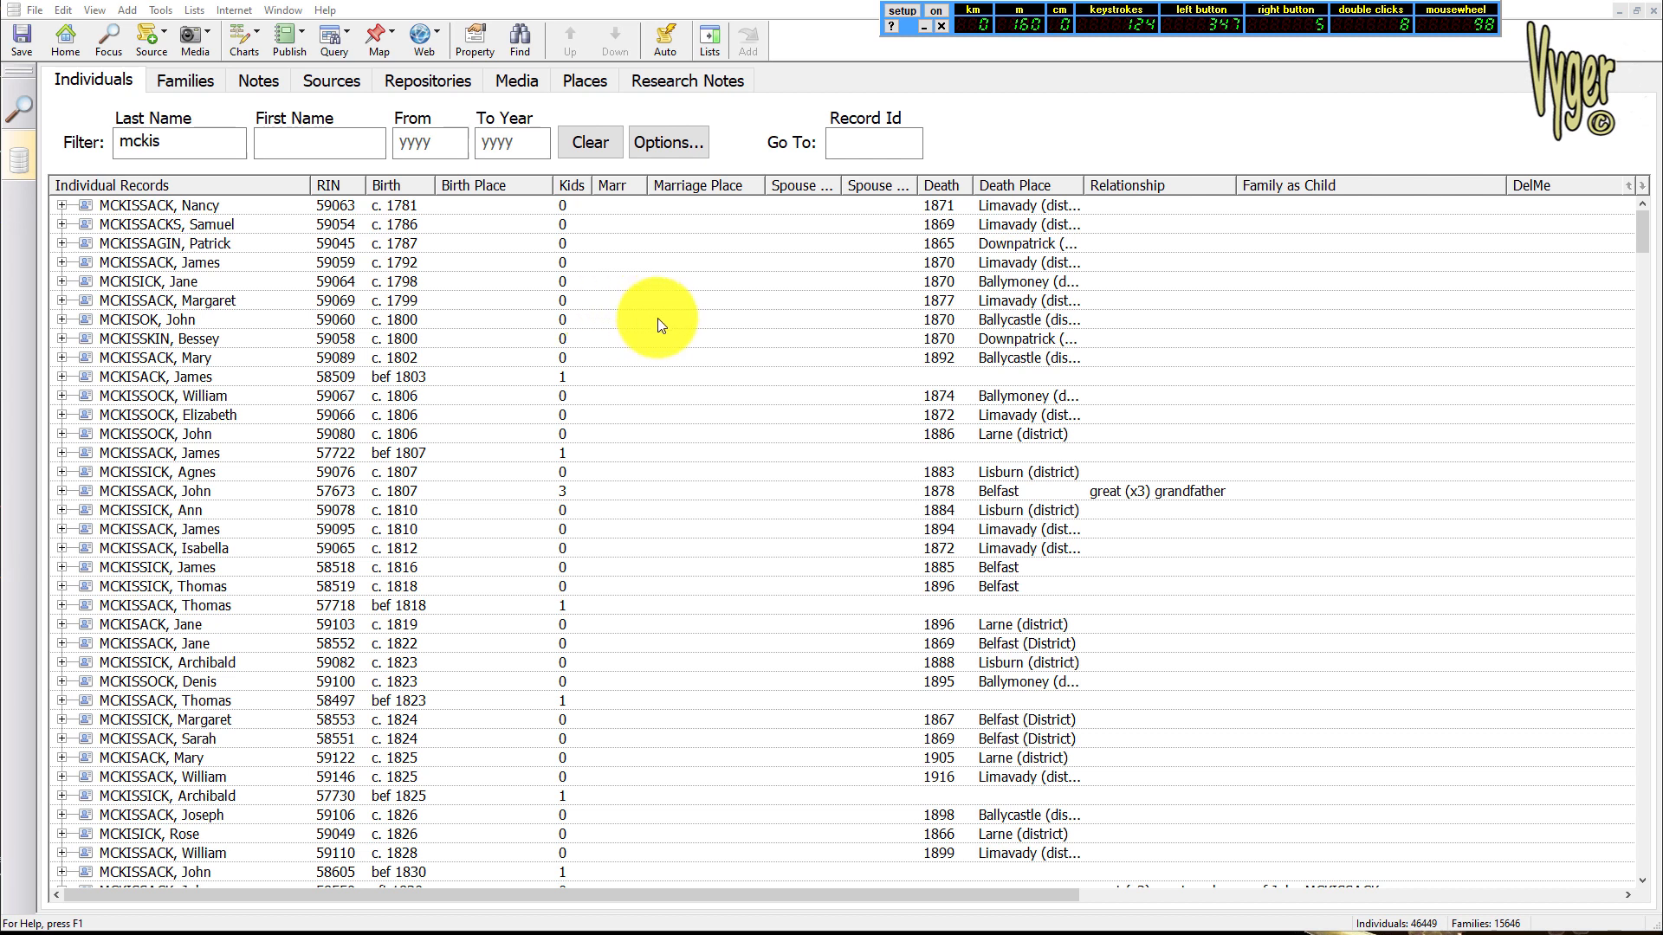
Sort the individuals by number of kids, most first, and widen the spouse surname column to show full surnames
{"action": "left_click", "coordinate": [573, 187]}
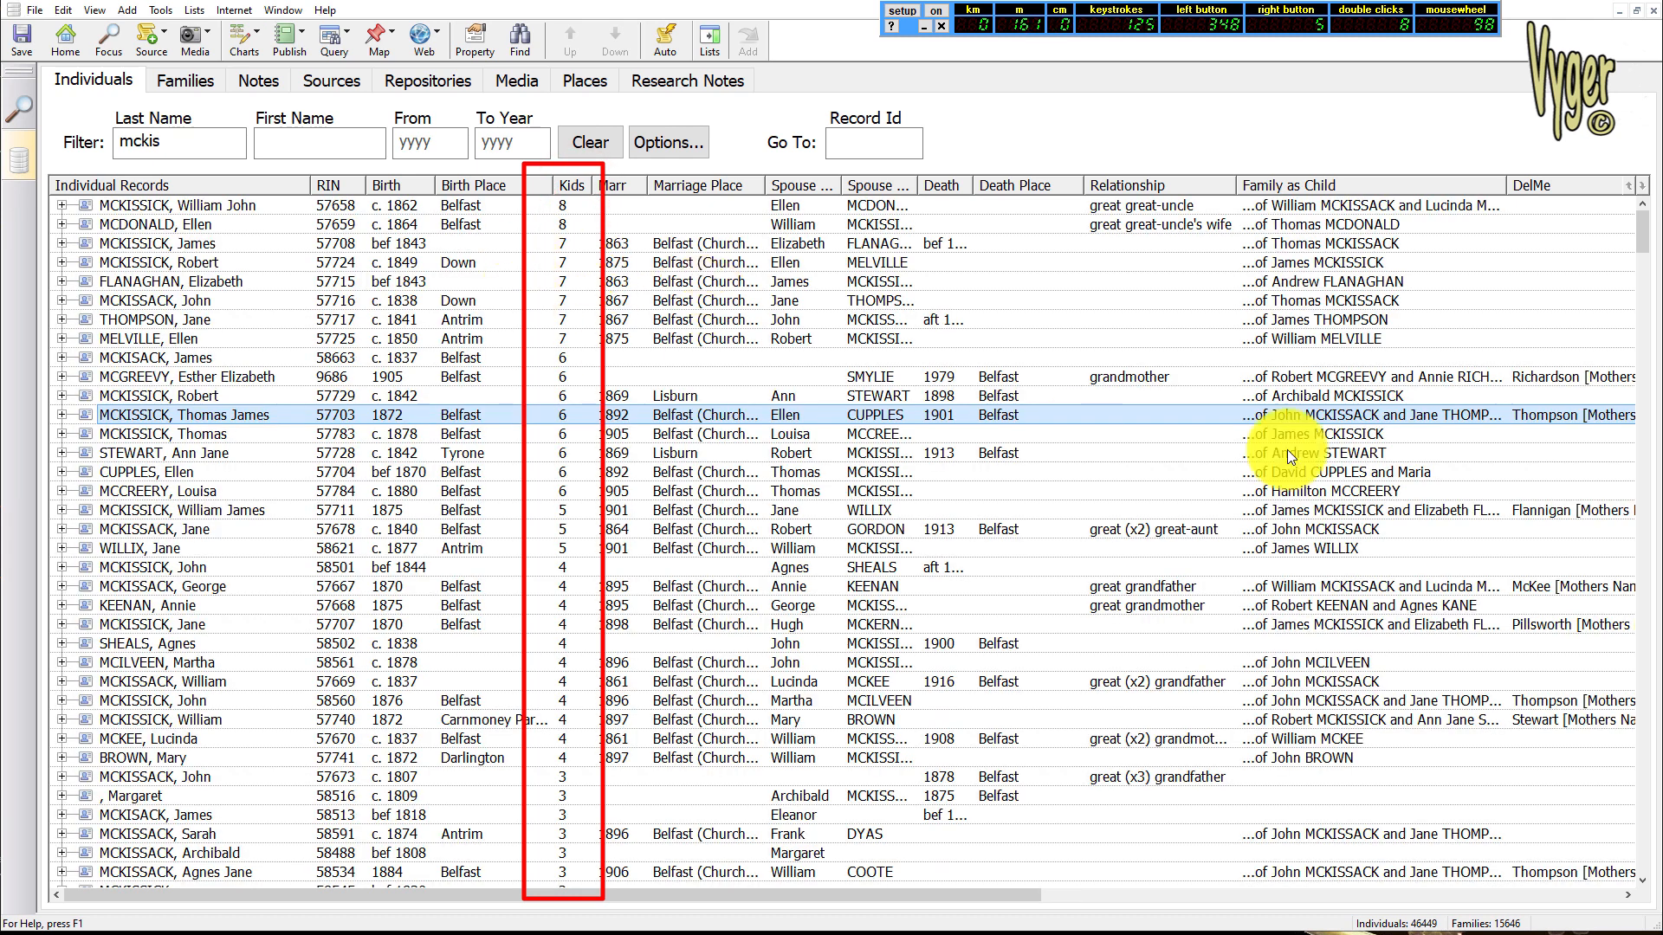
{"action": "left_click", "coordinate": [1645, 232]}
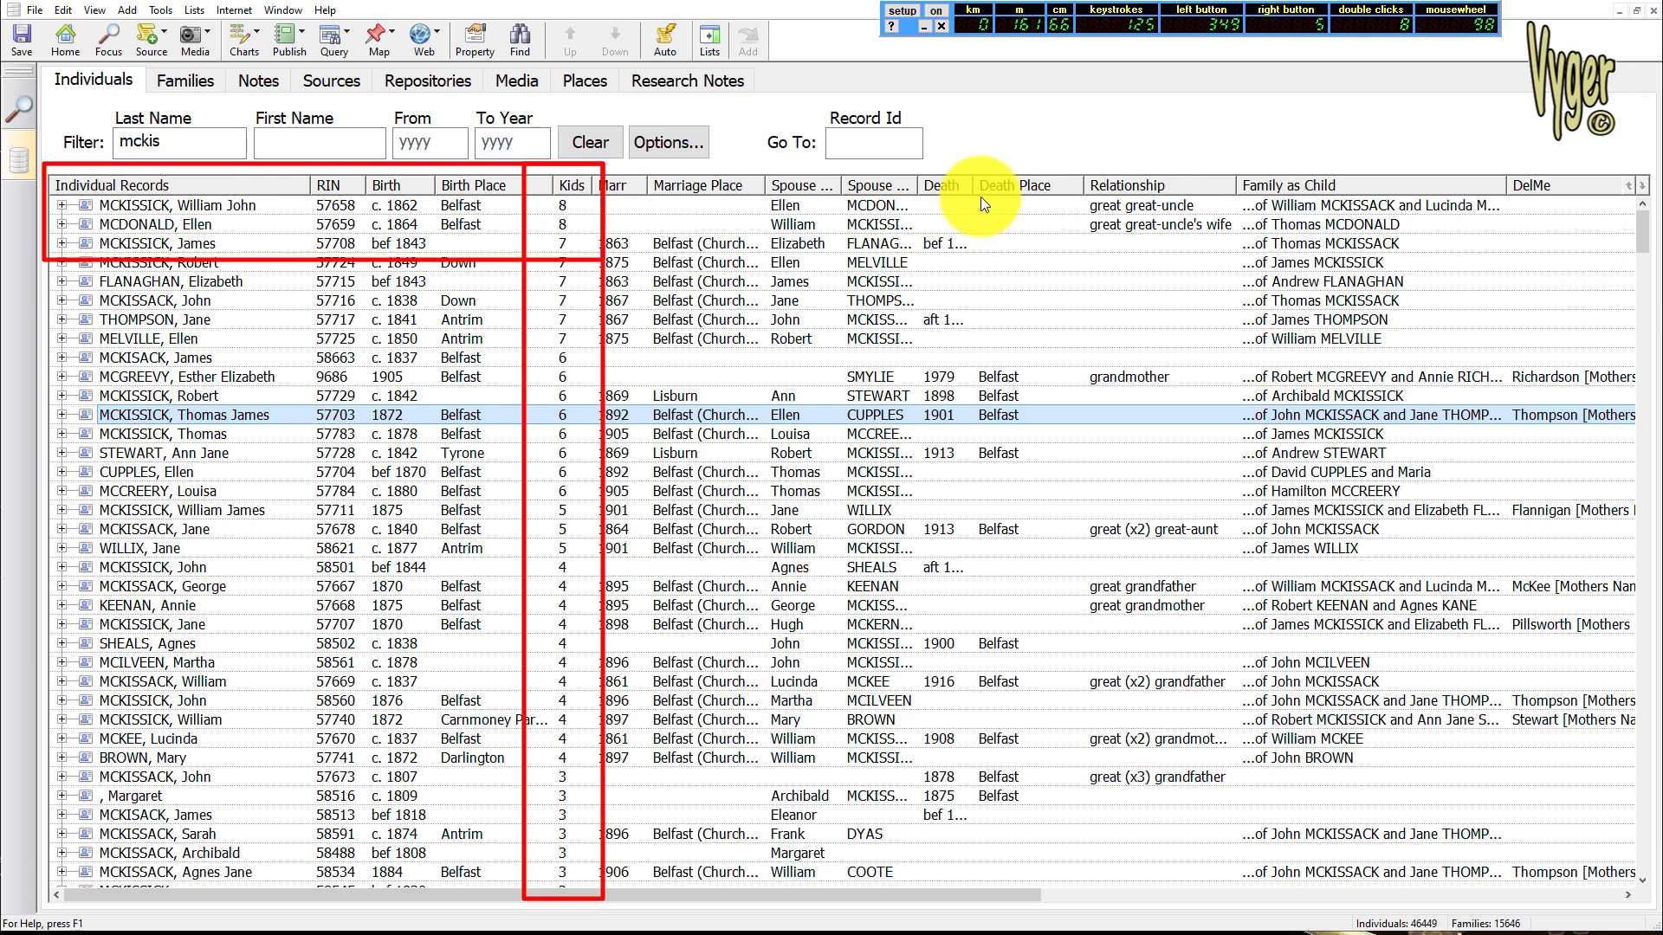
{"action": "left_click_drag", "start_coordinate": [917, 184], "coordinate": [971, 185]}
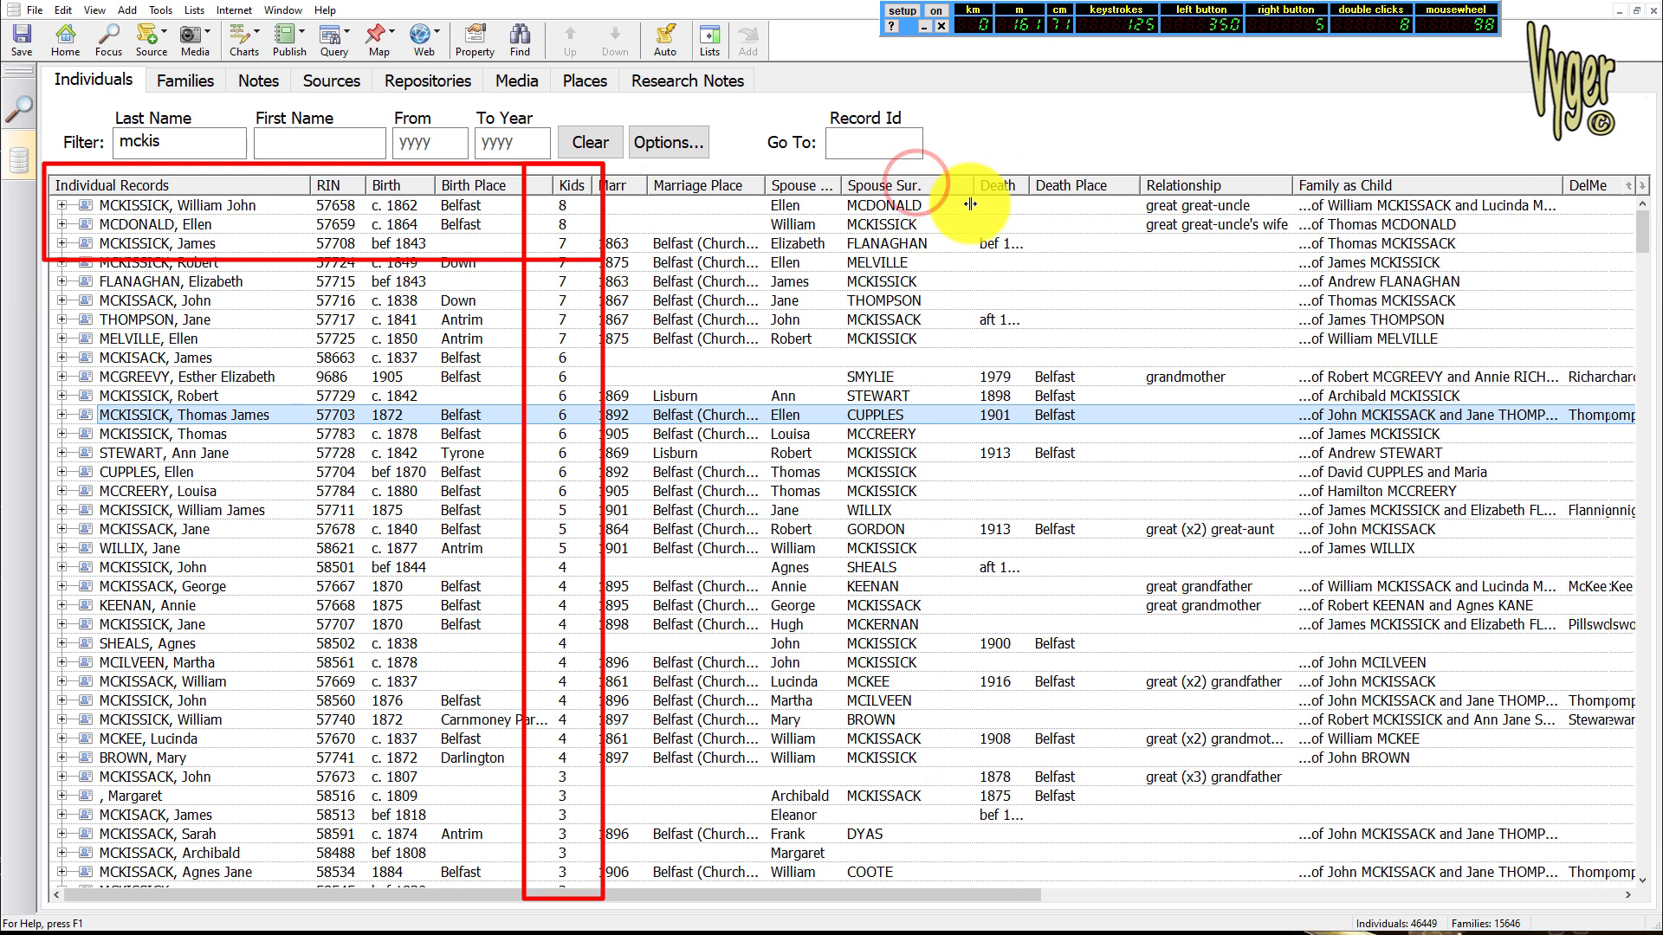
Filter the individuals by the first given name of record 57703 and sort the list by spouse surname
{"action": "left_click", "coordinate": [300, 148]}
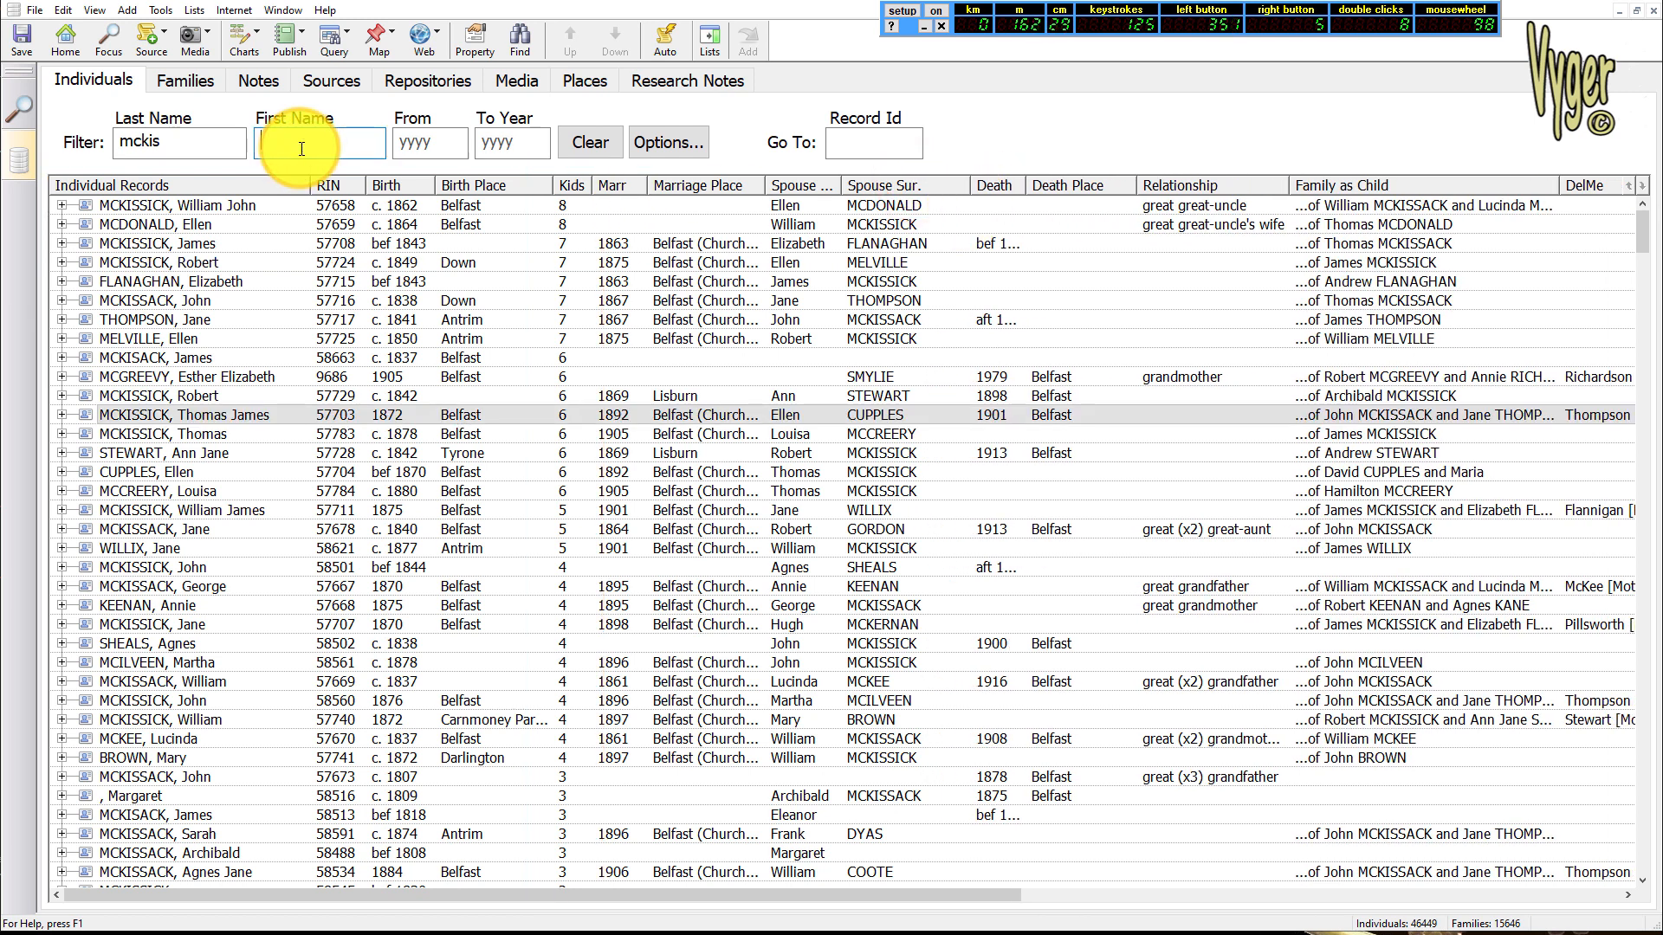
{"action": "type", "text": "thomas"}
{"action": "left_click", "coordinate": [921, 185]}
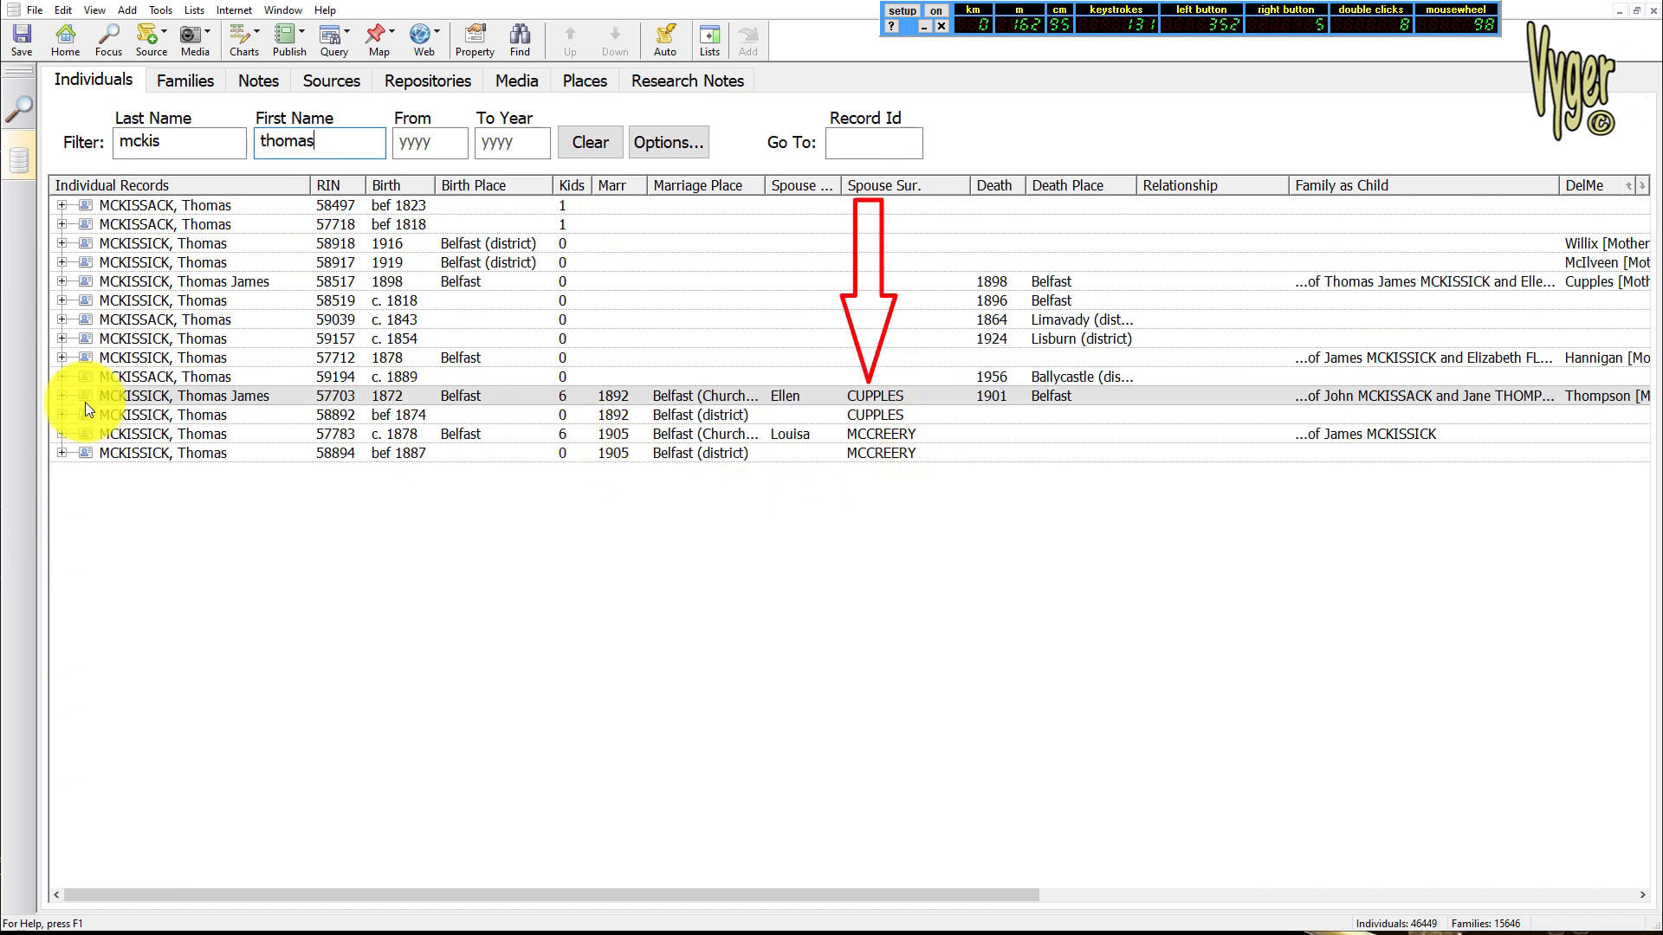
Select matching 1892 marriage records 57703 and 58892 together and open them in the merge comparison
{"action": "left_click", "coordinate": [162, 398]}
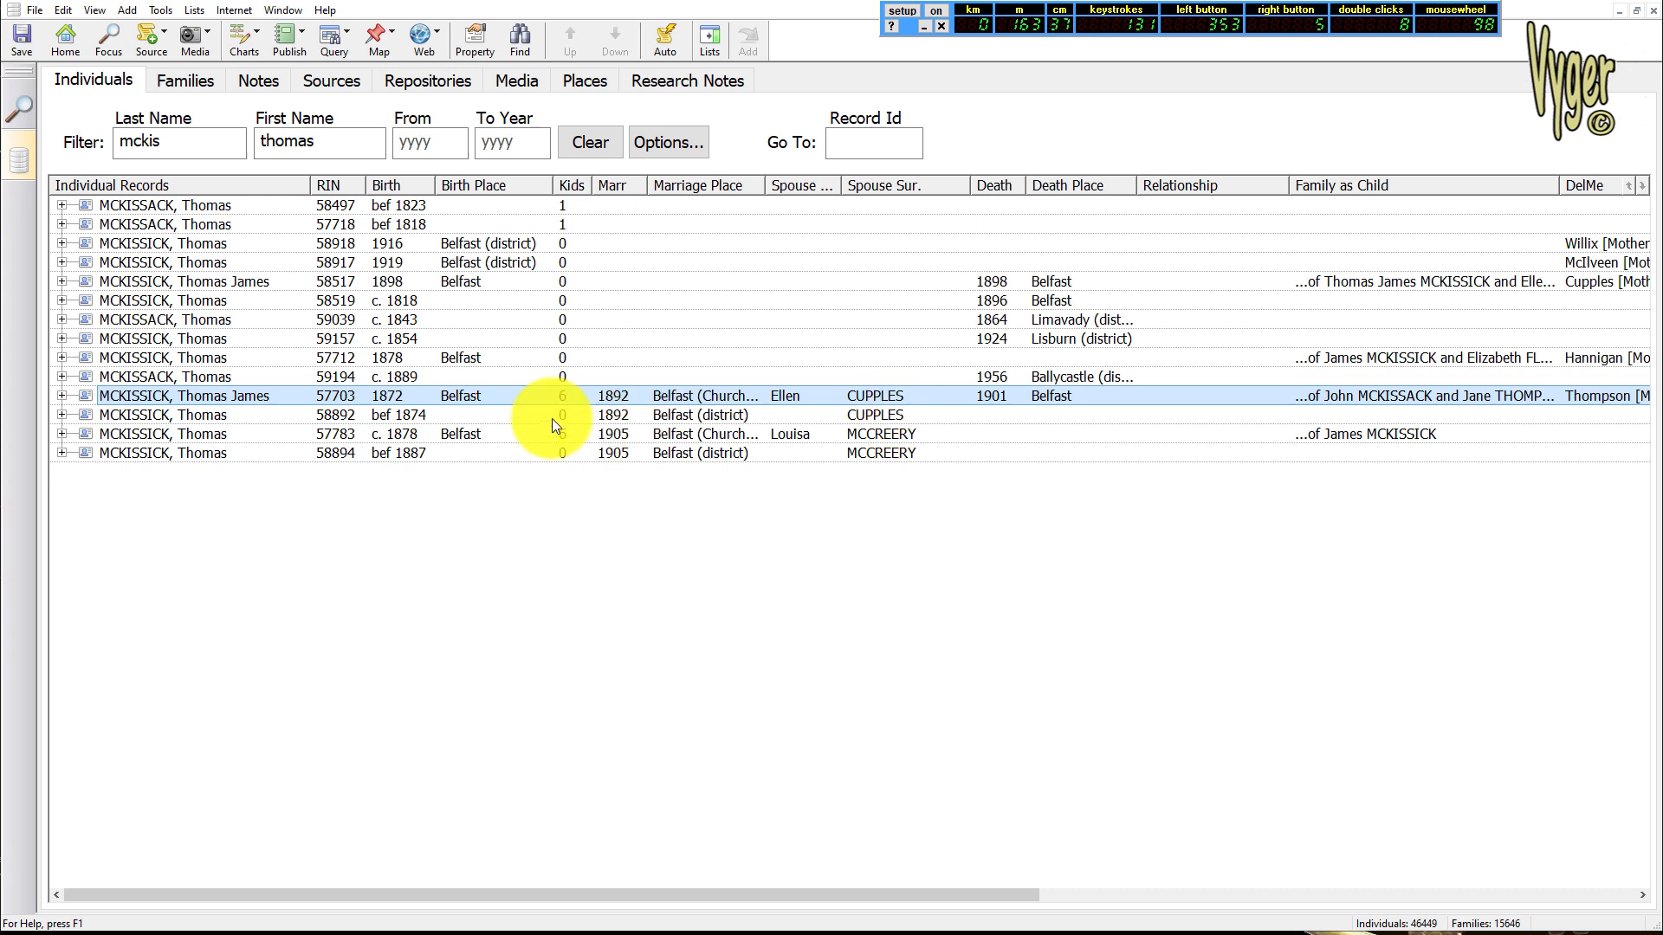
{"action": "left_click", "coordinate": [627, 418]}
{"action": "left_click", "coordinate": [625, 399]}
{"action": "left_click", "coordinate": [628, 419]}
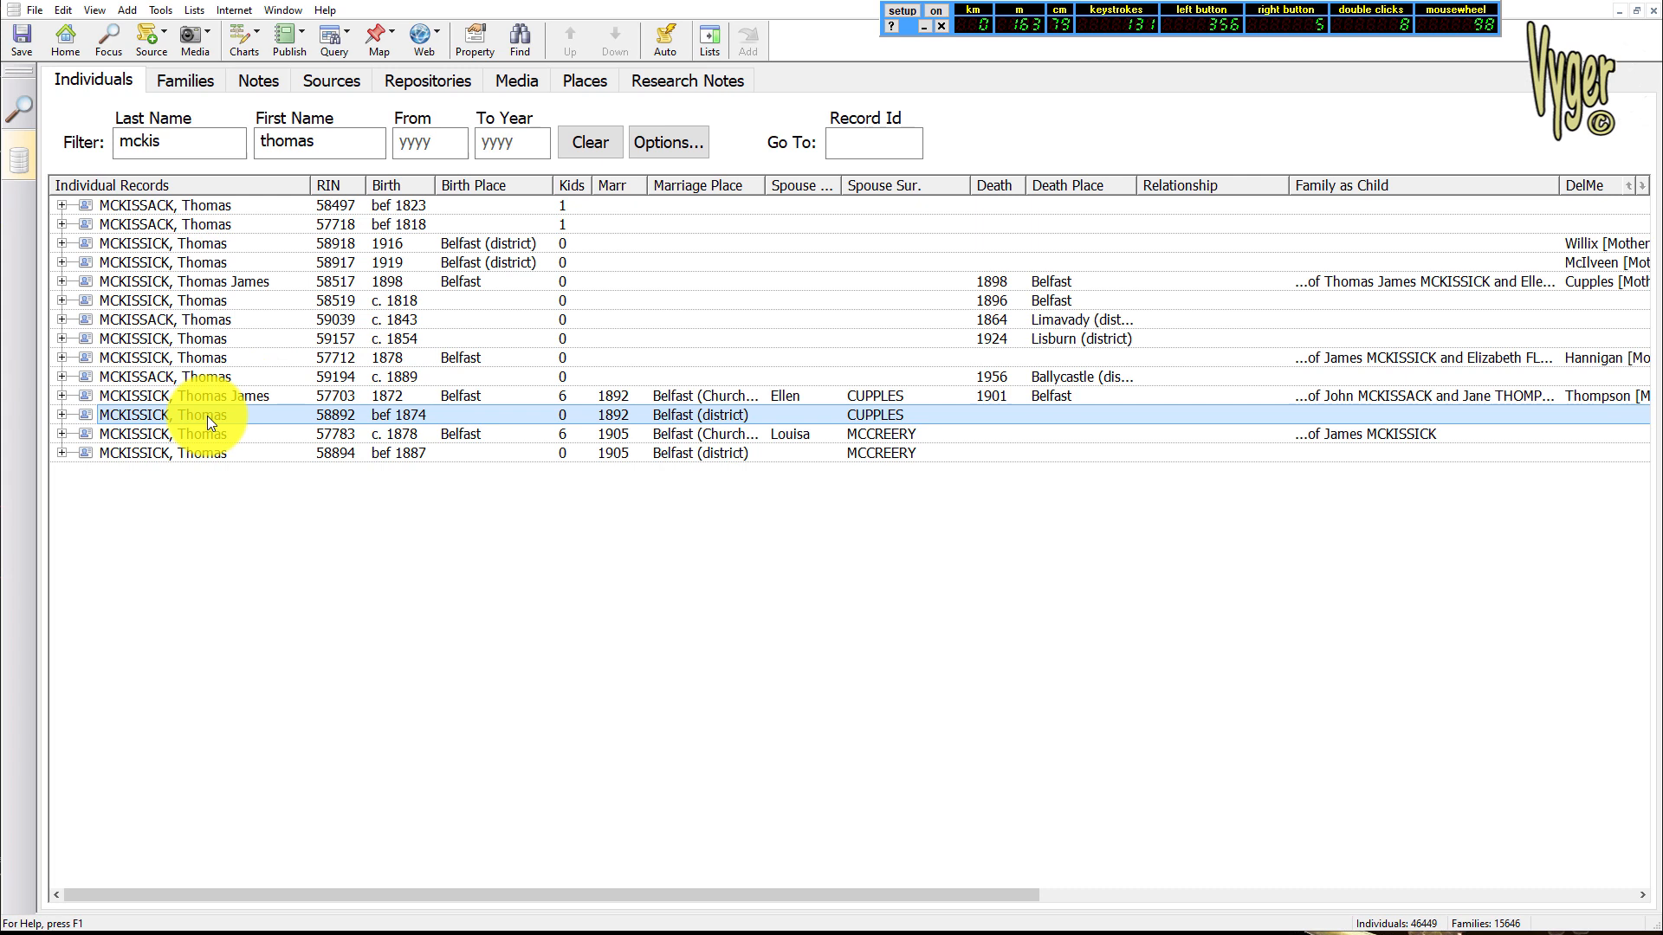
{"action": "left_click", "coordinate": [236, 396], "text": "ctrl"}
{"action": "left_click", "coordinate": [63, 11]}
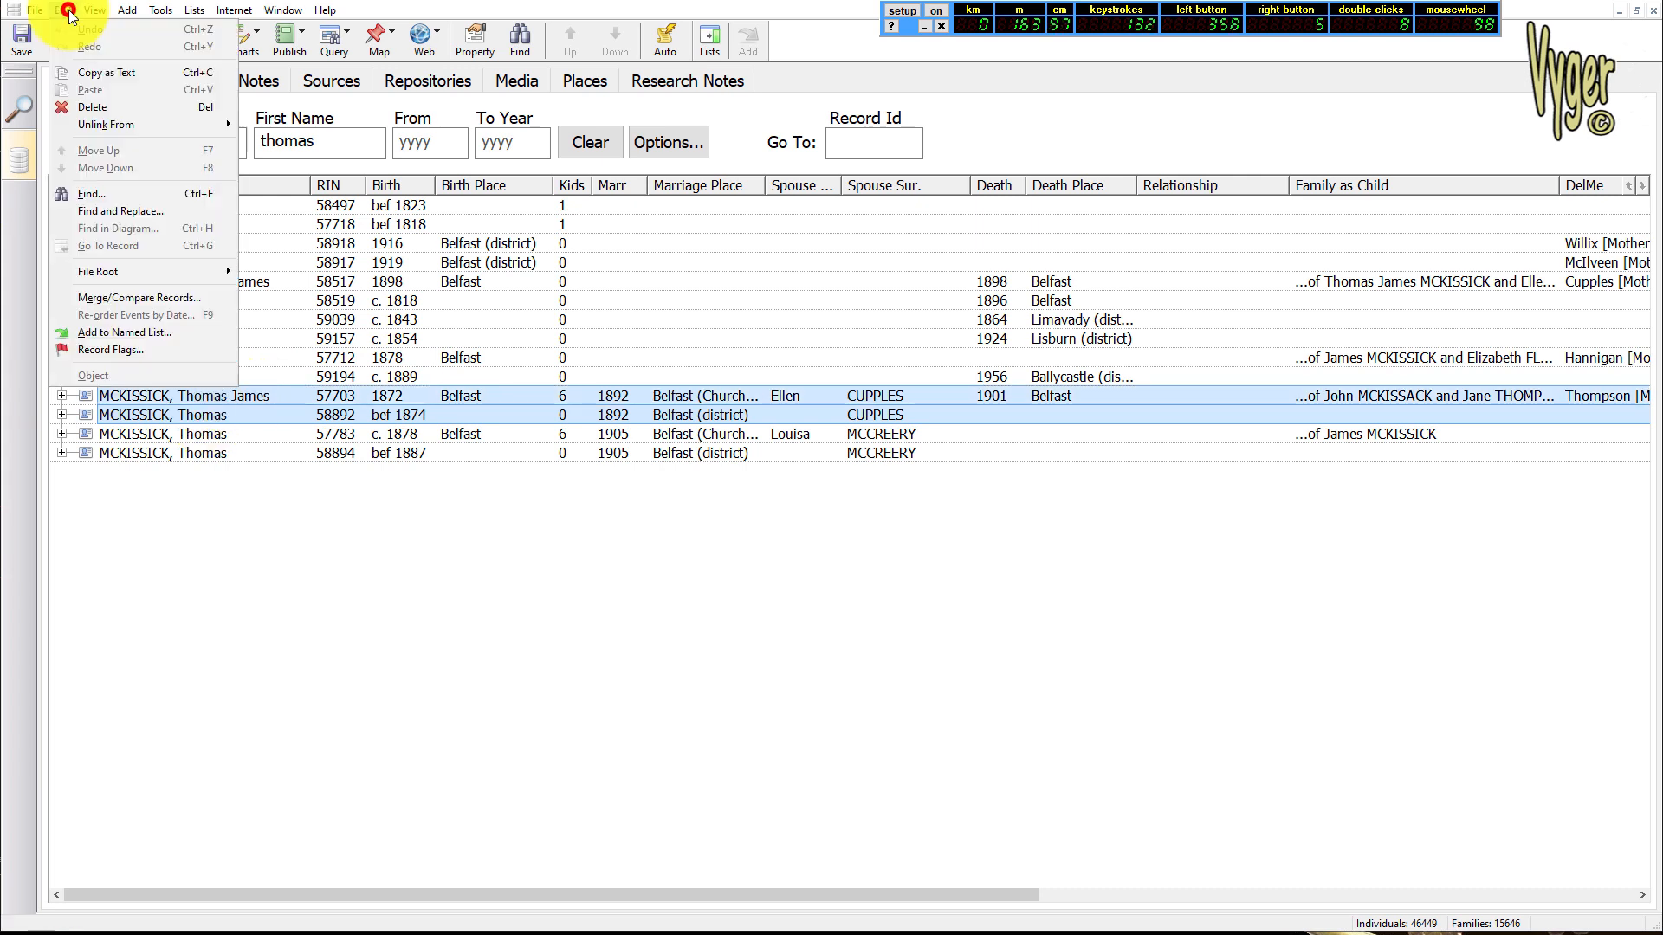
{"action": "left_click", "coordinate": [109, 299]}
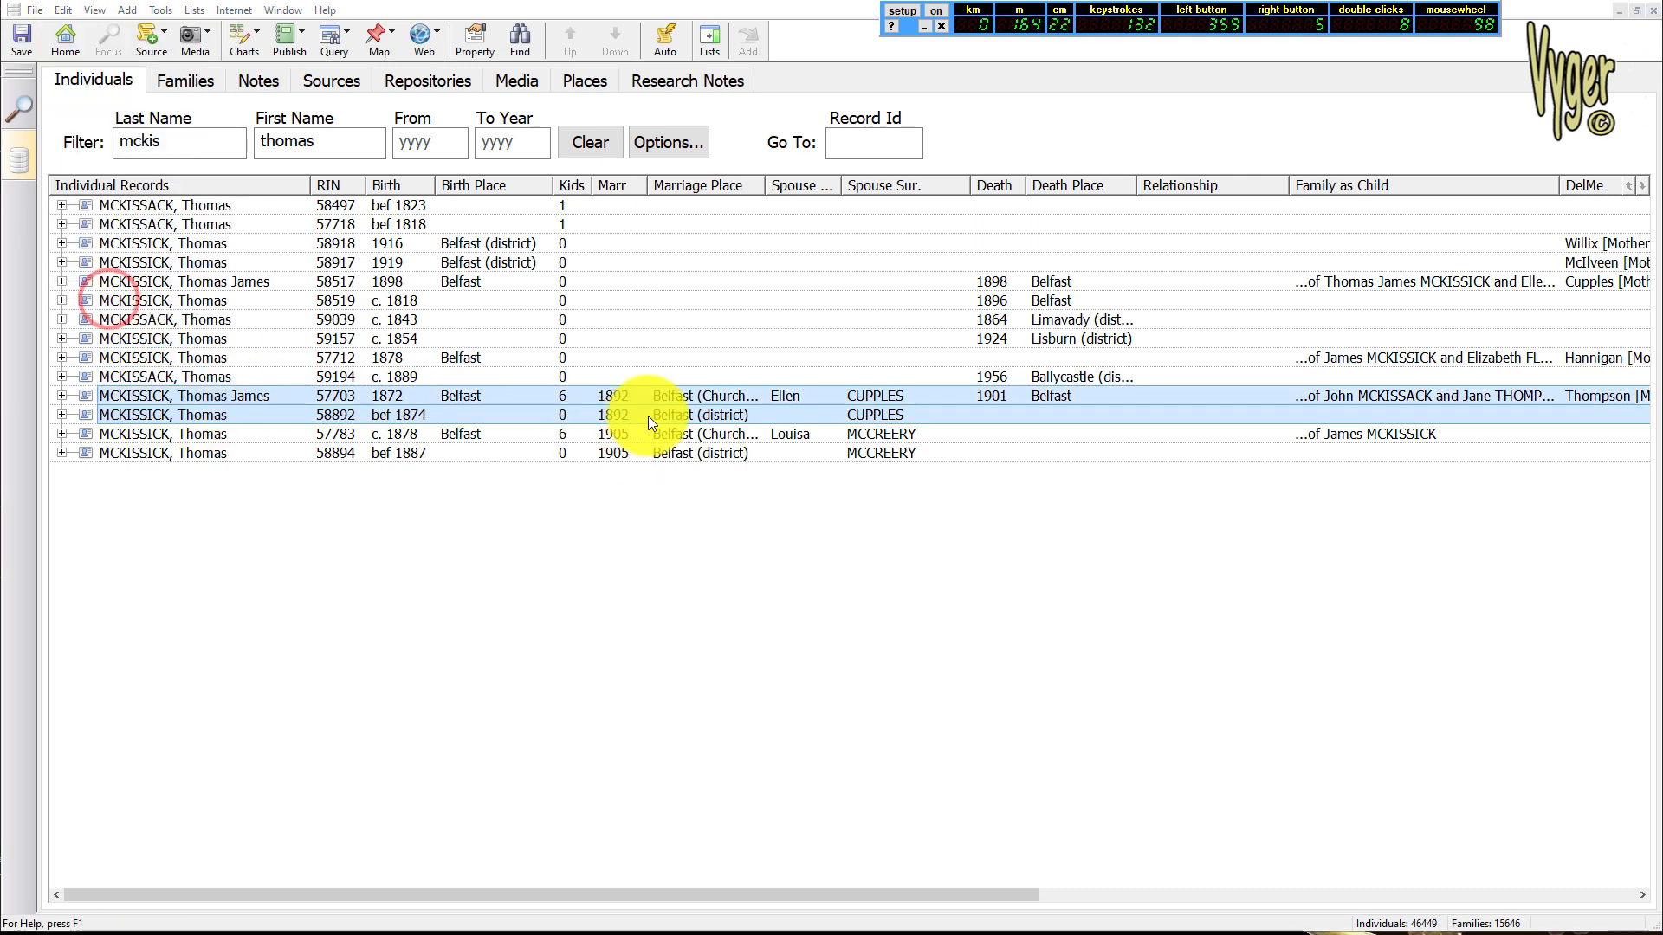
{"action": "left_click", "coordinate": [1012, 762]}
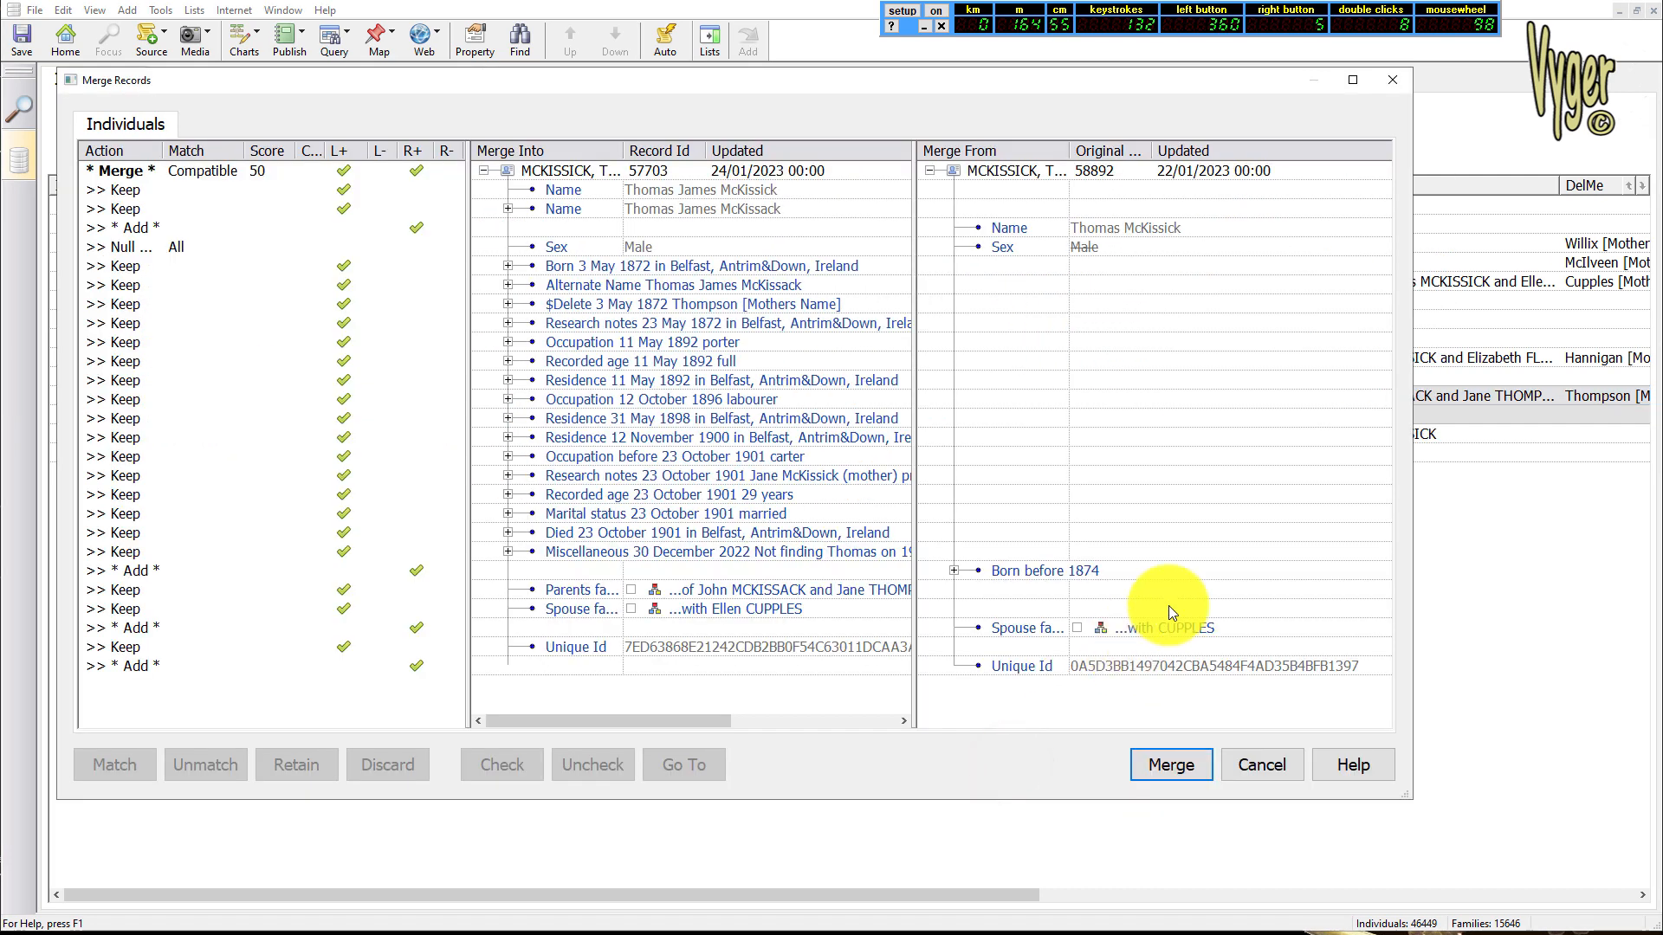
Discard the name, the birth before 1874 and the spouse family coming from record 58892 in the merge comparison
{"action": "left_click", "coordinate": [1010, 229]}
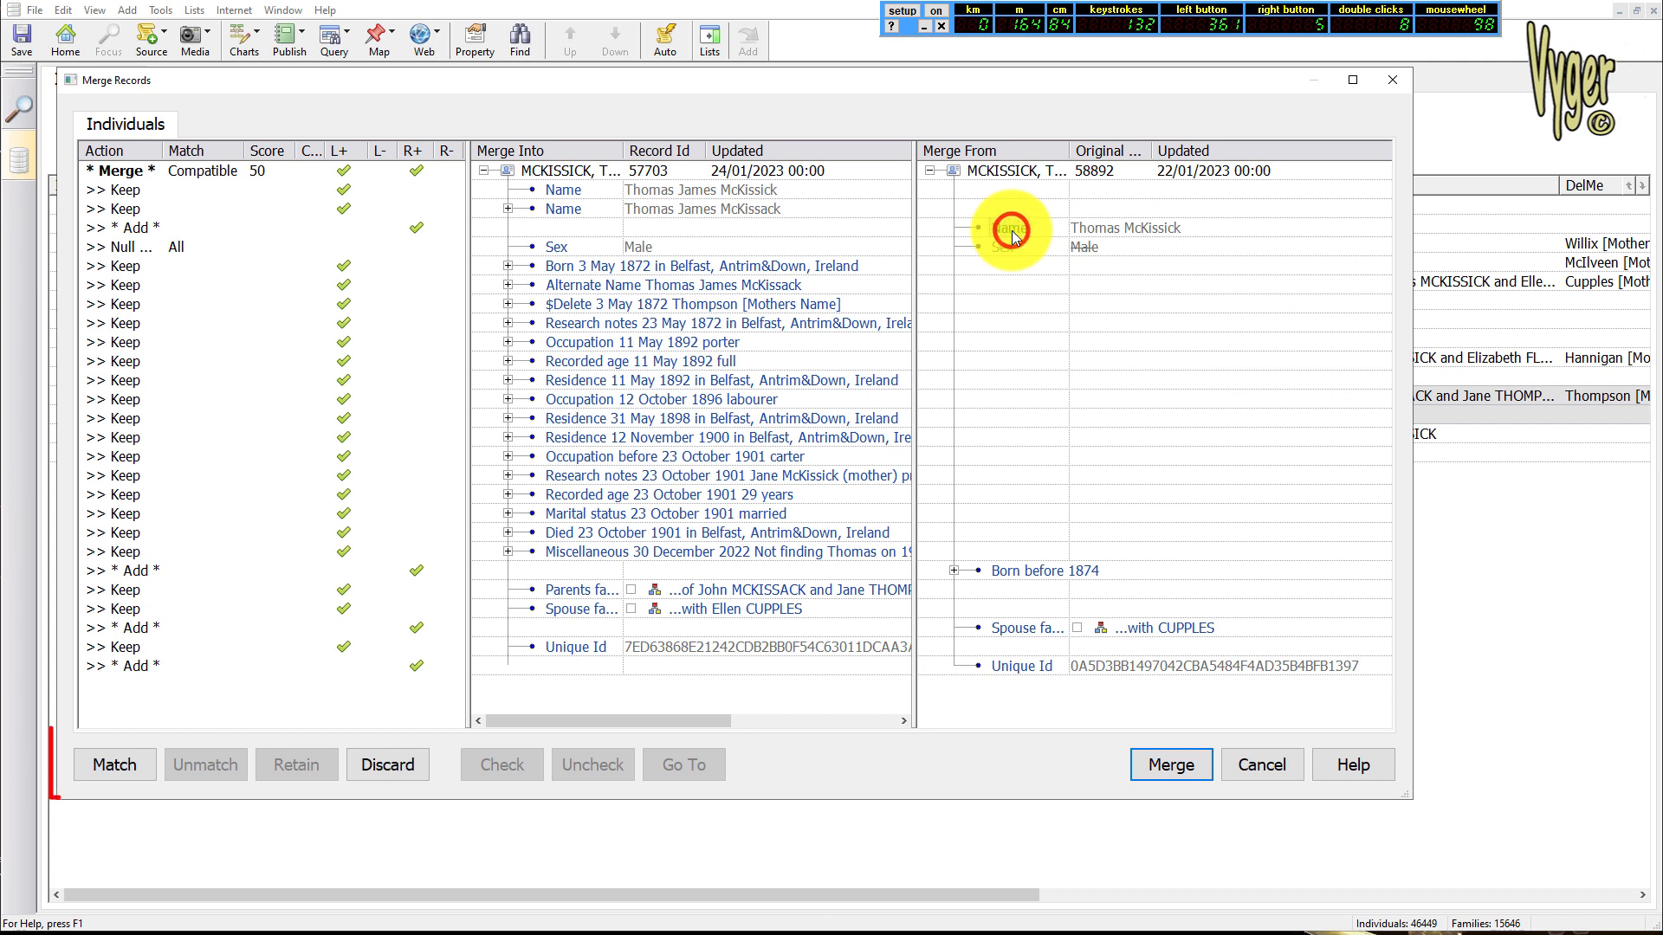
{"action": "left_click", "coordinate": [386, 774]}
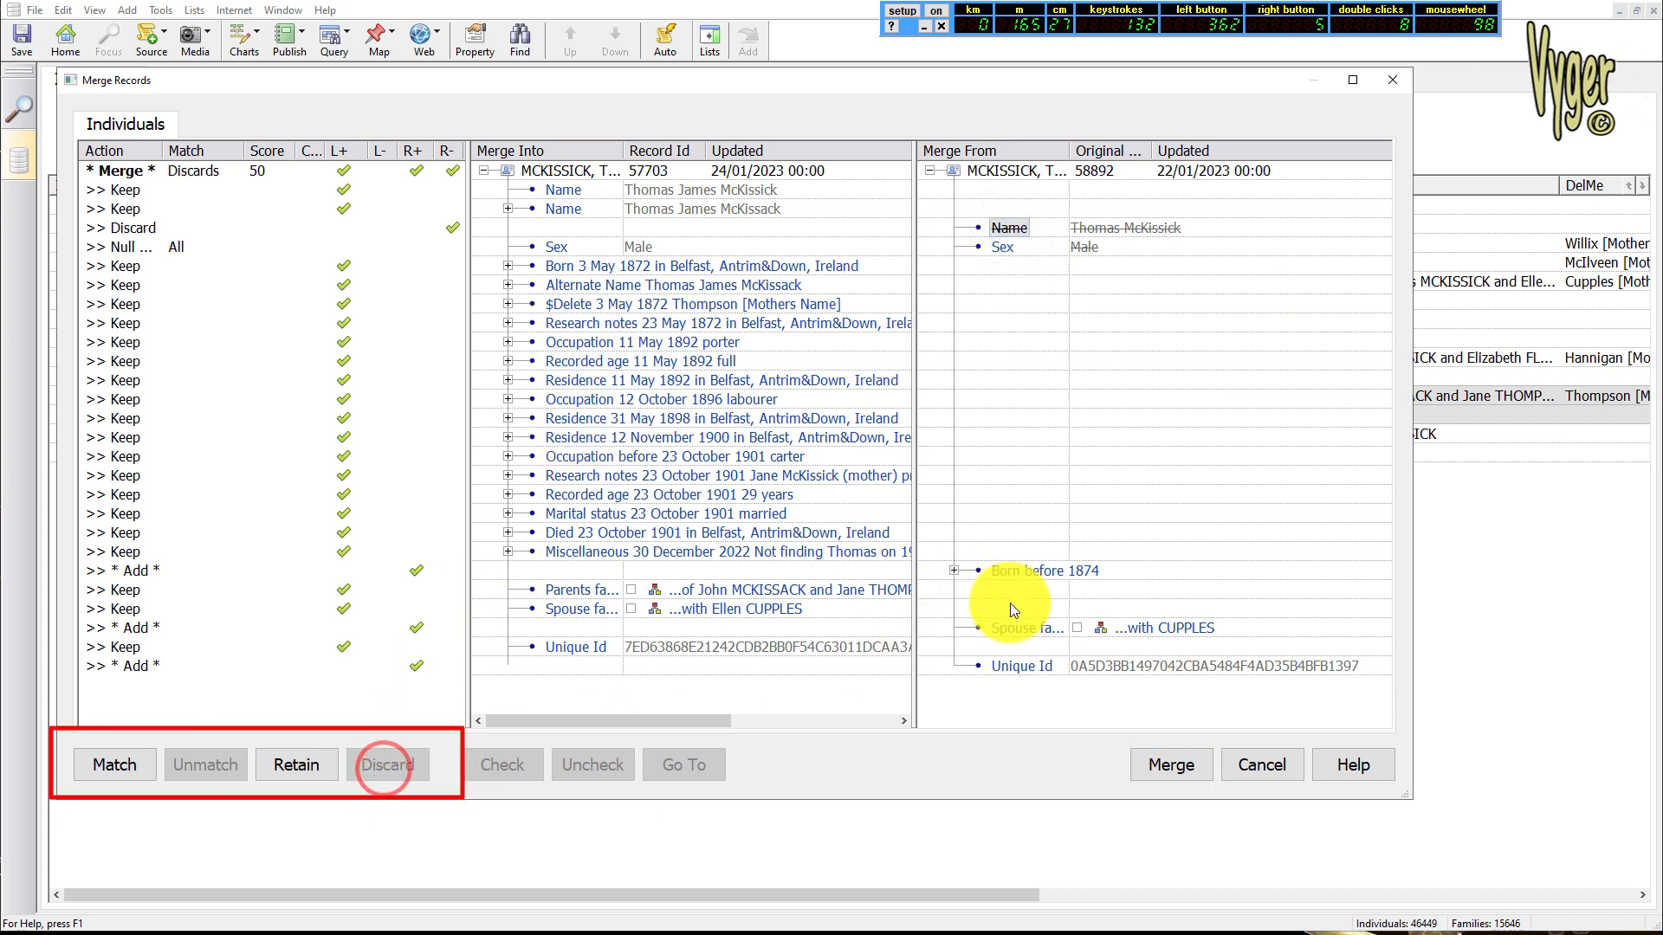
{"action": "left_click", "coordinate": [1042, 570]}
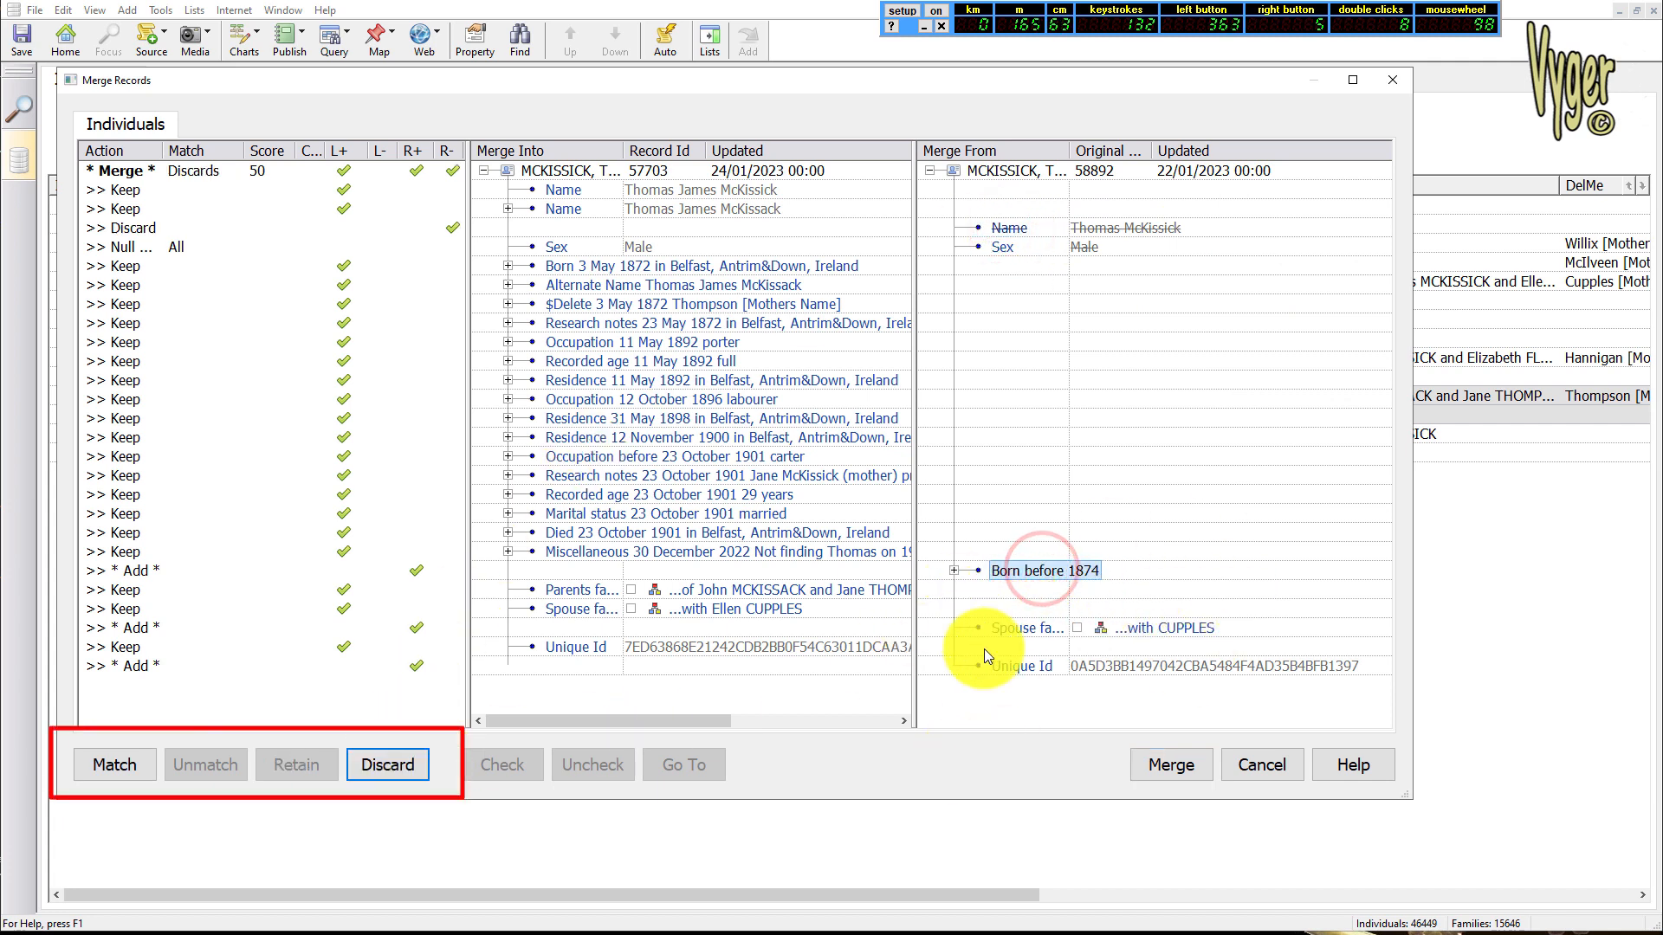
{"action": "left_click", "coordinate": [386, 771]}
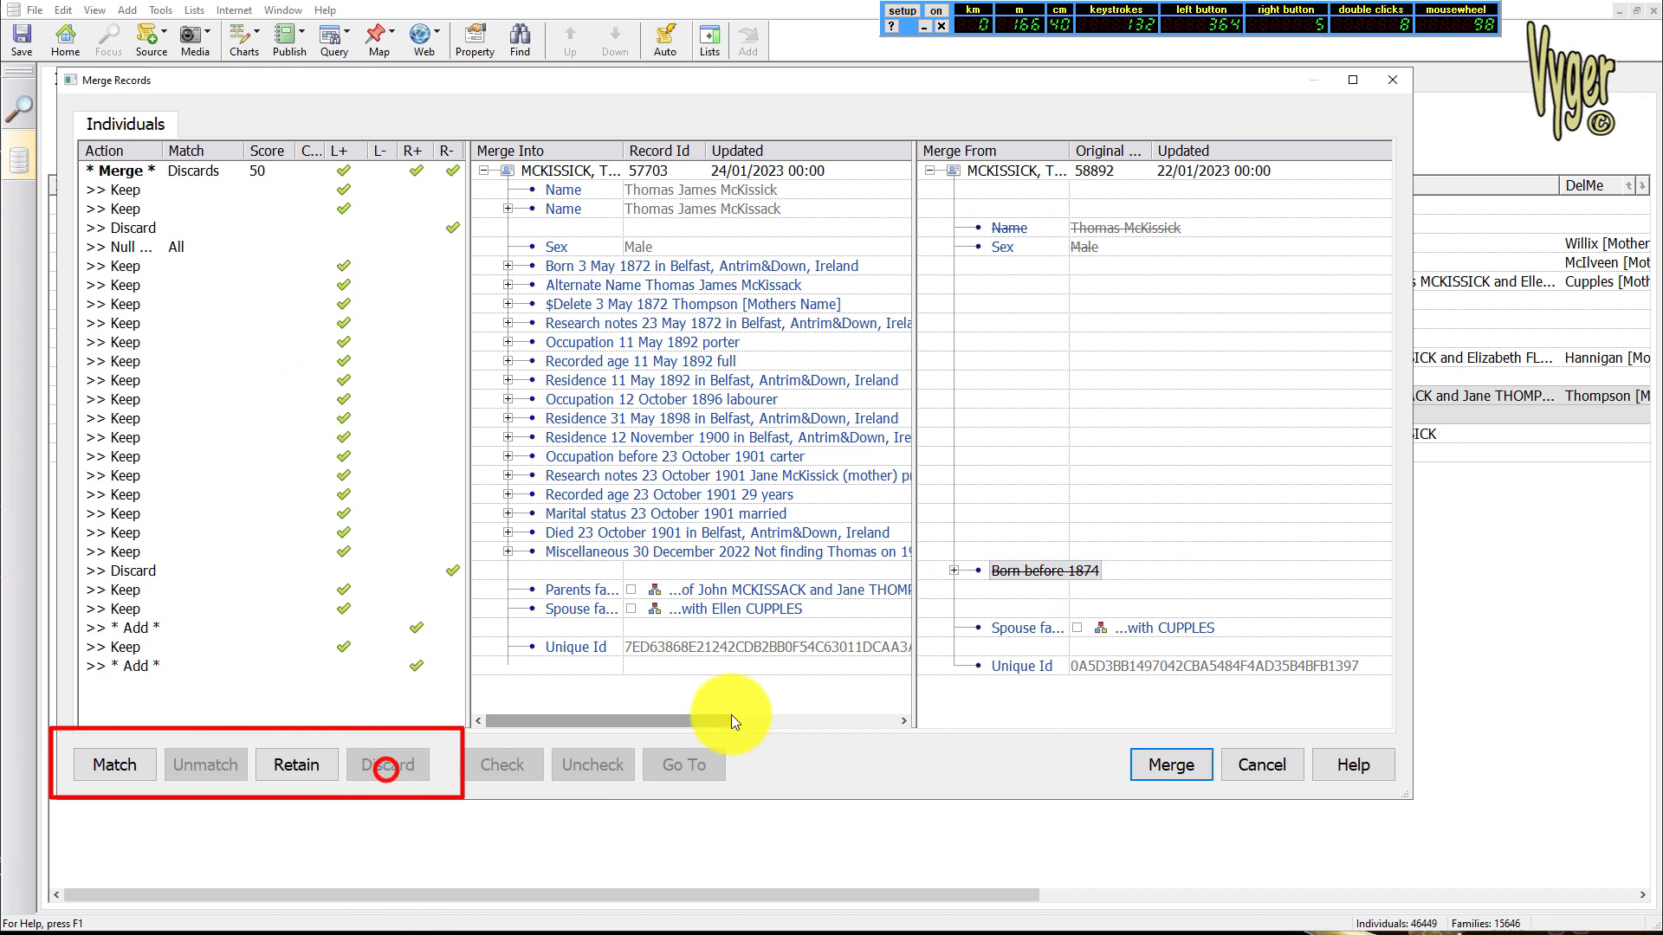
{"action": "left_click", "coordinate": [1023, 628]}
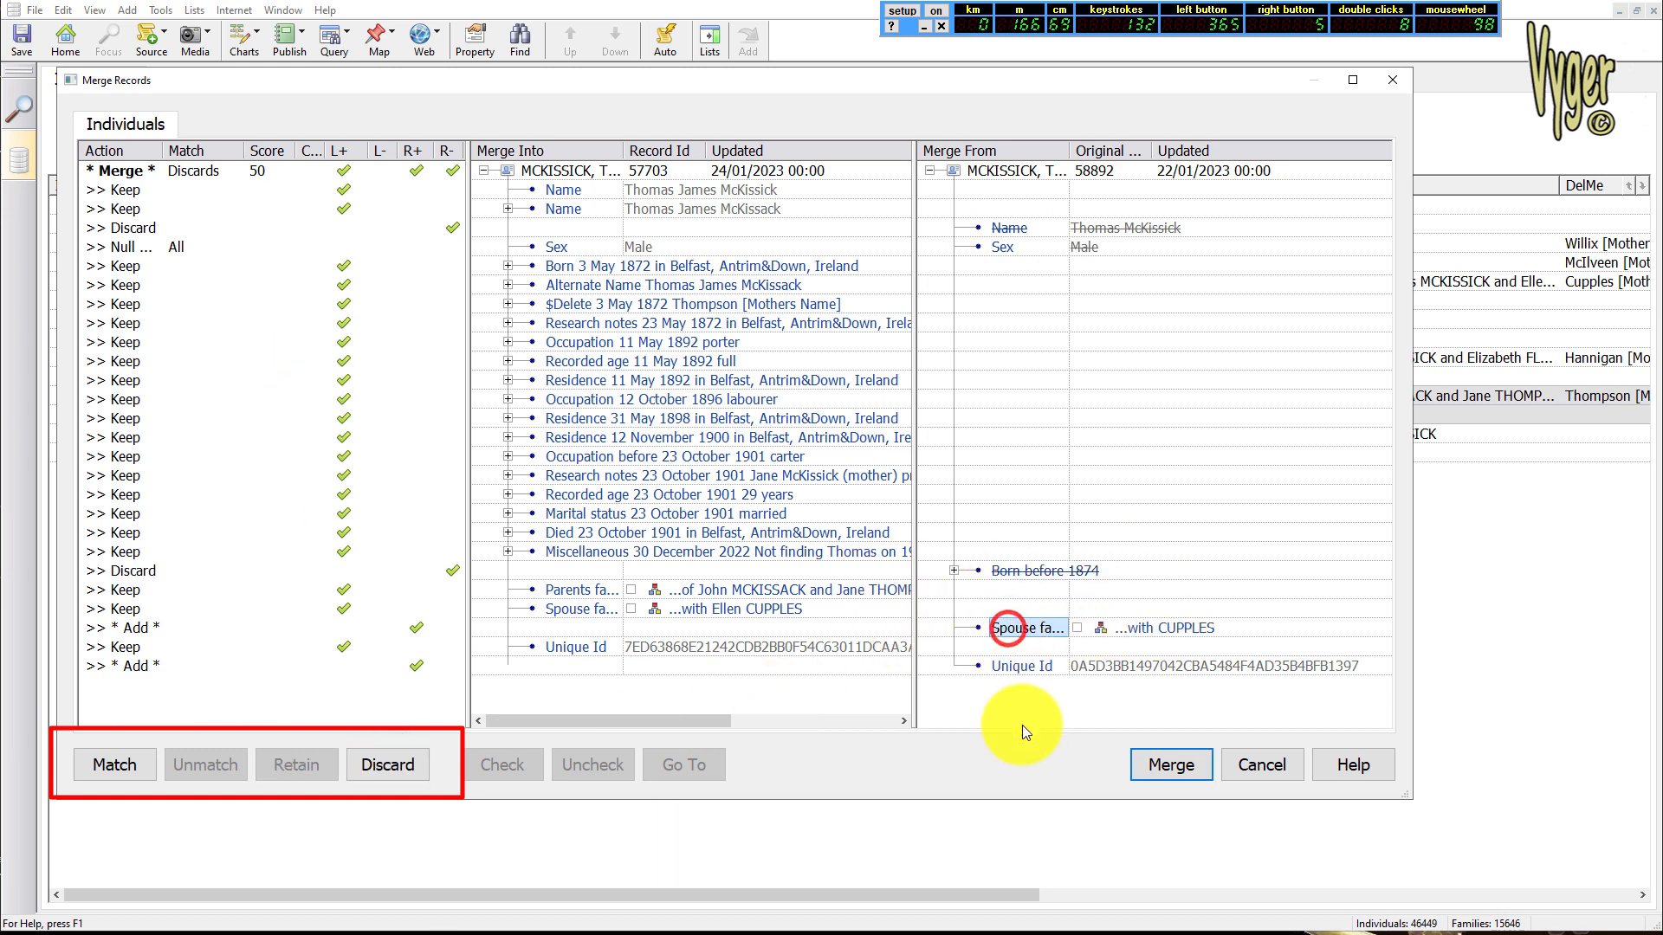
{"action": "left_click", "coordinate": [398, 765]}
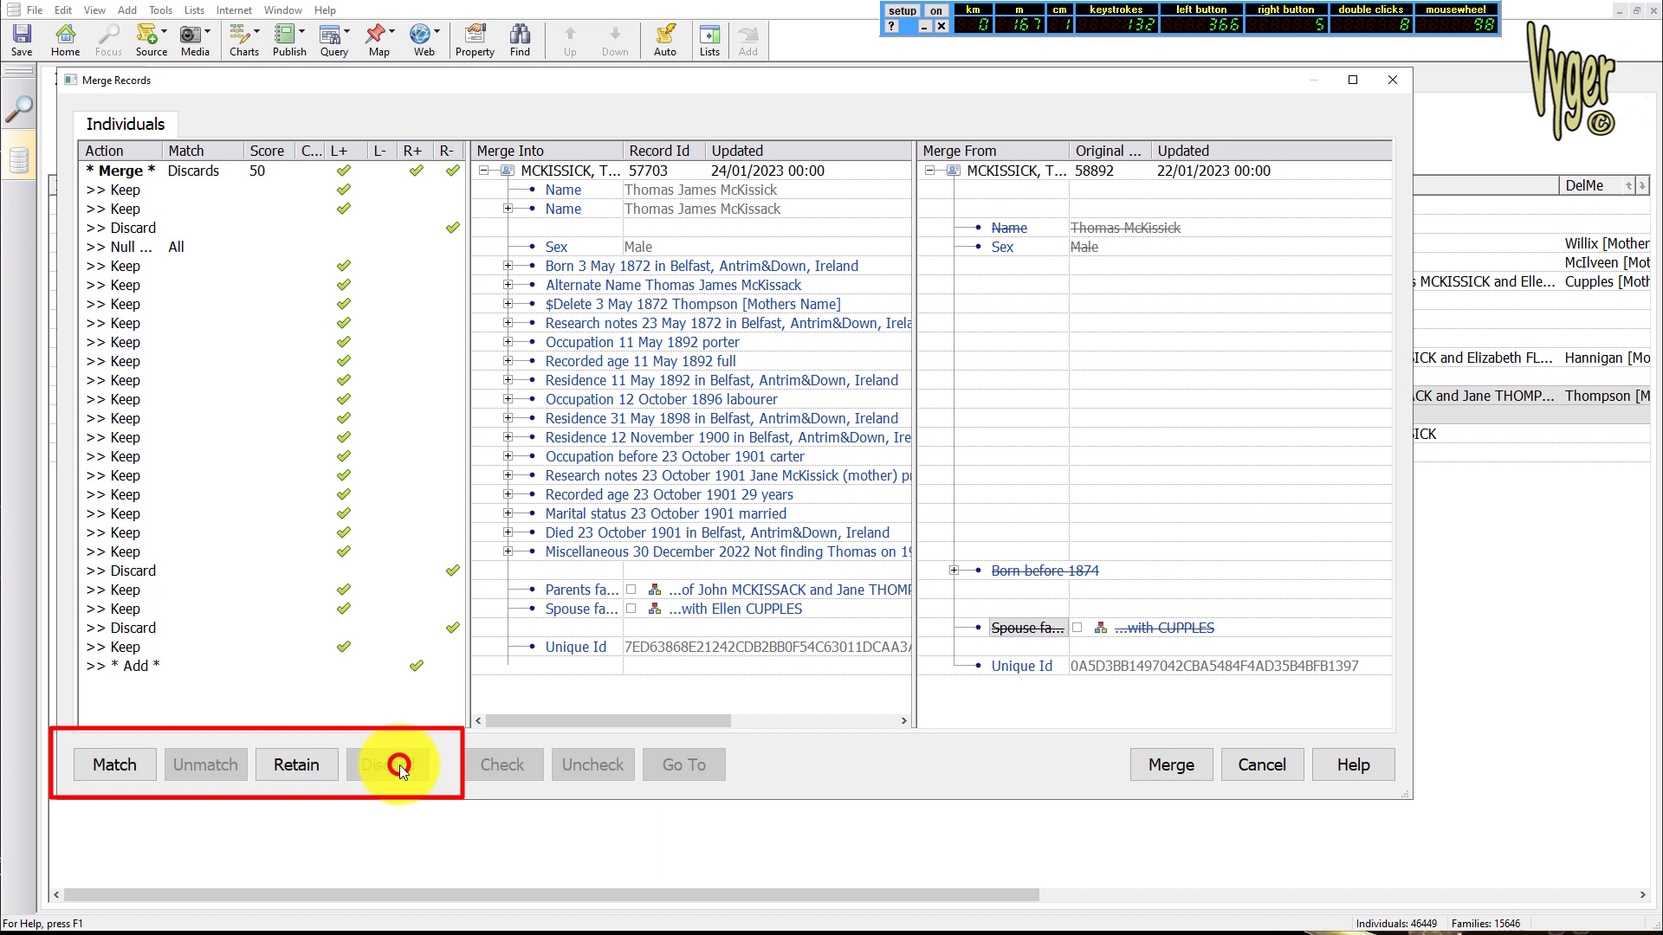
Discard the unique ID coming from record 58892 and merge that record into record 57703
{"action": "left_click", "coordinate": [1035, 672]}
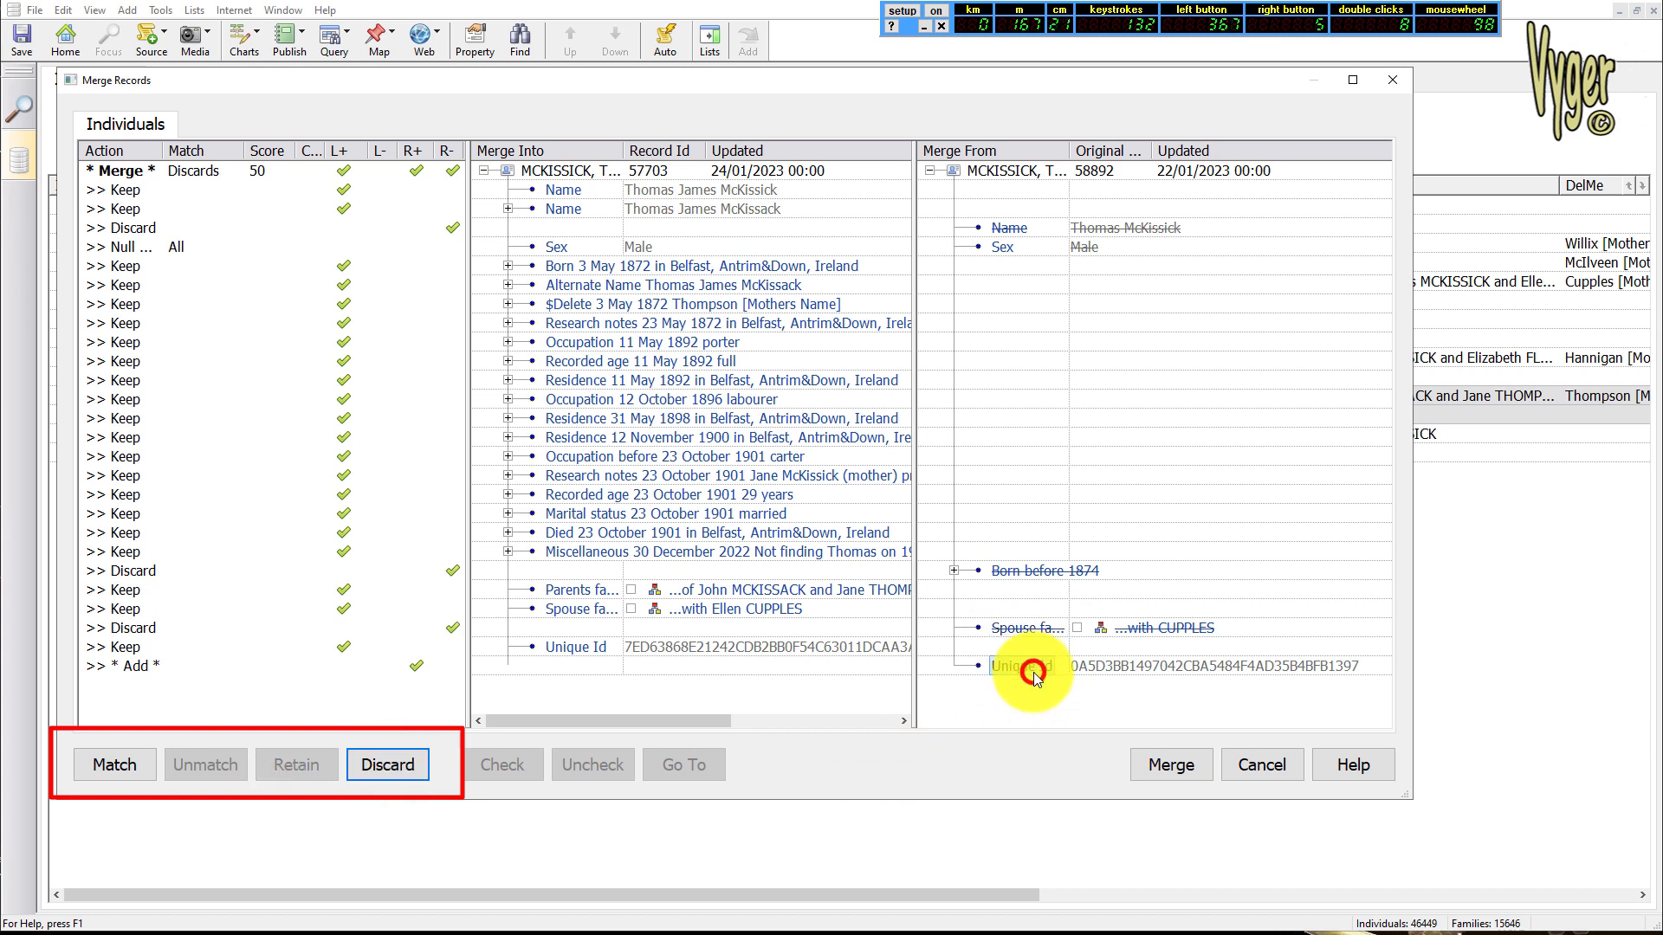
{"action": "left_click", "coordinate": [388, 766]}
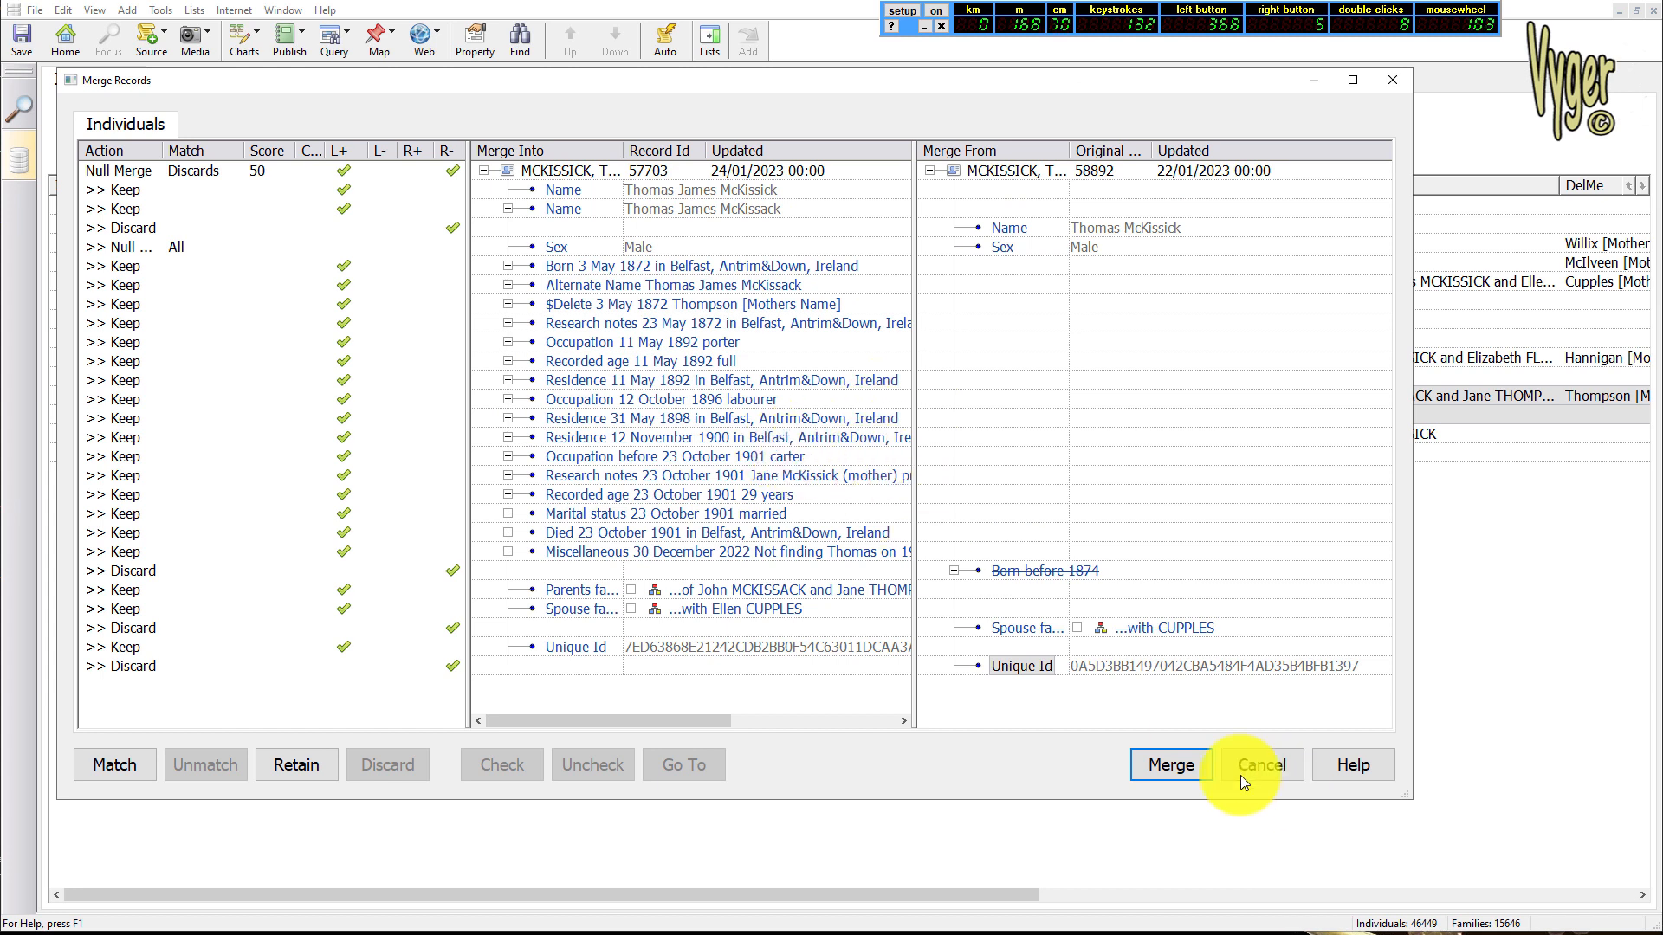
{"action": "left_click", "coordinate": [1171, 767]}
{"action": "left_click", "coordinate": [790, 482]}
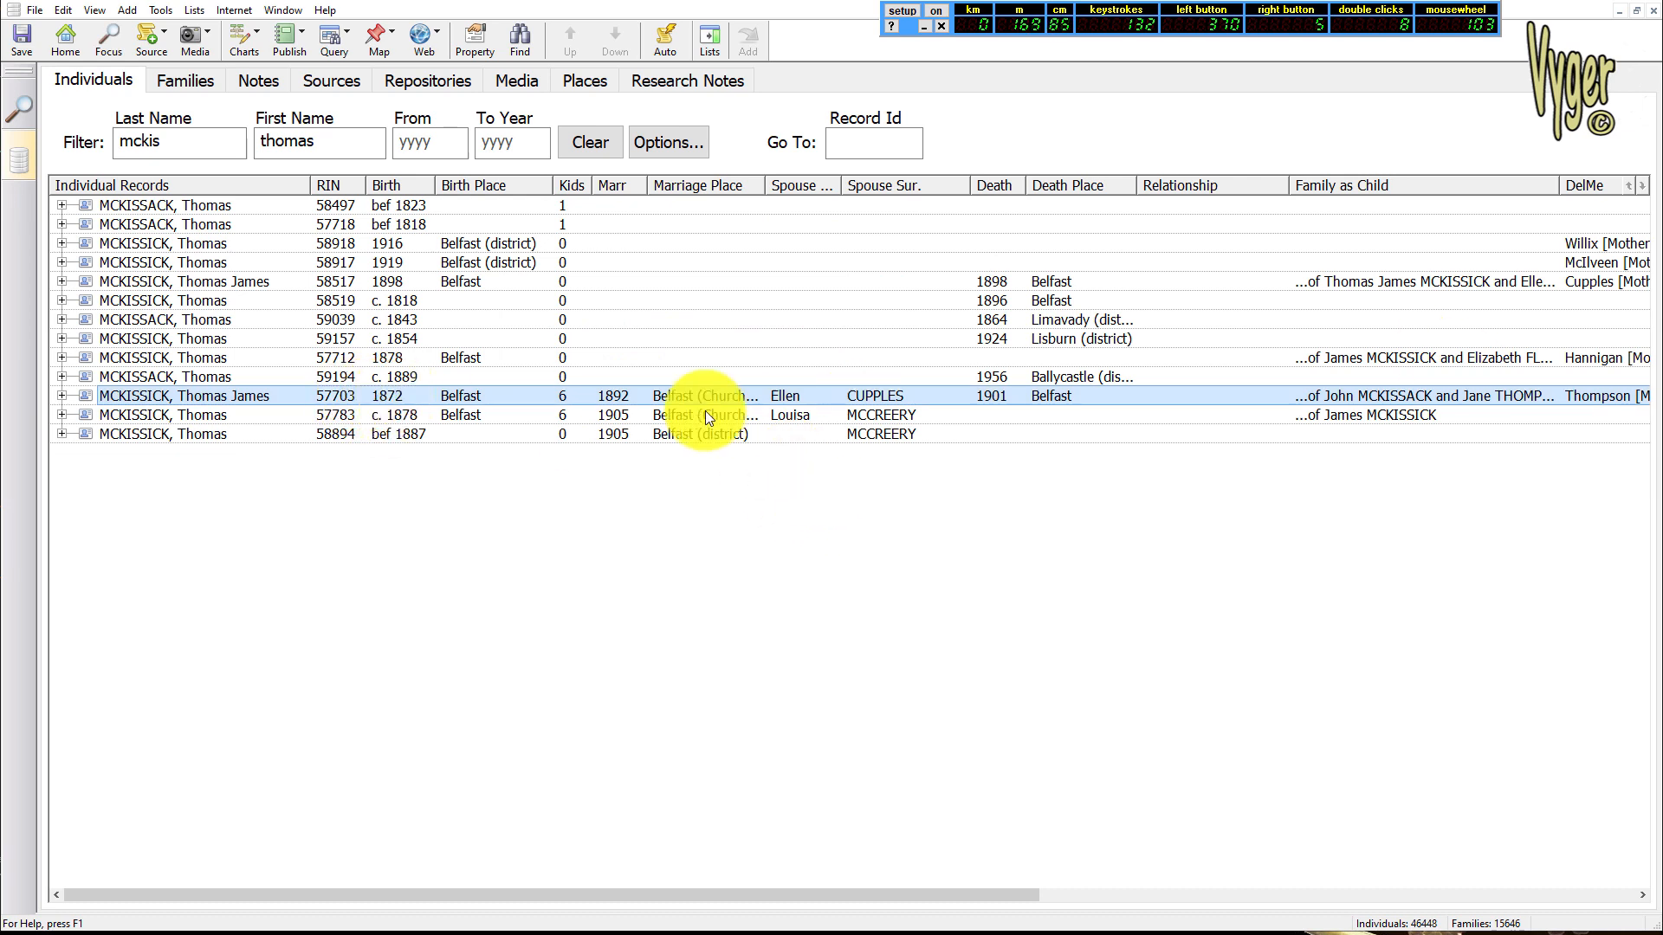
Open the details of merged record 57703 and examine its list of facts
{"action": "left_click", "coordinate": [561, 402]}
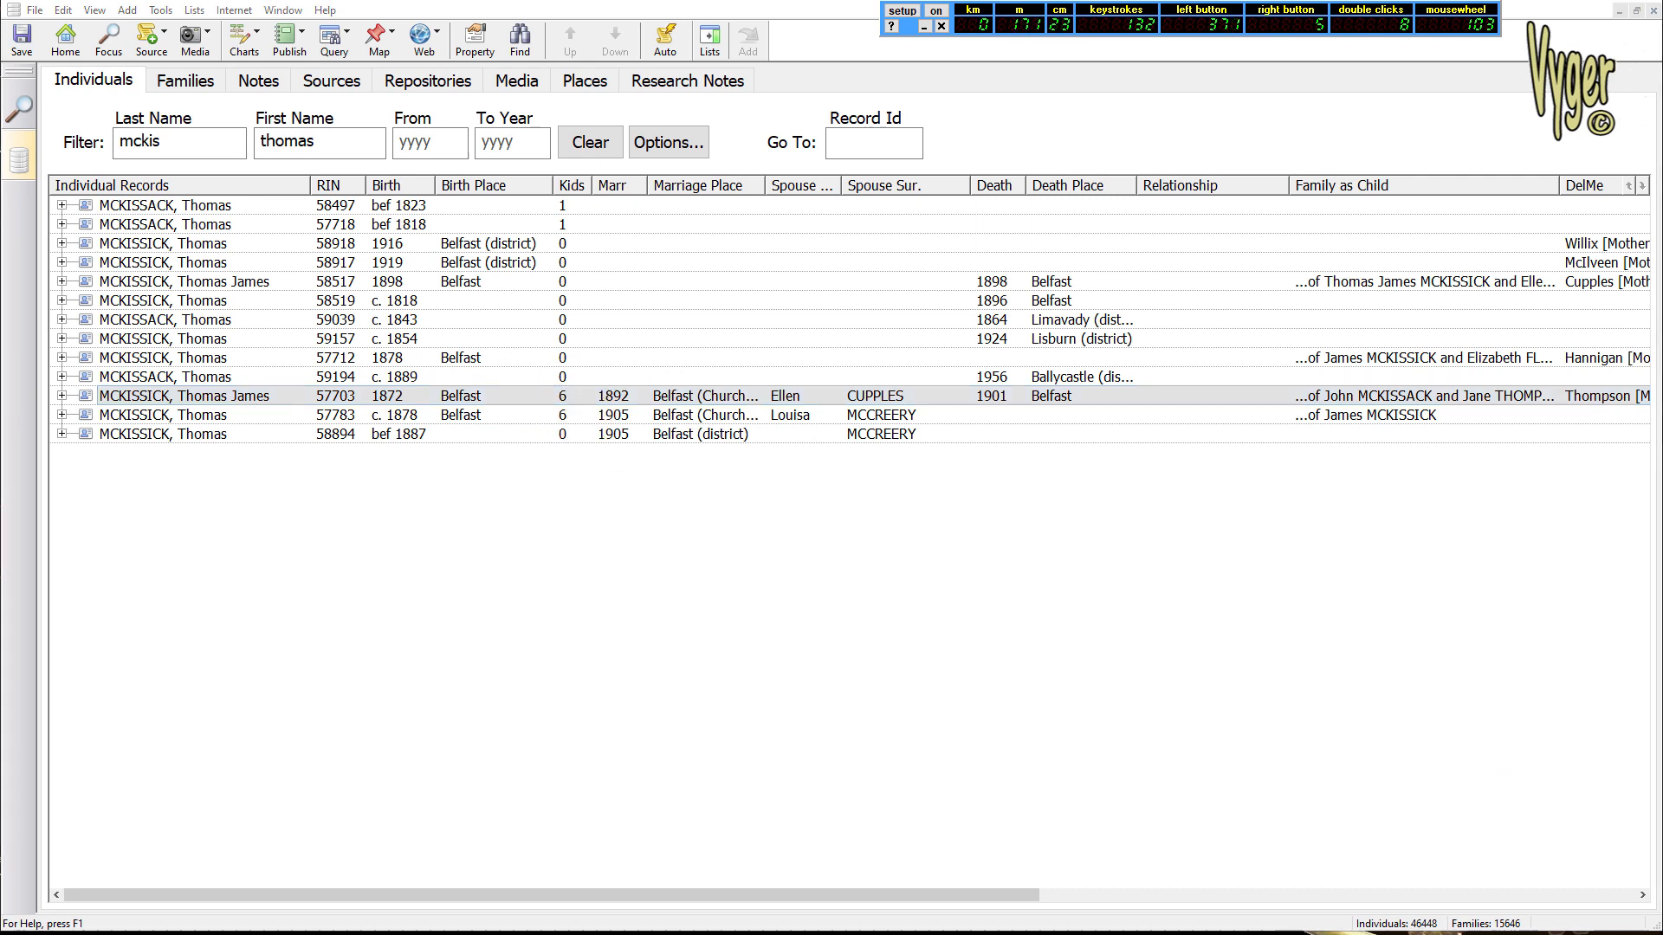
{"action": "left_click_drag", "start_coordinate": [1662, 260], "coordinate": [876, 8]}
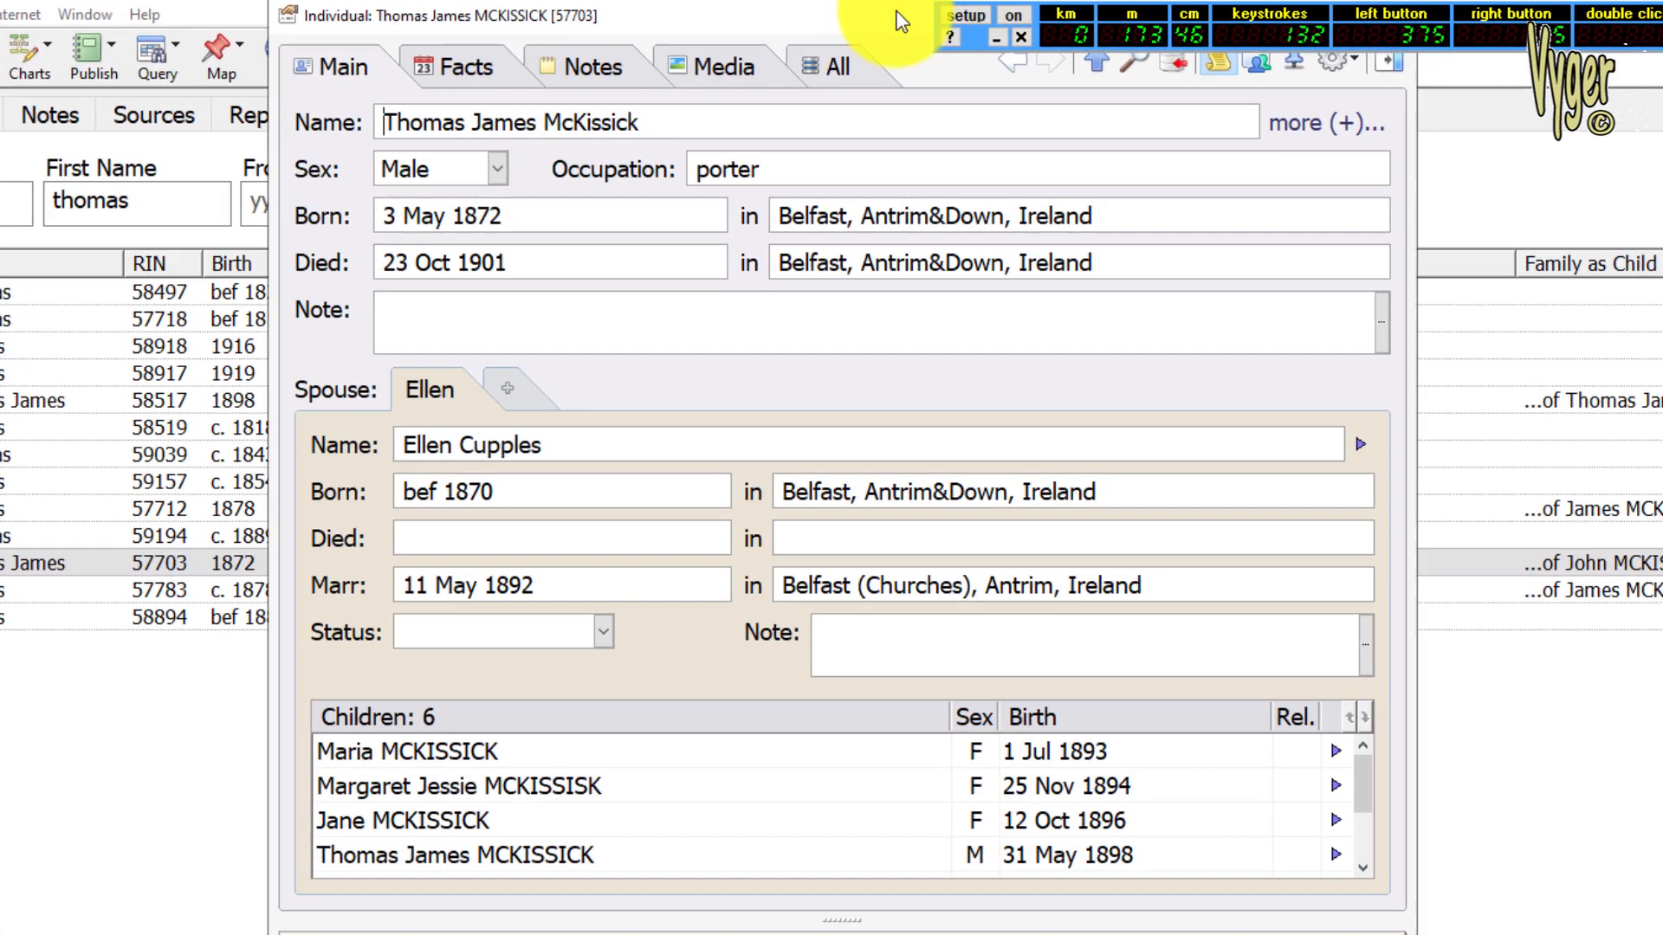
{"action": "left_click", "coordinate": [466, 61]}
{"action": "scroll", "coordinate": [832, 312], "scroll_direction": "down", "scroll_amount": 3}
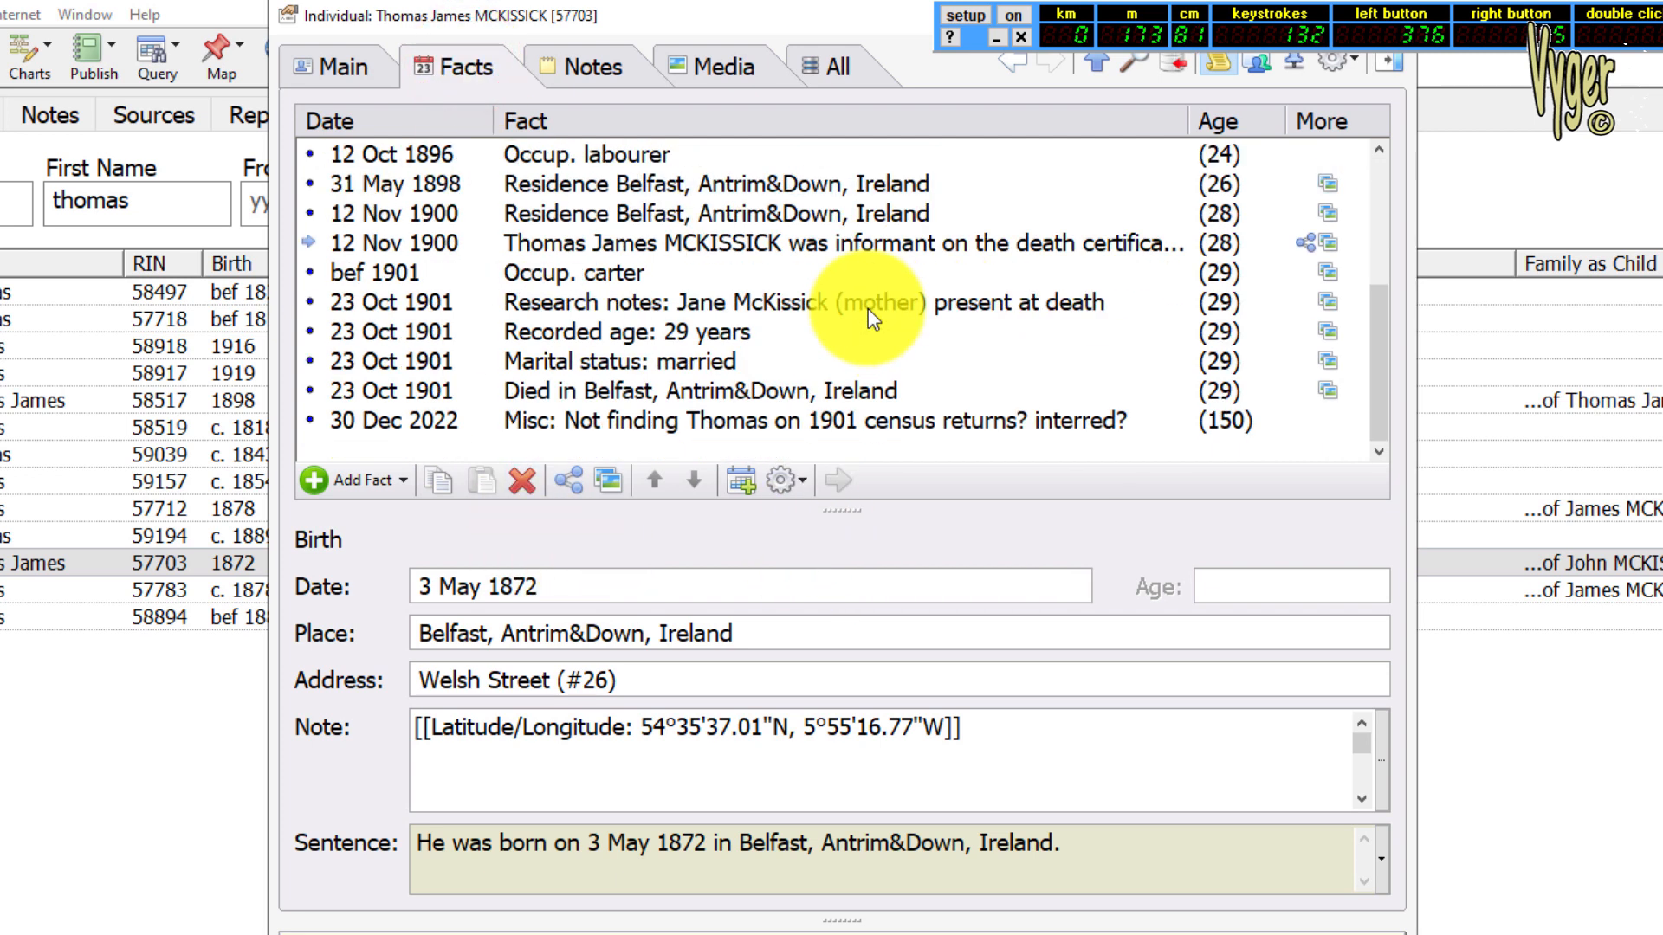
Include relatives' timeline events in the facts of record 57703 and examine a daughter's 1894 birth and 1895 death entries
{"action": "left_click", "coordinate": [743, 485]}
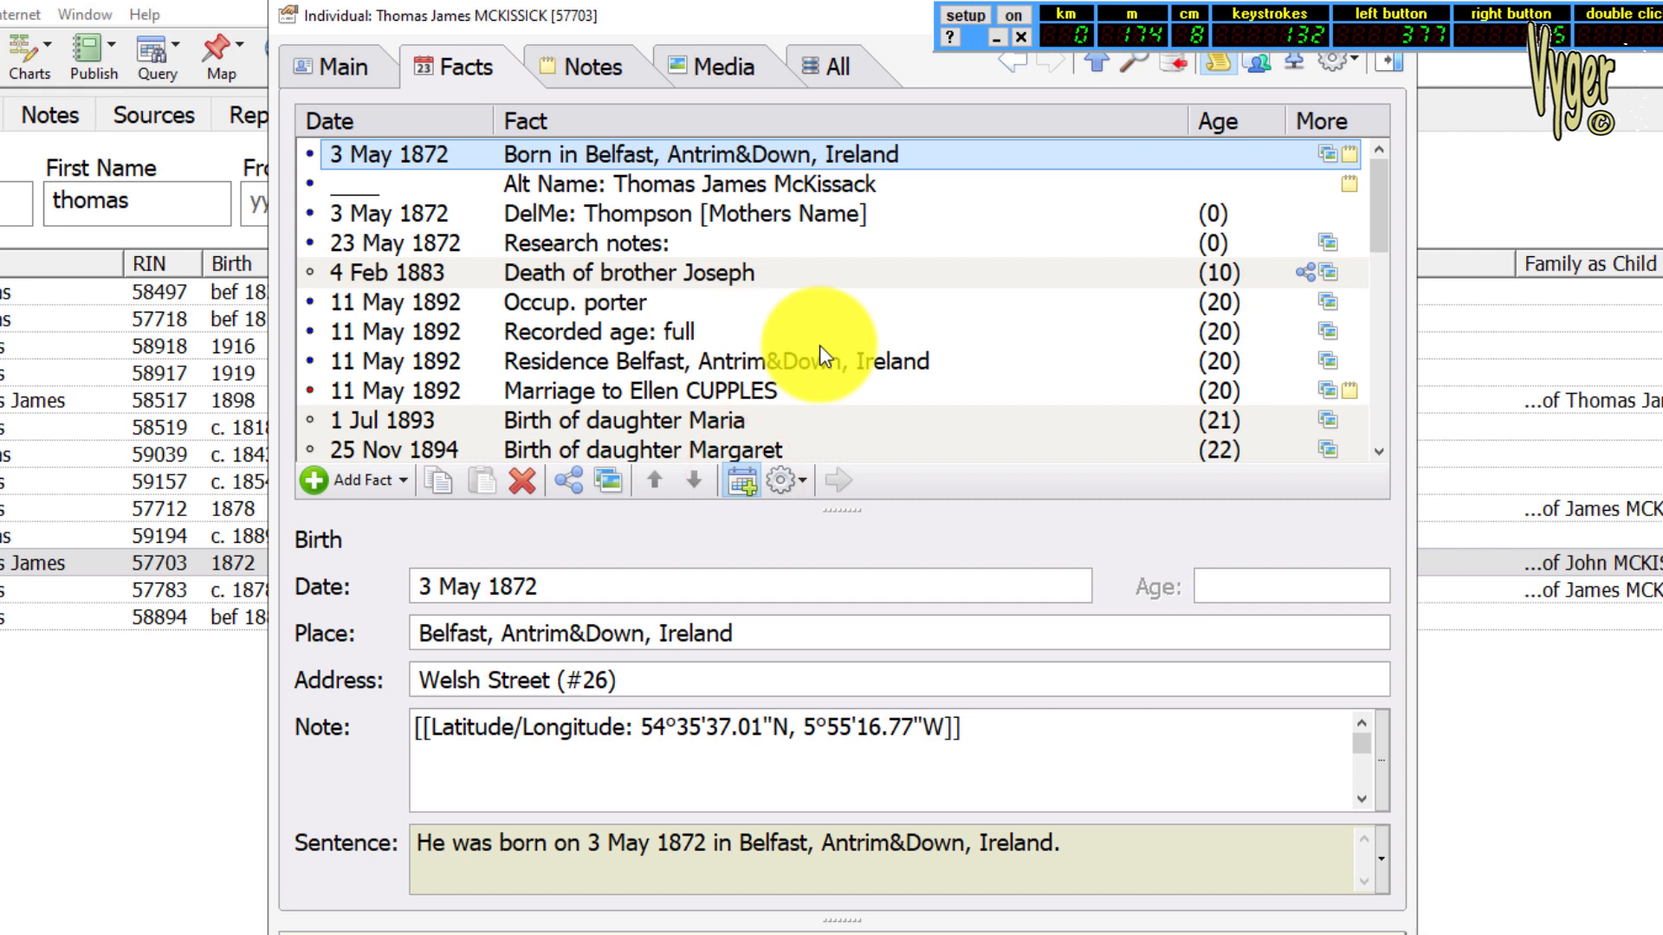
{"action": "scroll", "coordinate": [819, 345], "scroll_direction": "down", "scroll_amount": 1}
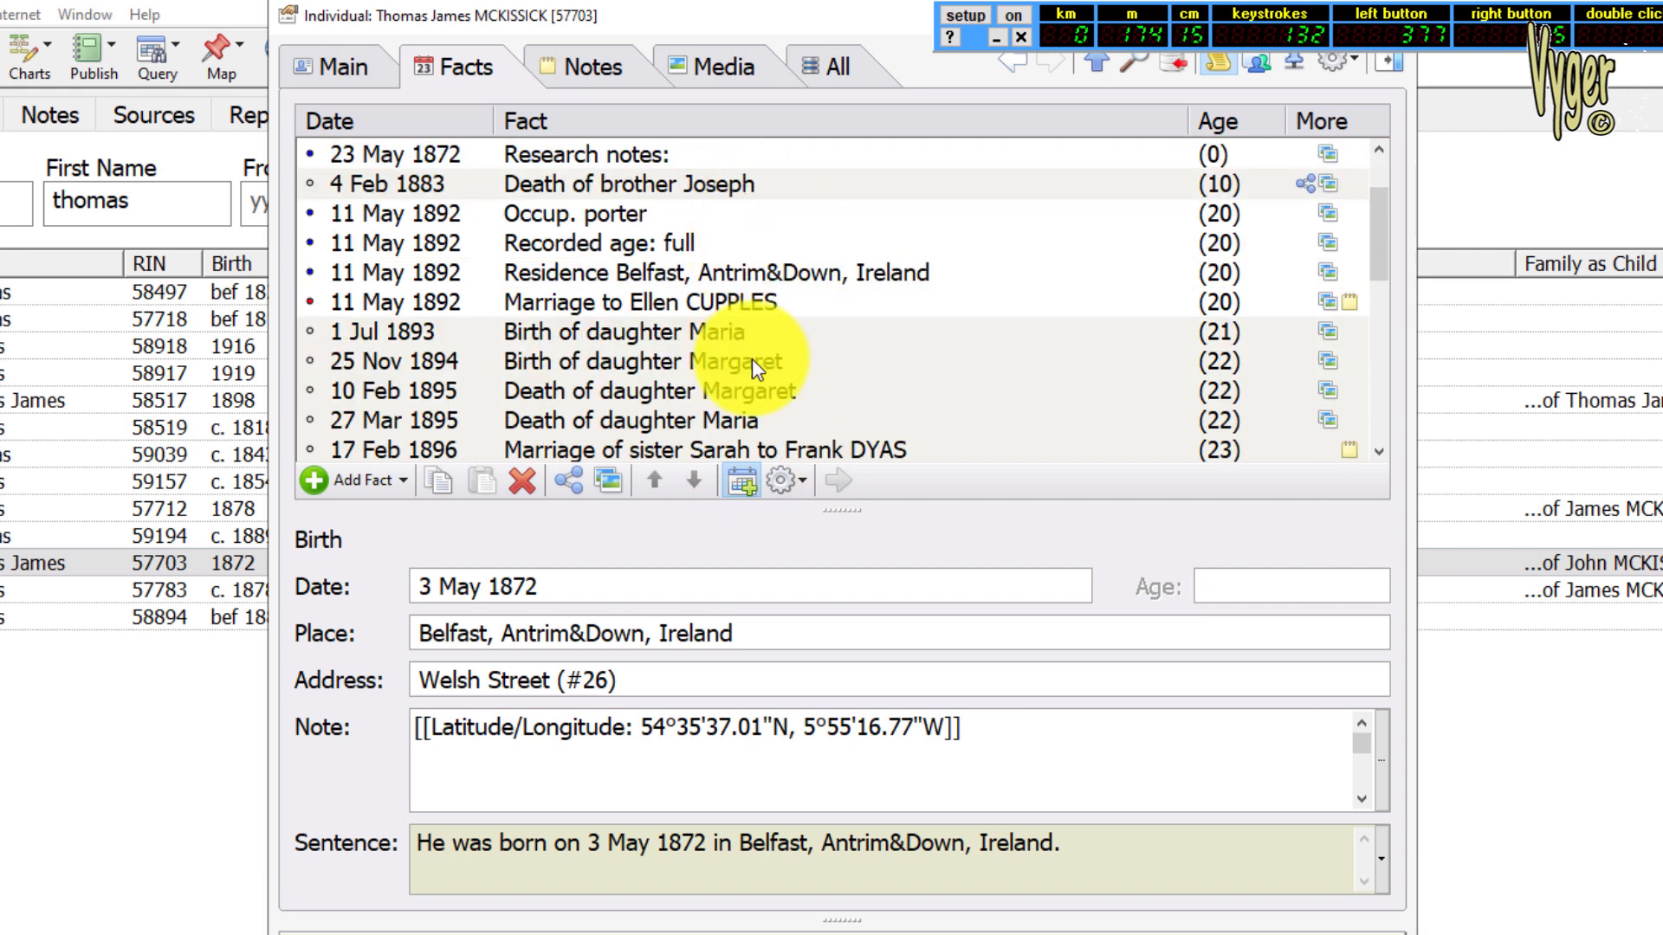
{"action": "scroll", "coordinate": [774, 364], "scroll_direction": "down", "scroll_amount": 1}
{"action": "left_click", "coordinate": [780, 275]}
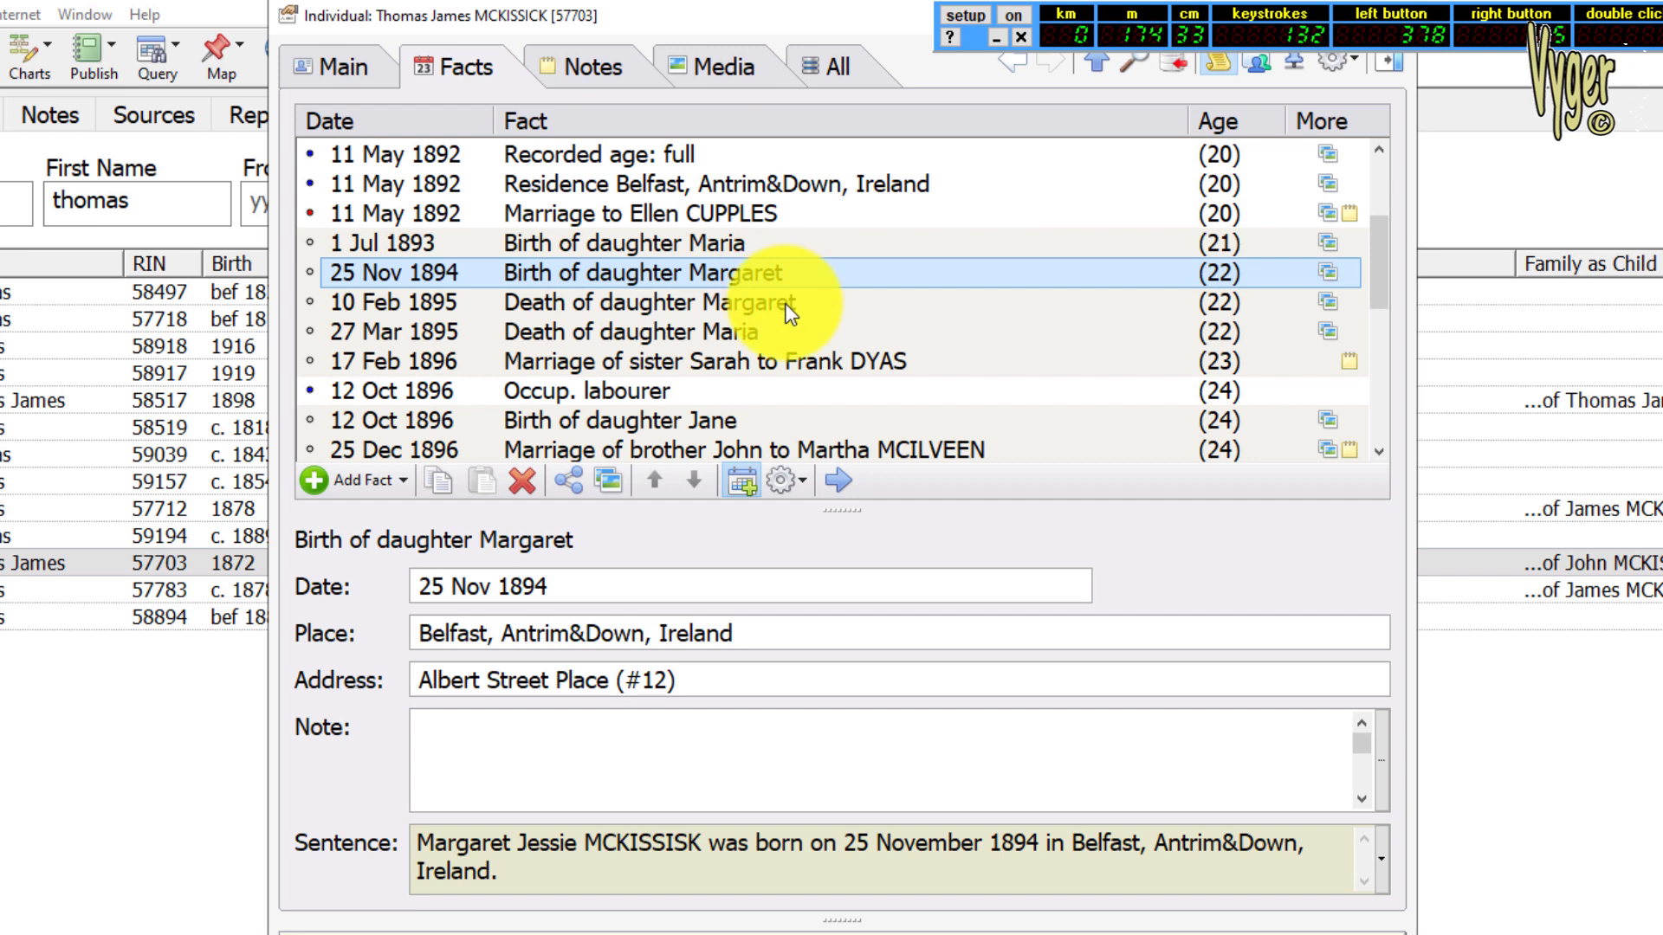
{"action": "left_click", "coordinate": [787, 305]}
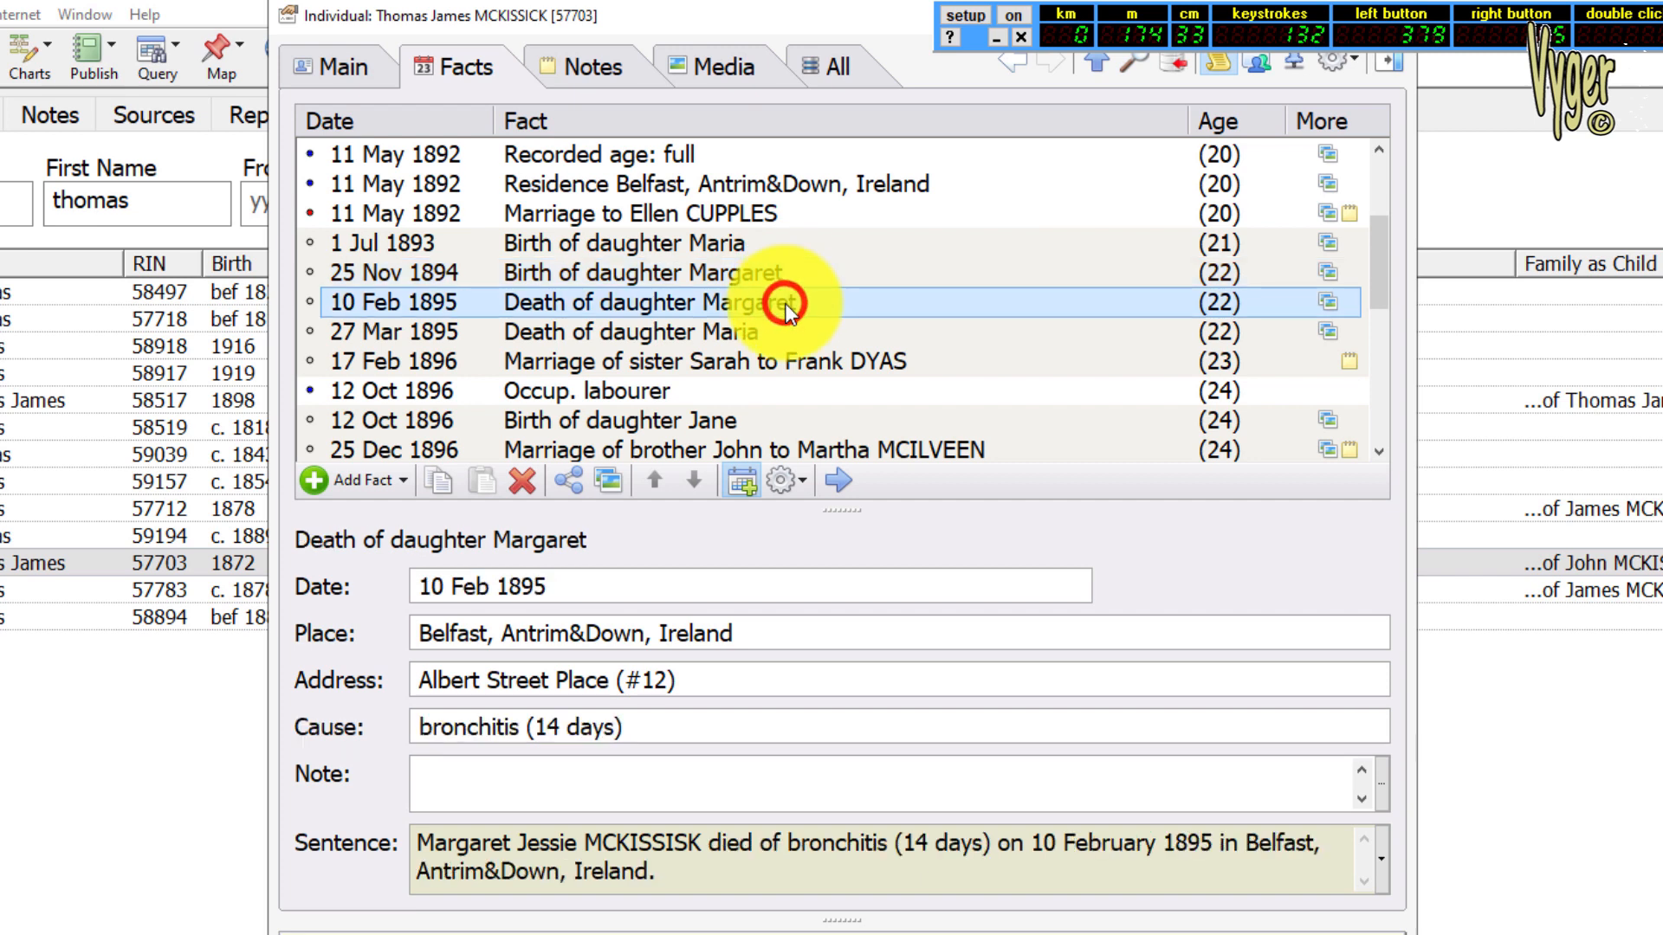
{"action": "scroll", "coordinate": [986, 335], "scroll_direction": "down", "scroll_amount": 4}
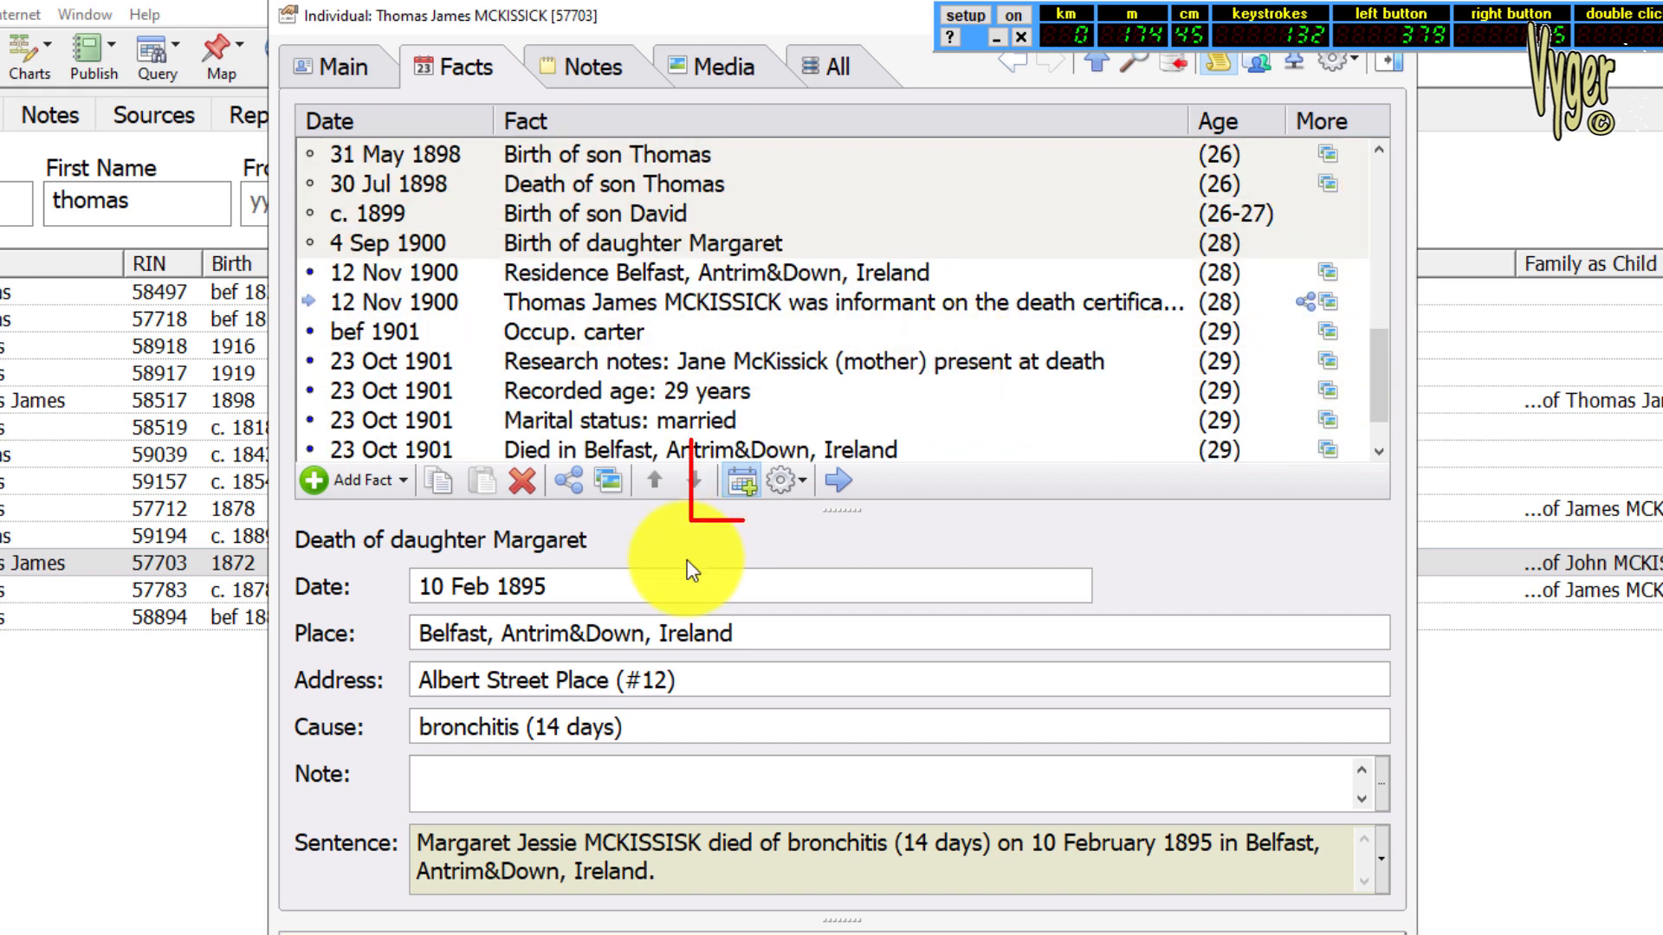
Hide and show the relatives' timeline events again, and return to the main details to review the spouse and children
{"action": "left_click", "coordinate": [743, 483]}
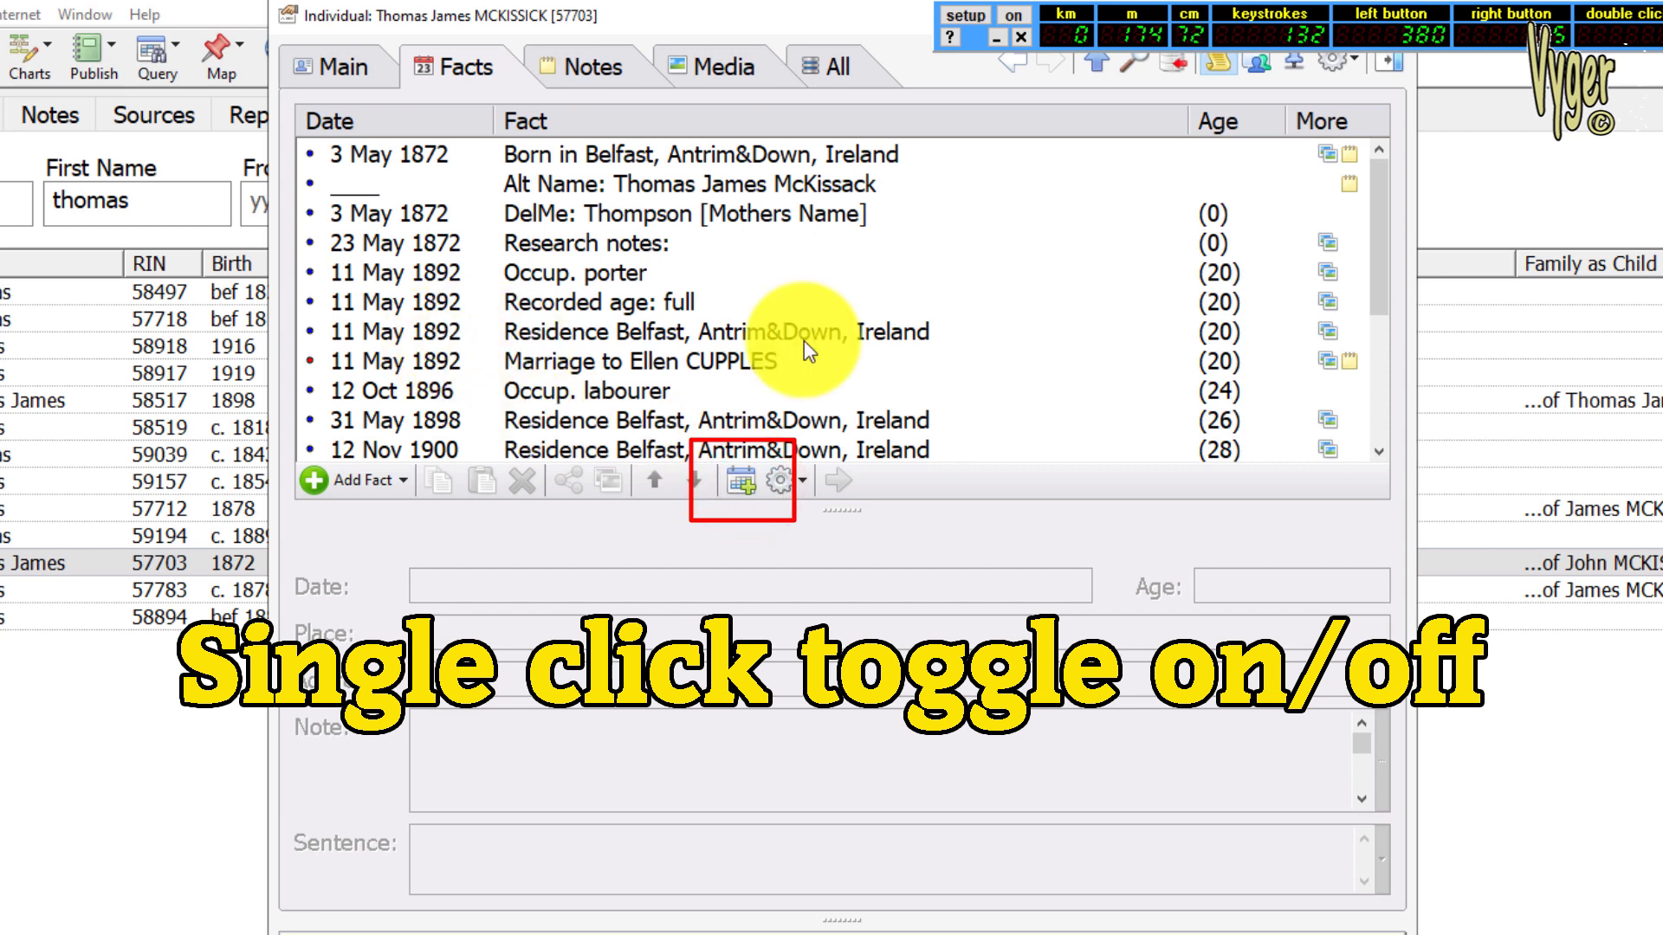
{"action": "left_click_drag", "start_coordinate": [1373, 260], "coordinate": [1388, 418]}
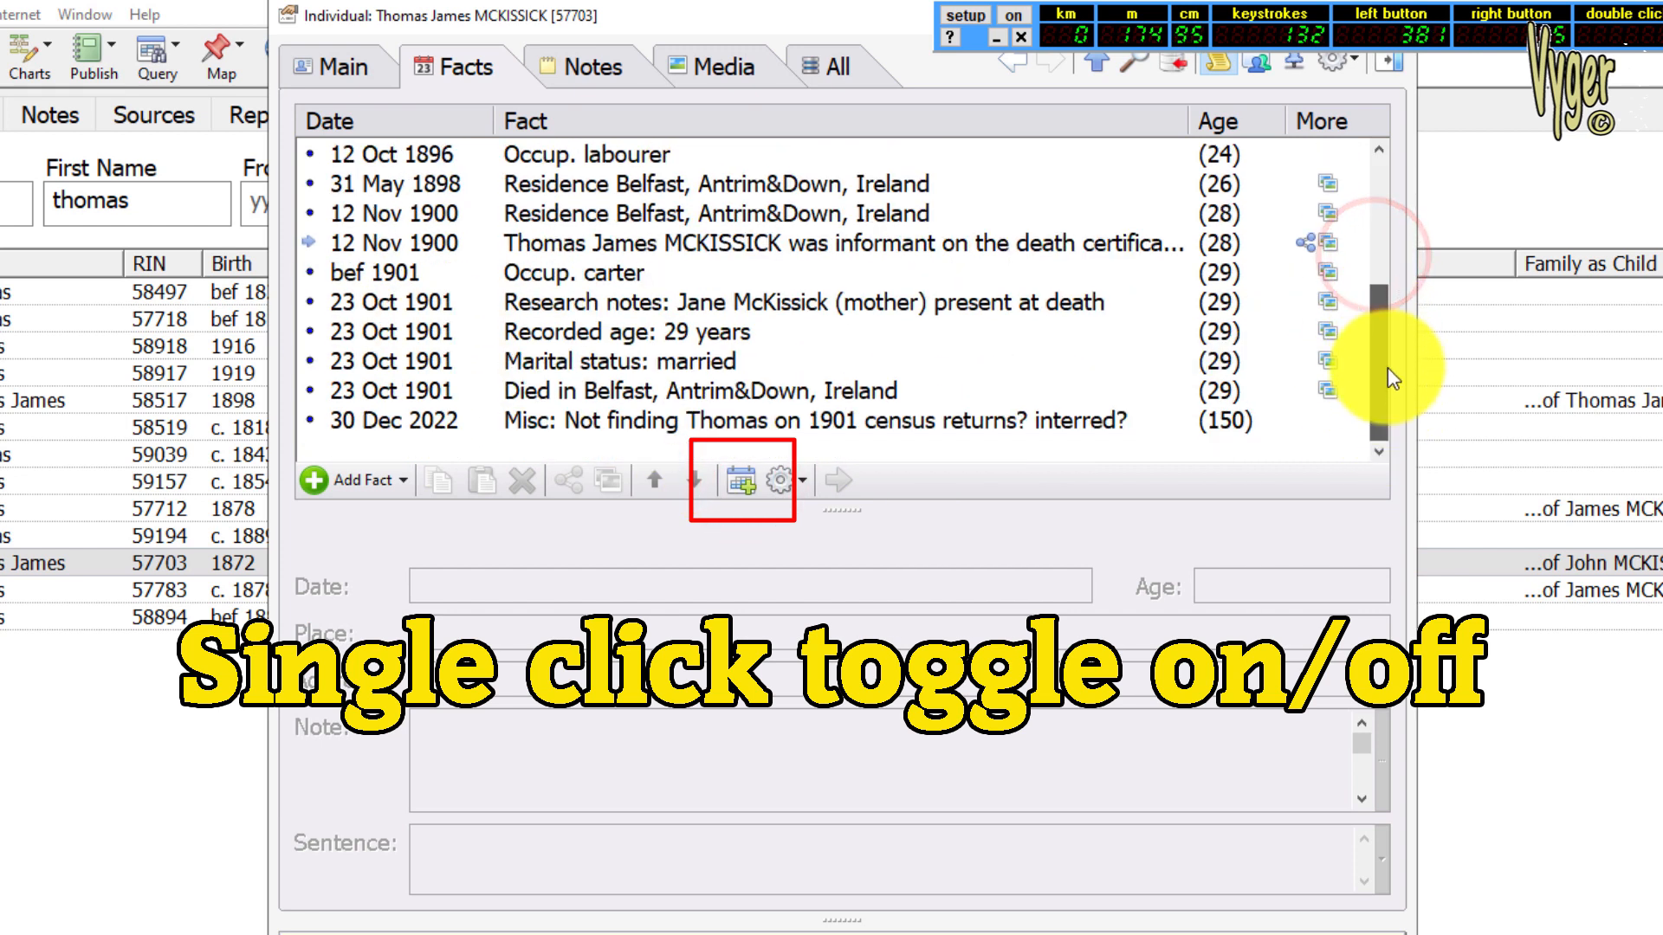
{"action": "scroll", "coordinate": [1388, 367], "scroll_direction": "up", "scroll_amount": 3}
{"action": "left_click", "coordinate": [740, 490]}
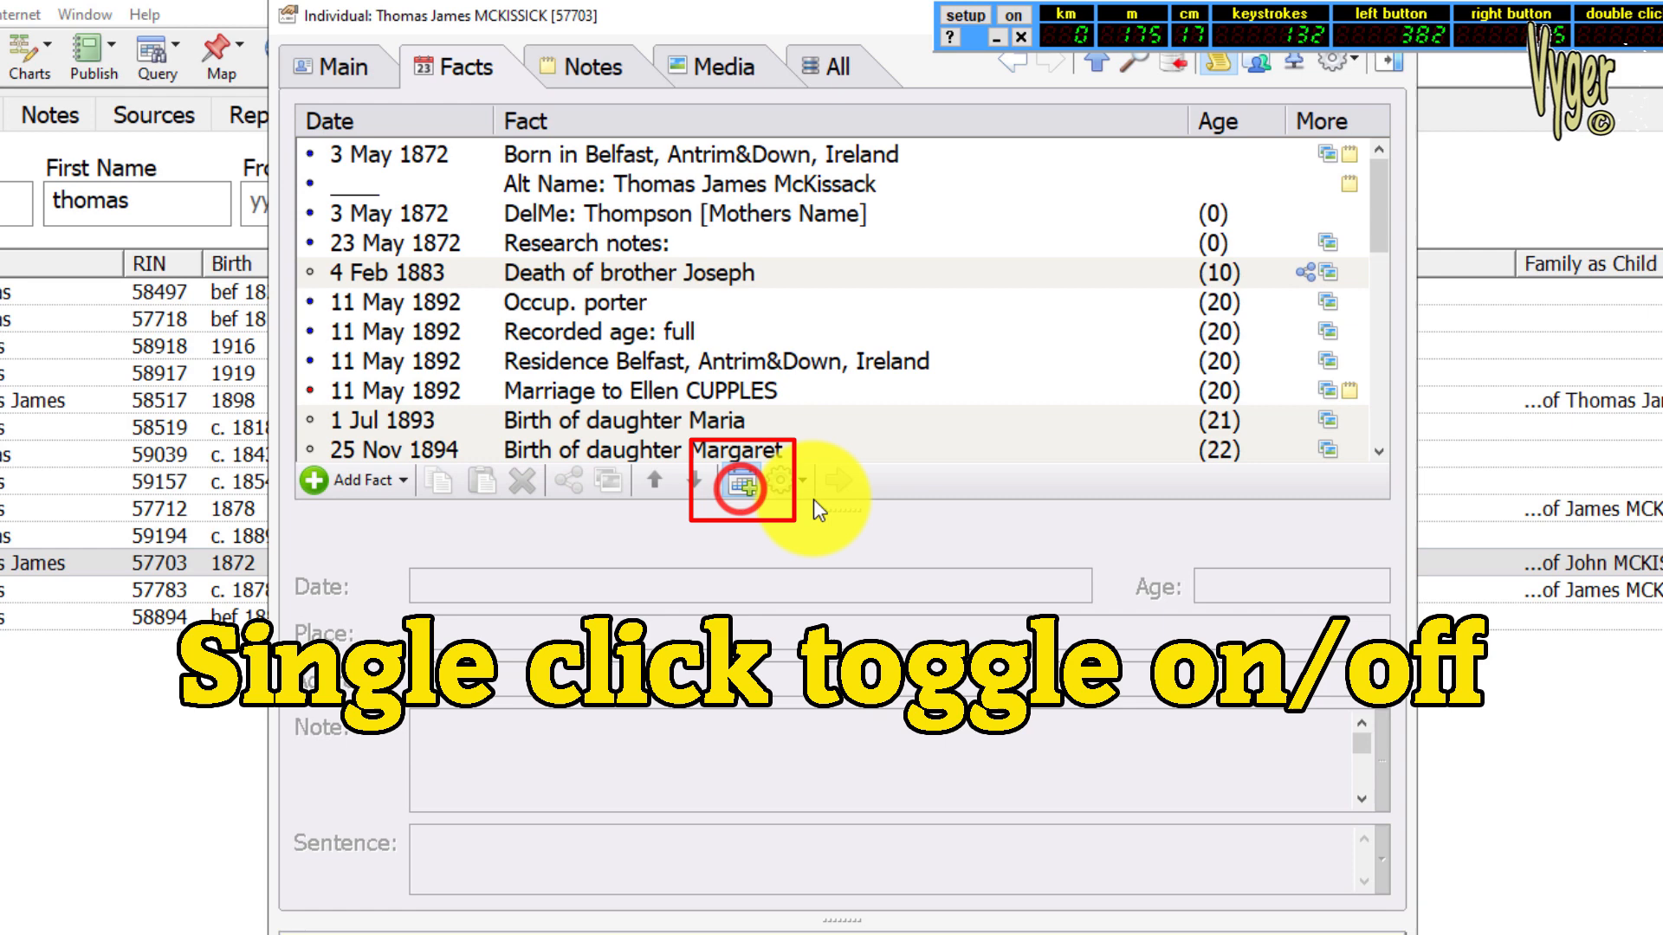
{"action": "scroll", "coordinate": [892, 286], "scroll_direction": "down", "scroll_amount": 8}
{"action": "scroll", "coordinate": [875, 217], "scroll_direction": "down", "scroll_amount": 4}
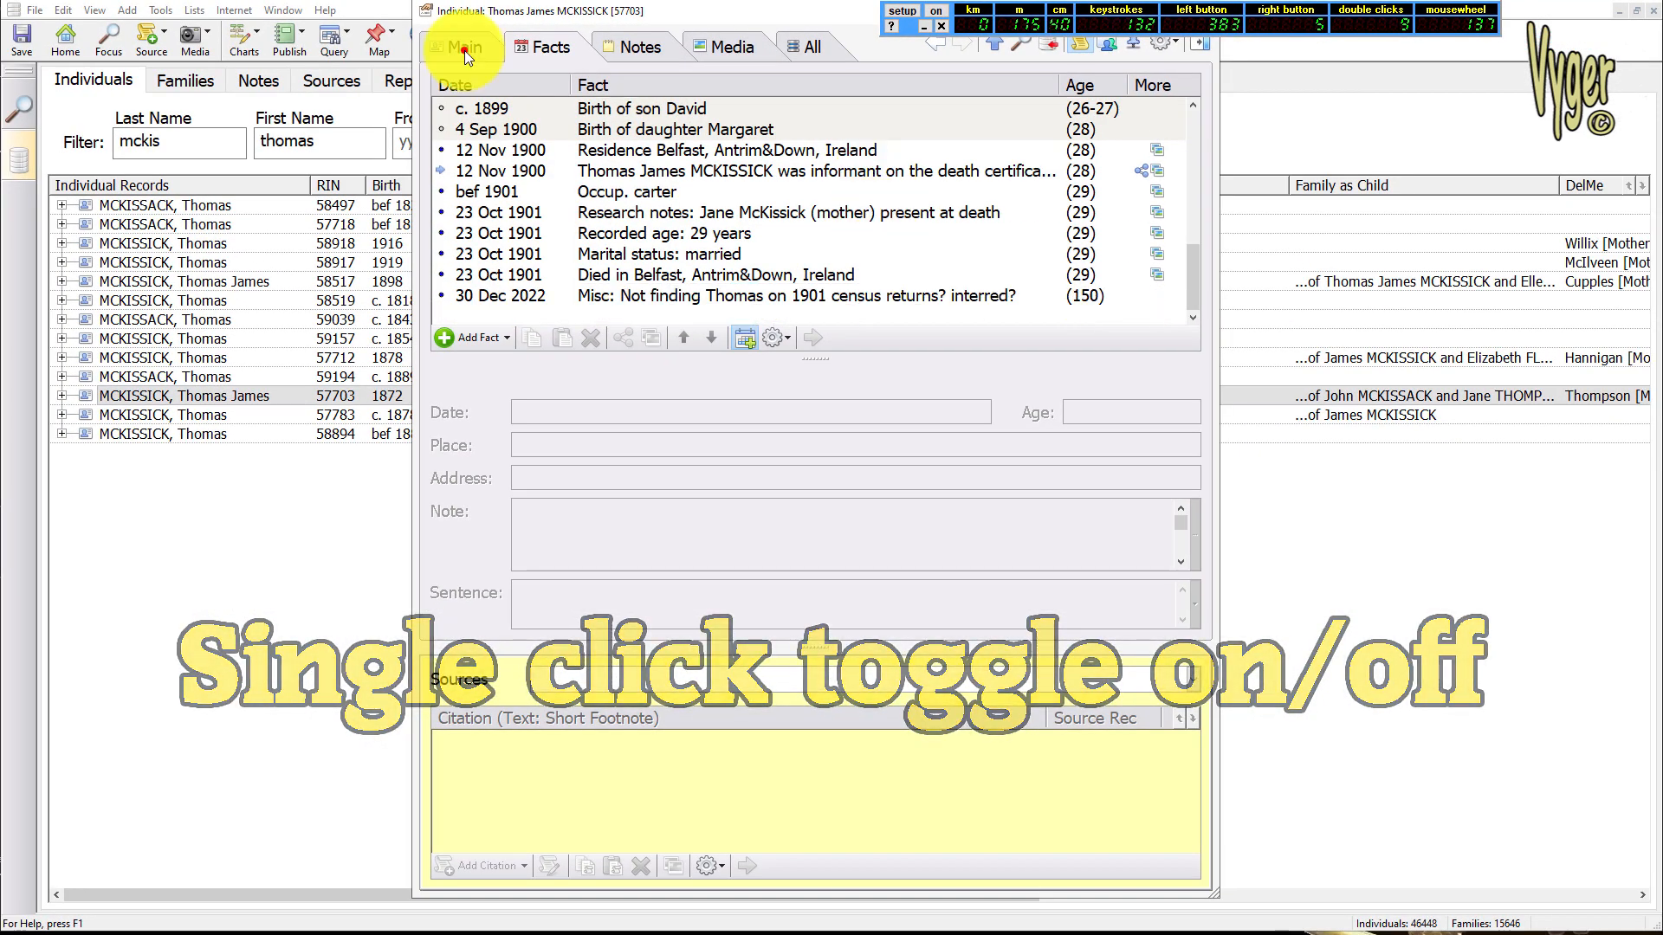
{"action": "left_click", "coordinate": [456, 47]}
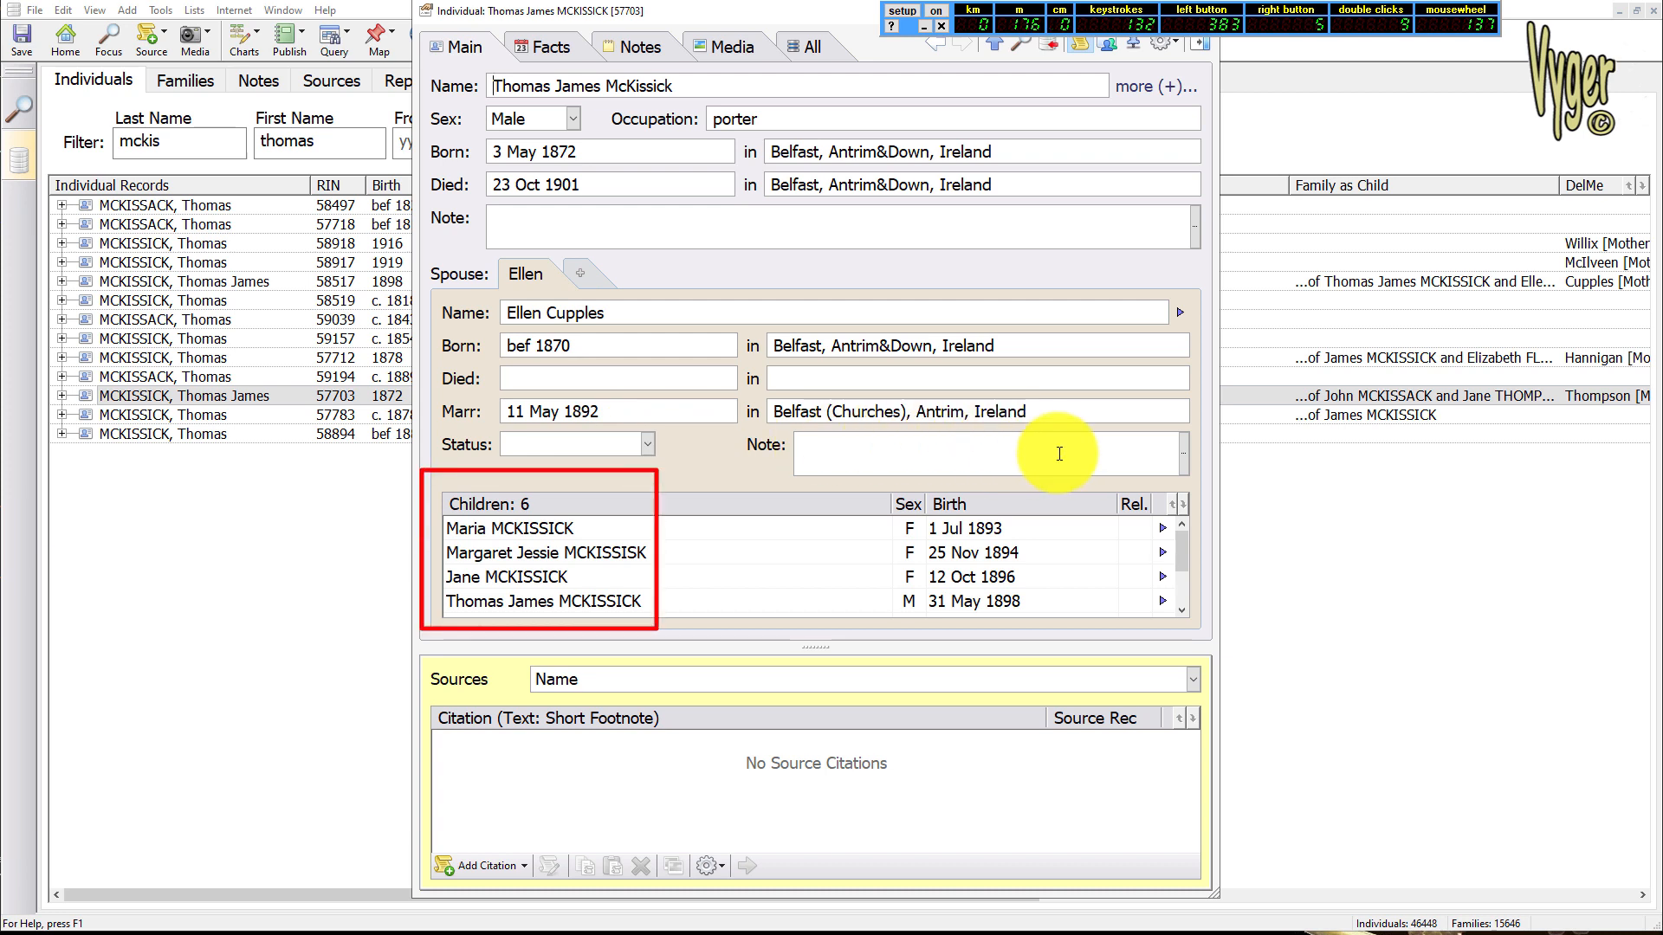
{"action": "left_click", "coordinate": [839, 7]}
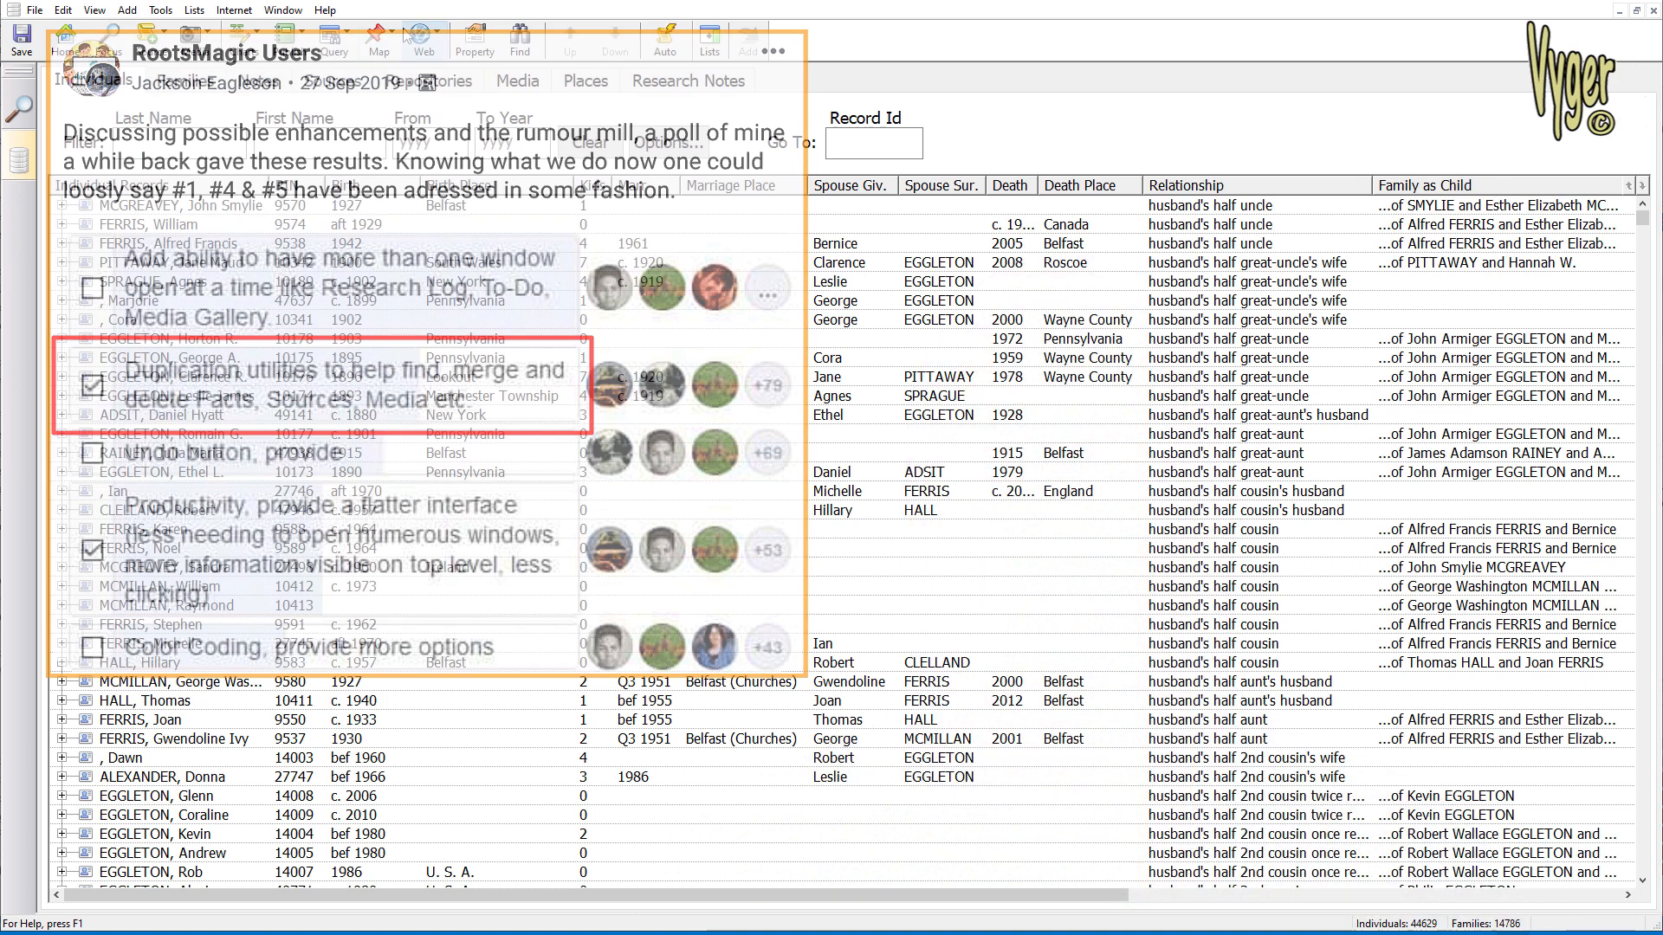
Compare source records Book [Kellys Directory] and Cemetery Records (Craigavon) in the merge comparison, and cancel without merging
{"action": "left_click", "coordinate": [334, 83]}
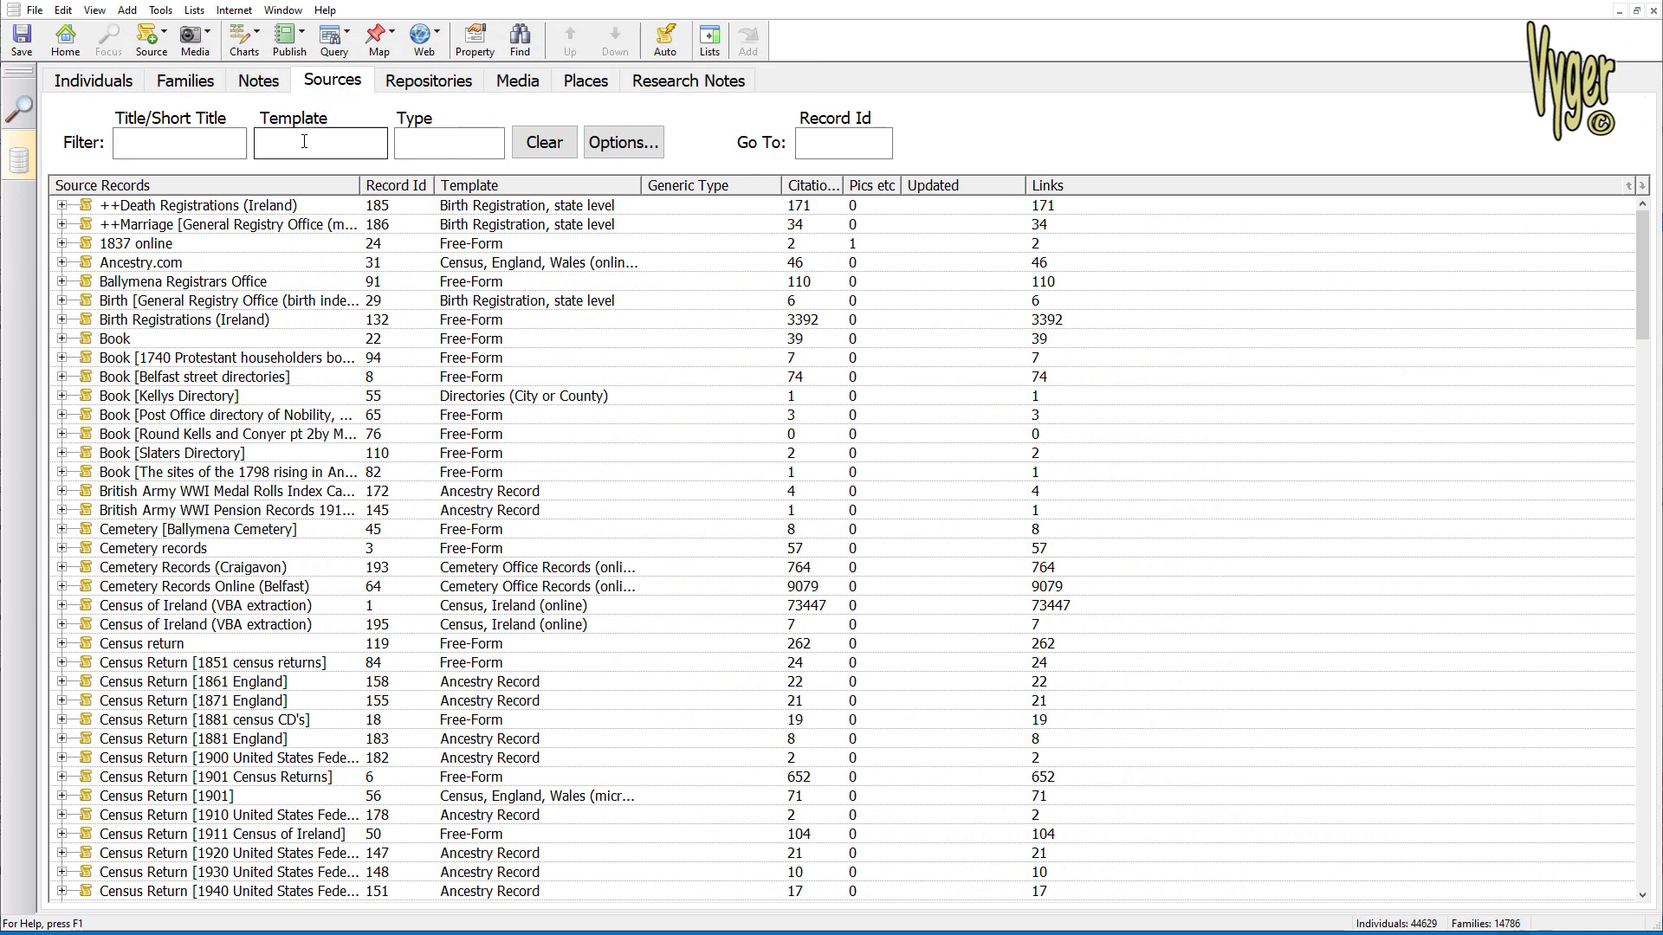
{"action": "left_click", "coordinate": [213, 399]}
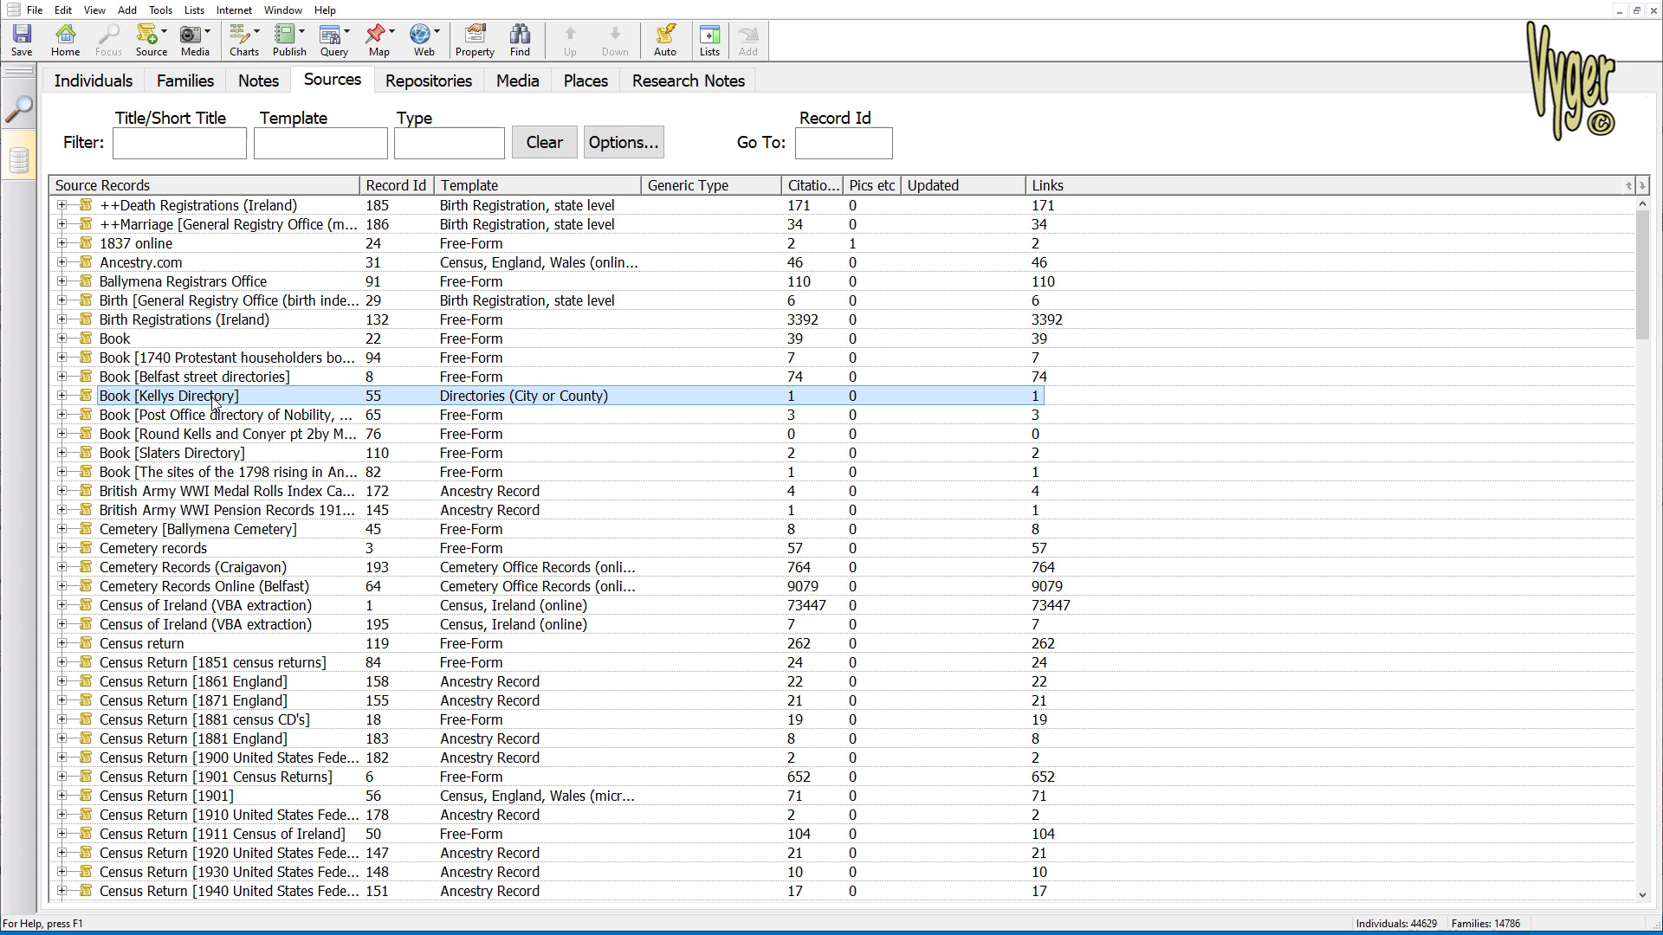
{"action": "left_click", "coordinate": [224, 570], "text": "ctrl"}
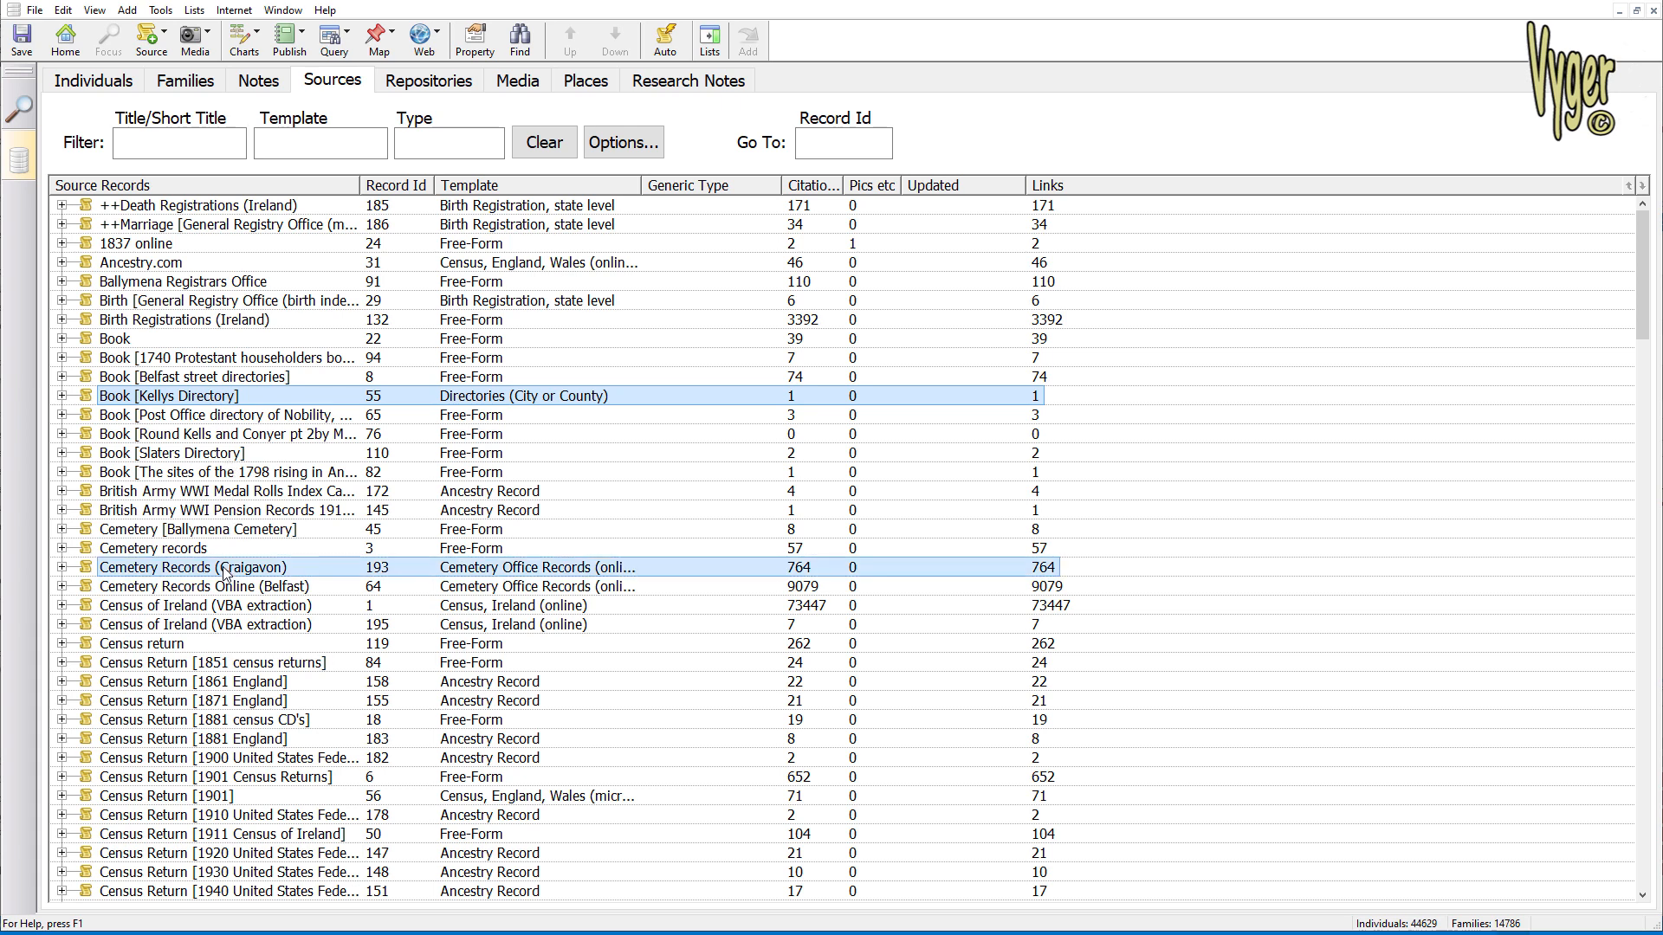
{"action": "left_click", "coordinate": [62, 10]}
{"action": "left_click", "coordinate": [108, 298]}
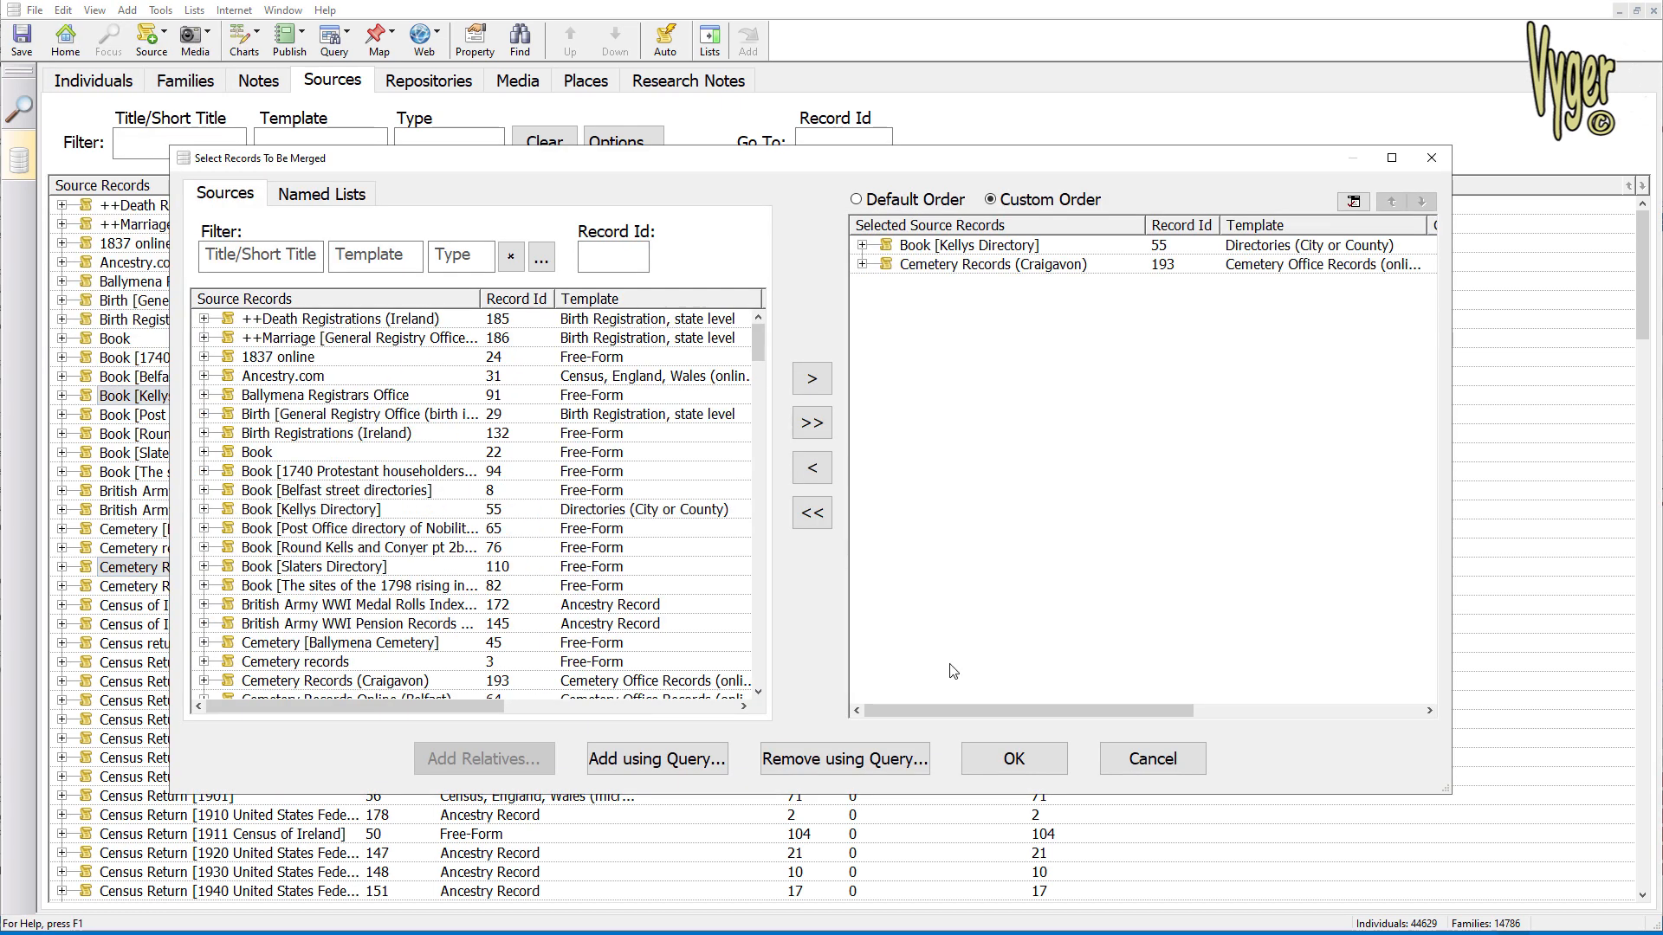
{"action": "left_click", "coordinate": [1037, 761]}
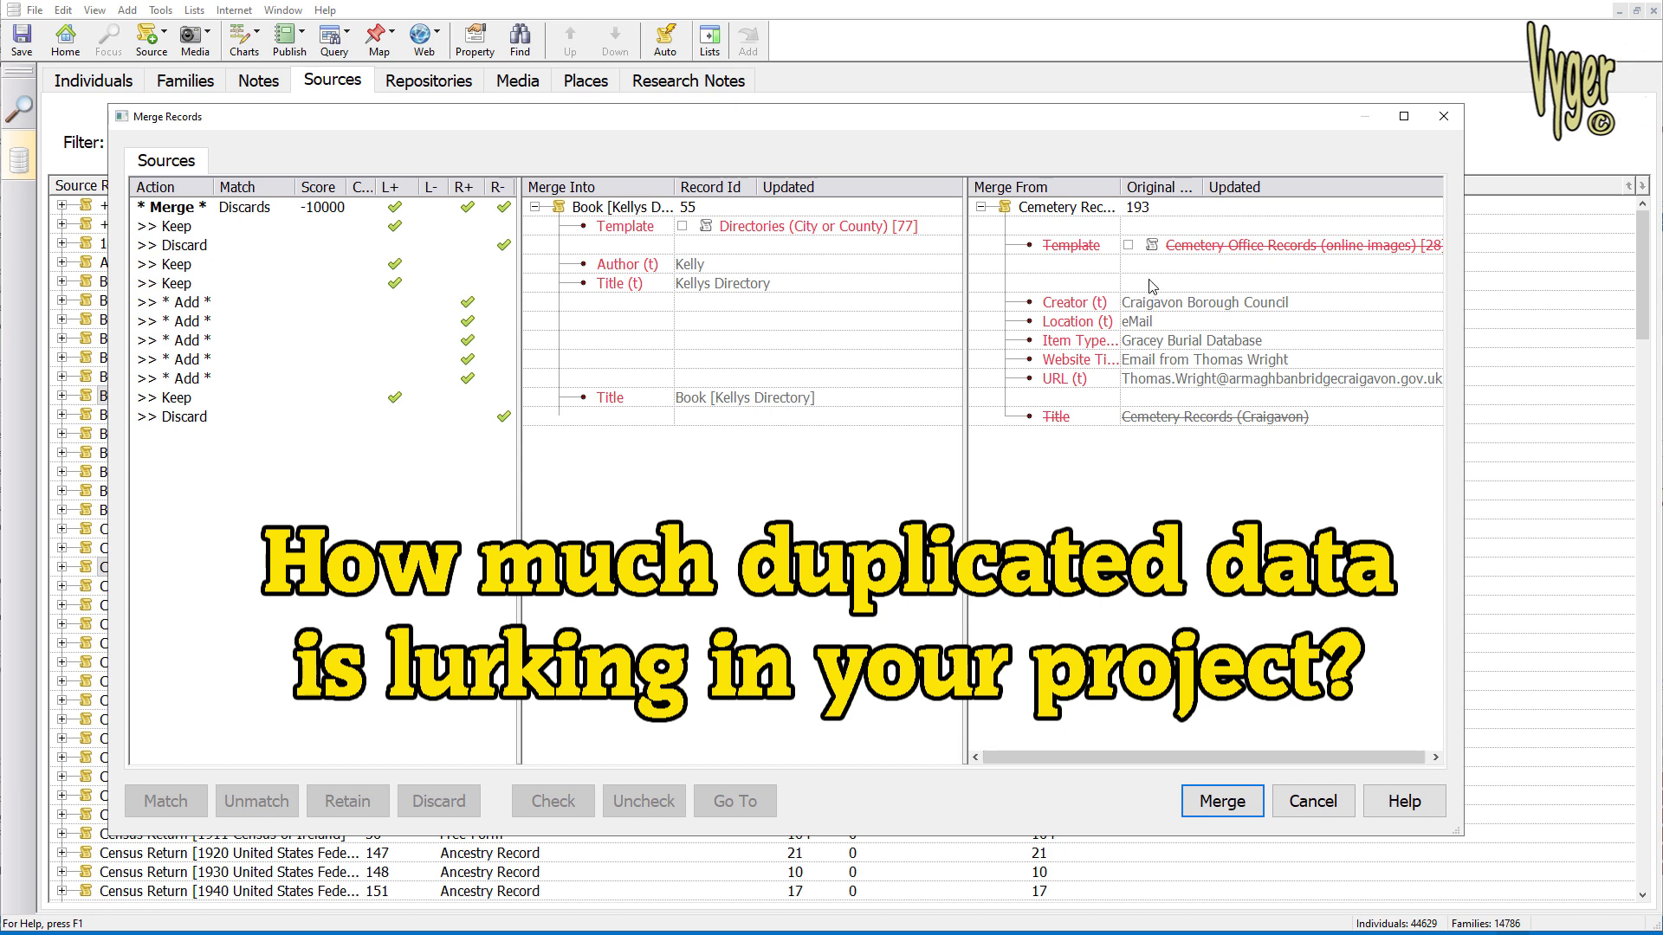
{"action": "left_click", "coordinate": [1086, 309]}
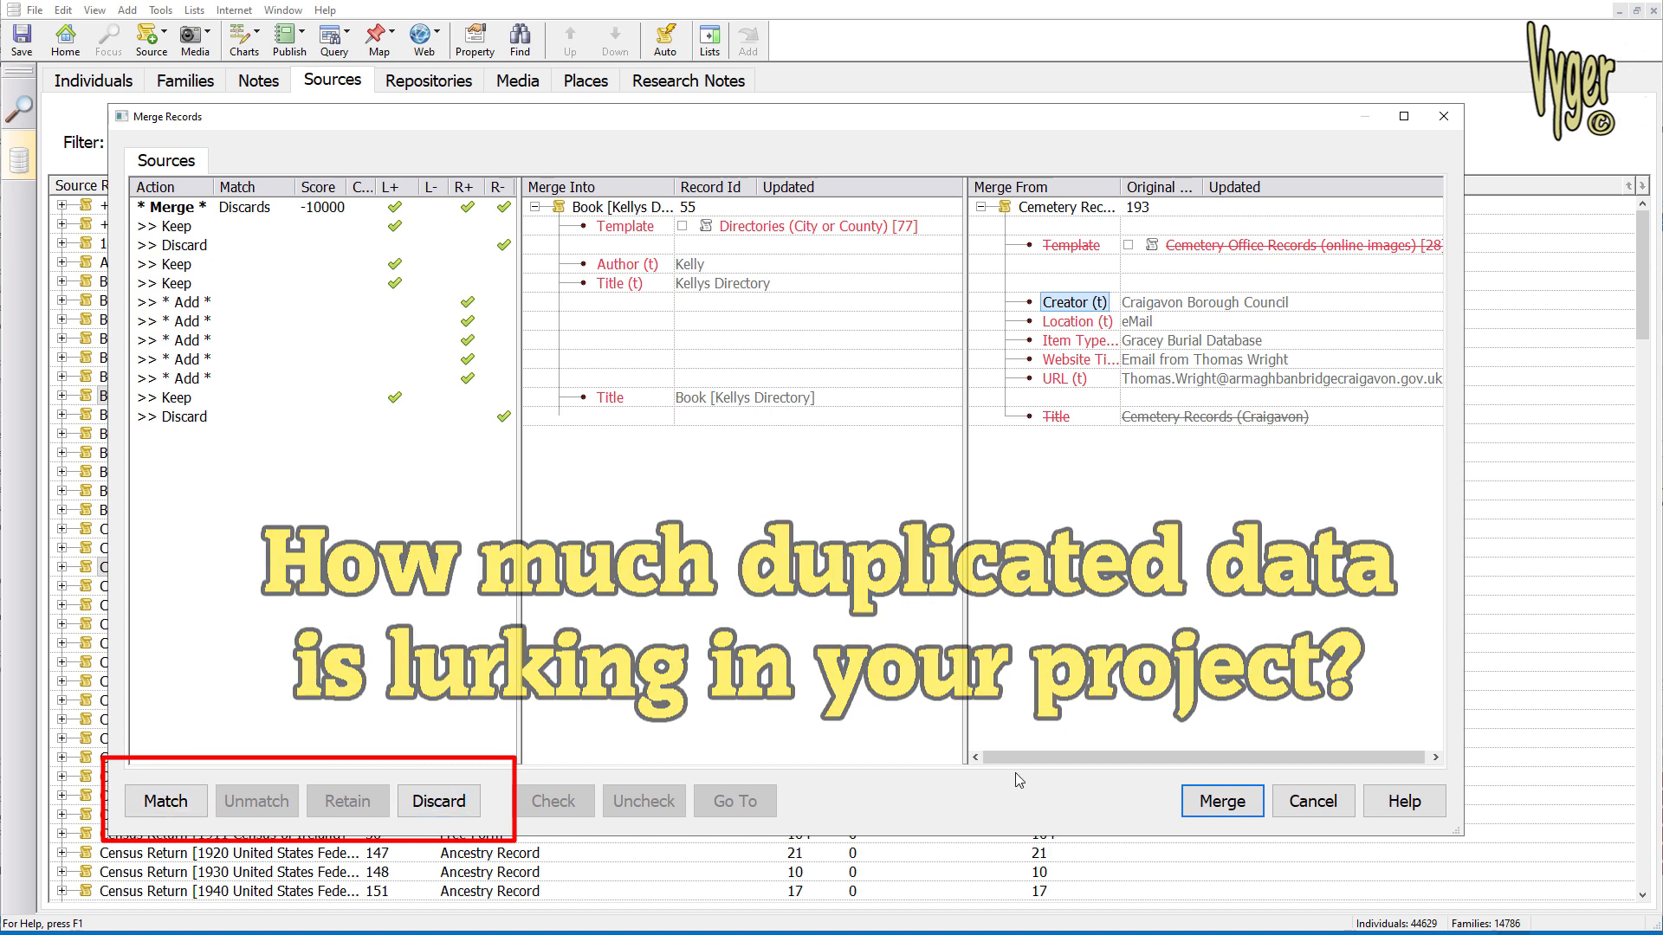
{"action": "left_click", "coordinate": [1315, 807]}
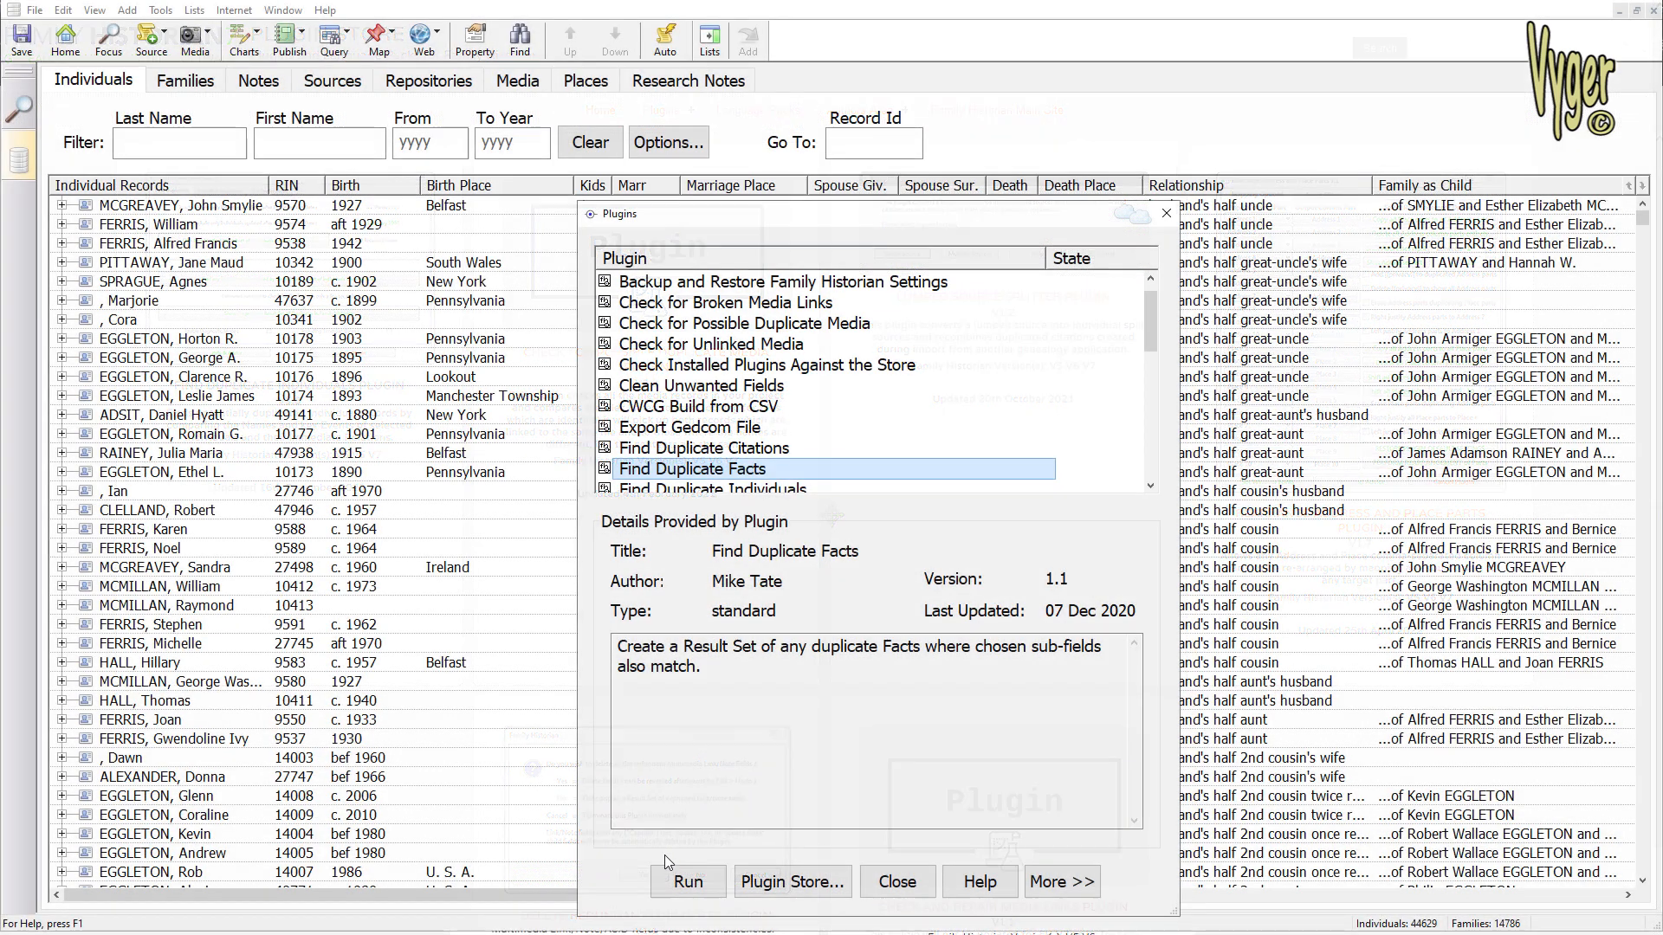
Run the Find Duplicate Facts plugin with every matching field ticked
{"action": "left_click", "coordinate": [665, 882]}
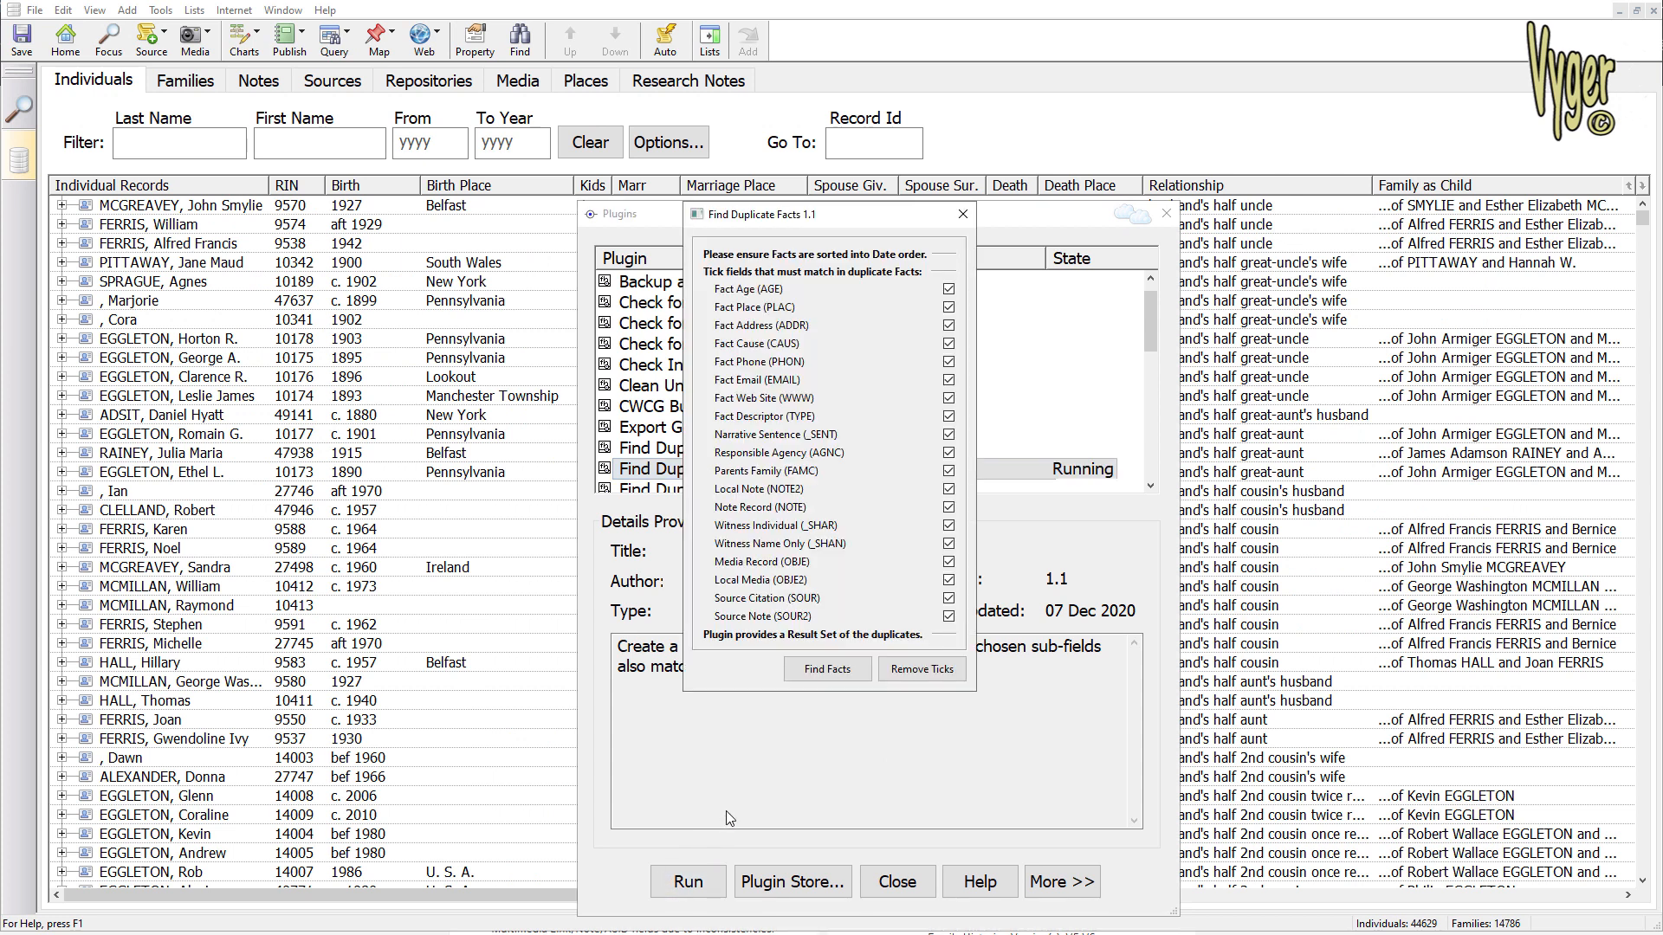
{"action": "left_click", "coordinate": [809, 673]}
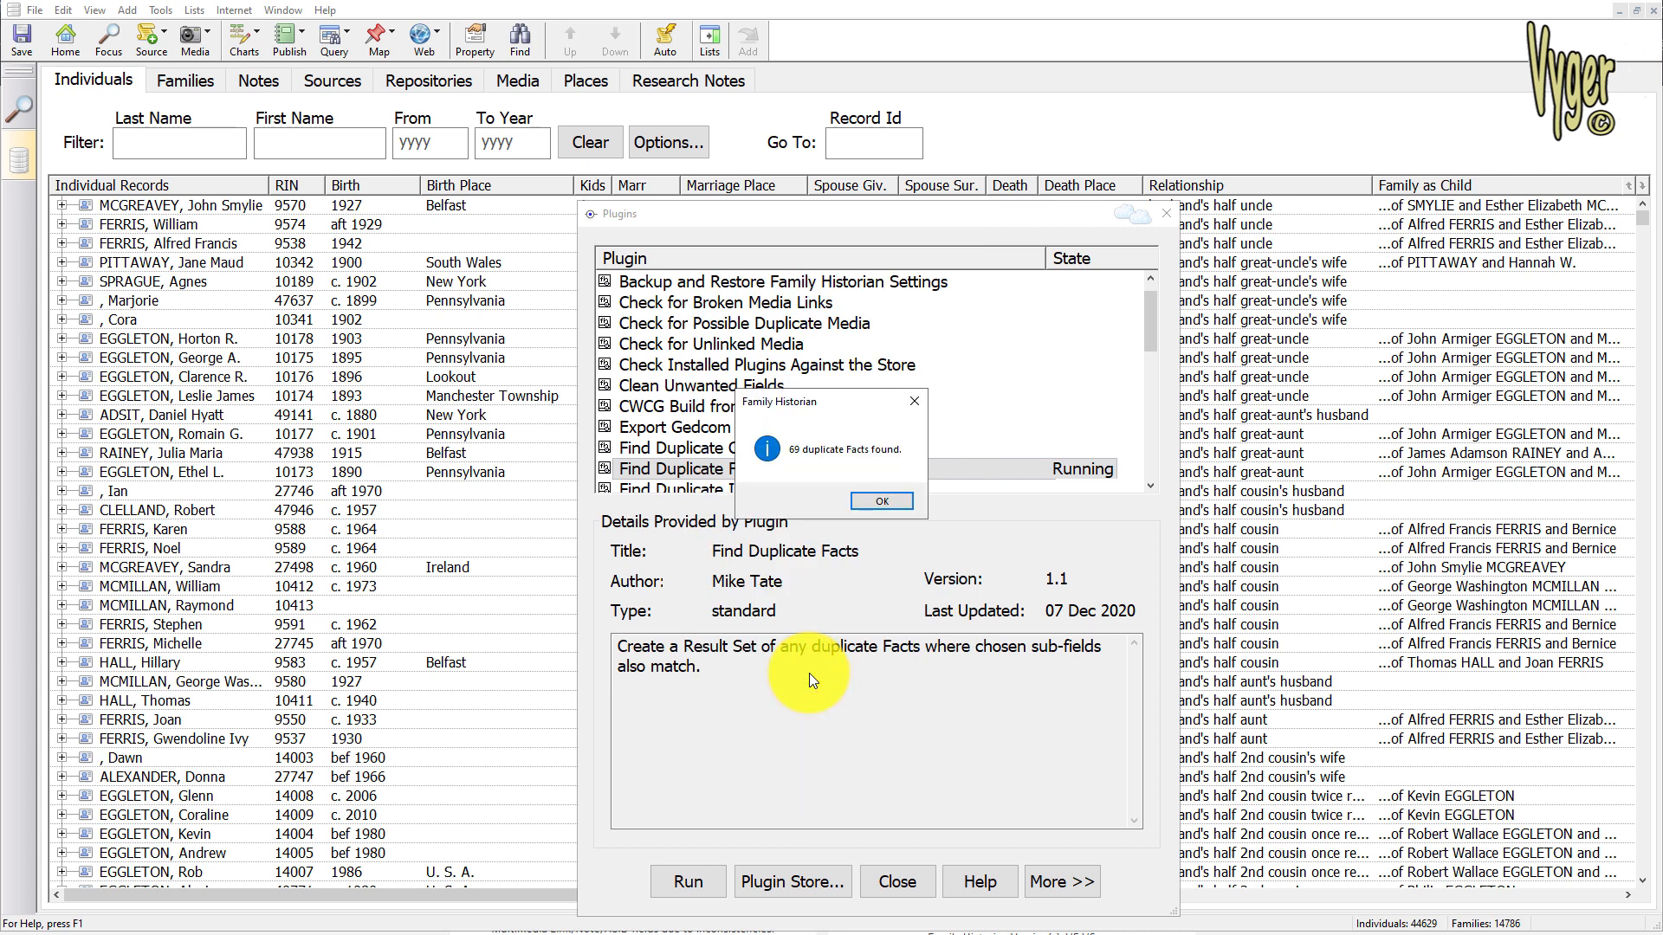
{"action": "left_click", "coordinate": [871, 502]}
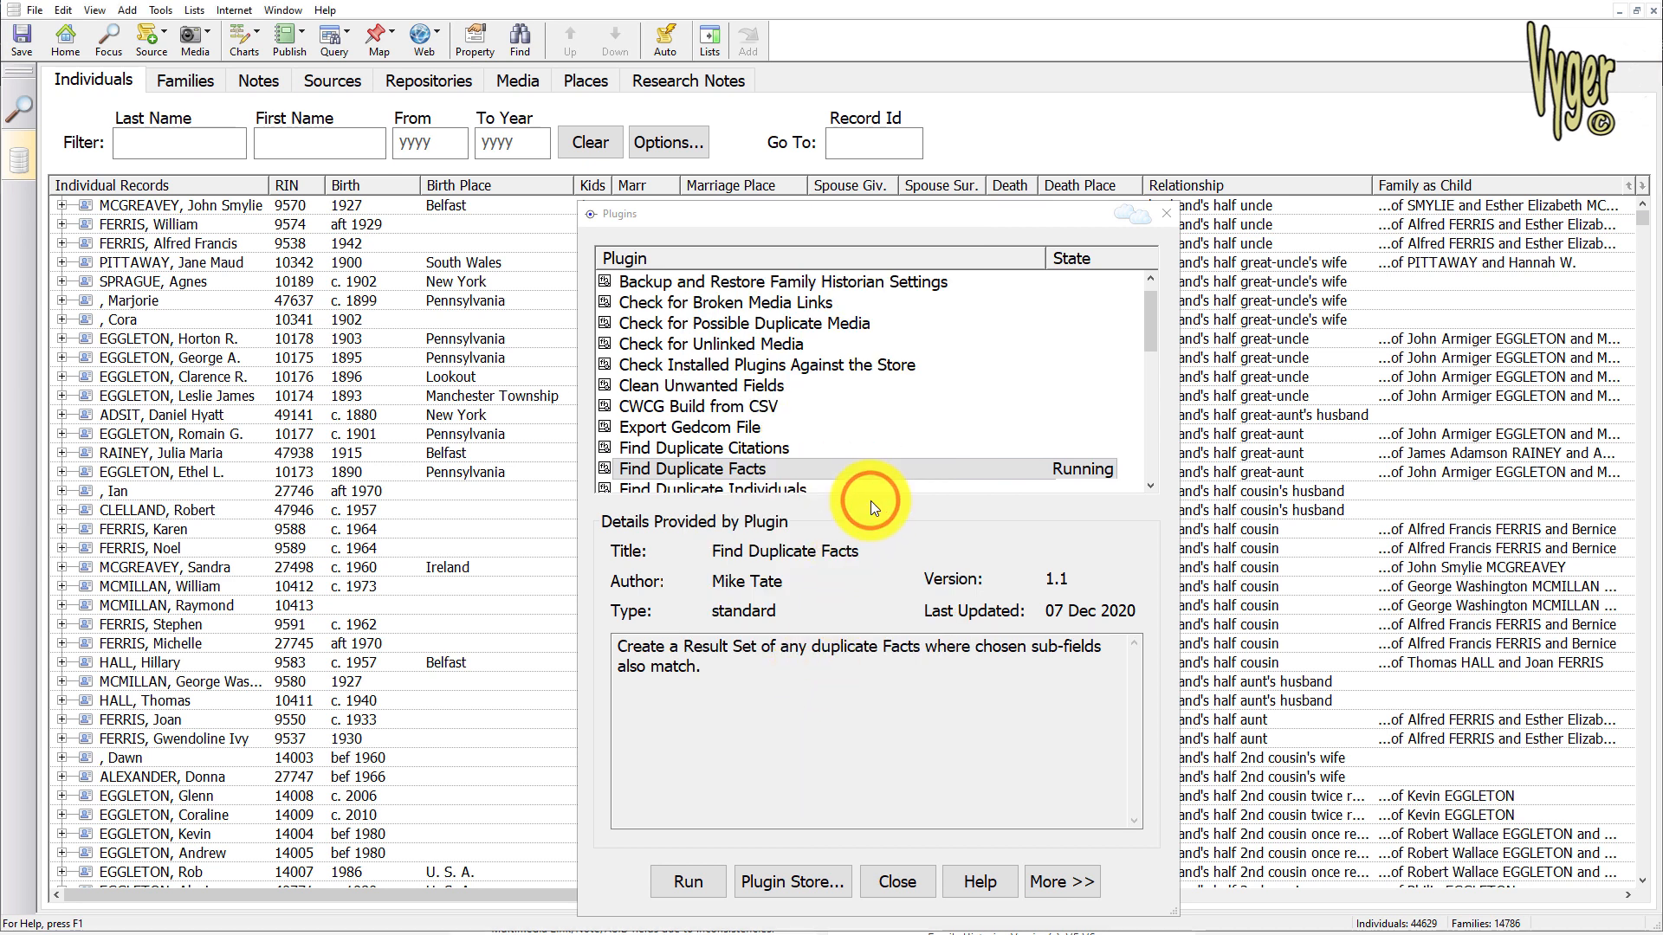
Open individual 9460 from the duplicate facts result set and compare the two 31 Mar 1901 residence facts and their citations
{"action": "left_click", "coordinate": [489, 538]}
{"action": "double_click", "coordinate": [490, 538]}
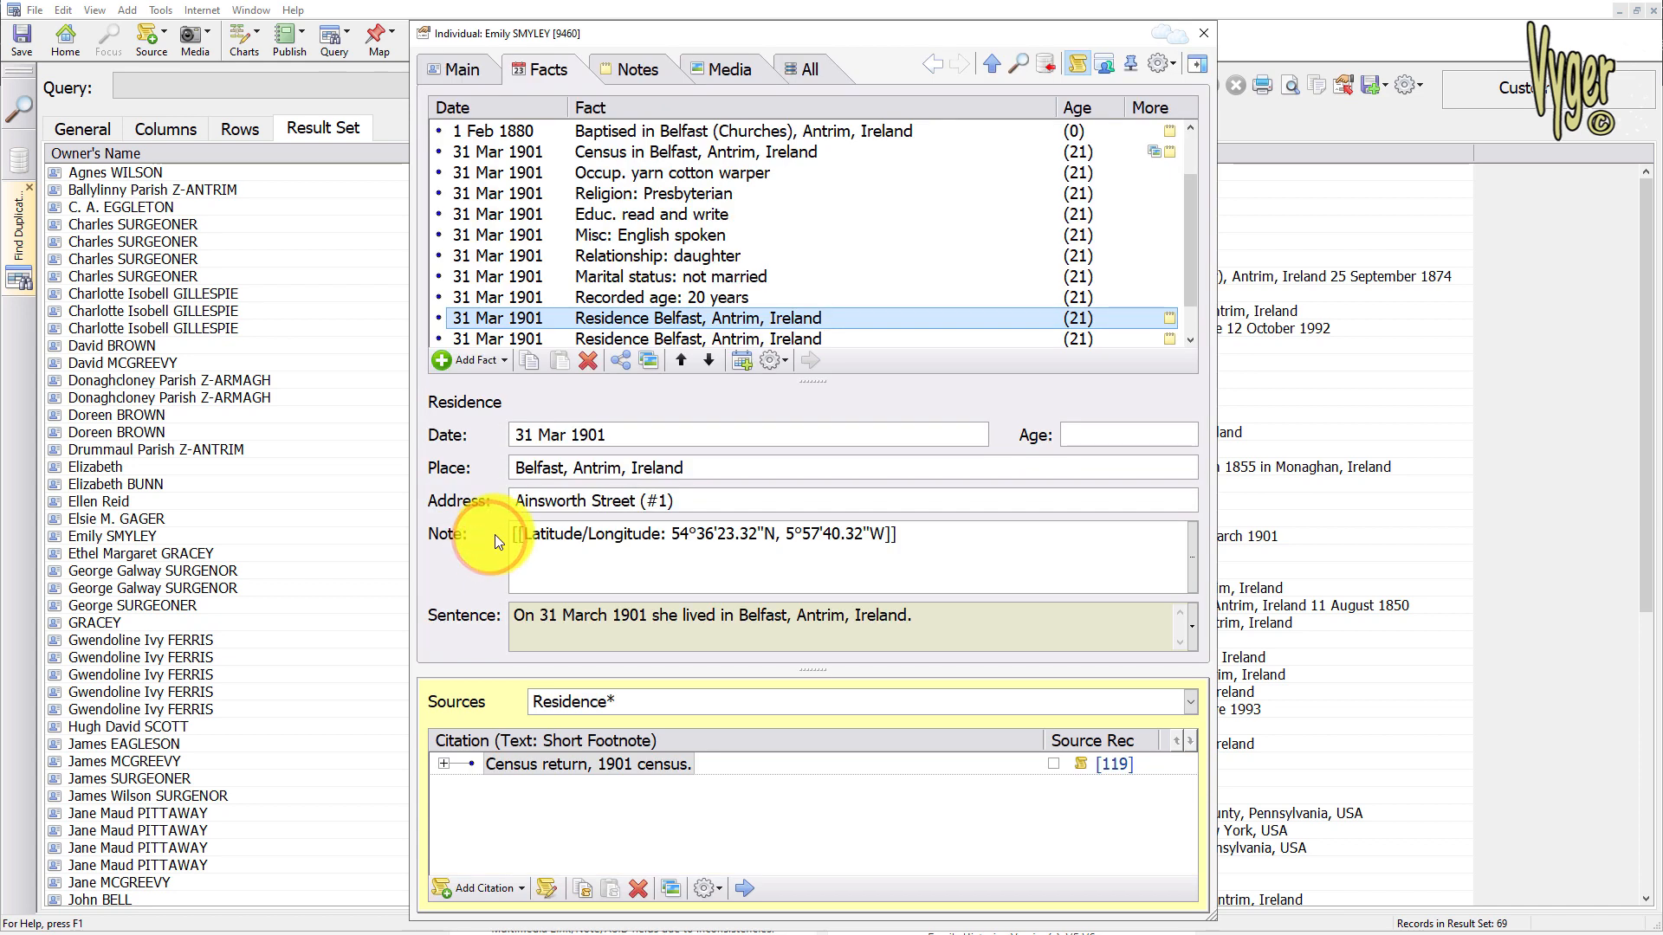
{"action": "left_click", "coordinate": [620, 337]}
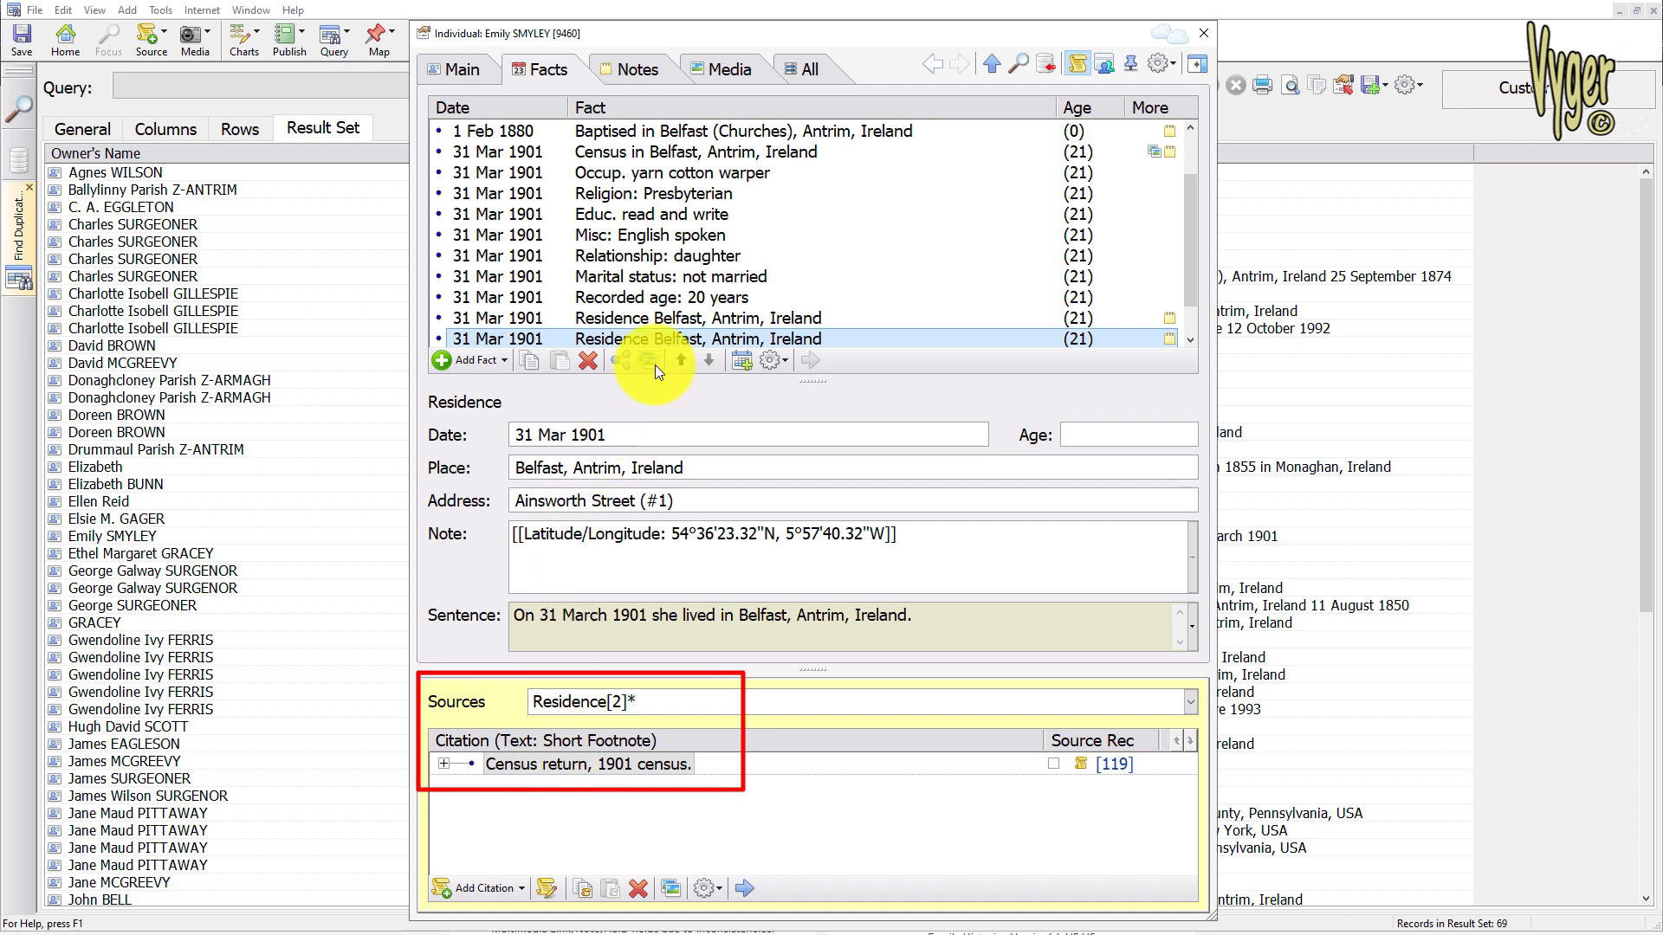
{"action": "left_click", "coordinate": [668, 315]}
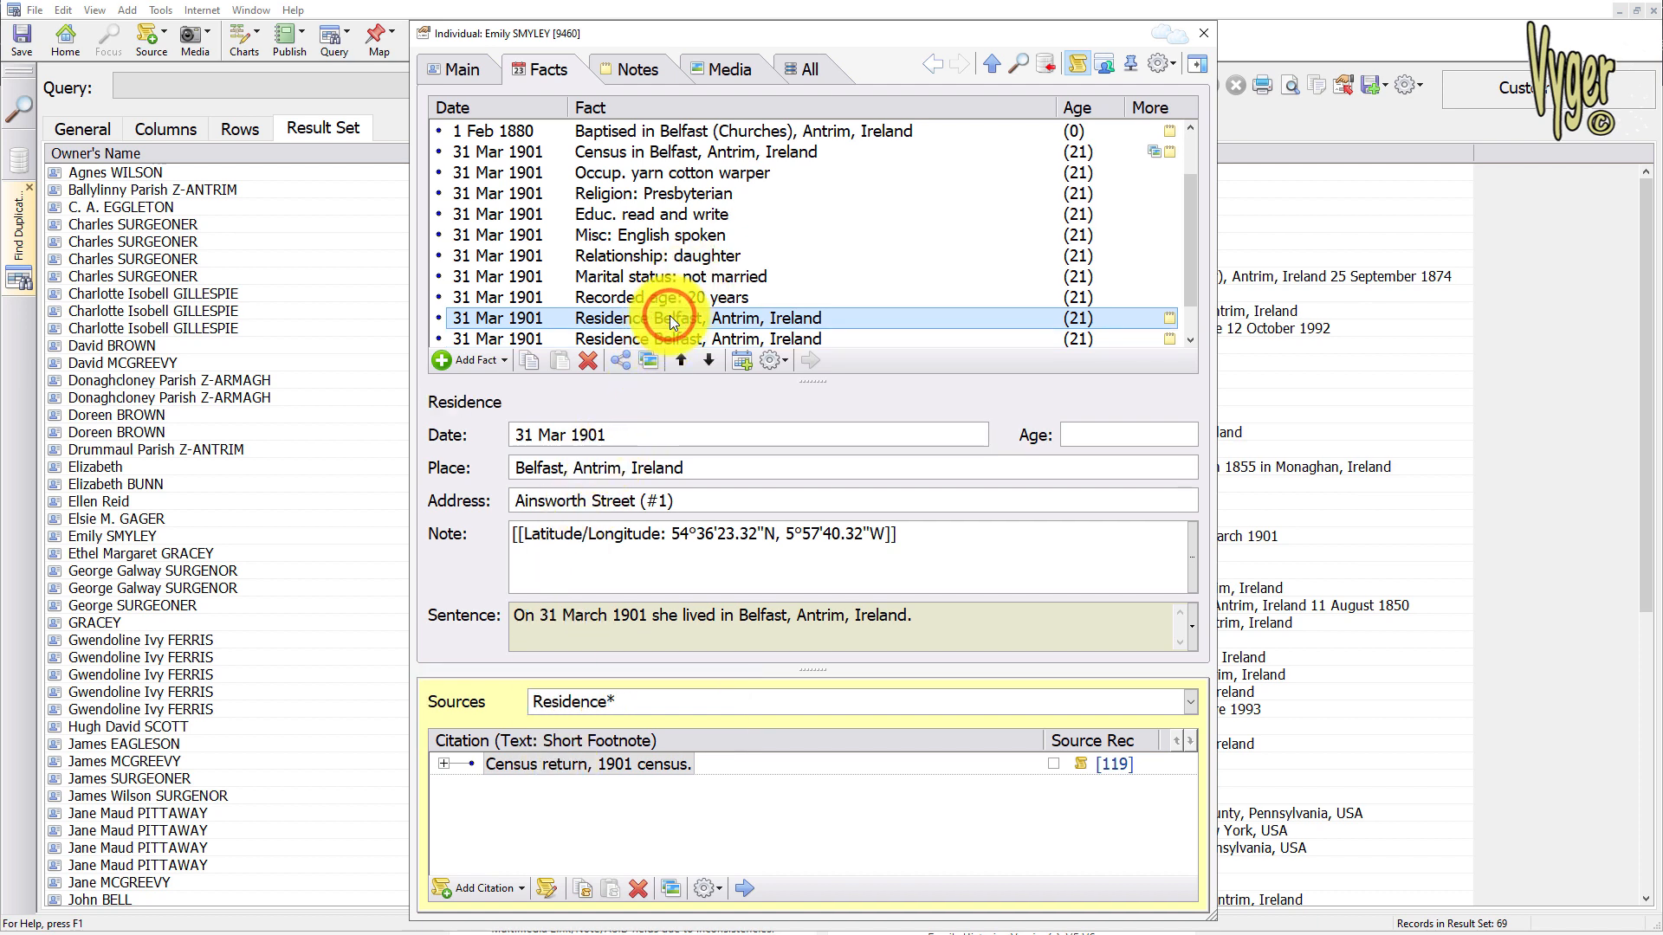
Delete the second 31 Mar 1901 residence fact from individual 9460
{"action": "left_click", "coordinate": [668, 340]}
{"action": "left_click", "coordinate": [594, 363]}
{"action": "left_click", "coordinate": [804, 518]}
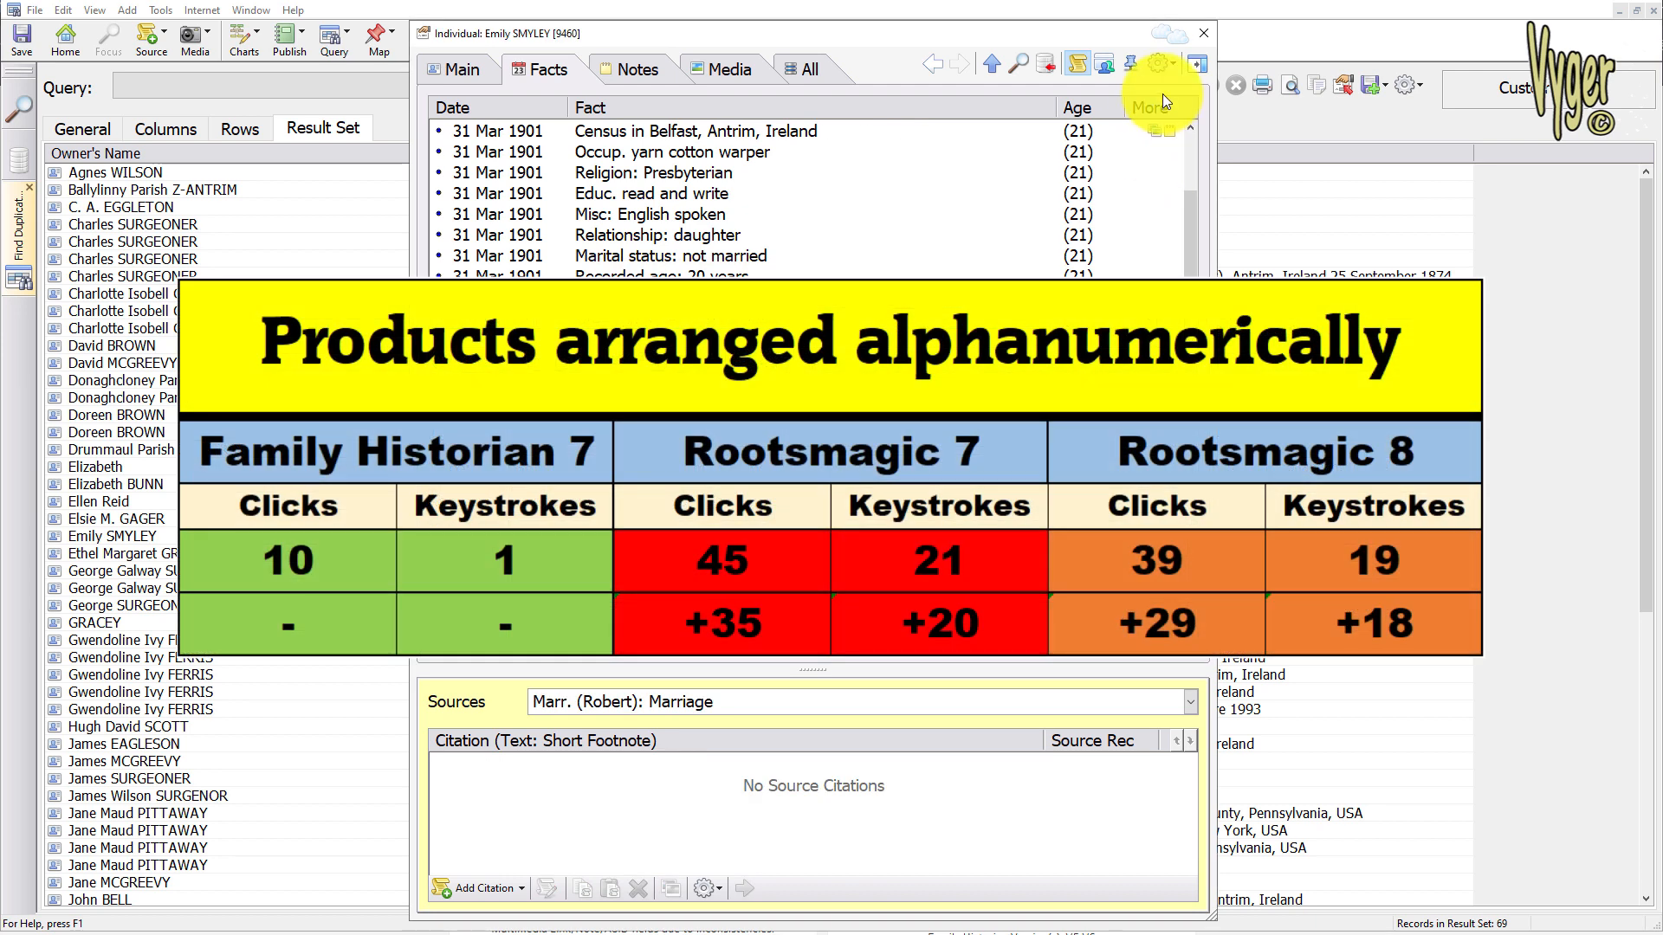